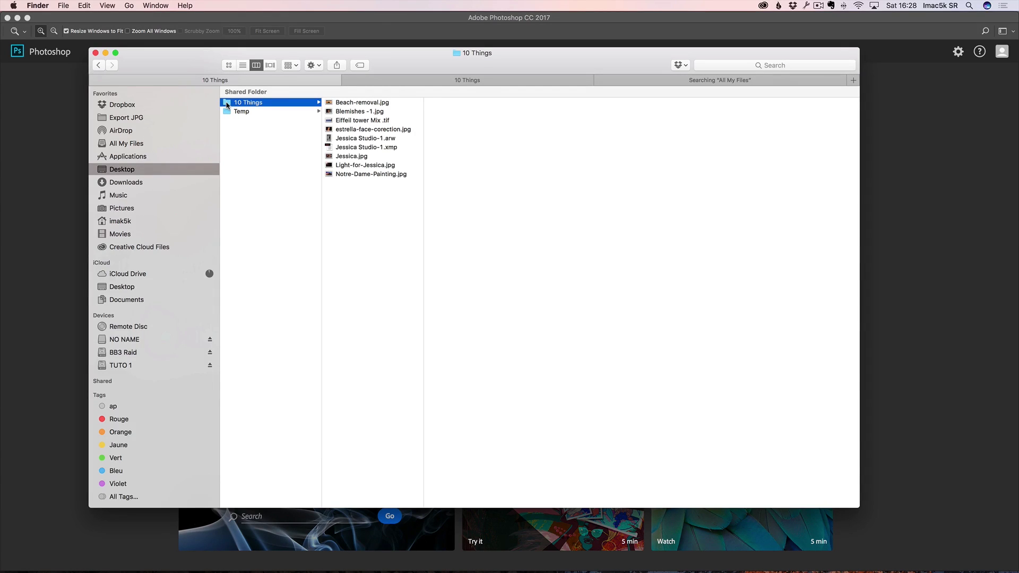
Step: Drag the 10 Things folder onto the Dock's Bridge icon to browse its photos in Bridge
{"action": "left_click_drag", "start_coordinate": [227, 104], "coordinate": [789, 557]}
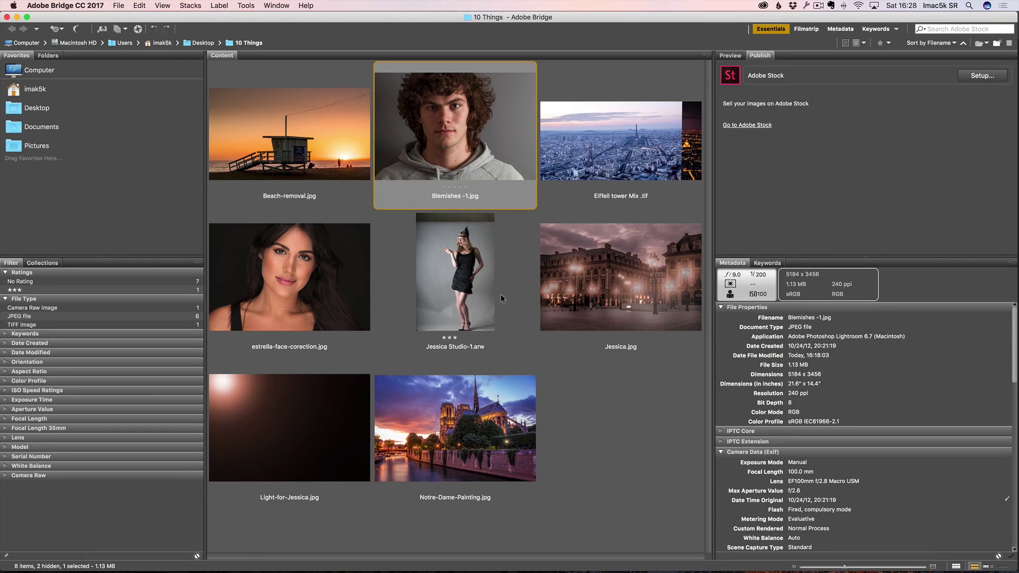
Step: Open Blemishes -1.jpg from the 10 Things folder in Photoshop
{"action": "double_click", "coordinate": [443, 117]}
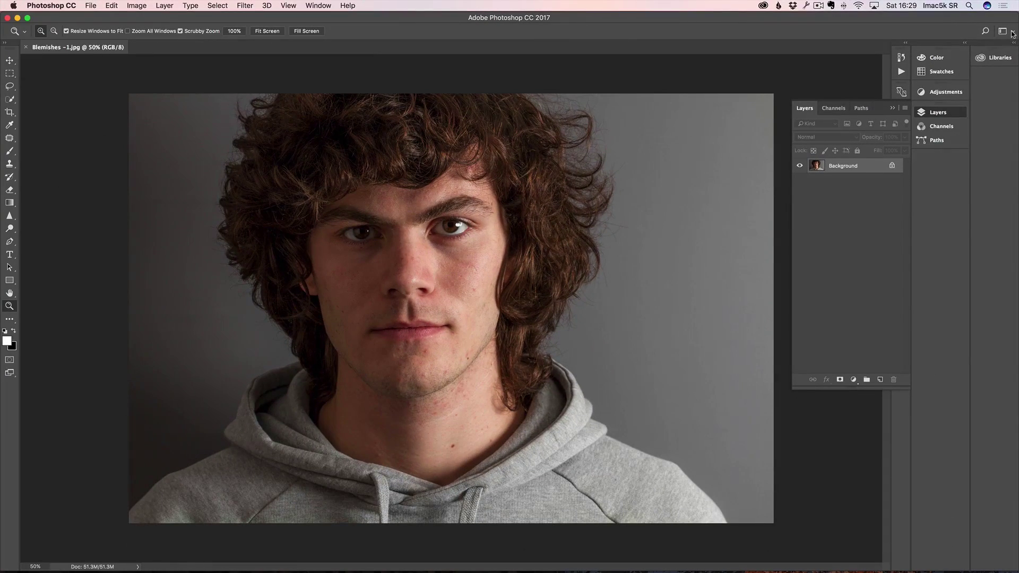
{"action": "left_click", "coordinate": [1012, 33]}
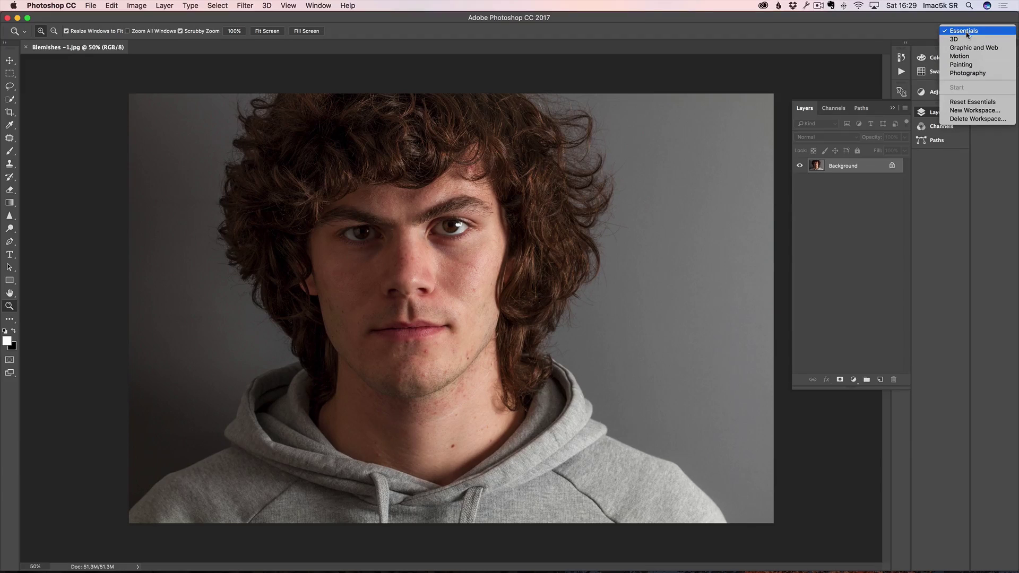
{"action": "left_click", "coordinate": [973, 74]}
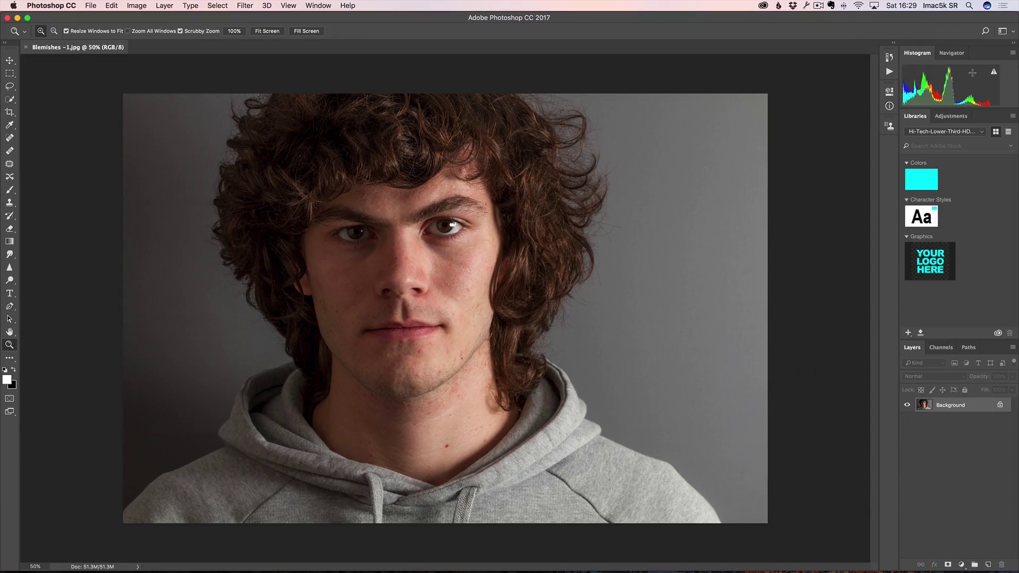
{"action": "left_click", "coordinate": [1012, 33]}
{"action": "left_click", "coordinate": [1013, 34]}
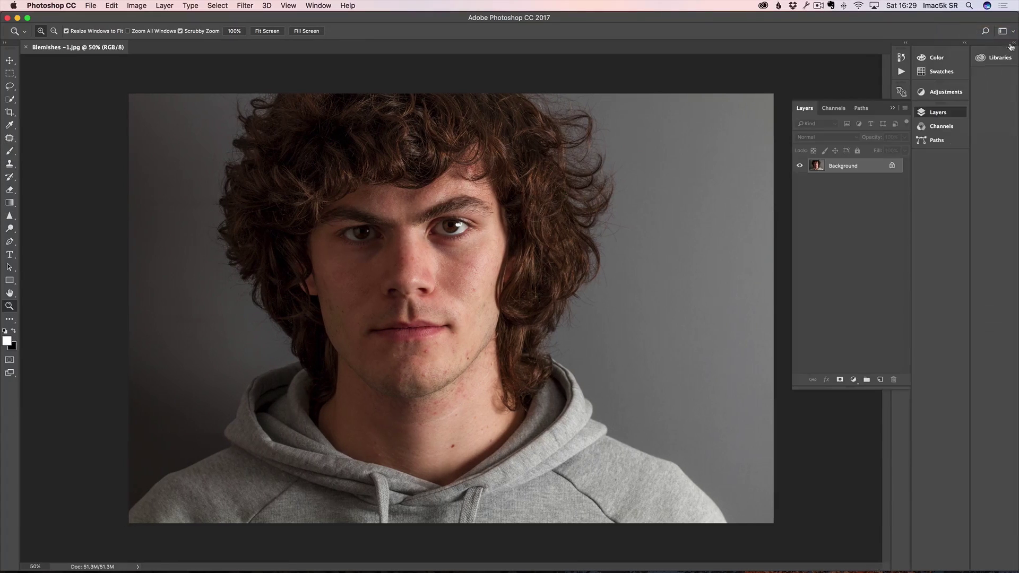
{"action": "left_click", "coordinate": [1013, 33]}
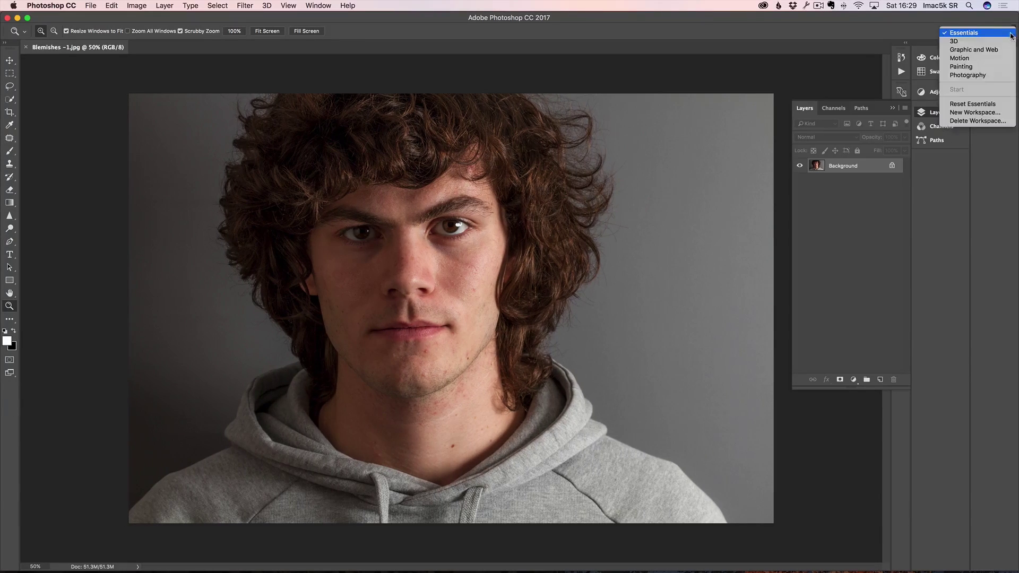
{"action": "left_click", "coordinate": [980, 34]}
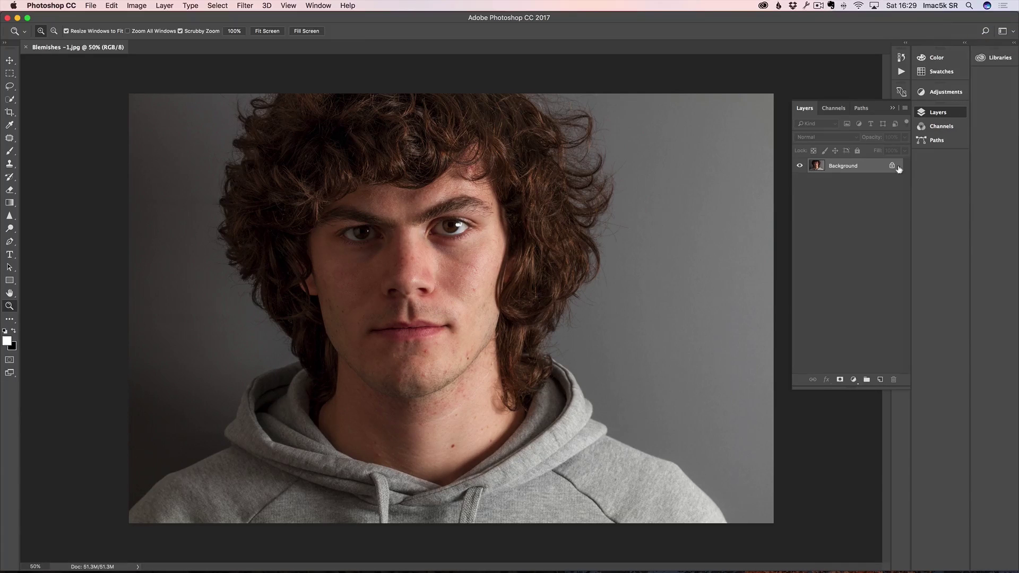
{"action": "left_click", "coordinate": [894, 108]}
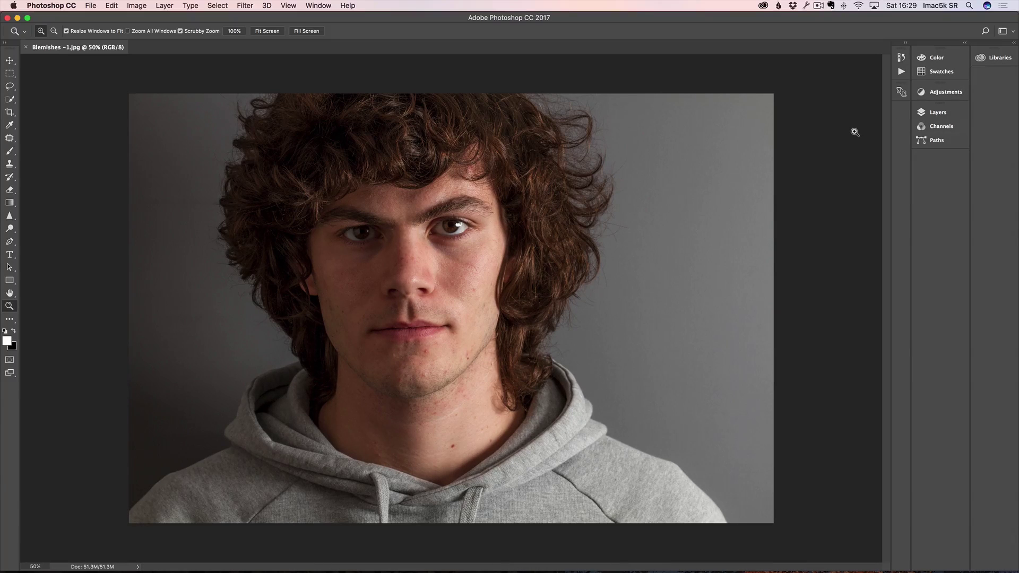
{"action": "left_click", "coordinate": [933, 113]}
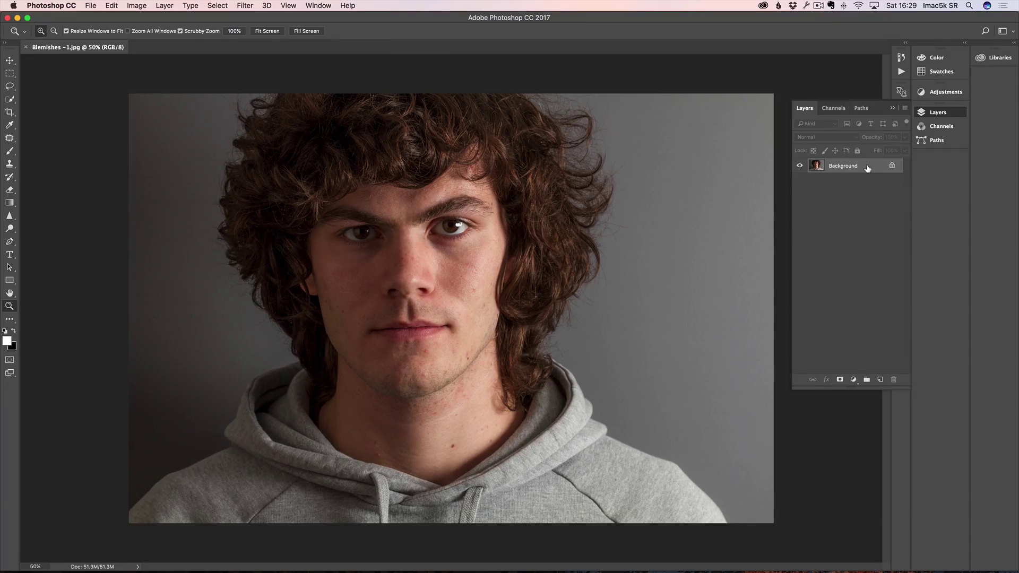
Step: Duplicate the Background layer as Background copy and zoom in to 100% on the face
{"action": "left_click_drag", "start_coordinate": [867, 167], "coordinate": [882, 379]}
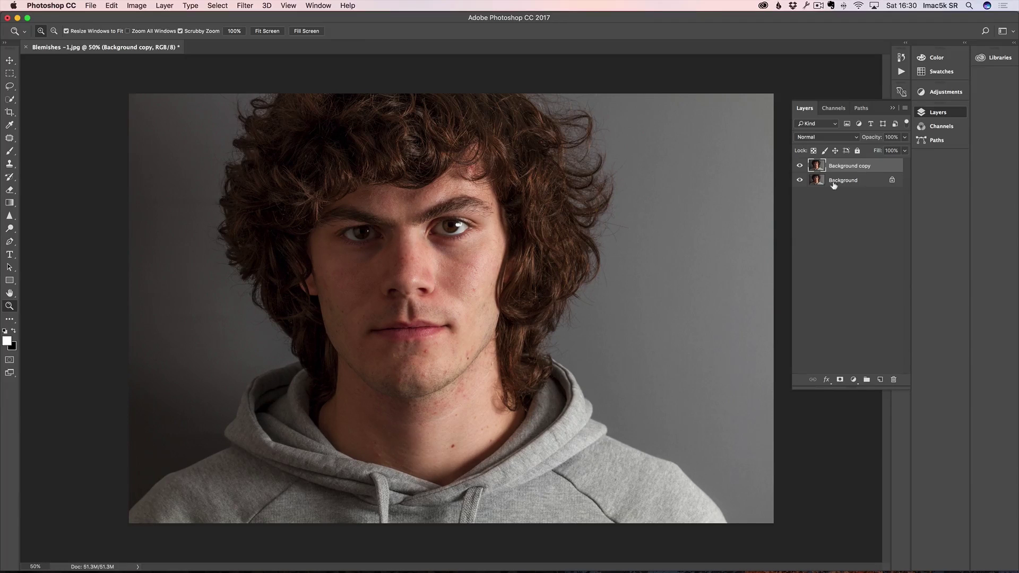
{"action": "left_click", "coordinate": [393, 280]}
{"action": "left_click", "coordinate": [394, 258]}
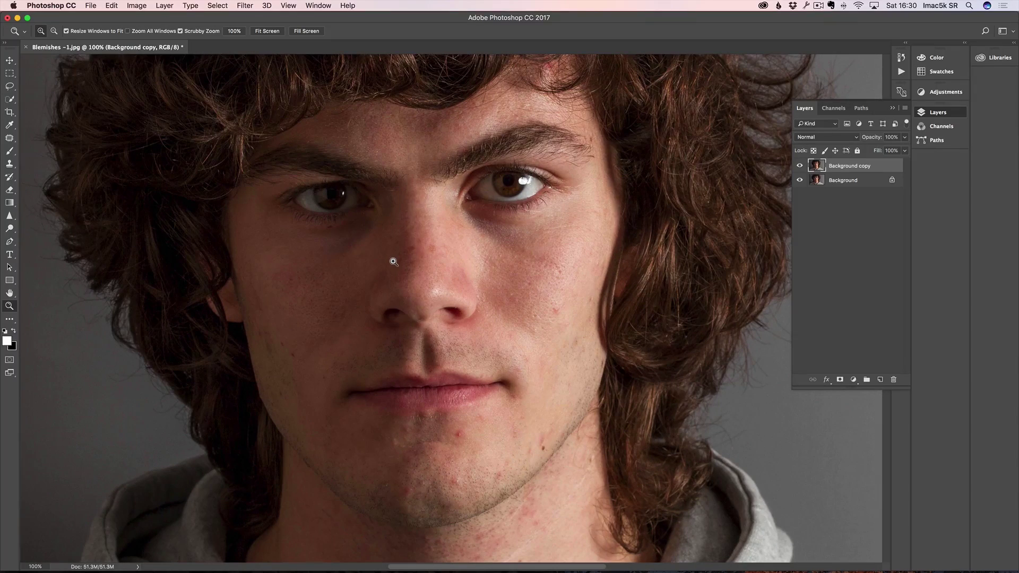
{"action": "left_click", "coordinate": [9, 139]}
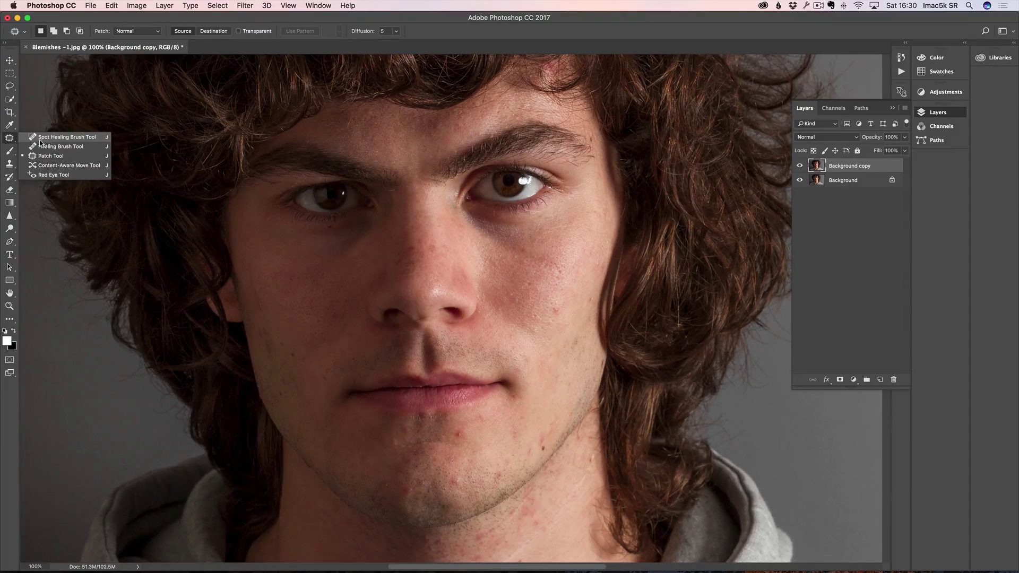
Step: Set the Spot Healing Brush to about 28 px and heal cheek, jaw and mouth-area blemishes
{"action": "left_click", "coordinate": [95, 137]}
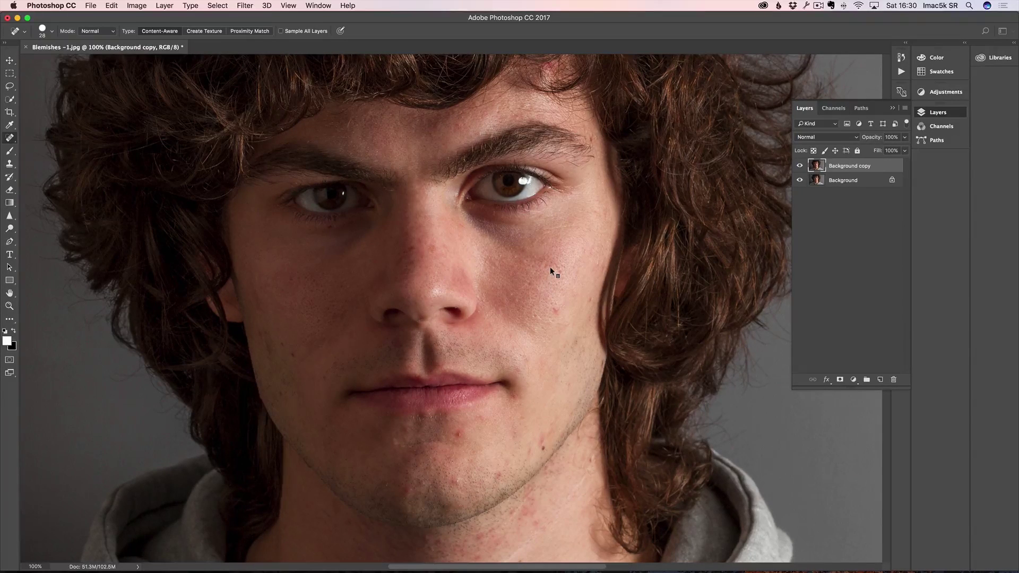
{"action": "mouse_move", "coordinate": [556, 263]}
{"action": "left_mouse_down"}
{"action": "mouse_move", "coordinate": [587, 266]}
{"action": "mouse_move", "coordinate": [560, 268]}
{"action": "left_mouse_up"}
{"action": "left_click", "coordinate": [557, 308]}
{"action": "left_click", "coordinate": [556, 265]}
{"action": "left_click", "coordinate": [544, 449]}
{"action": "left_click", "coordinate": [515, 433]}
{"action": "left_click", "coordinate": [524, 424]}
{"action": "left_click", "coordinate": [515, 397]}
{"action": "left_click", "coordinate": [459, 435]}
{"action": "left_click", "coordinate": [480, 418]}
{"action": "left_click", "coordinate": [495, 470]}
{"action": "left_click", "coordinate": [528, 447]}
Step: Heal the small blemishes and flaky skin on the chin and below the lip
{"action": "left_click", "coordinate": [457, 483]}
{"action": "left_click", "coordinate": [409, 491]}
{"action": "left_click", "coordinate": [422, 484]}
{"action": "left_click", "coordinate": [429, 491]}
{"action": "left_click", "coordinate": [451, 482]}
{"action": "left_click", "coordinate": [415, 442]}
{"action": "left_click", "coordinate": [408, 432]}
{"action": "left_click", "coordinate": [398, 443]}
{"action": "left_click", "coordinate": [407, 446]}
{"action": "left_click", "coordinate": [440, 438]}
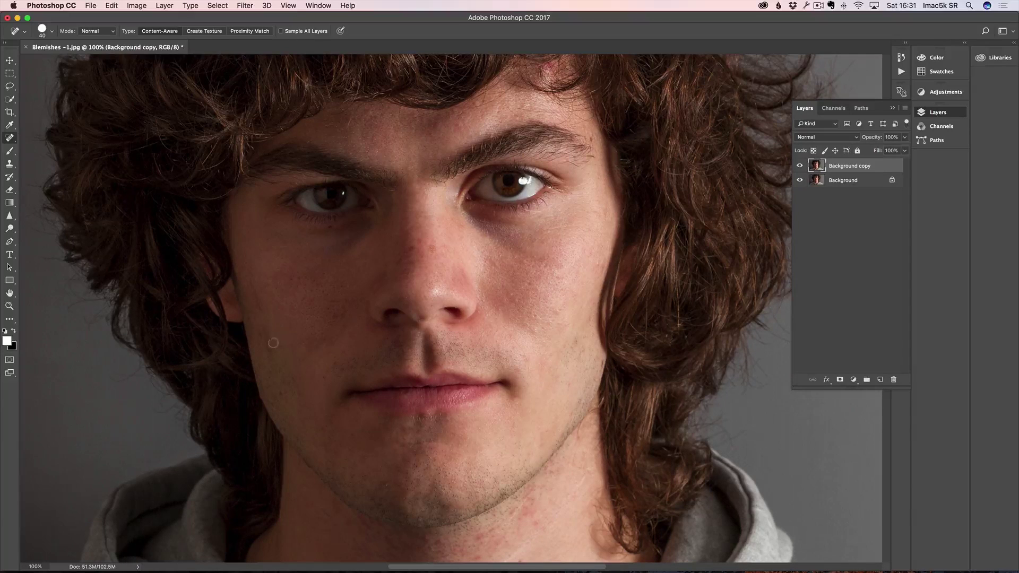
Step: Heal the streaks and spots on the left cheek and the blemishes under the jaw
{"action": "left_click_drag", "start_coordinate": [267, 334], "coordinate": [271, 356]}
{"action": "left_click", "coordinate": [264, 325]}
{"action": "left_click_drag", "start_coordinate": [254, 286], "coordinate": [259, 304]}
{"action": "left_click", "coordinate": [260, 306]}
{"action": "left_click", "coordinate": [293, 280]}
{"action": "left_click", "coordinate": [323, 273]}
{"action": "left_click", "coordinate": [319, 254]}
{"action": "left_click", "coordinate": [315, 442]}
{"action": "left_click", "coordinate": [280, 395]}
{"action": "left_click", "coordinate": [385, 484]}
{"action": "left_click", "coordinate": [348, 522]}
Step: Heal the small blemishes scattered across the neck
{"action": "scroll", "coordinate": [451, 308], "scroll_direction": "down", "scroll_amount": 5}
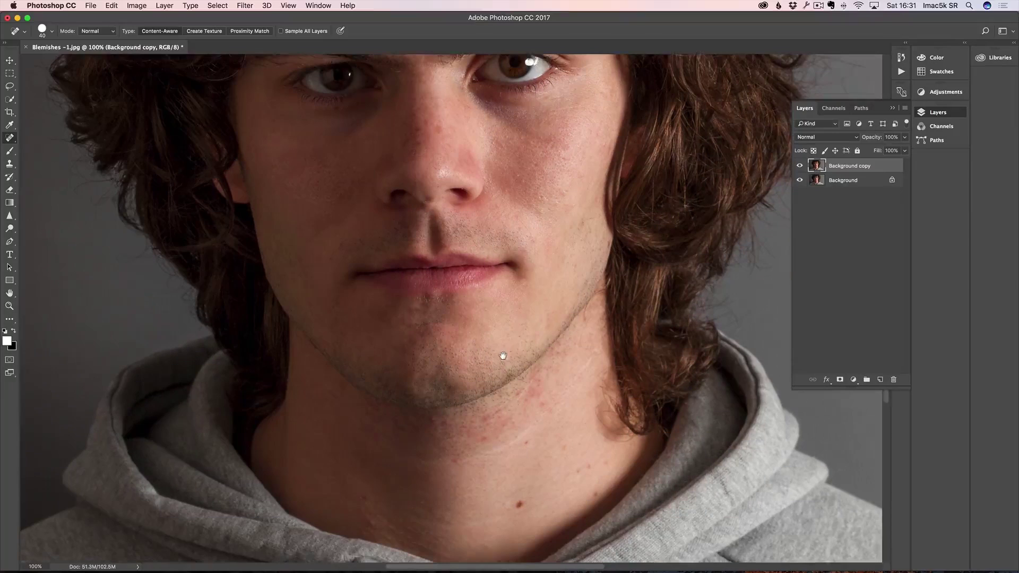
{"action": "left_click", "coordinate": [533, 393]}
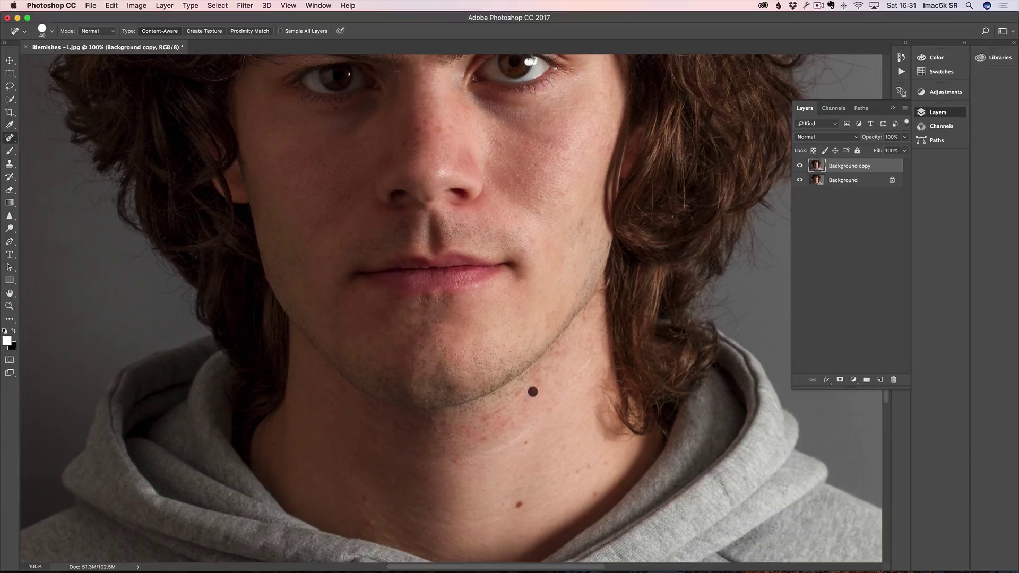
{"action": "left_click", "coordinate": [533, 374]}
{"action": "left_click", "coordinate": [530, 394]}
{"action": "left_click", "coordinate": [483, 419]}
{"action": "left_click", "coordinate": [503, 420]}
{"action": "left_click", "coordinate": [505, 420]}
{"action": "left_click", "coordinate": [480, 420]}
{"action": "left_click", "coordinate": [483, 440]}
{"action": "left_click", "coordinate": [484, 421]}
{"action": "left_click", "coordinate": [454, 461]}
{"action": "left_click", "coordinate": [371, 524]}
Step: Heal blemishes below the chin, under the left jaw, across the chin and on the cheek
{"action": "left_click", "coordinate": [439, 431]}
{"action": "left_click", "coordinate": [434, 423]}
{"action": "left_click", "coordinate": [462, 428]}
{"action": "left_click", "coordinate": [483, 437]}
{"action": "left_click", "coordinate": [370, 409]}
{"action": "left_click", "coordinate": [375, 421]}
{"action": "left_click", "coordinate": [343, 388]}
{"action": "left_click", "coordinate": [337, 398]}
{"action": "left_click_drag", "start_coordinate": [320, 402], "coordinate": [339, 396]}
{"action": "left_click", "coordinate": [482, 422]}
{"action": "left_click", "coordinate": [400, 320]}
{"action": "left_click_drag", "start_coordinate": [417, 324], "coordinate": [451, 324]}
{"action": "left_click", "coordinate": [529, 237]}
{"action": "left_click", "coordinate": [567, 191]}
Step: Toggle the Background copy off and on to compare the retouch with the original
{"action": "left_click", "coordinate": [800, 166]}
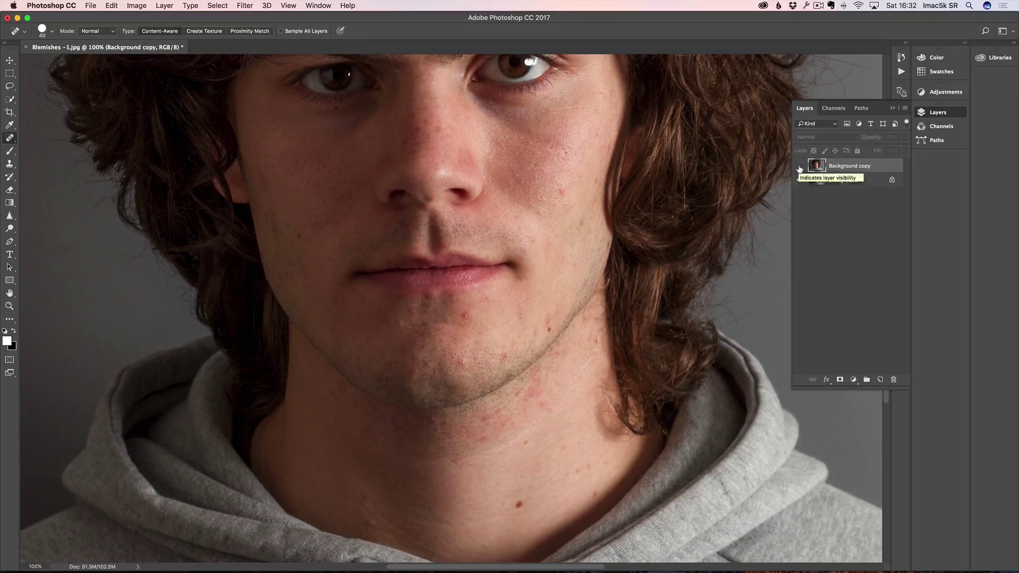
{"action": "left_click", "coordinate": [800, 167]}
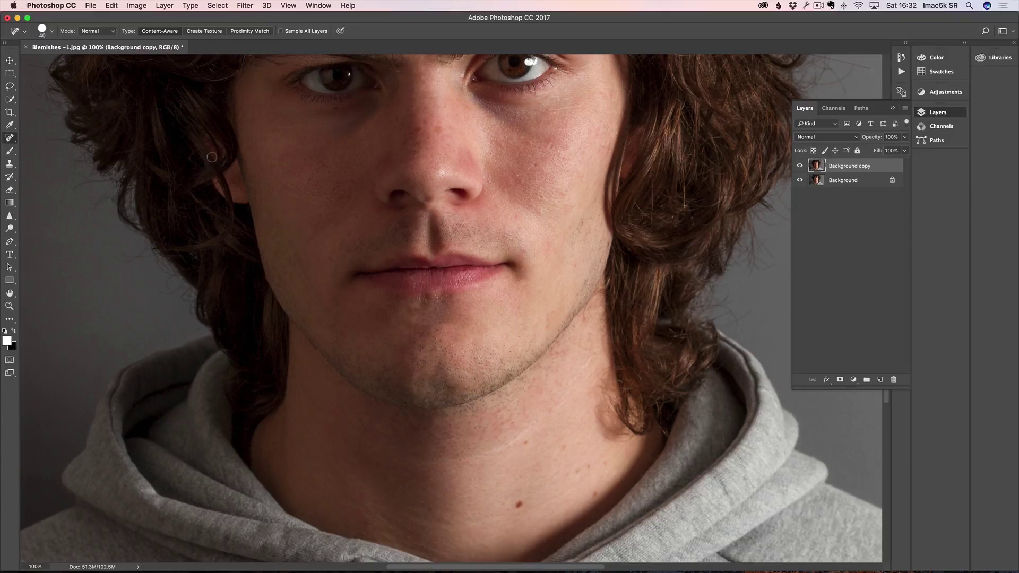
{"action": "left_click", "coordinate": [10, 137]}
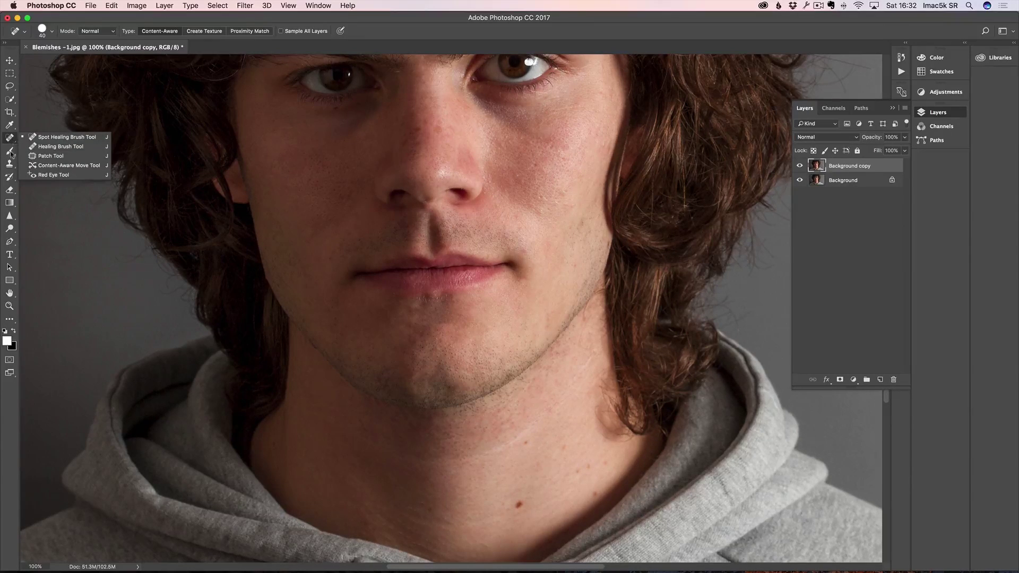
Step: Patch the cheek beside the nose with clean skin from just below it
{"action": "left_click", "coordinate": [38, 157]}
{"action": "mouse_move", "coordinate": [459, 137]}
{"action": "left_mouse_down"}
{"action": "mouse_move", "coordinate": [487, 211]}
{"action": "mouse_move", "coordinate": [514, 227]}
{"action": "mouse_move", "coordinate": [564, 221]}
{"action": "mouse_move", "coordinate": [605, 168]}
{"action": "mouse_move", "coordinate": [604, 131]}
{"action": "mouse_move", "coordinate": [609, 137]}
{"action": "mouse_move", "coordinate": [573, 115]}
{"action": "mouse_move", "coordinate": [513, 111]}
{"action": "mouse_move", "coordinate": [467, 85]}
{"action": "mouse_move", "coordinate": [461, 136]}
{"action": "left_mouse_up"}
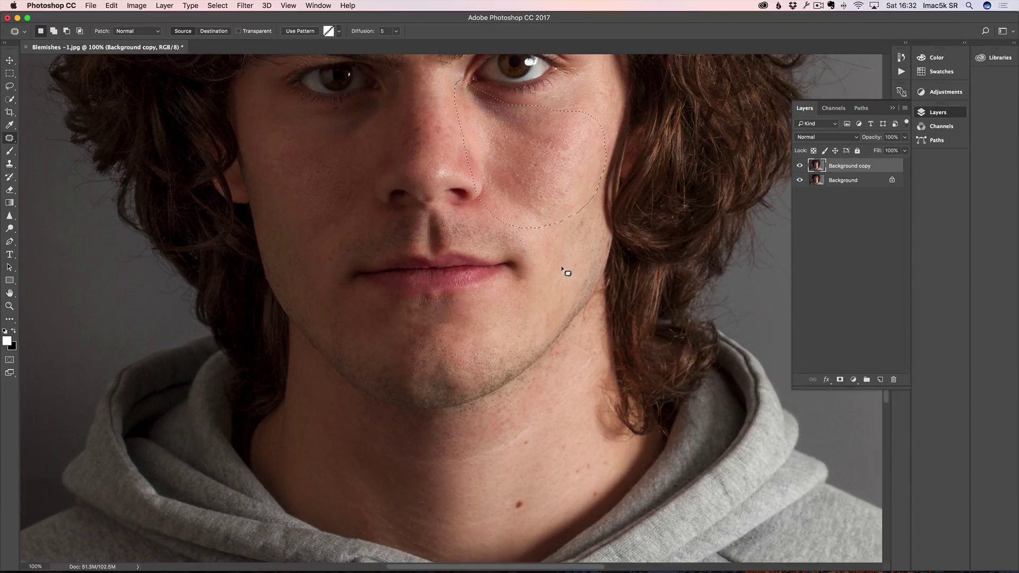
{"action": "mouse_move", "coordinate": [542, 193]}
{"action": "left_mouse_down"}
{"action": "mouse_move", "coordinate": [542, 207]}
{"action": "mouse_move", "coordinate": [529, 206]}
{"action": "left_mouse_up"}
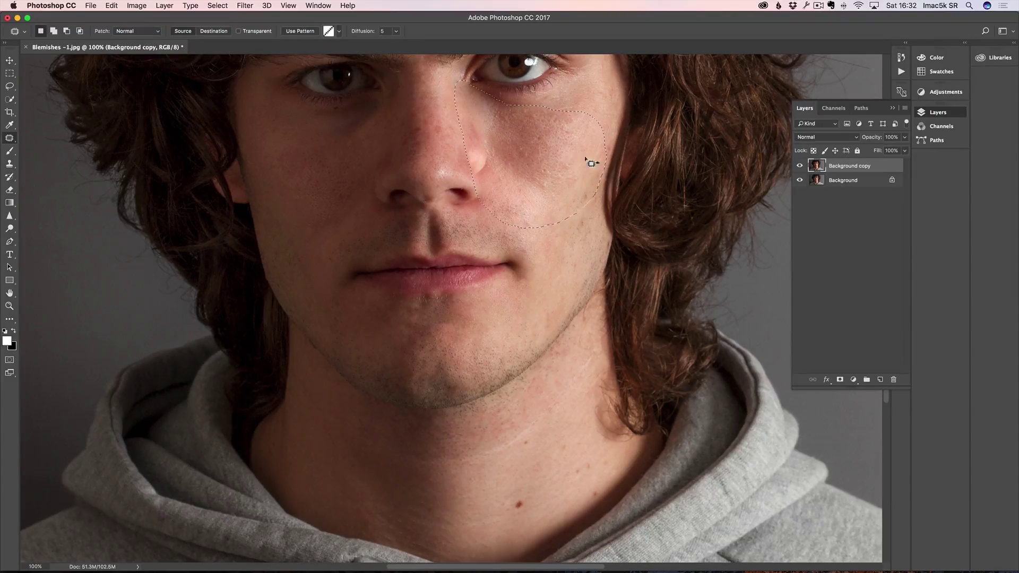
Step: Fade the patch with Edit > Fade, previewing 0% and 100%, then setting about 17%
{"action": "left_click", "coordinate": [112, 6]}
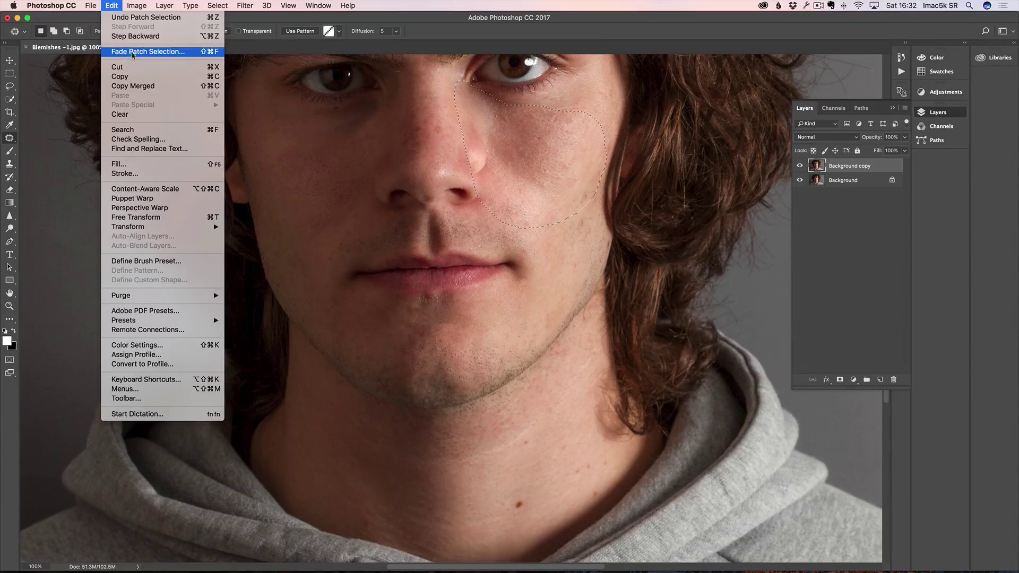
{"action": "left_click", "coordinate": [215, 53]}
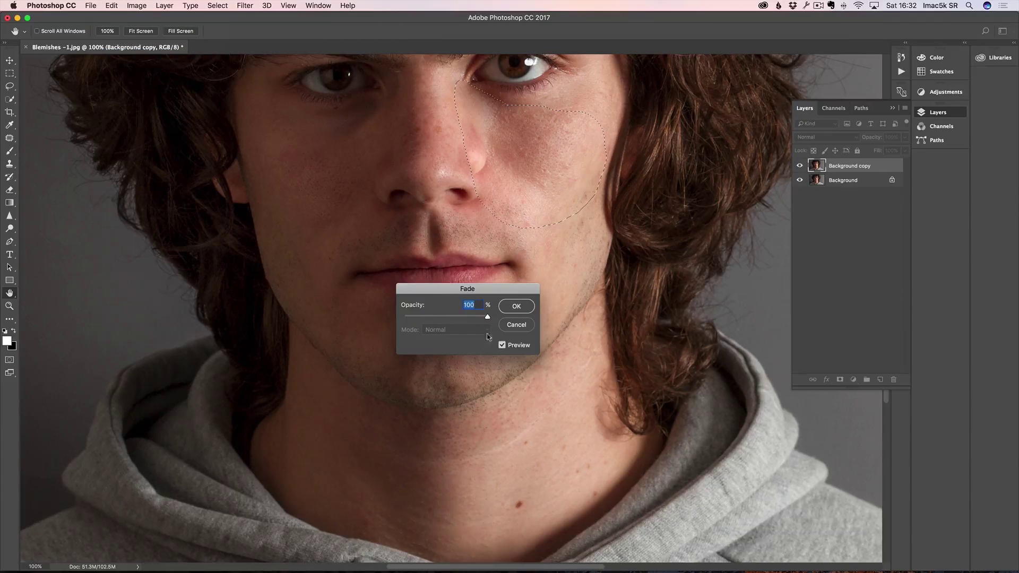
{"action": "left_click_drag", "start_coordinate": [488, 317], "coordinate": [404, 319]}
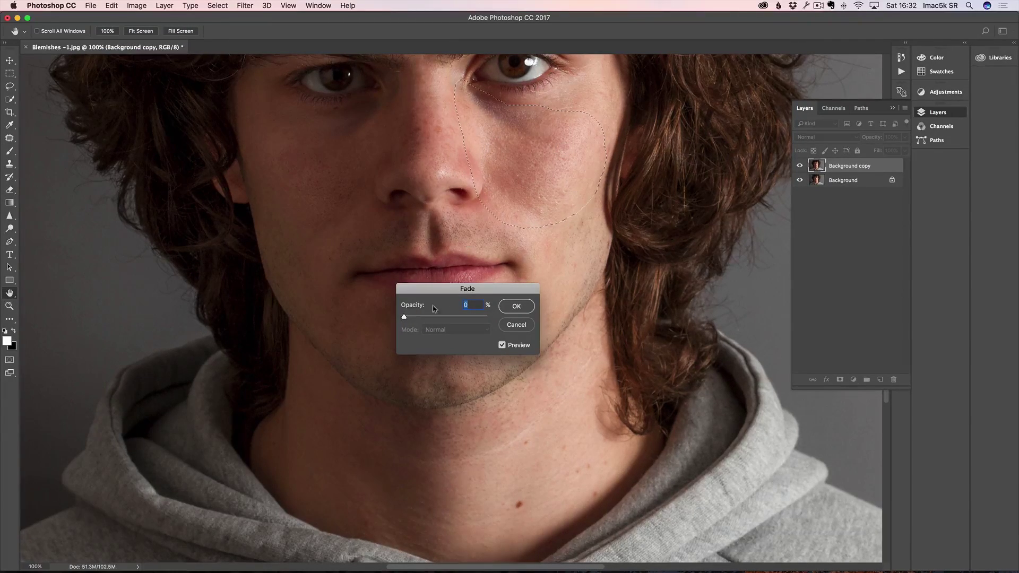
{"action": "left_click_drag", "start_coordinate": [405, 318], "coordinate": [488, 318]}
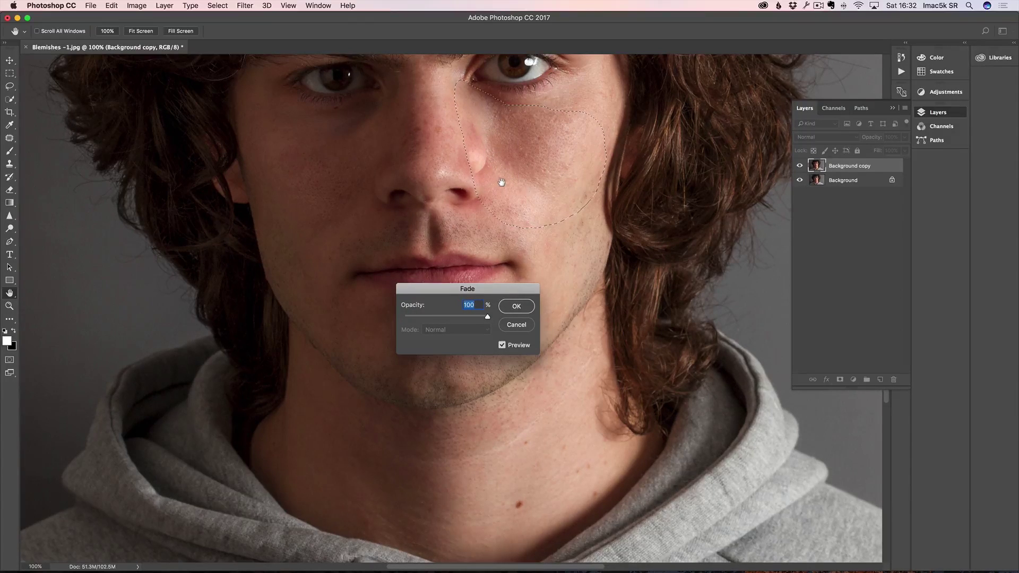
{"action": "left_click", "coordinate": [419, 317]}
Step: Apply the 17% fade, deselect, and show the Background copy again
{"action": "left_click", "coordinate": [517, 306]}
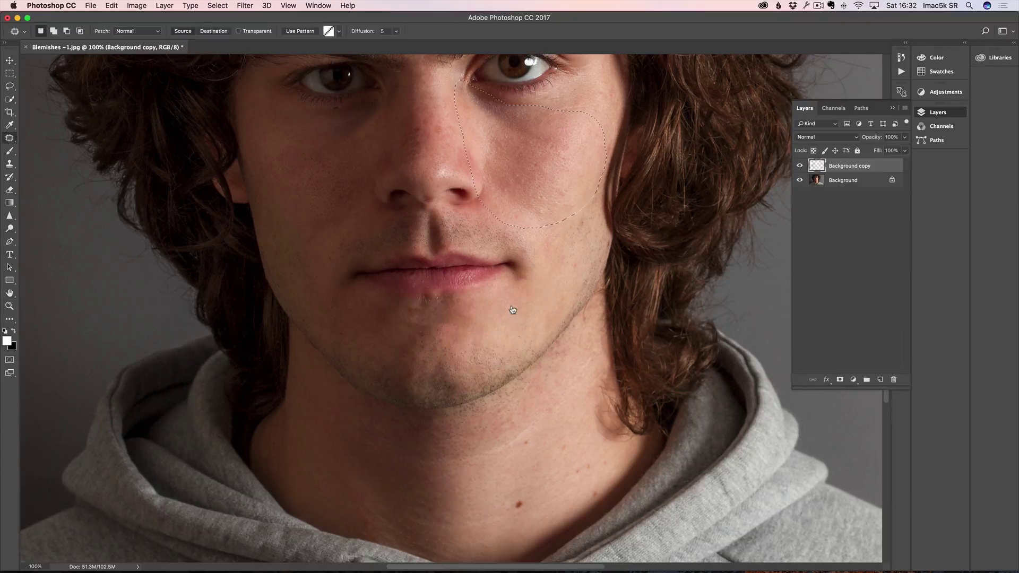
{"action": "key", "text": "super+d"}
{"action": "left_click", "coordinate": [802, 168]}
Step: Patch the left cheek with nearby skin, fade it to about 24%, and deselect
{"action": "mouse_move", "coordinate": [326, 132]}
{"action": "left_mouse_down"}
{"action": "mouse_move", "coordinate": [289, 144]}
{"action": "mouse_move", "coordinate": [287, 195]}
{"action": "mouse_move", "coordinate": [330, 233]}
{"action": "mouse_move", "coordinate": [392, 166]}
{"action": "mouse_move", "coordinate": [371, 141]}
{"action": "mouse_move", "coordinate": [329, 131]}
{"action": "left_mouse_up"}
{"action": "left_click_drag", "start_coordinate": [325, 197], "coordinate": [314, 221]}
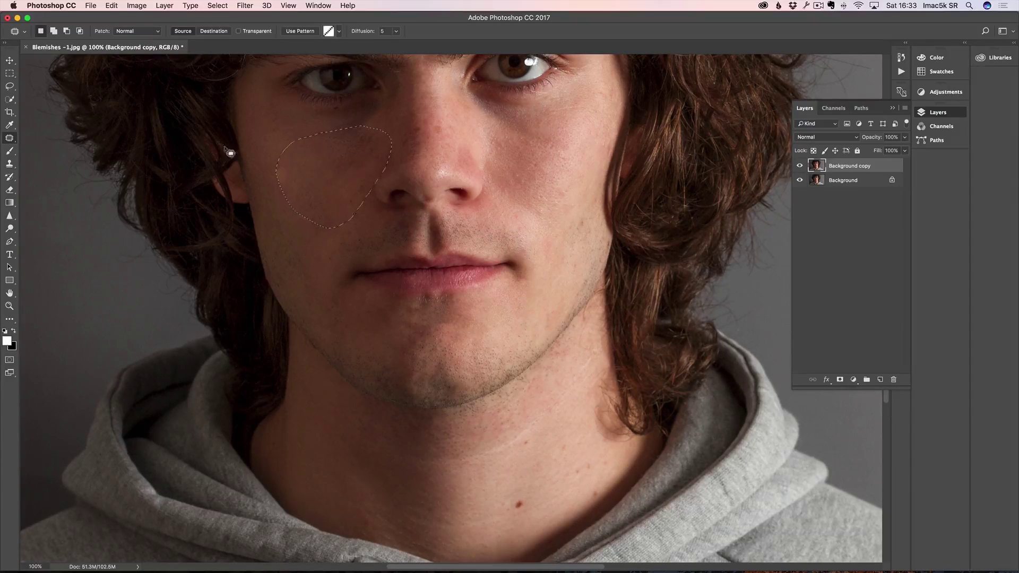
{"action": "left_click", "coordinate": [110, 6]}
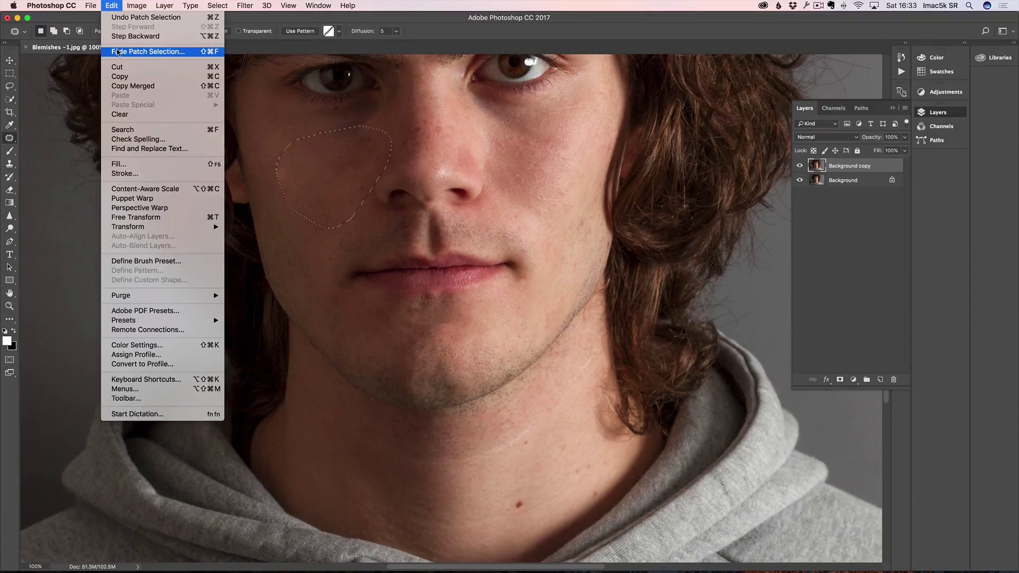
{"action": "left_click", "coordinate": [150, 52]}
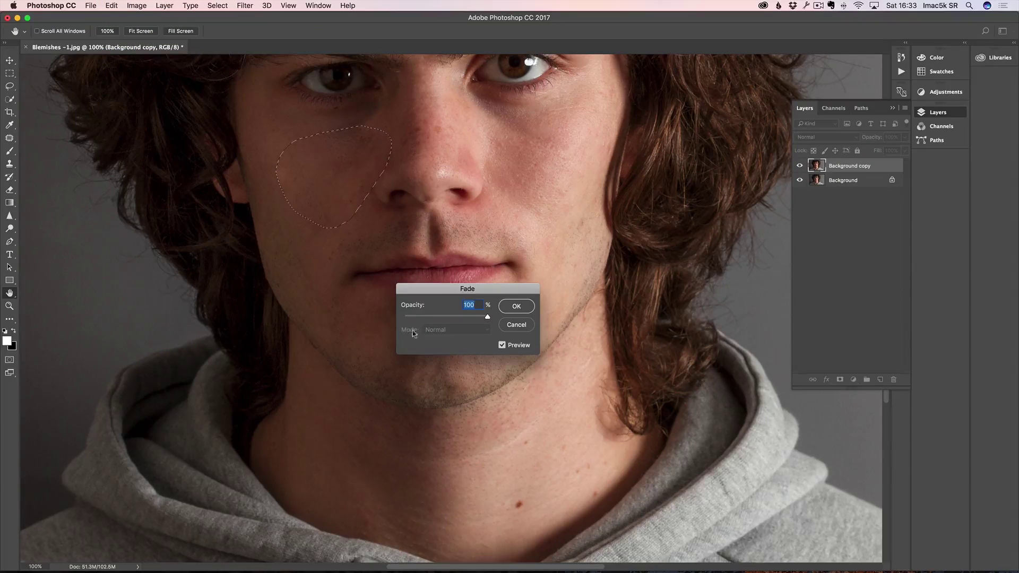
{"action": "left_click_drag", "start_coordinate": [422, 318], "coordinate": [425, 318]}
{"action": "left_click", "coordinate": [517, 307]}
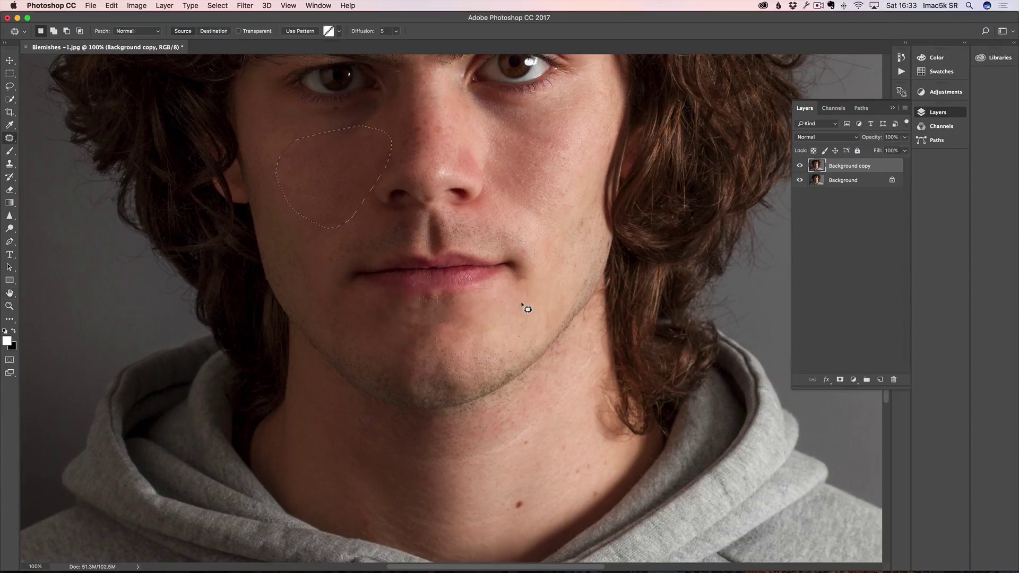
{"action": "key", "text": "super+d"}
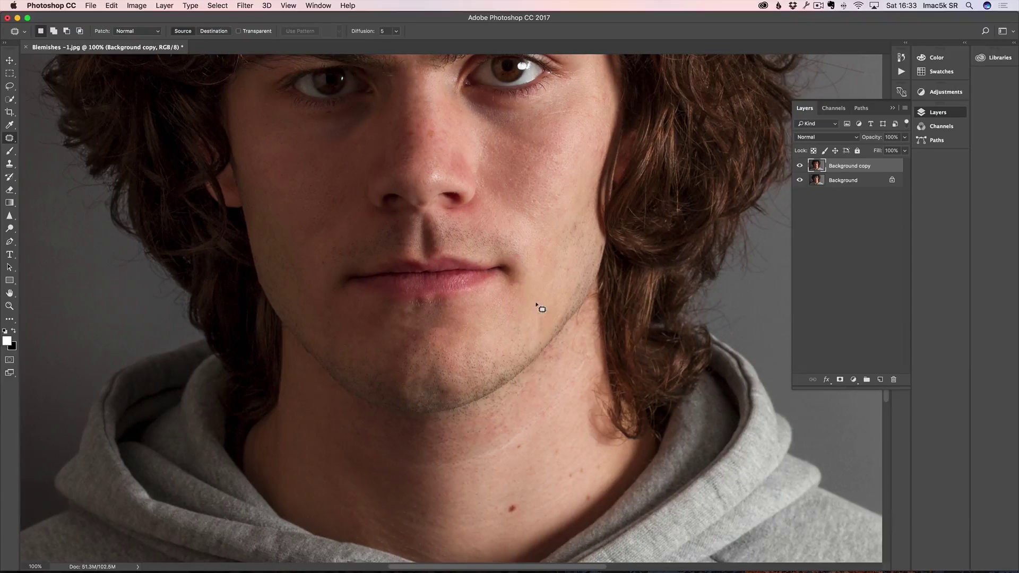
{"action": "scroll", "coordinate": [469, 148], "scroll_direction": "left", "scroll_amount": 1}
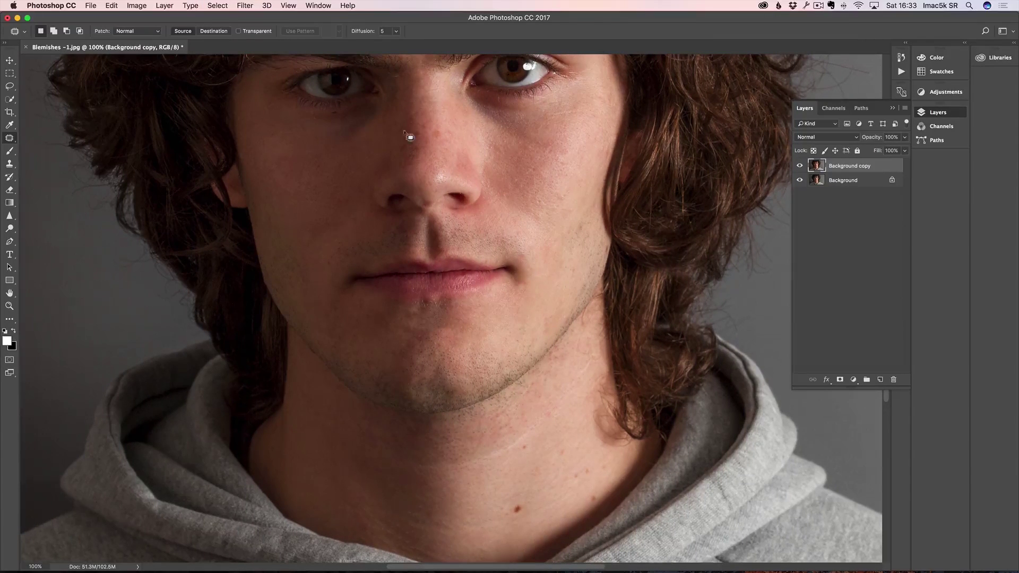
{"action": "left_click", "coordinate": [10, 138]}
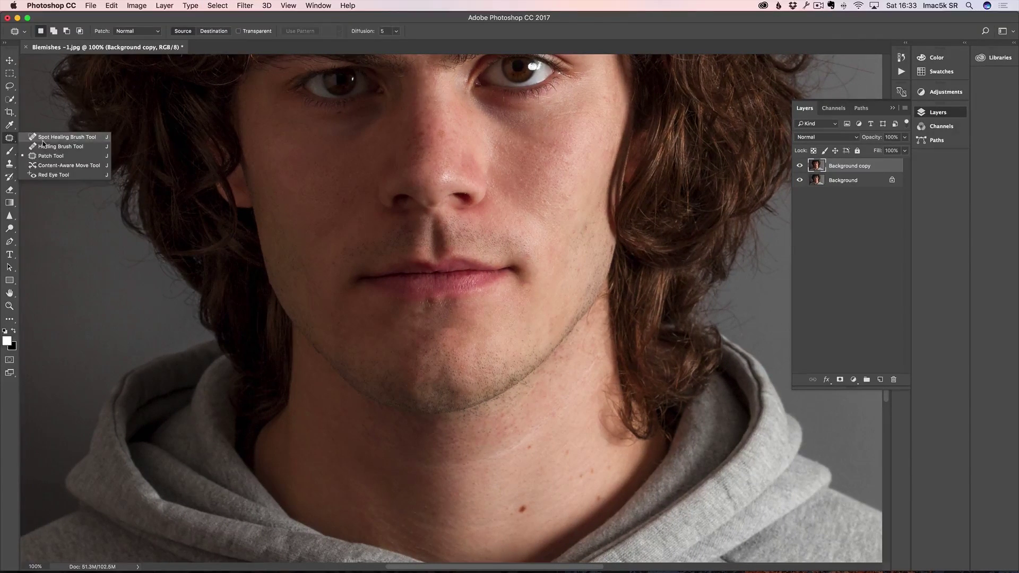
Step: Spot-heal the dark chin blemish and the mole beside the mouth
{"action": "left_click", "coordinate": [64, 137]}
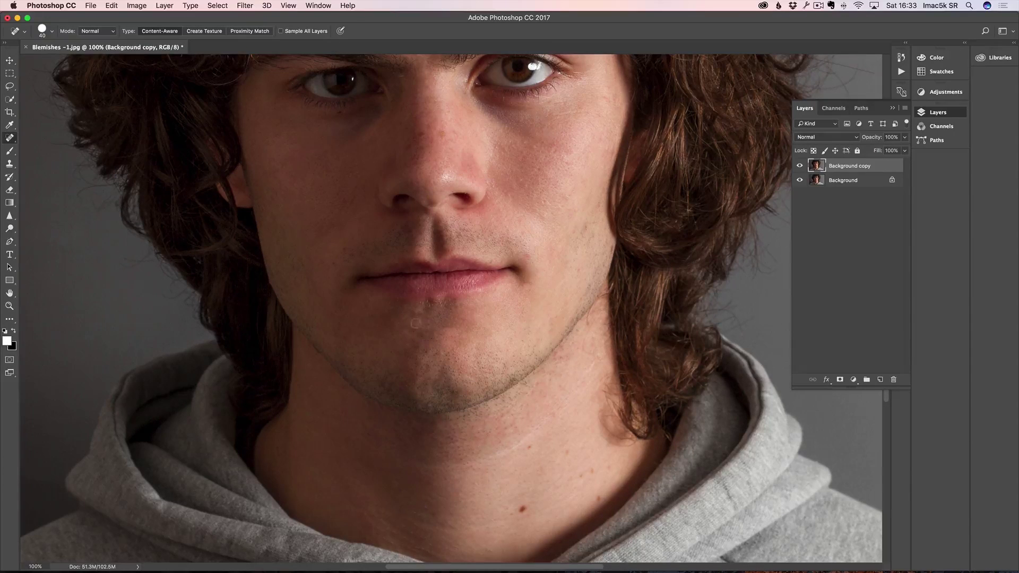
{"action": "left_click", "coordinate": [388, 314]}
{"action": "left_click", "coordinate": [342, 251]}
Step: Patch the skin under the right eye, fade it to about 18%, and compare with the original
{"action": "left_click", "coordinate": [10, 139]}
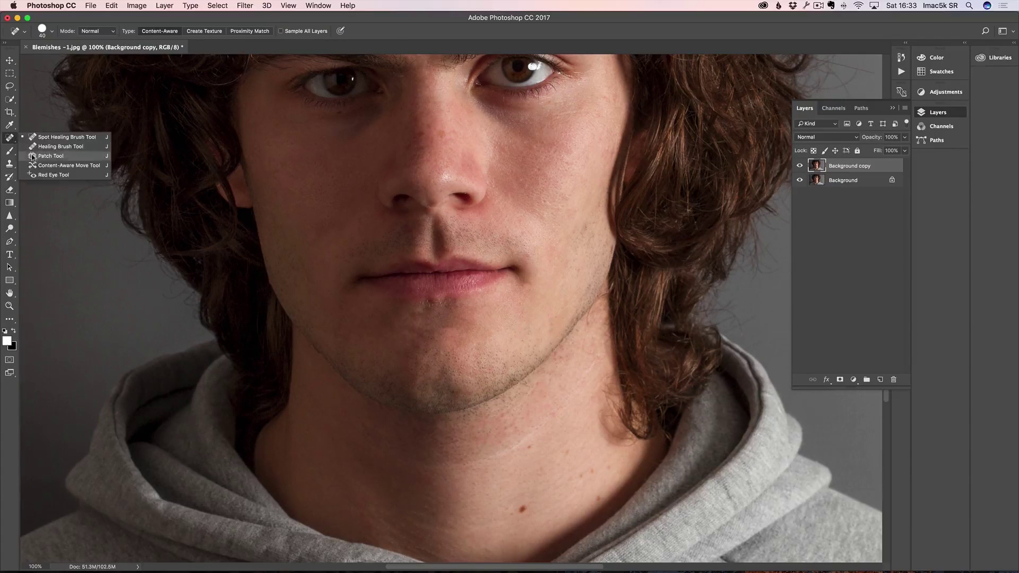
{"action": "left_click", "coordinate": [53, 158]}
{"action": "mouse_move", "coordinate": [518, 138]}
{"action": "left_mouse_down"}
{"action": "mouse_move", "coordinate": [463, 111]}
{"action": "mouse_move", "coordinate": [476, 93]}
{"action": "mouse_move", "coordinate": [574, 97]}
{"action": "mouse_move", "coordinate": [587, 141]}
{"action": "mouse_move", "coordinate": [518, 136]}
{"action": "mouse_move", "coordinate": [540, 149]}
{"action": "mouse_move", "coordinate": [537, 168]}
{"action": "left_mouse_up"}
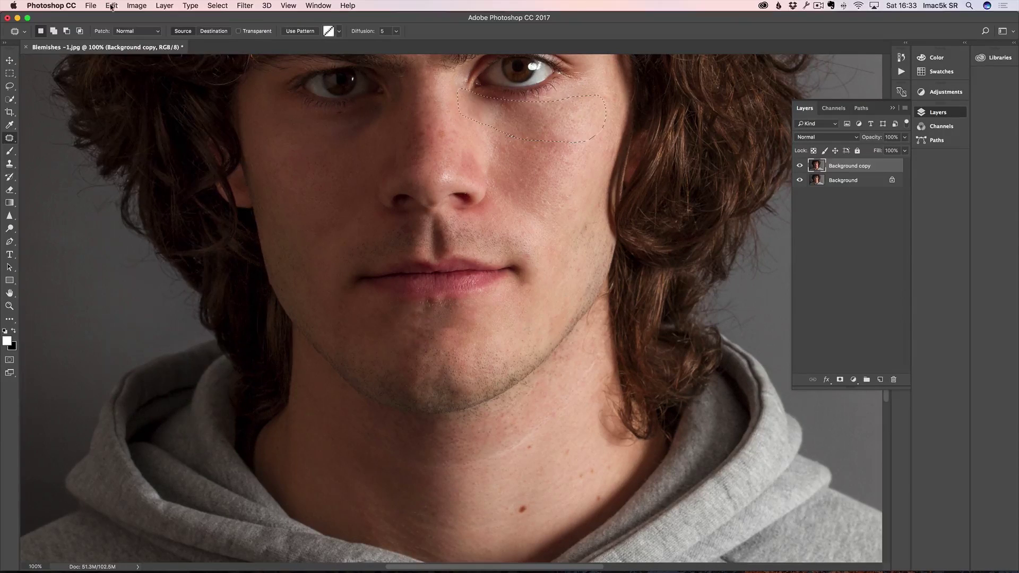
{"action": "left_click", "coordinate": [112, 6]}
{"action": "left_click", "coordinate": [153, 53]}
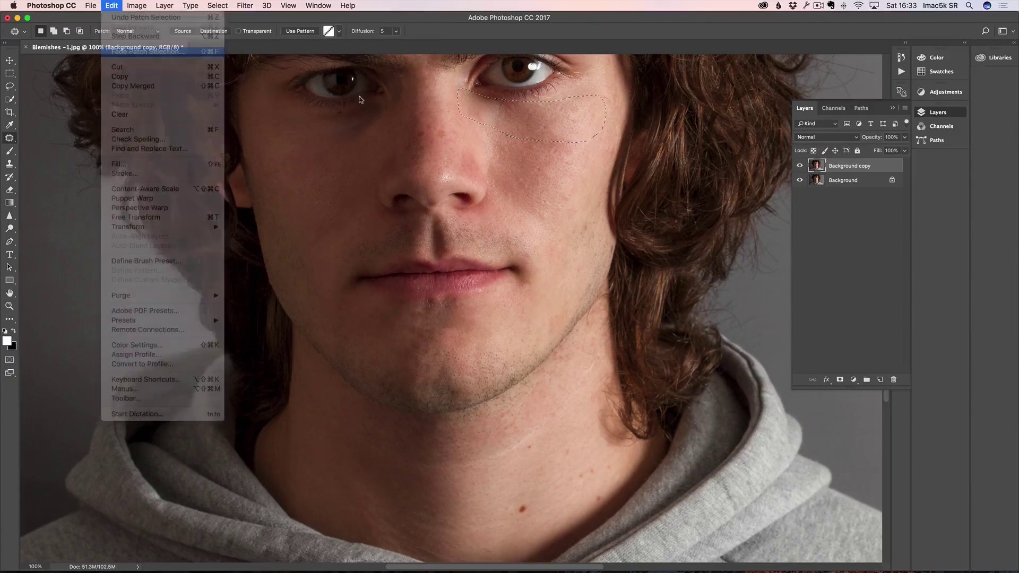
{"action": "left_click", "coordinate": [420, 316]}
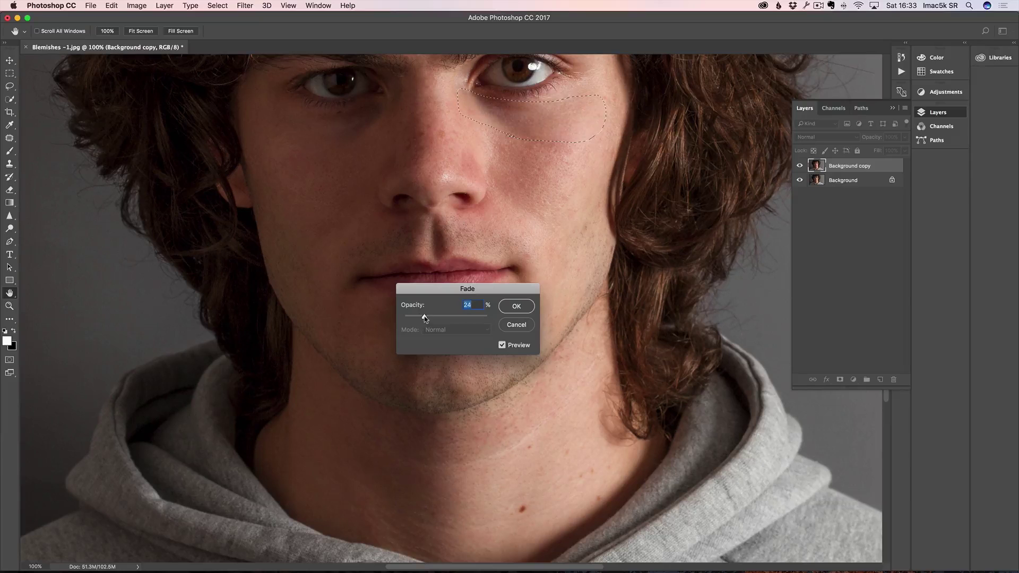
{"action": "left_click", "coordinate": [522, 307]}
{"action": "key", "text": "super+d"}
{"action": "left_click", "coordinate": [801, 167]}
{"action": "left_click", "coordinate": [801, 167]}
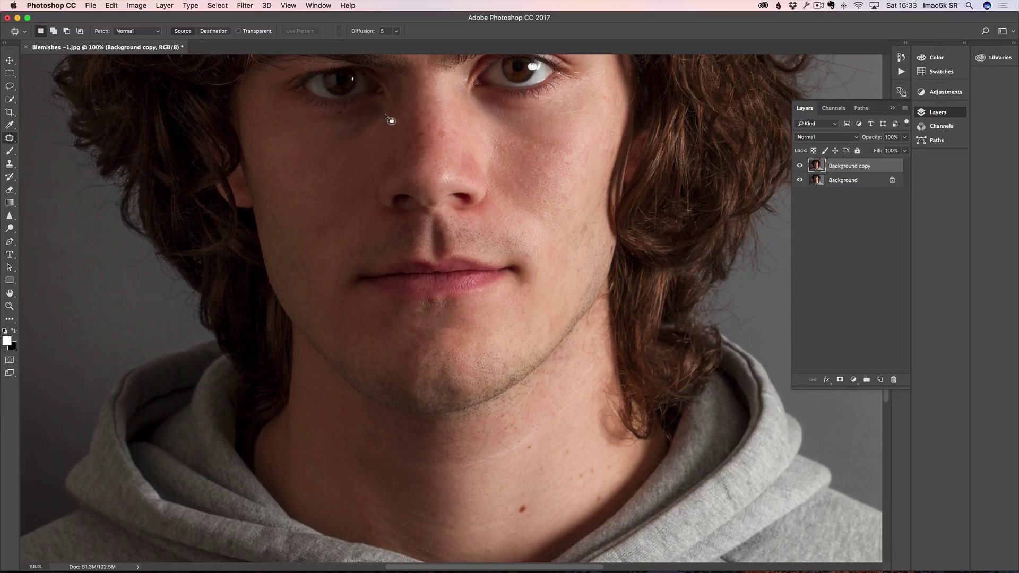
Step: Patch the skin under the left eye, fade it to about 15%, and compare with the original
{"action": "mouse_move", "coordinate": [368, 105]}
{"action": "left_mouse_down"}
{"action": "mouse_move", "coordinate": [288, 115]}
{"action": "mouse_move", "coordinate": [284, 145]}
{"action": "mouse_move", "coordinate": [301, 165]}
{"action": "mouse_move", "coordinate": [366, 159]}
{"action": "mouse_move", "coordinate": [408, 107]}
{"action": "mouse_move", "coordinate": [402, 75]}
{"action": "mouse_move", "coordinate": [372, 98]}
{"action": "mouse_move", "coordinate": [348, 167]}
{"action": "left_mouse_up"}
{"action": "left_click", "coordinate": [112, 7]}
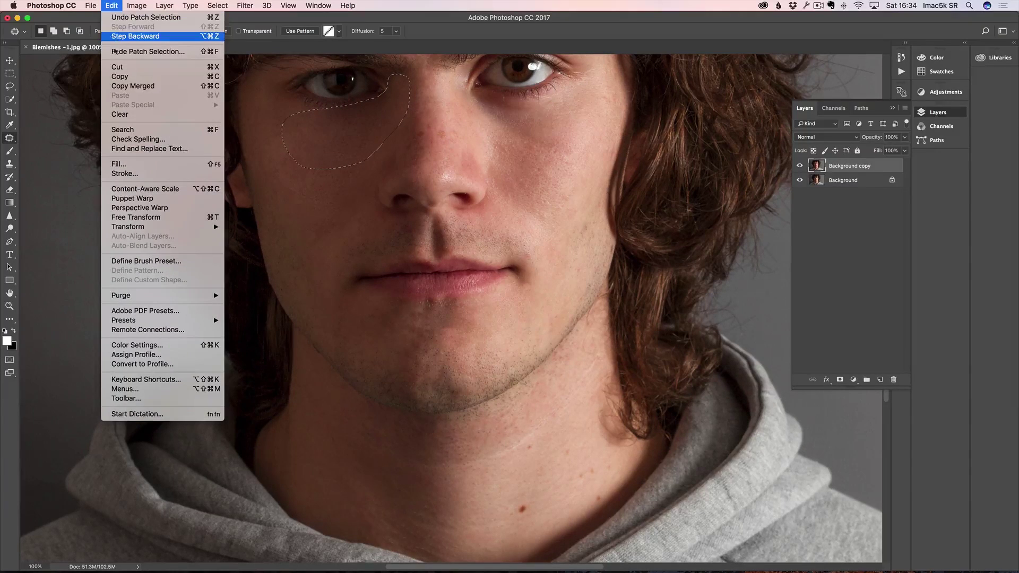
{"action": "left_click", "coordinate": [115, 52]}
{"action": "left_click_drag", "start_coordinate": [421, 317], "coordinate": [418, 318]}
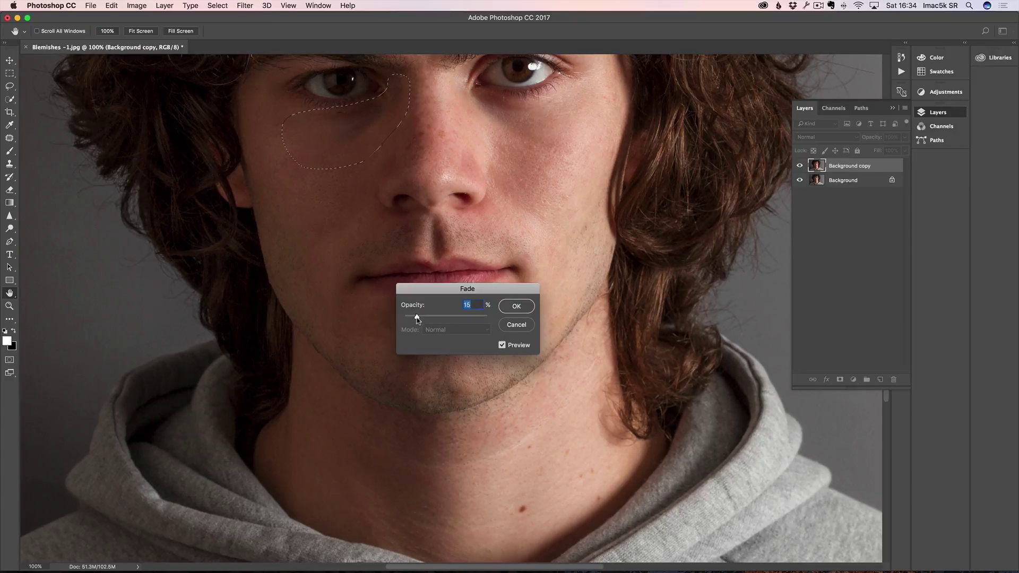
{"action": "left_click", "coordinate": [516, 306]}
{"action": "key", "text": "super+d"}
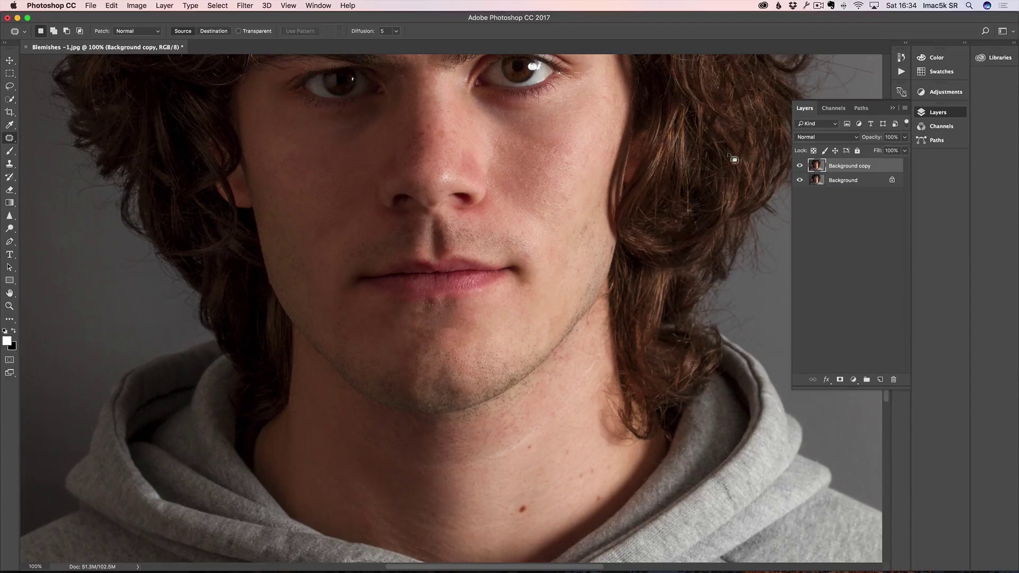
{"action": "left_click", "coordinate": [800, 166]}
{"action": "left_click", "coordinate": [800, 166]}
Step: Zoom out to compare the whole retouched portrait with the original, then zoom back in
{"action": "key", "text": "z"}
{"action": "left_click", "coordinate": [445, 220], "text": "alt"}
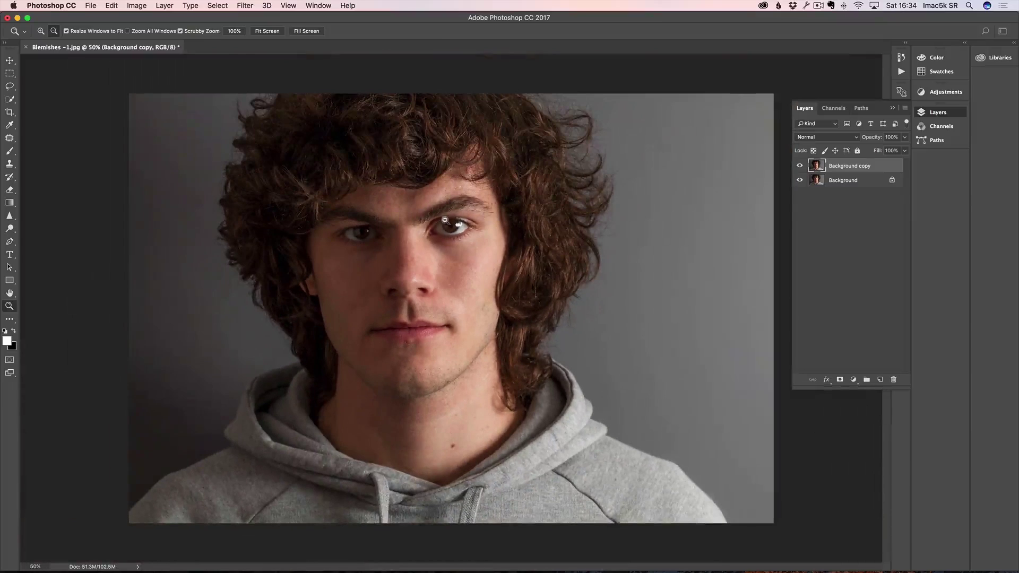
{"action": "left_click", "coordinate": [800, 166]}
{"action": "left_click", "coordinate": [800, 166]}
{"action": "left_click", "coordinate": [404, 287]}
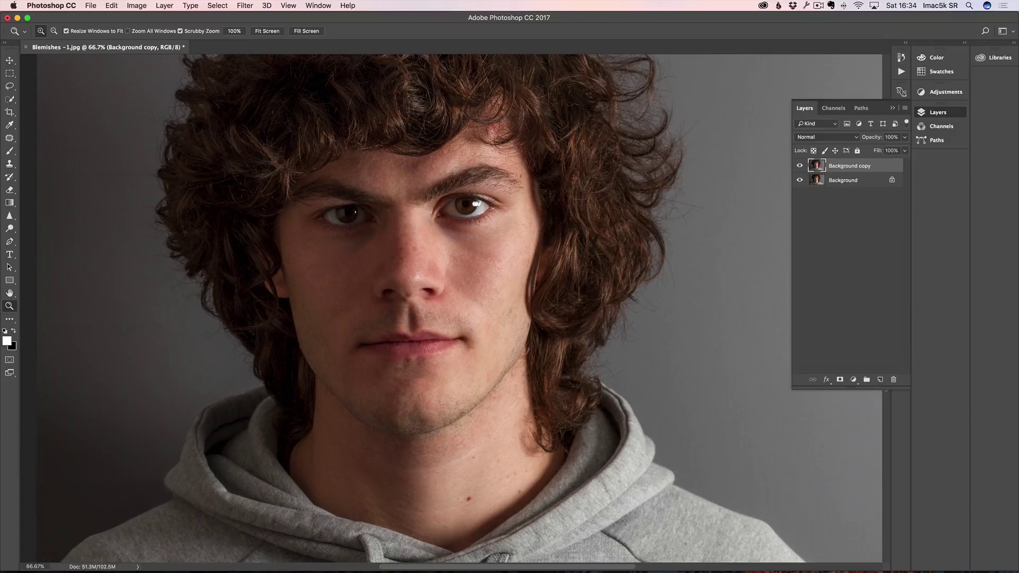
Step: Hide the Layers panel and open Eiffel tower Mix .tif from Bridge in Photoshop
{"action": "key", "text": "F7"}
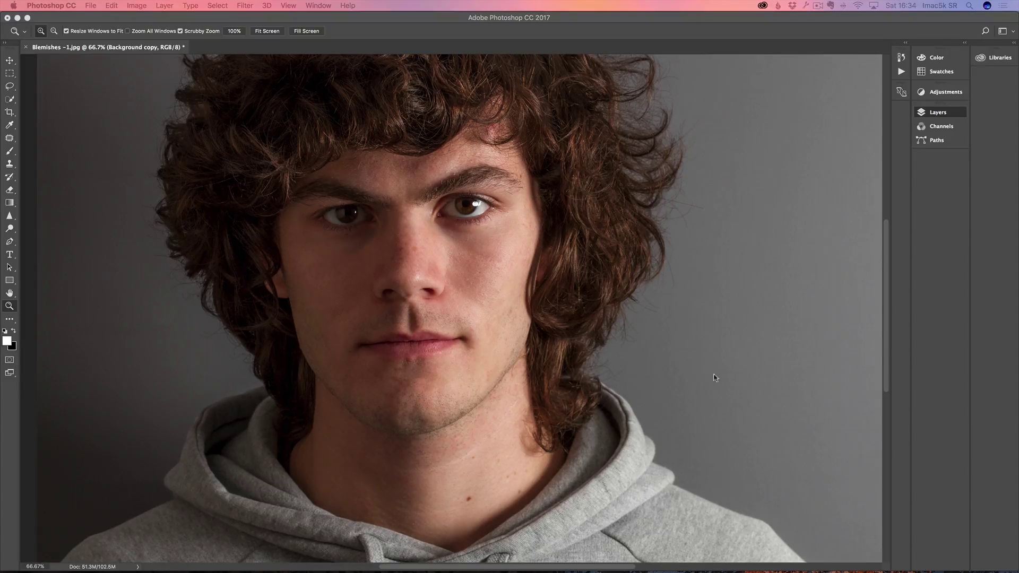
{"action": "key", "text": "super+Tab"}
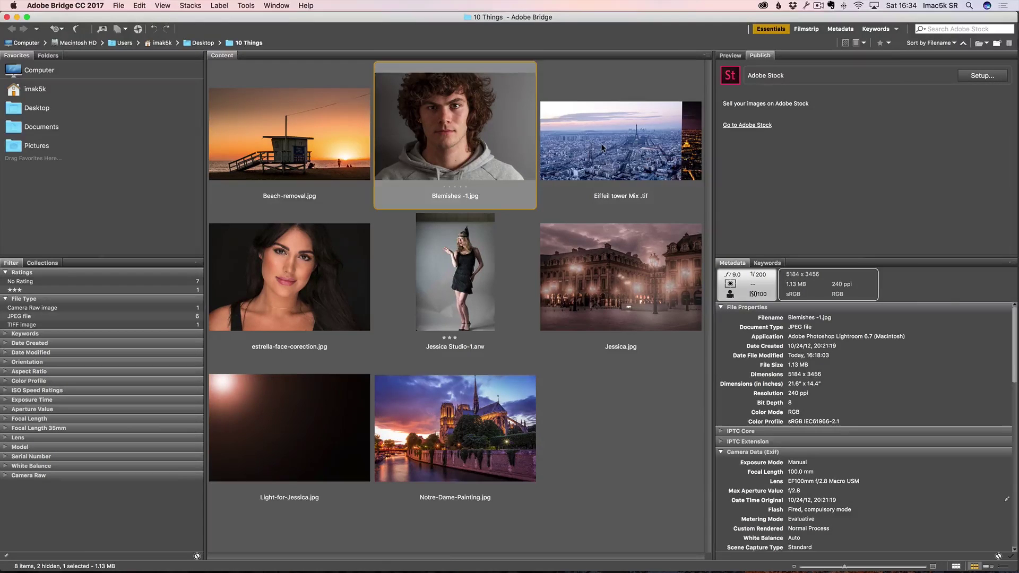
{"action": "double_click", "coordinate": [603, 147]}
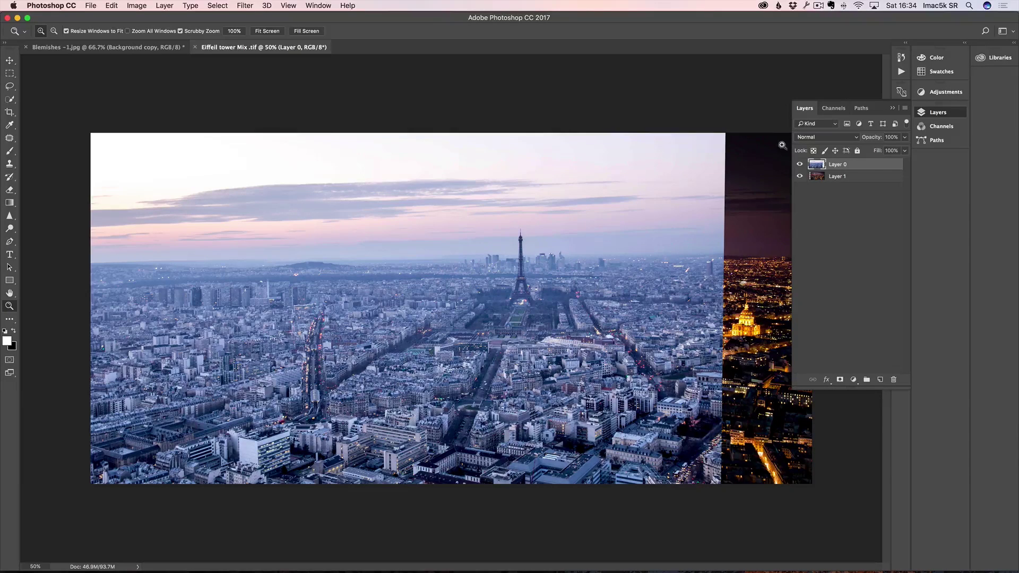
{"action": "left_click", "coordinate": [801, 165]}
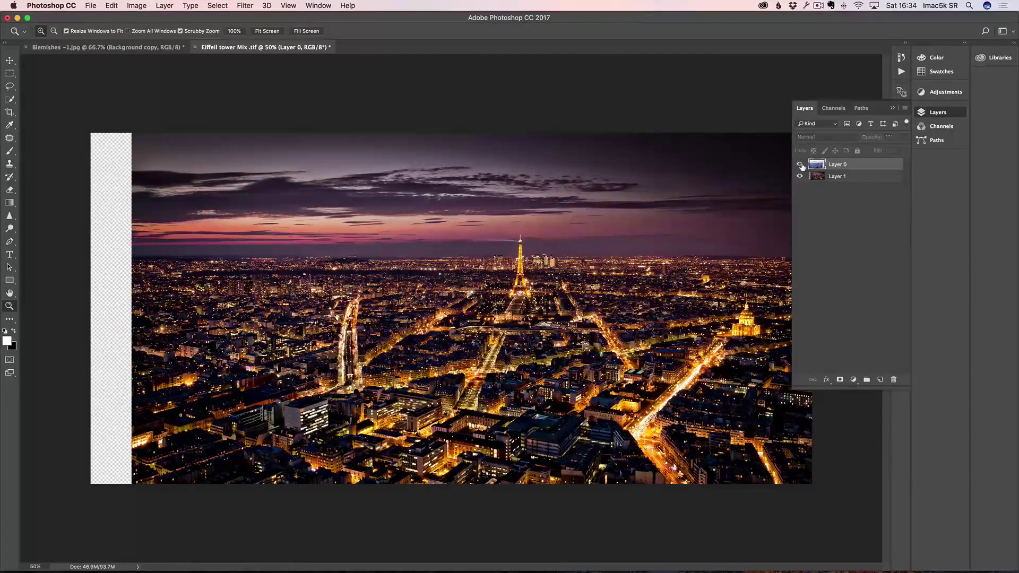
{"action": "left_click", "coordinate": [801, 165]}
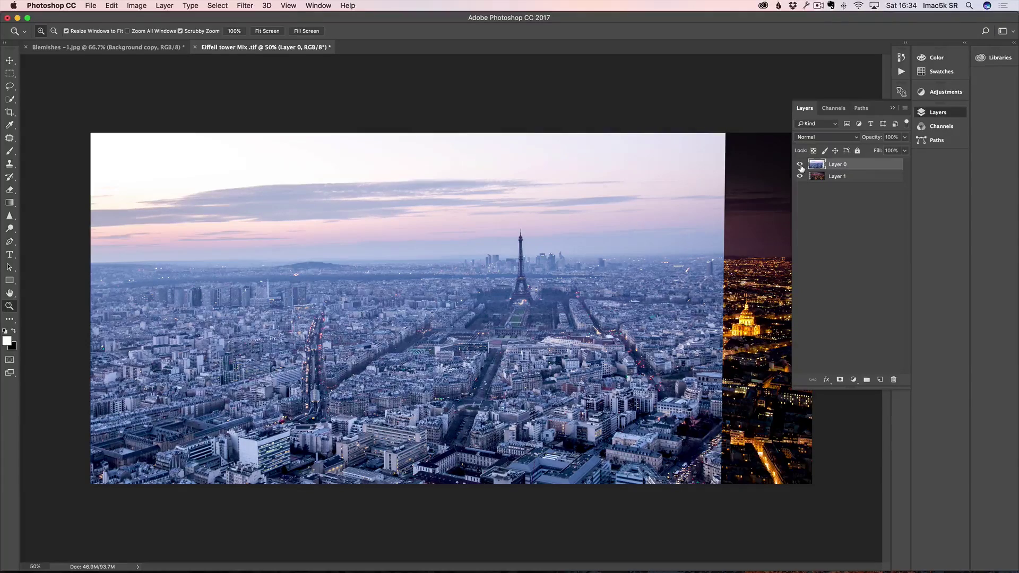
{"action": "left_click", "coordinate": [801, 166]}
{"action": "left_click", "coordinate": [801, 166]}
{"action": "left_click", "coordinate": [801, 166]}
{"action": "left_click", "coordinate": [801, 166]}
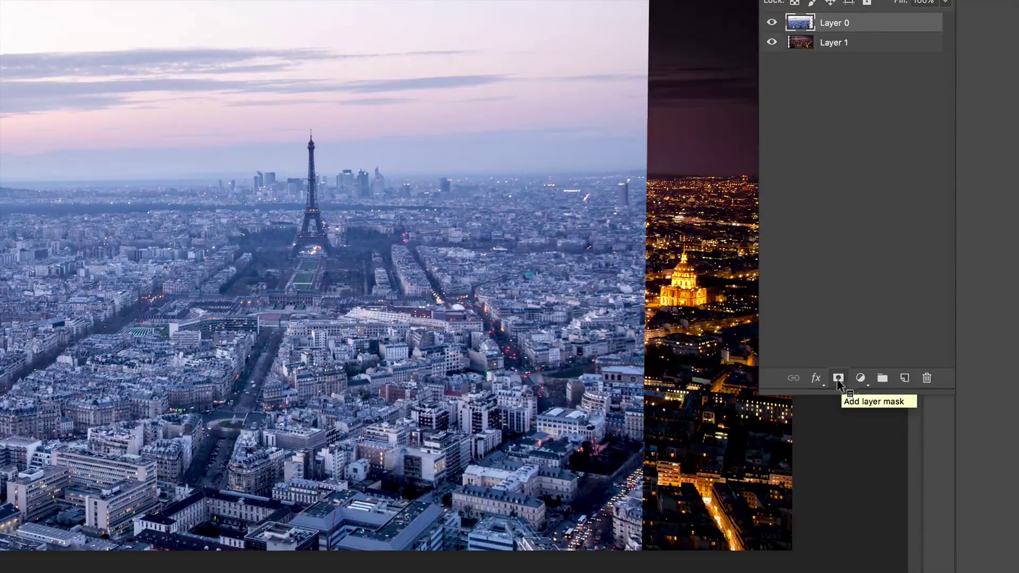
Step: Add a white layer mask to Layer 0 and select the Gradient Tool
{"action": "left_click", "coordinate": [839, 378]}
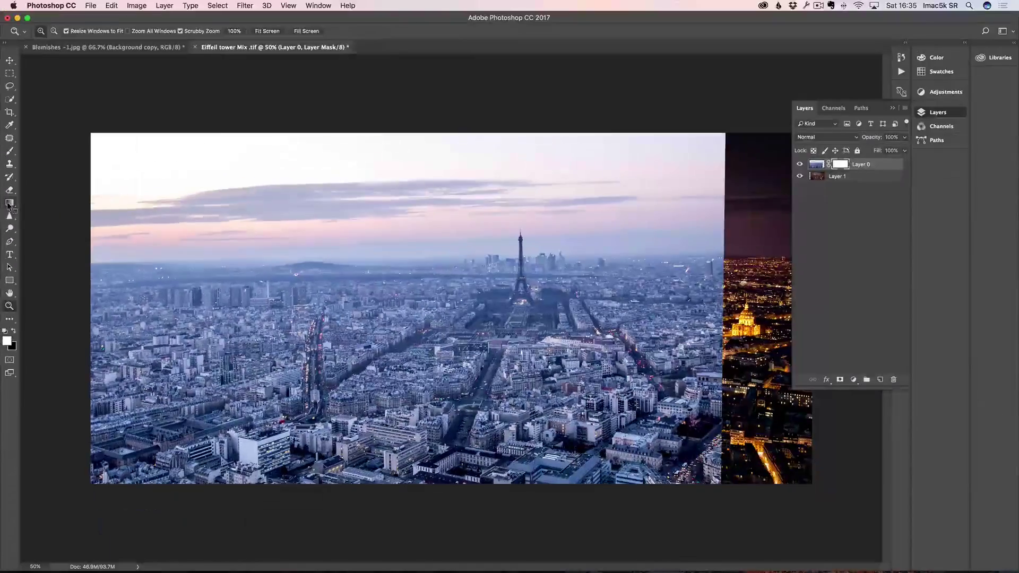
{"action": "left_click", "coordinate": [9, 204]}
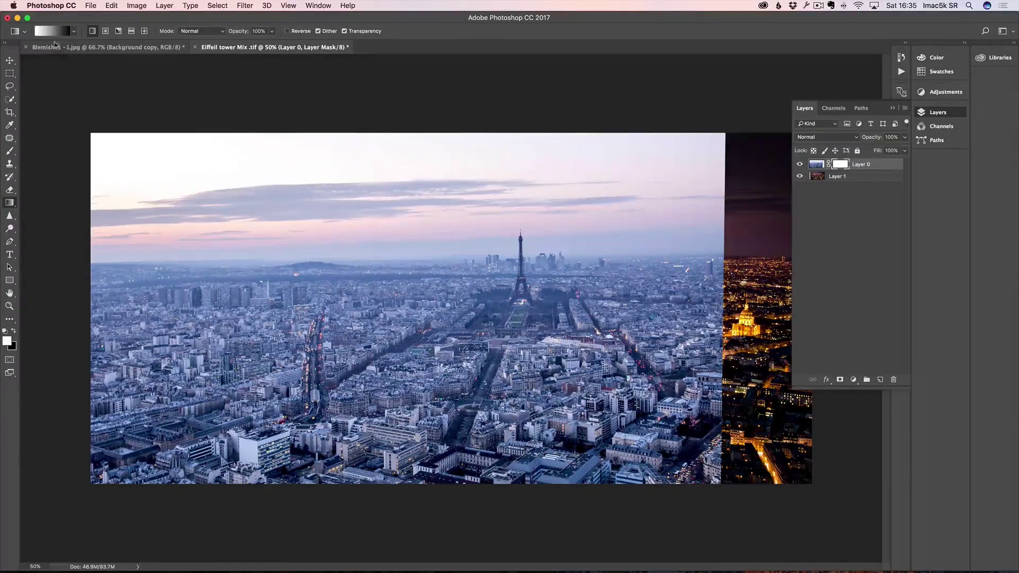
Step: Choose the Foreground to Transparent gradient preset and make black the foreground colour
{"action": "left_click", "coordinate": [53, 32]}
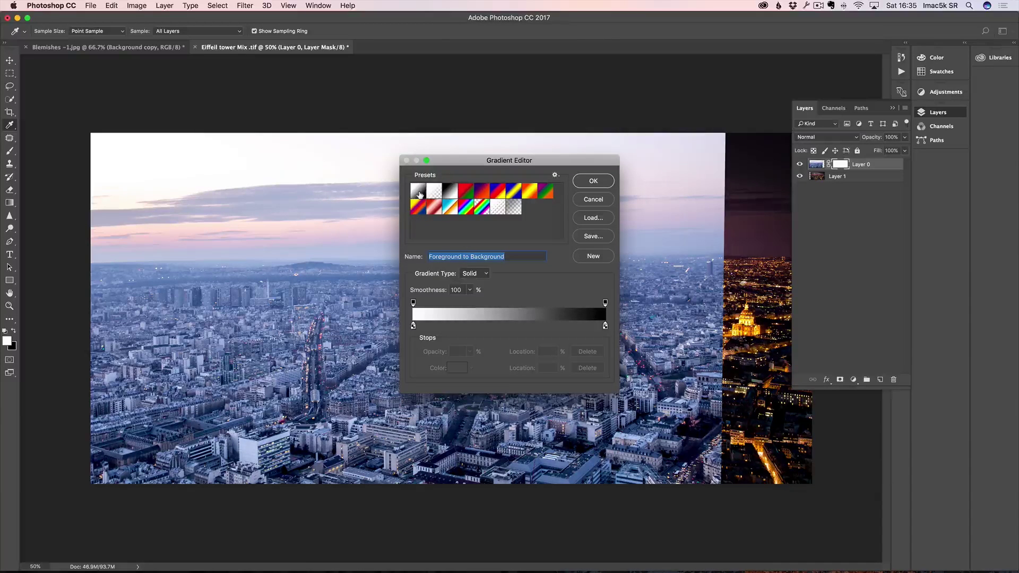
{"action": "left_click", "coordinate": [435, 194]}
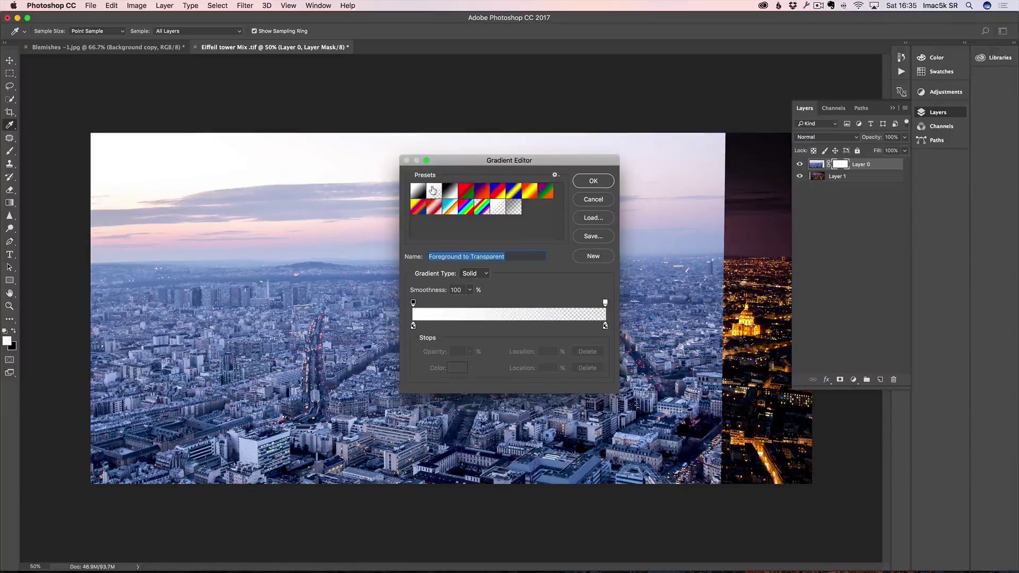
{"action": "left_click", "coordinate": [593, 181]}
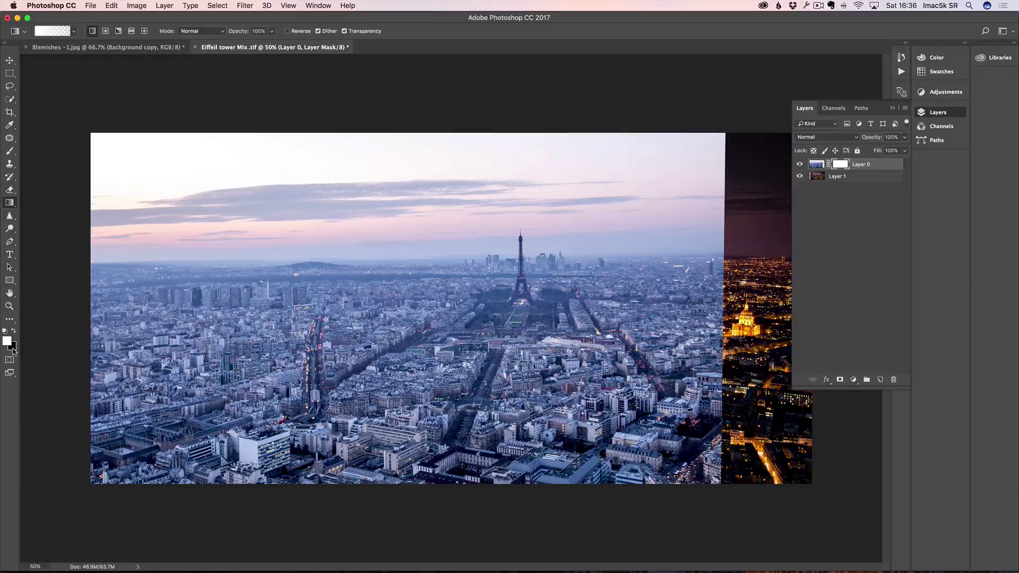
{"action": "key", "text": "x"}
{"action": "left_click", "coordinate": [51, 30]}
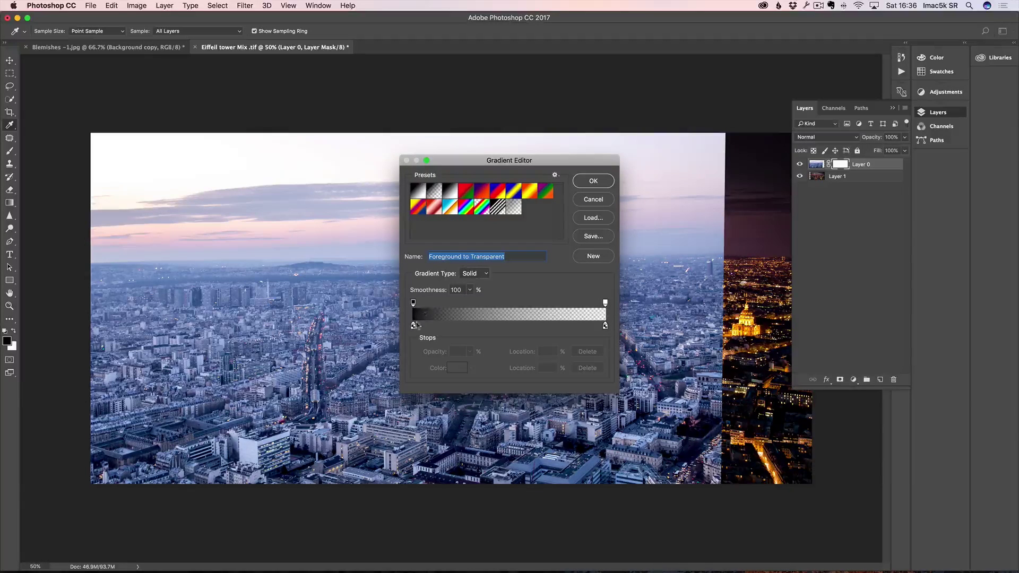
{"action": "left_click", "coordinate": [592, 181]}
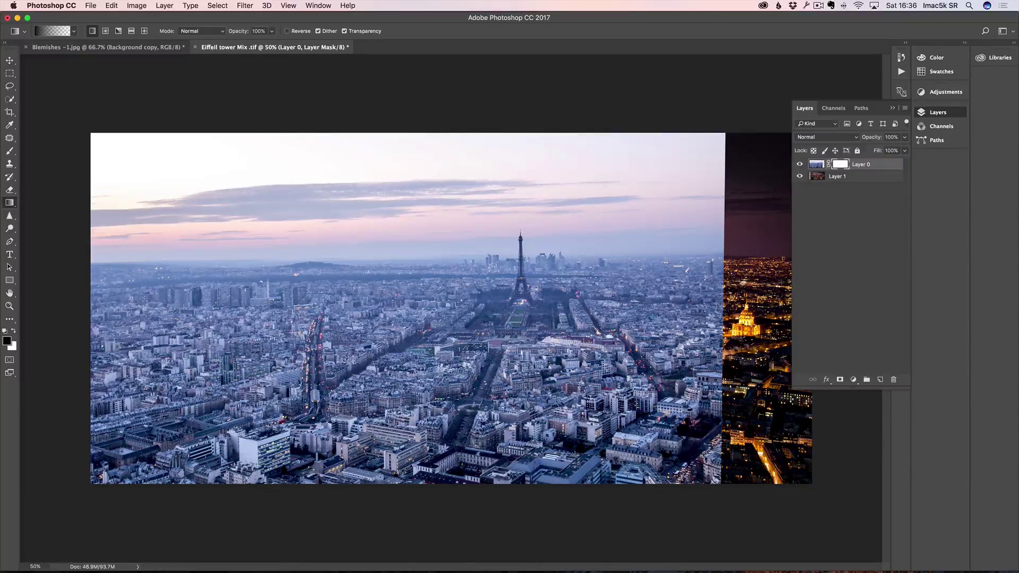
Step: Draw a left-to-right gradient on Layer 0's mask blending day Paris into night, then view the composite
{"action": "left_click_drag", "start_coordinate": [753, 282], "coordinate": [292, 285]}
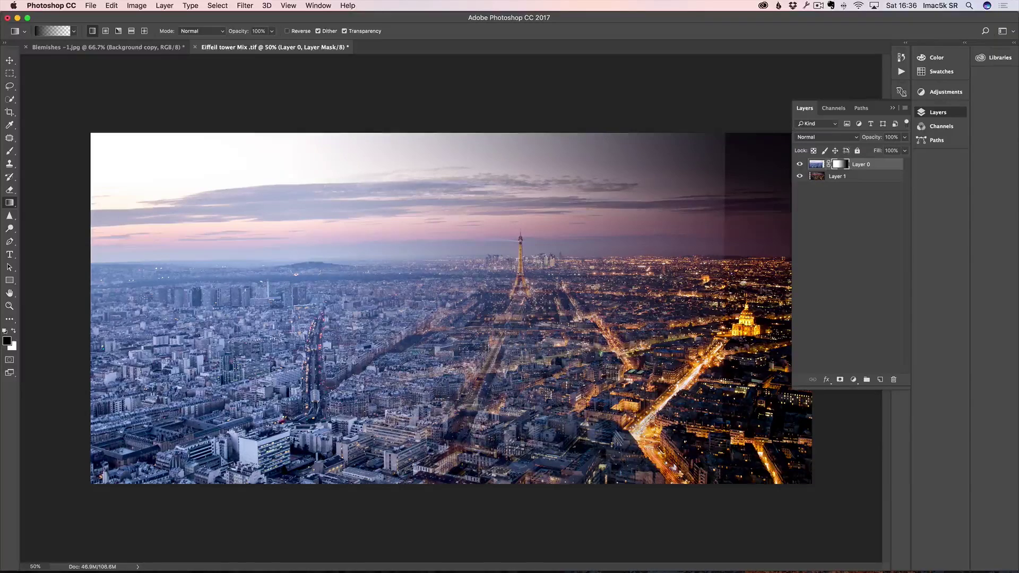
{"action": "left_click_drag", "start_coordinate": [754, 286], "coordinate": [496, 289]}
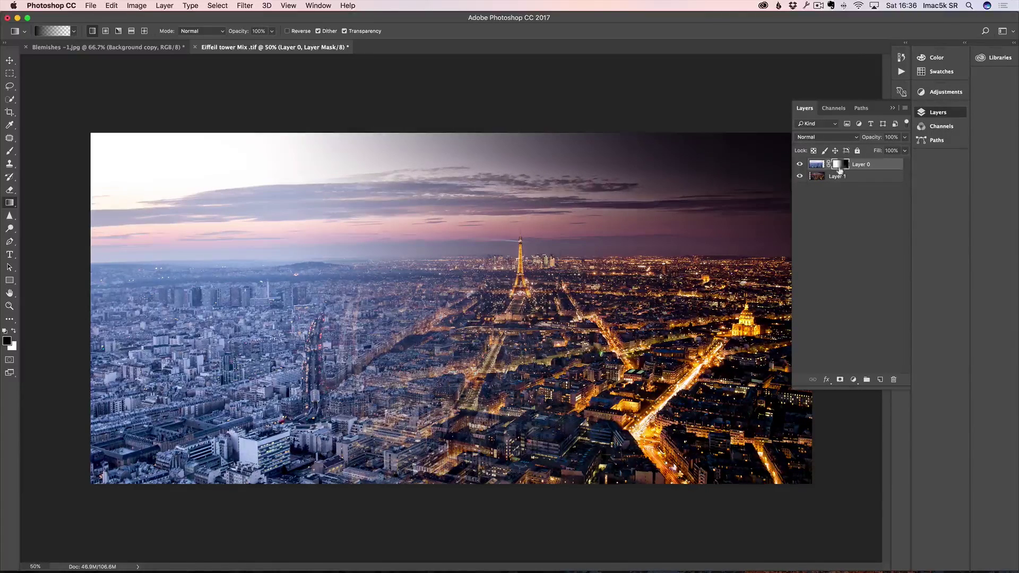
{"action": "left_click", "coordinate": [842, 168], "text": "alt"}
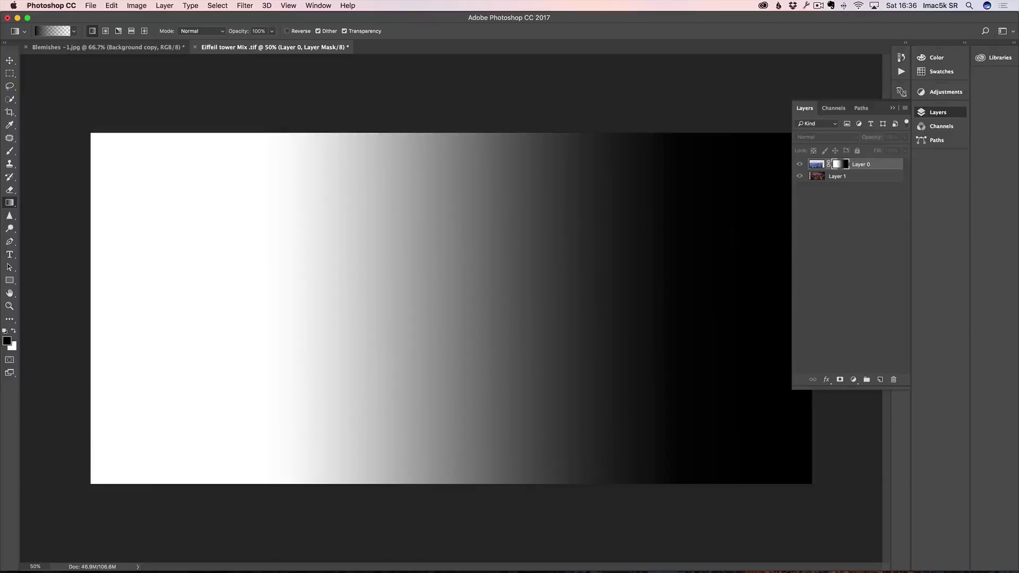
{"action": "left_click", "coordinate": [800, 165]}
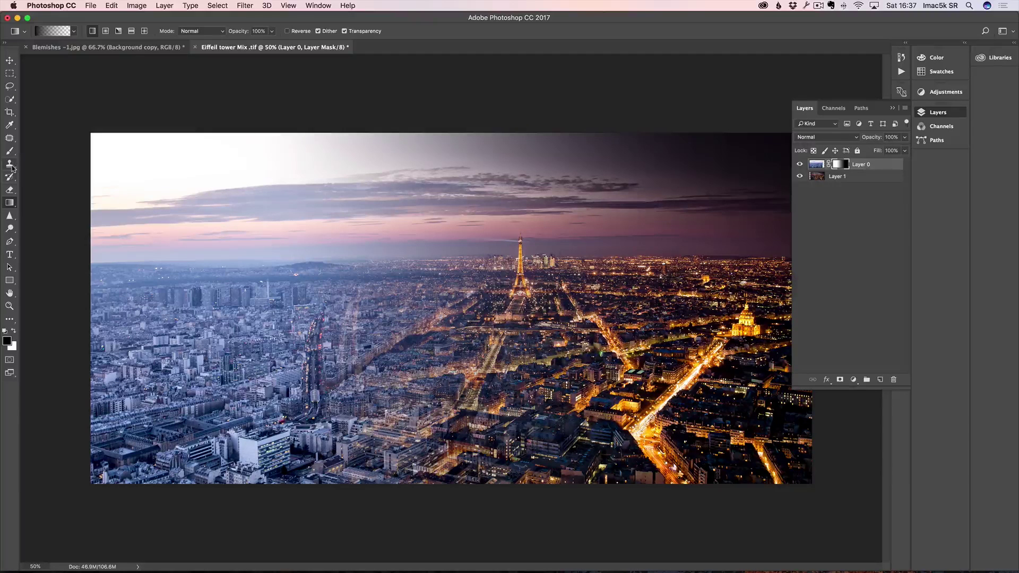
Step: Paint black with a 446 px, 0% hardness brush on Layer 0's mask below the tower
{"action": "key", "text": "b"}
{"action": "right_click", "coordinate": [9, 153]}
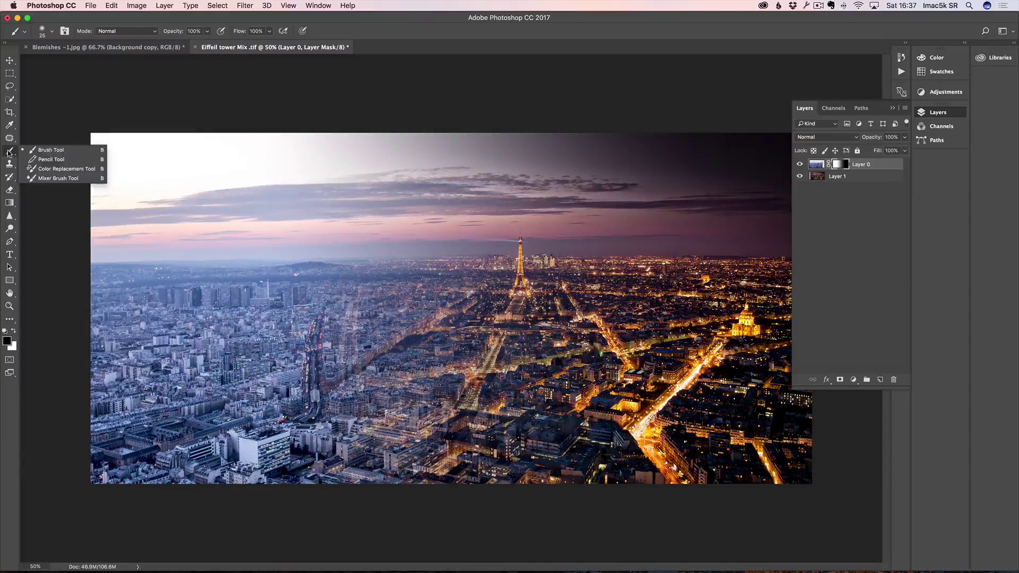
{"action": "left_click", "coordinate": [38, 151]}
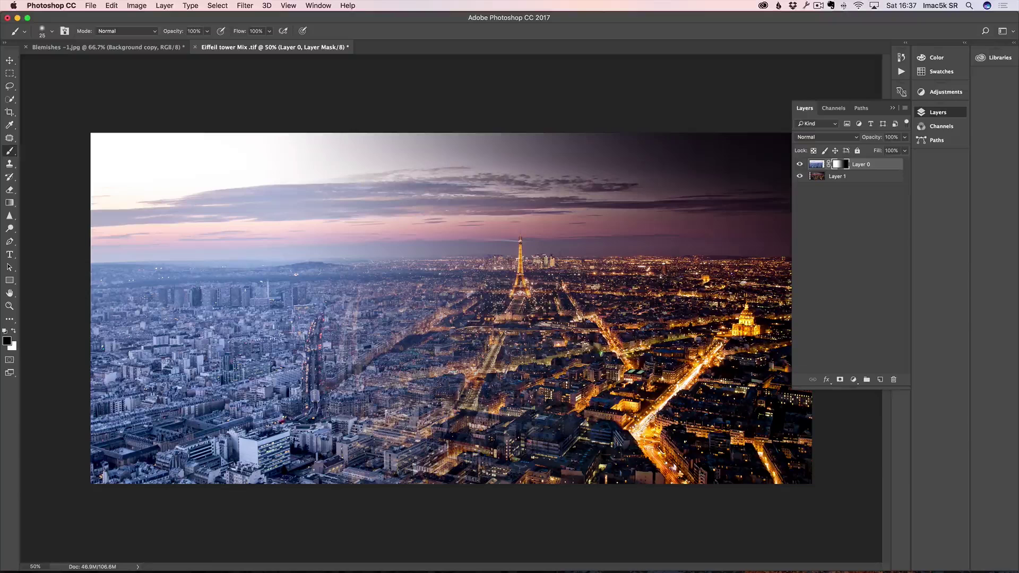
{"action": "mouse_move", "coordinate": [594, 338]}
{"action": "left_mouse_down"}
{"action": "mouse_move", "coordinate": [665, 340]}
{"action": "mouse_move", "coordinate": [647, 176]}
{"action": "mouse_move", "coordinate": [648, 453]}
{"action": "mouse_move", "coordinate": [622, 126]}
{"action": "left_mouse_up"}
{"action": "right_click", "coordinate": [624, 305]}
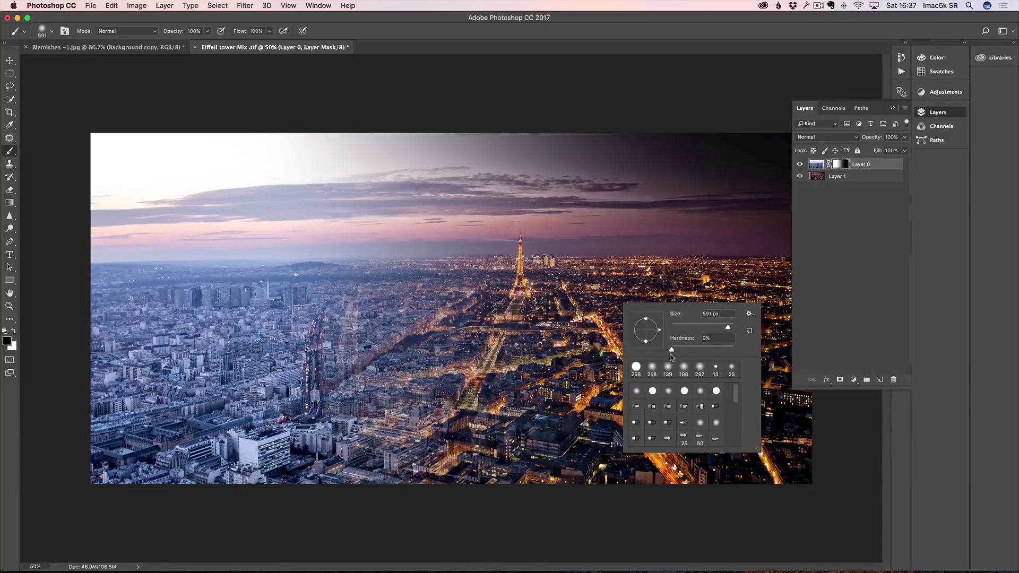
{"action": "left_click_drag", "start_coordinate": [603, 281], "coordinate": [594, 281]}
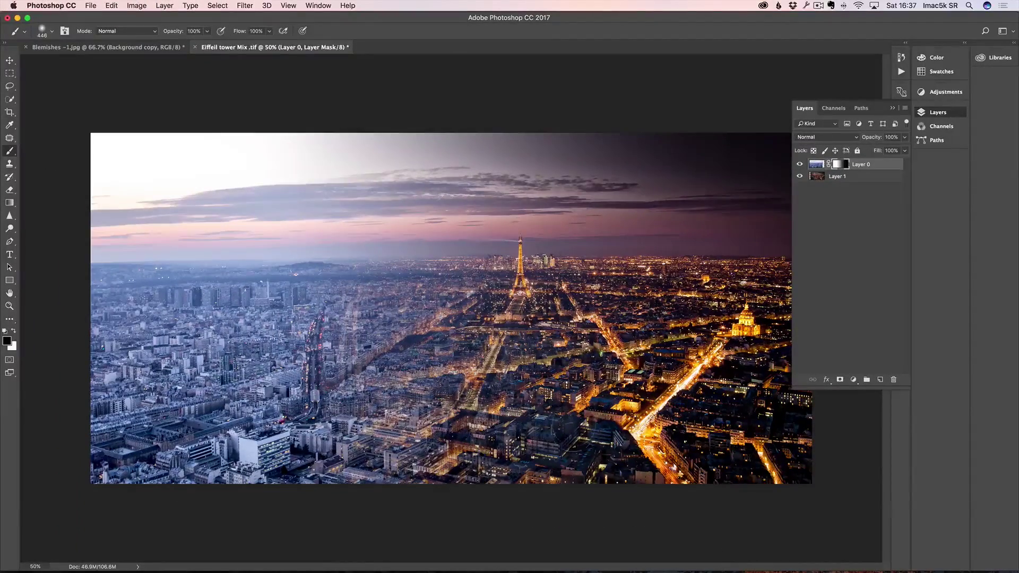
{"action": "mouse_move", "coordinate": [527, 349]}
{"action": "left_mouse_down"}
{"action": "mouse_move", "coordinate": [533, 329]}
{"action": "mouse_move", "coordinate": [507, 432]}
{"action": "mouse_move", "coordinate": [491, 425]}
{"action": "mouse_move", "coordinate": [505, 475]}
{"action": "mouse_move", "coordinate": [591, 352]}
{"action": "mouse_move", "coordinate": [576, 340]}
{"action": "mouse_move", "coordinate": [574, 315]}
{"action": "mouse_move", "coordinate": [467, 467]}
{"action": "mouse_move", "coordinate": [480, 430]}
{"action": "mouse_move", "coordinate": [462, 419]}
{"action": "mouse_move", "coordinate": [472, 485]}
{"action": "left_mouse_up"}
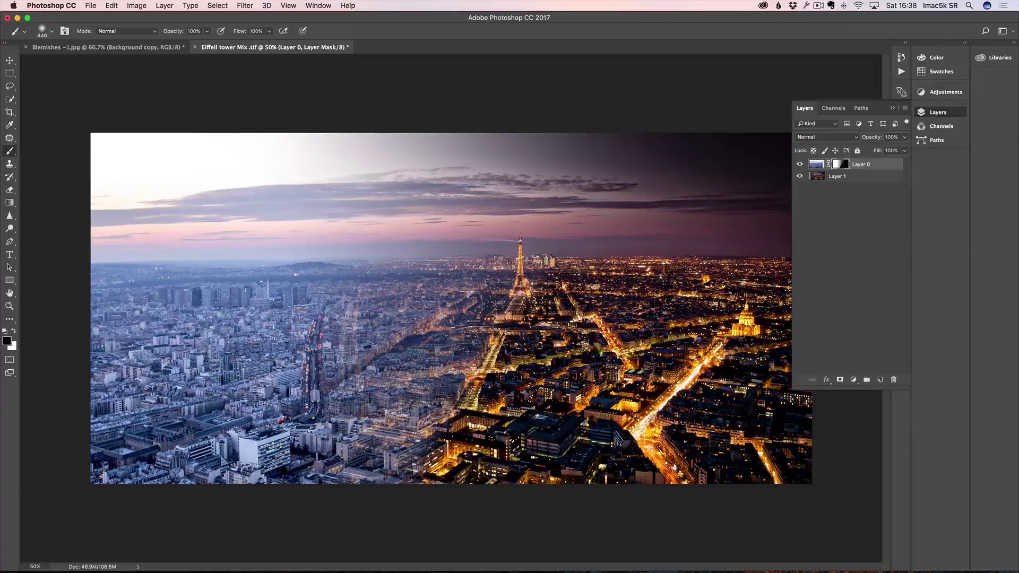
Step: Paint white on the mask at 35% brush opacity to softly restore daytime detail in the lower city
{"action": "key", "text": "x"}
{"action": "mouse_move", "coordinate": [480, 297]}
{"action": "left_mouse_down"}
{"action": "mouse_move", "coordinate": [425, 361]}
{"action": "mouse_move", "coordinate": [435, 308]}
{"action": "mouse_move", "coordinate": [377, 329]}
{"action": "mouse_move", "coordinate": [417, 377]}
{"action": "mouse_move", "coordinate": [457, 380]}
{"action": "mouse_move", "coordinate": [484, 335]}
{"action": "mouse_move", "coordinate": [367, 462]}
{"action": "mouse_move", "coordinate": [332, 424]}
{"action": "mouse_move", "coordinate": [340, 332]}
{"action": "mouse_move", "coordinate": [436, 298]}
{"action": "mouse_move", "coordinate": [374, 305]}
{"action": "mouse_move", "coordinate": [474, 281]}
{"action": "mouse_move", "coordinate": [361, 276]}
{"action": "left_mouse_up"}
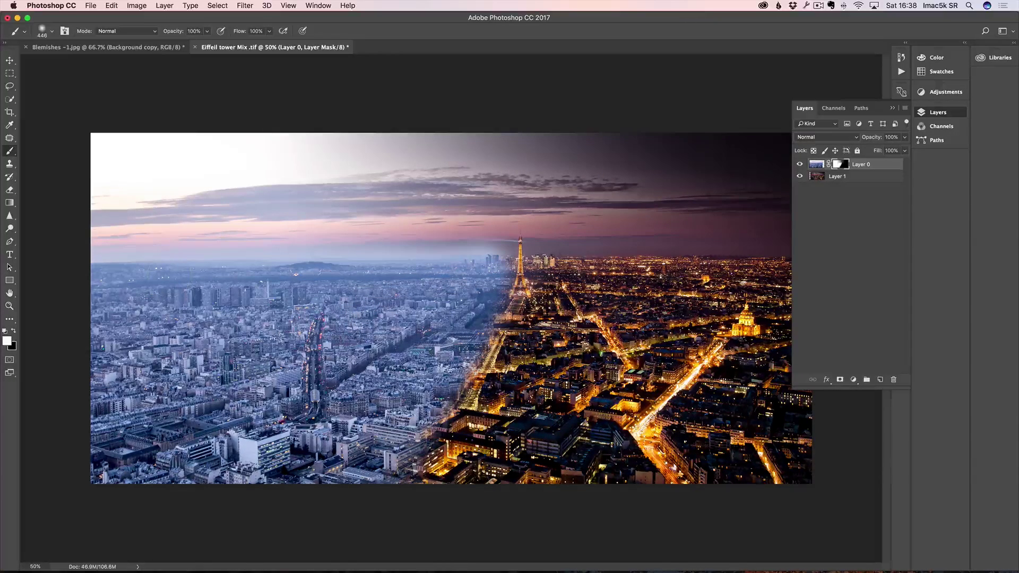
{"action": "key", "text": "super+z"}
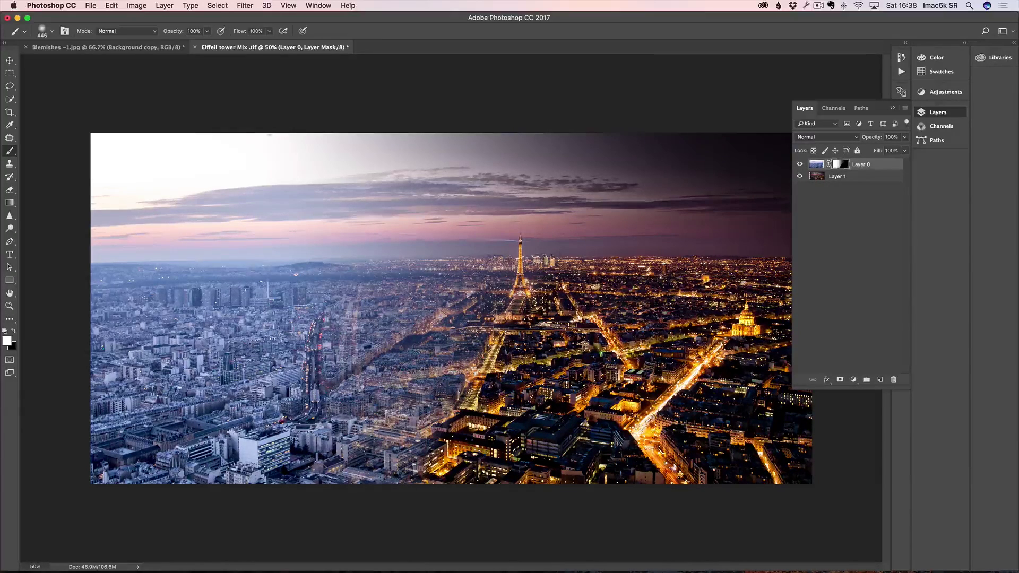
{"action": "left_click_drag", "start_coordinate": [179, 34], "coordinate": [143, 38]}
{"action": "mouse_move", "coordinate": [405, 299]}
{"action": "left_mouse_down"}
{"action": "mouse_move", "coordinate": [400, 357]}
{"action": "mouse_move", "coordinate": [429, 361]}
{"action": "left_mouse_up"}
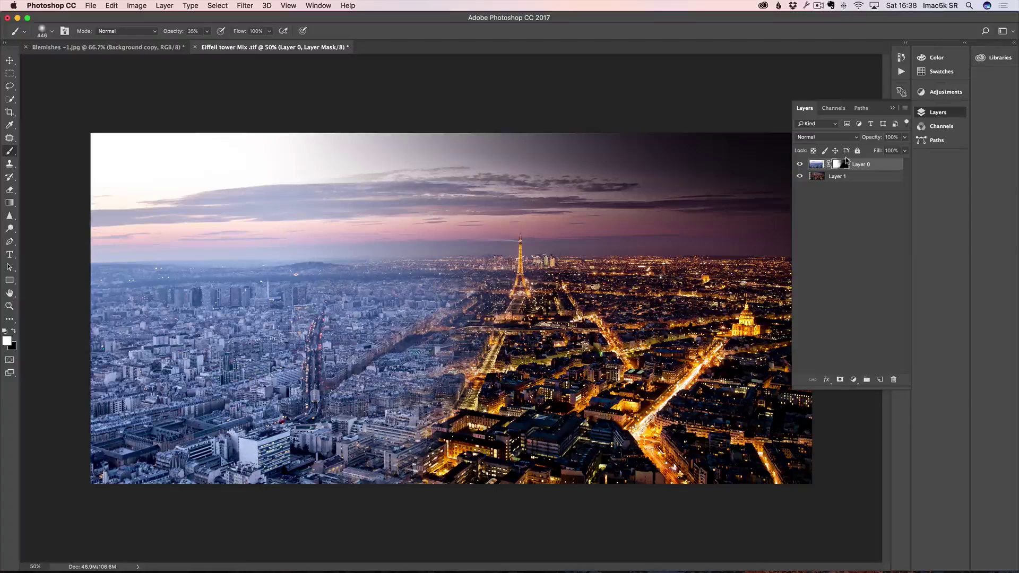
Step: Switch to Adobe Bridge and open estrella-face-corection.jpg in Photoshop
{"action": "key", "text": "super+Tab"}
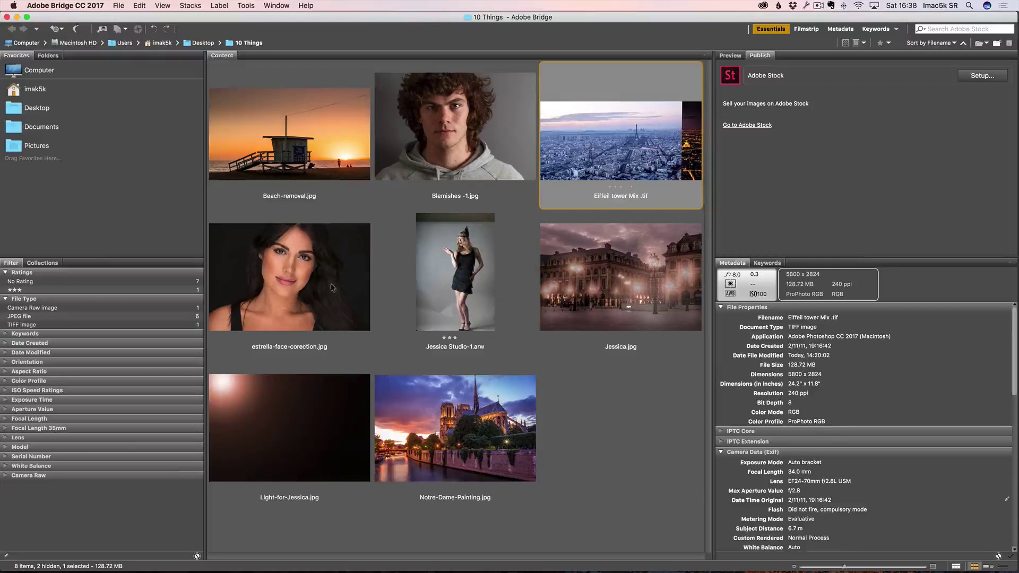
{"action": "double_click", "coordinate": [287, 262]}
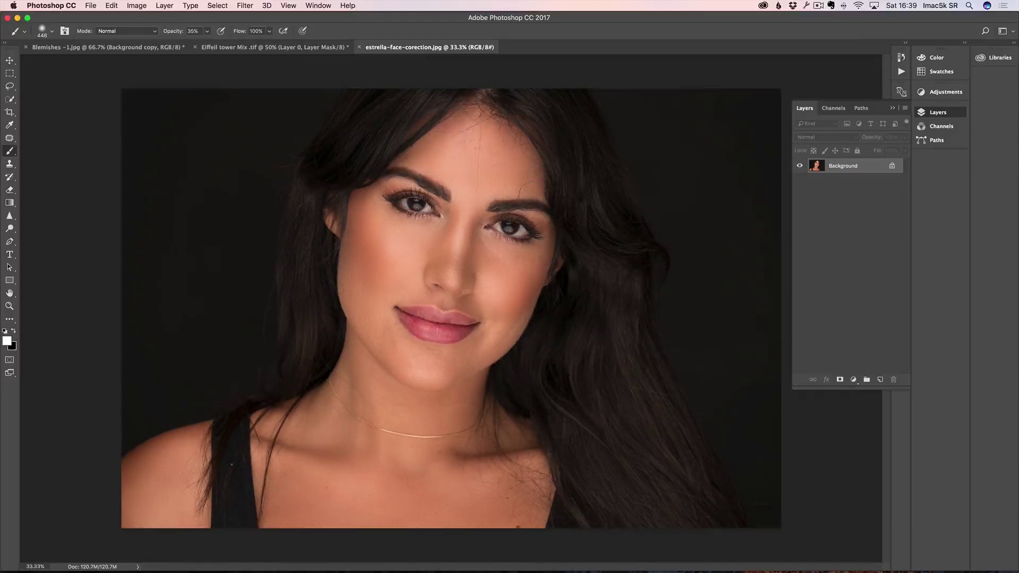
Step: Duplicate the Background layer as Background copy and open the Filter menu
{"action": "left_click_drag", "start_coordinate": [866, 169], "coordinate": [882, 381]}
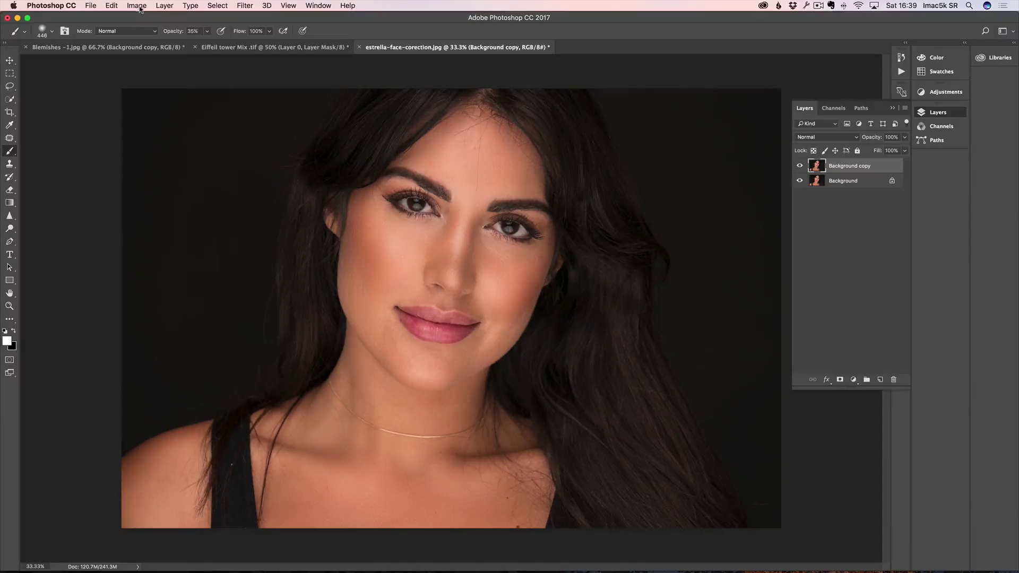
{"action": "left_click", "coordinate": [244, 6]}
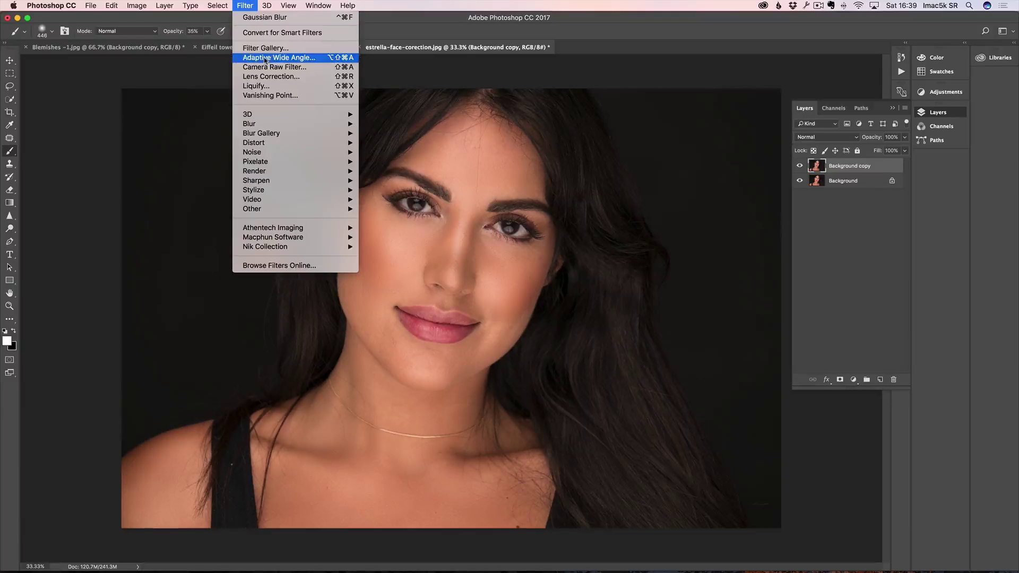
Step: Open Liquify and set Eye Size to 8 for the left eye and 6 for the right
{"action": "left_click", "coordinate": [270, 86]}
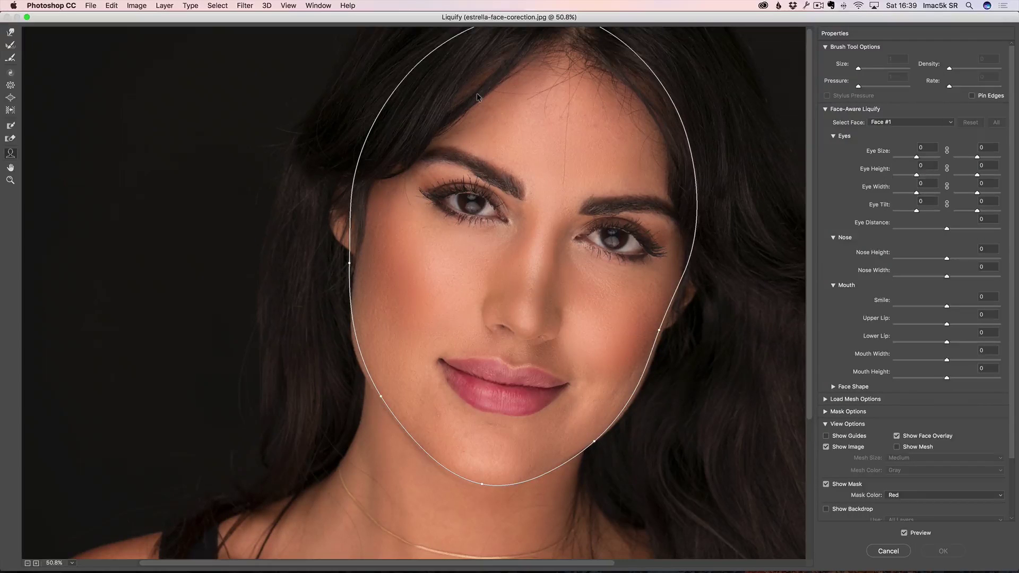
{"action": "mouse_move", "coordinate": [314, 248]}
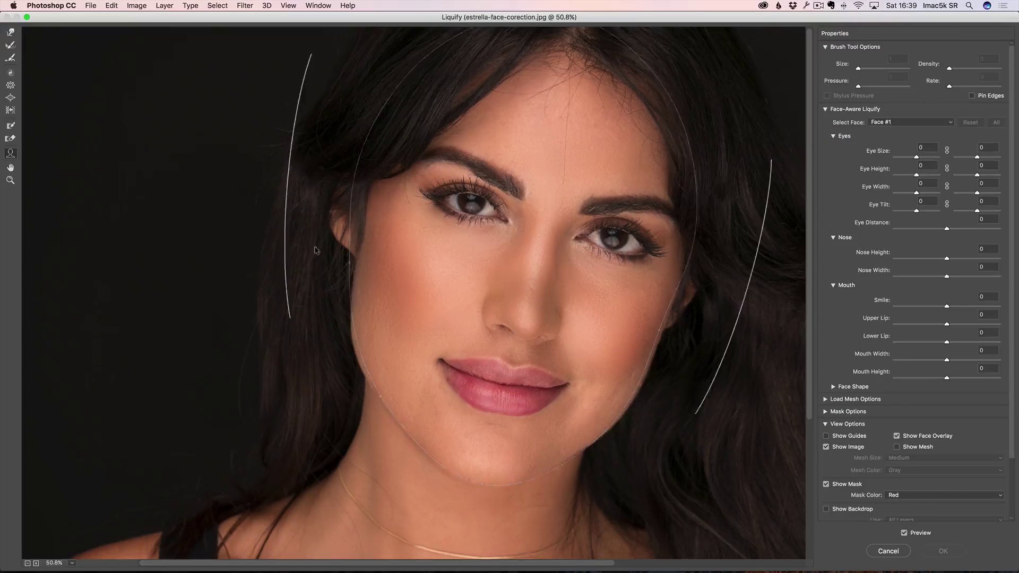
{"action": "mouse_move", "coordinate": [436, 248]}
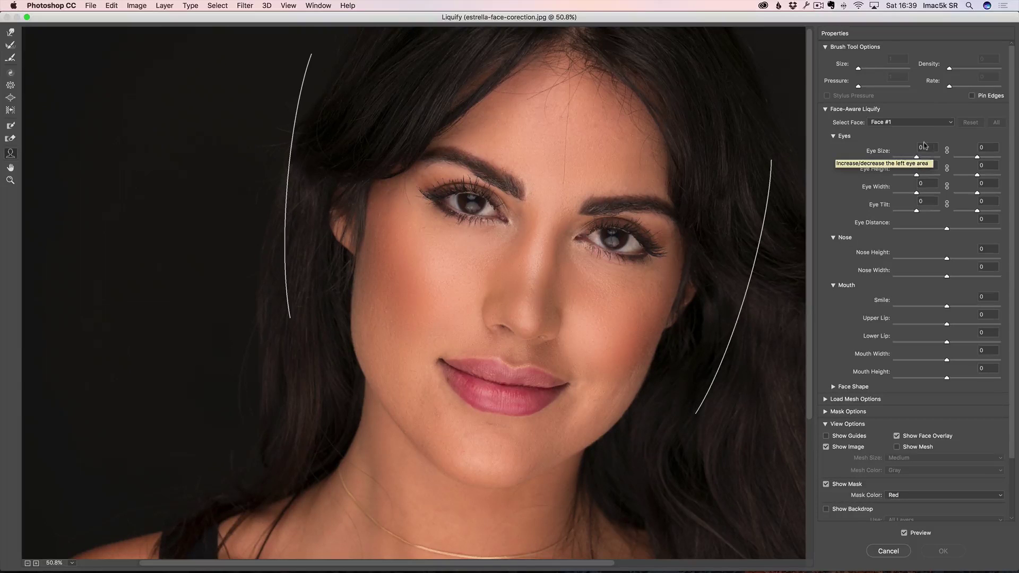
{"action": "mouse_move", "coordinate": [916, 158]}
{"action": "left_mouse_down"}
{"action": "mouse_move", "coordinate": [894, 158]}
{"action": "mouse_move", "coordinate": [951, 161]}
{"action": "mouse_move", "coordinate": [920, 158]}
{"action": "left_mouse_up"}
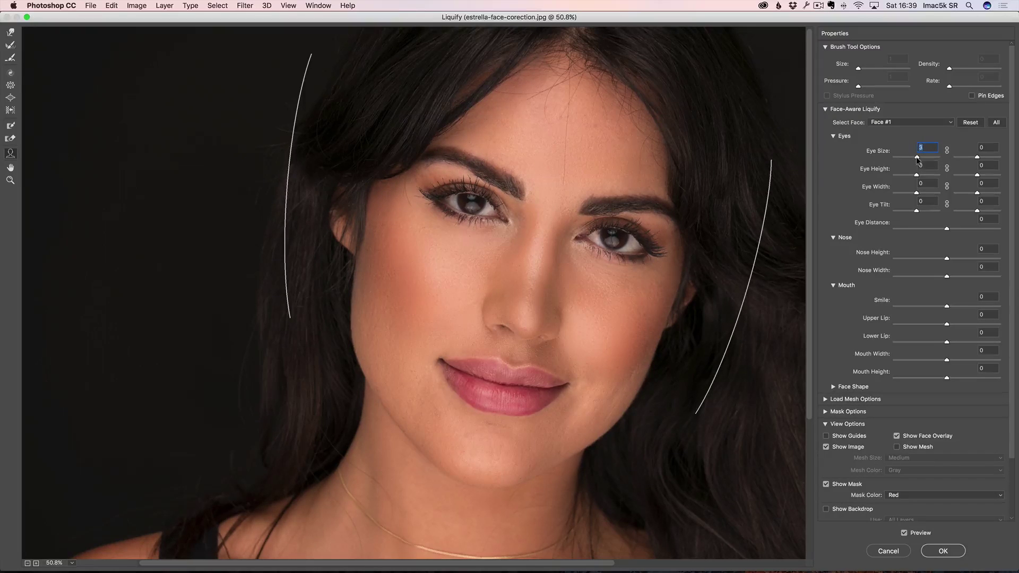
{"action": "left_click_drag", "start_coordinate": [980, 158], "coordinate": [918, 160]}
Step: Keep Eye Height, Eye Width and Eye Tilt at 0 after trying other values
{"action": "left_click_drag", "start_coordinate": [918, 176], "coordinate": [916, 177]}
{"action": "mouse_move", "coordinate": [977, 176]}
{"action": "left_mouse_down"}
{"action": "mouse_move", "coordinate": [967, 177]}
{"action": "mouse_move", "coordinate": [978, 177]}
{"action": "left_mouse_up"}
{"action": "type", "text": "0"}
{"action": "left_click", "coordinate": [930, 165]}
{"action": "type", "text": "0"}
{"action": "left_click_drag", "start_coordinate": [916, 194], "coordinate": [916, 196]}
{"action": "type", "text": "0"}
{"action": "left_click_drag", "start_coordinate": [917, 213], "coordinate": [908, 232]}
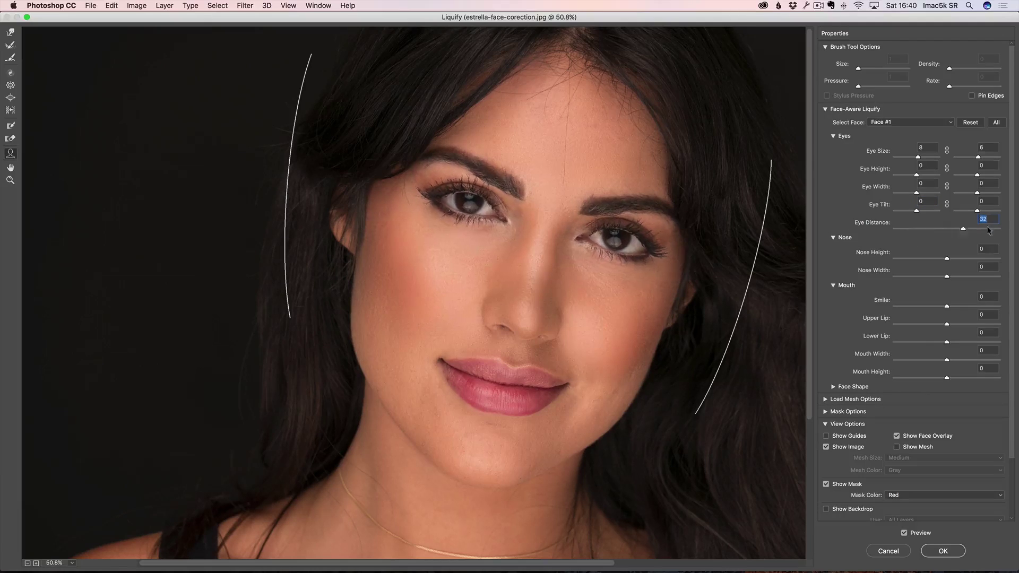
{"action": "type", "text": "0"}
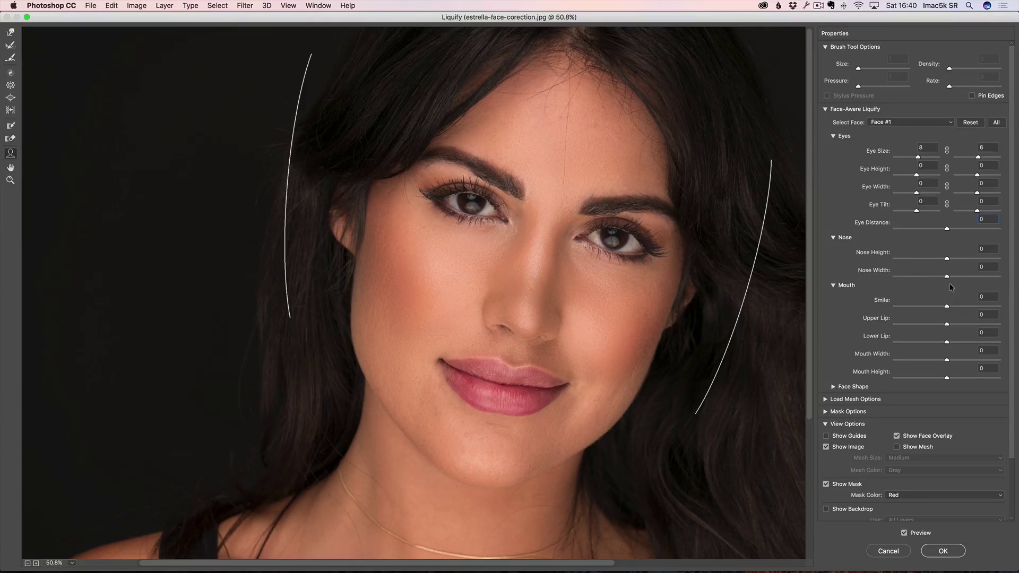
Step: Set Nose Width to -10, Smile to 14, Upper Lip to 0 and Lower Lip to 2
{"action": "mouse_move", "coordinate": [947, 260]}
{"action": "left_mouse_down"}
{"action": "mouse_move", "coordinate": [877, 263]}
{"action": "mouse_move", "coordinate": [967, 264]}
{"action": "mouse_move", "coordinate": [956, 264]}
{"action": "mouse_move", "coordinate": [968, 251]}
{"action": "mouse_move", "coordinate": [958, 278]}
{"action": "mouse_move", "coordinate": [942, 278]}
{"action": "left_mouse_up"}
{"action": "type", "text": "0"}
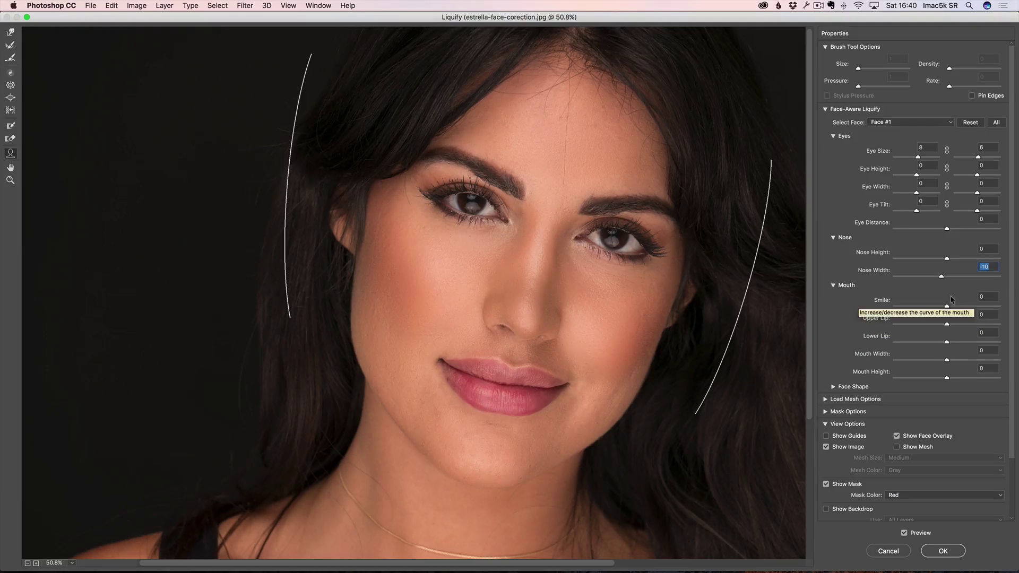
{"action": "left_click_drag", "start_coordinate": [947, 306], "coordinate": [945, 329]}
{"action": "type", "text": "0"}
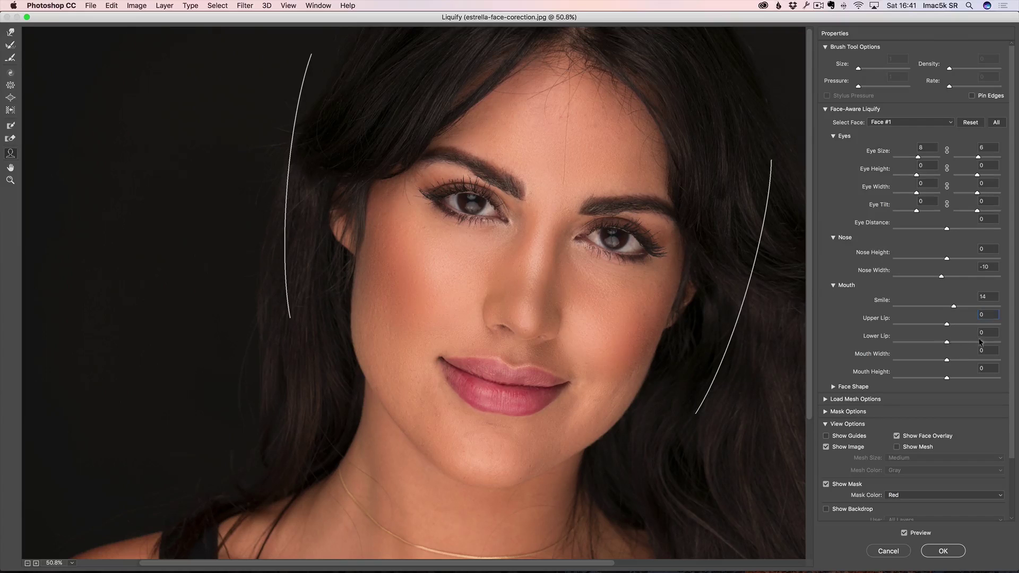
{"action": "key", "text": "Tab"}
{"action": "key", "text": "Up"}
{"action": "key", "text": "Up"}
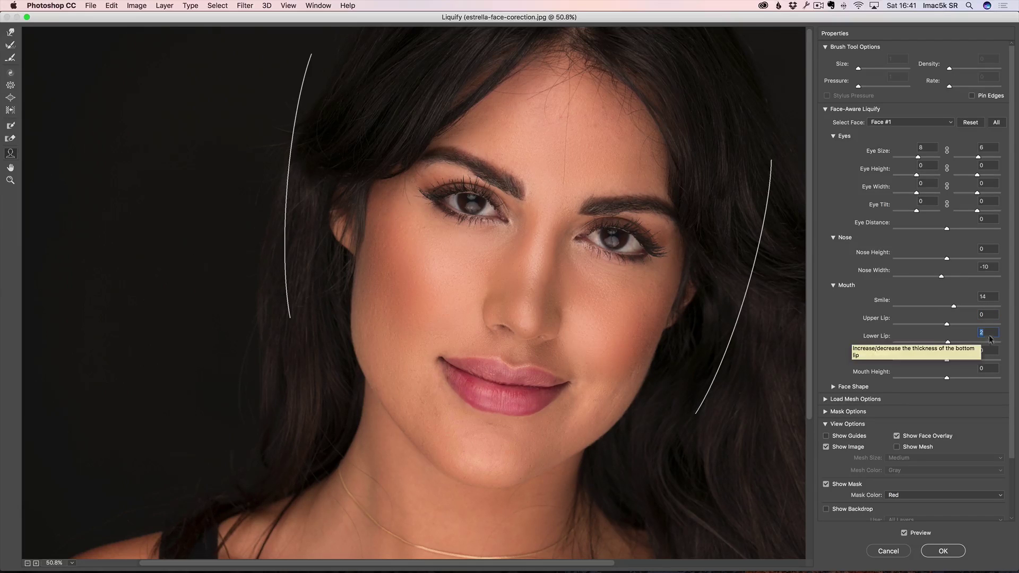
Step: In Face Shape, keep Forehead at 0 and set Chin Height -7, Jawline -5, Face Width -4
{"action": "left_click", "coordinate": [833, 387]}
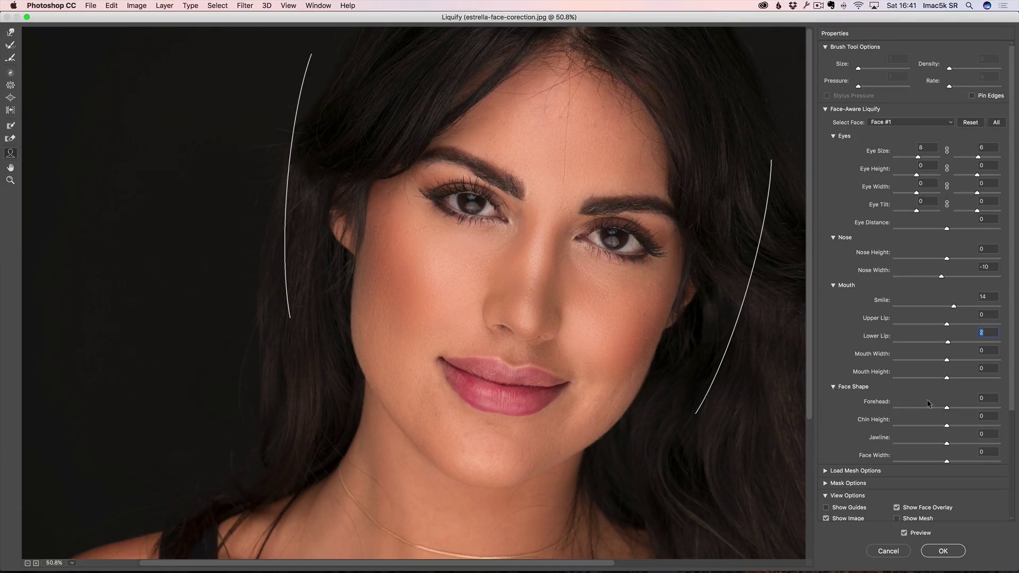
{"action": "left_click_drag", "start_coordinate": [947, 407], "coordinate": [965, 405]}
{"action": "type", "text": "0"}
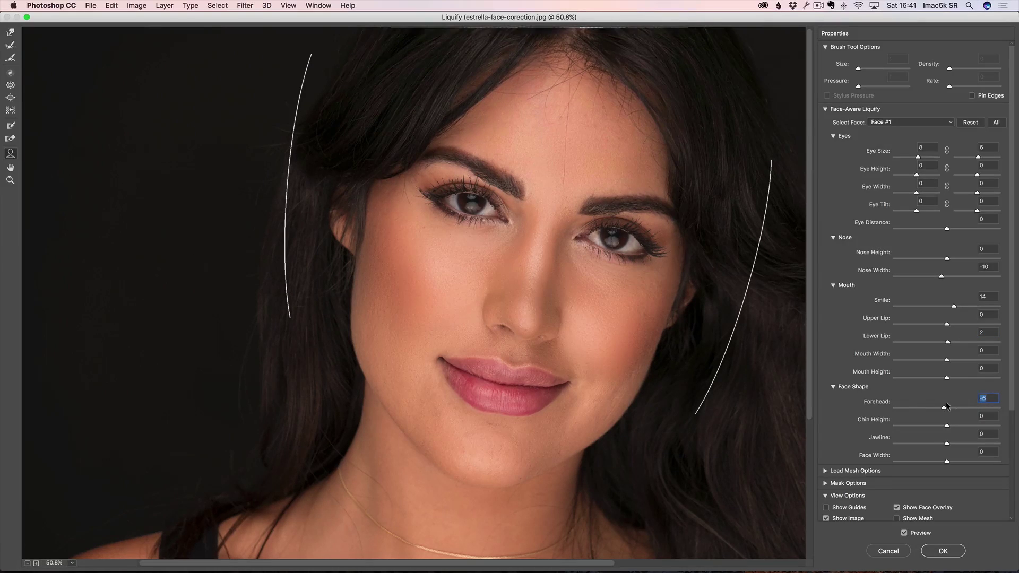
{"action": "left_click_drag", "start_coordinate": [947, 427], "coordinate": [945, 461]}
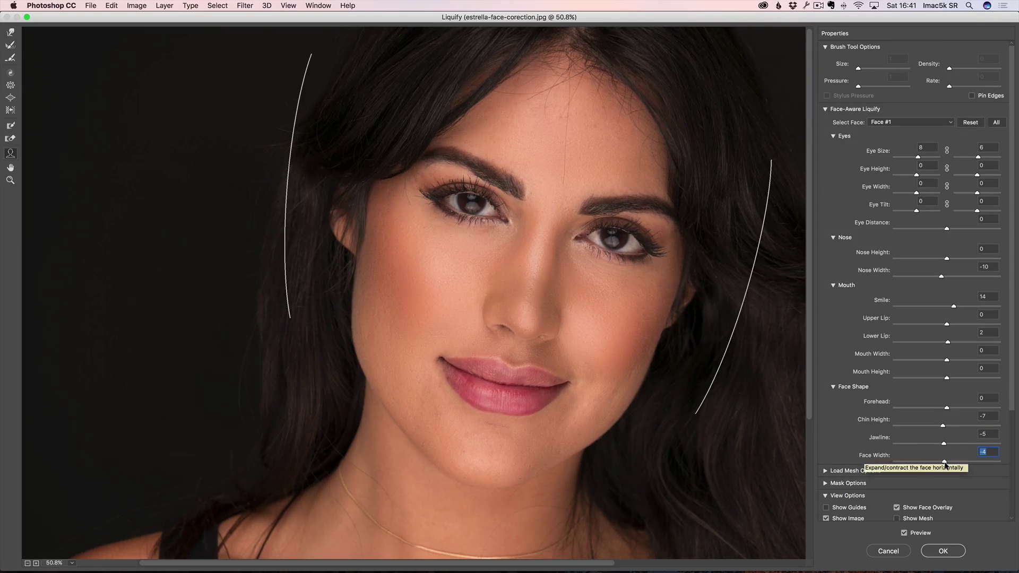
Step: Toggle Preview to compare with the original face, then apply the Liquify changes
{"action": "left_click", "coordinate": [905, 533]}
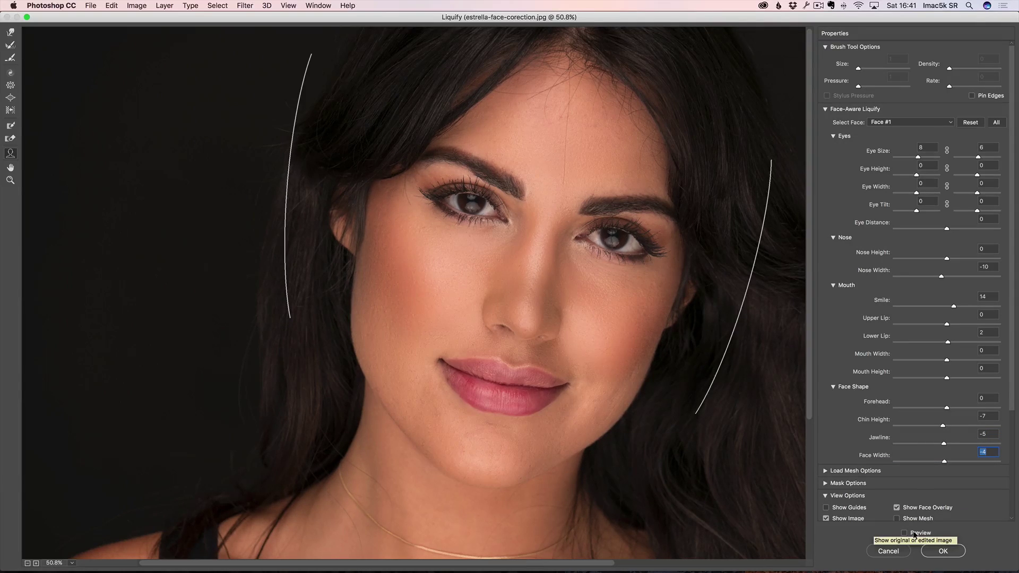
{"action": "left_click", "coordinate": [914, 533]}
{"action": "left_click", "coordinate": [914, 533]}
{"action": "left_click", "coordinate": [914, 533]}
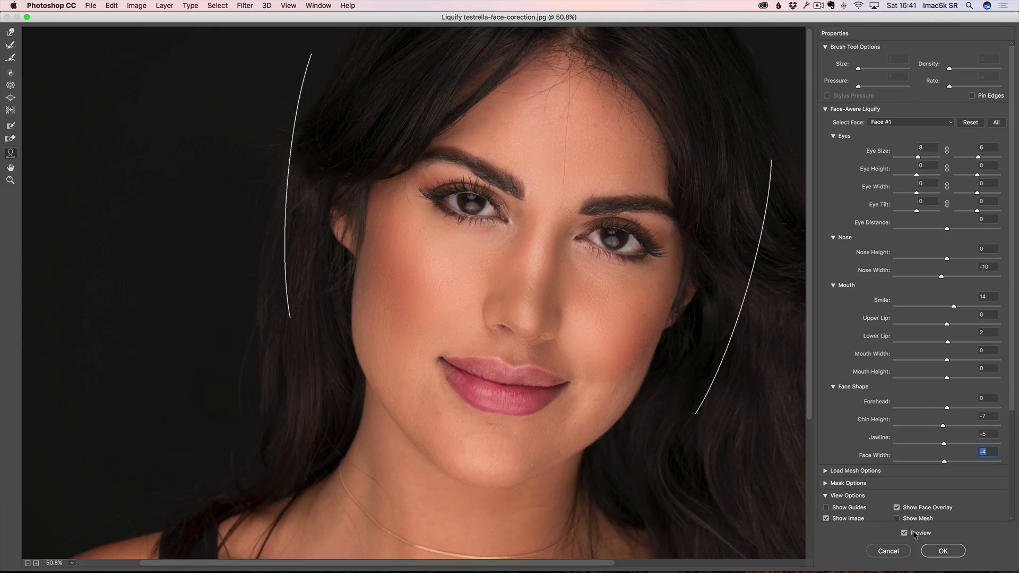
{"action": "left_click", "coordinate": [913, 533]}
{"action": "left_click", "coordinate": [913, 533]}
{"action": "left_click", "coordinate": [947, 551]}
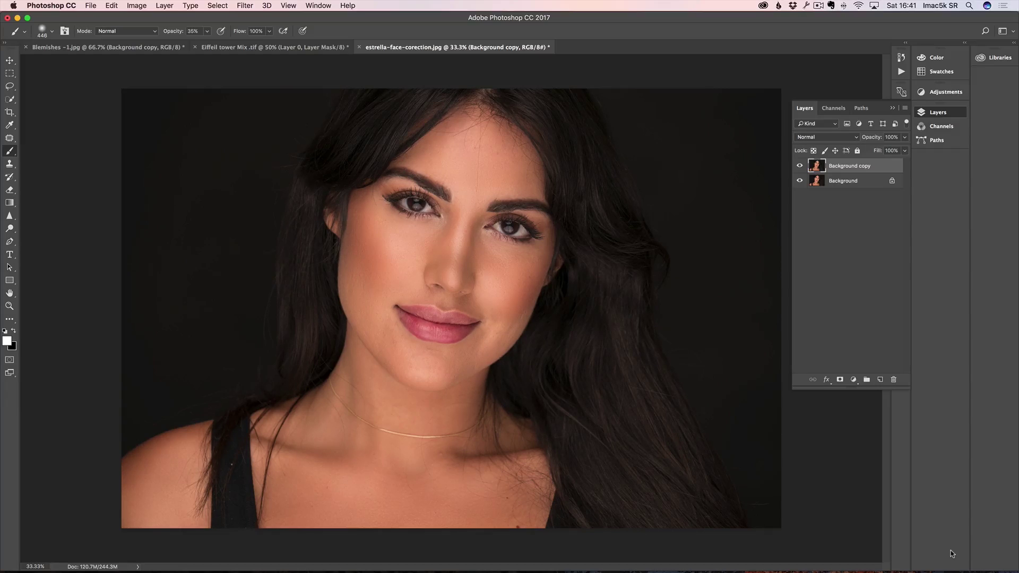
{"action": "left_click", "coordinate": [801, 166]}
{"action": "left_click", "coordinate": [801, 166]}
{"action": "left_click", "coordinate": [800, 166]}
{"action": "left_click", "coordinate": [801, 166]}
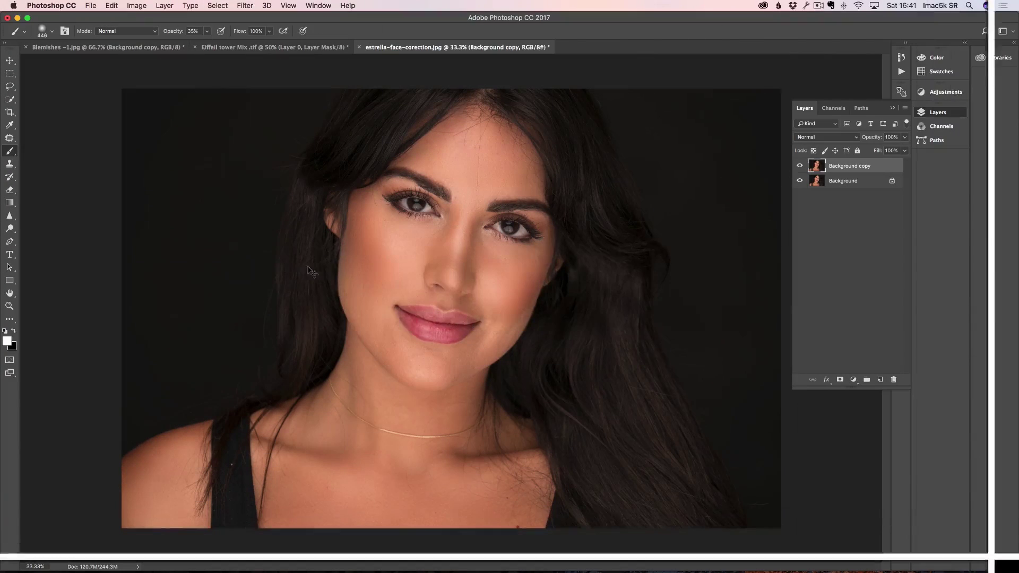
{"action": "key", "text": "super+Tab"}
{"action": "left_click", "coordinate": [405, 300]}
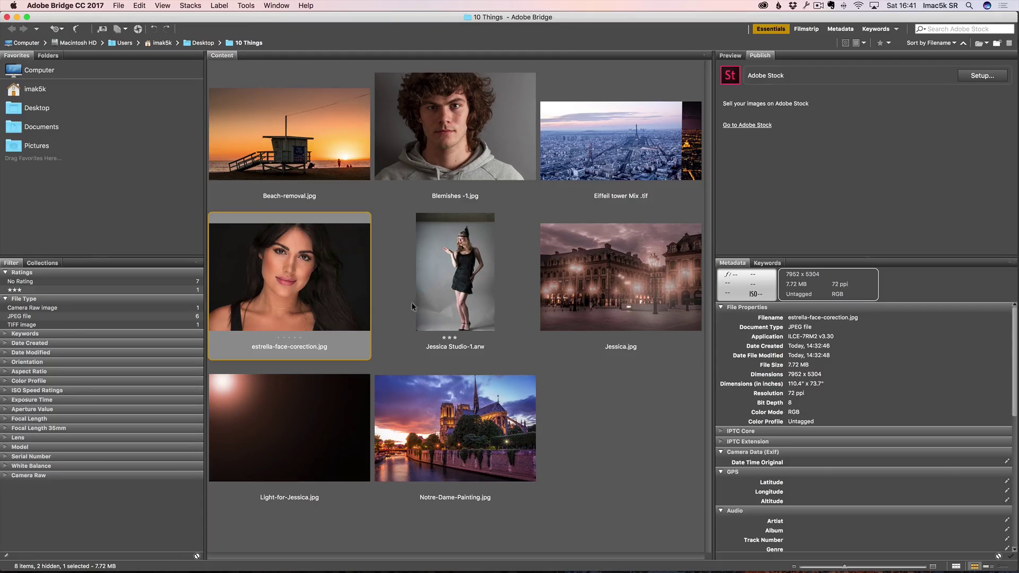
Step: Select Notre-Dame-Painting.jpg in Bridge and open it in Photoshop
{"action": "left_click", "coordinate": [463, 422]}
{"action": "double_click", "coordinate": [462, 422]}
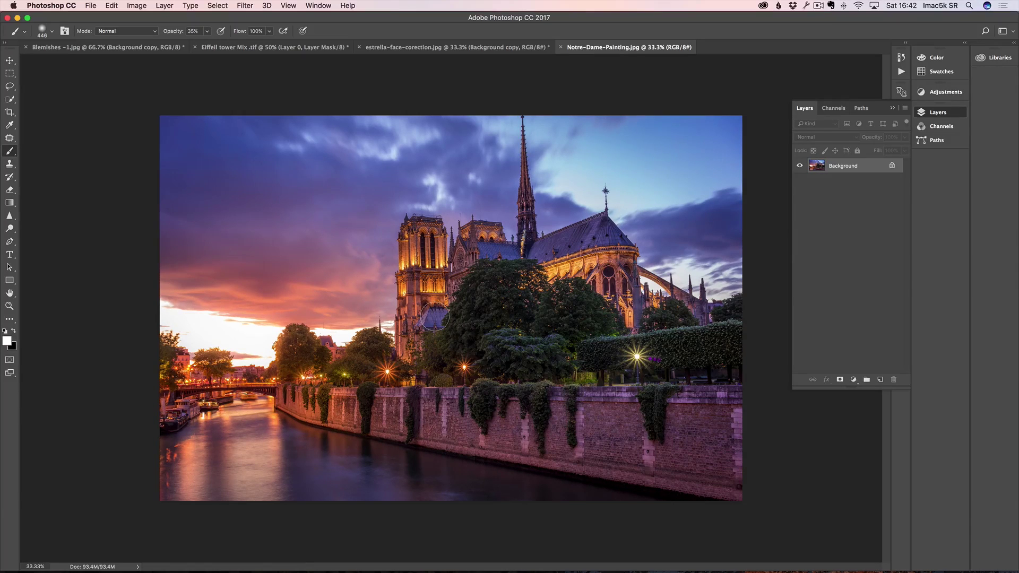
Step: Open Filter > Stylize > Oil Paint and set Stylization 9.2 and Cleanliness 9.1
{"action": "left_click", "coordinate": [245, 6]}
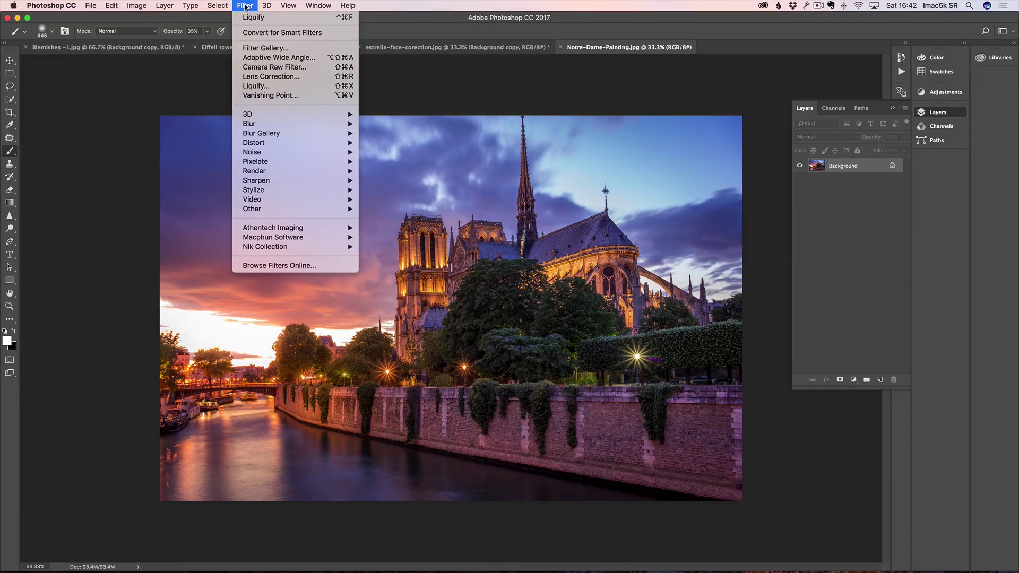
{"action": "mouse_move", "coordinate": [271, 190]}
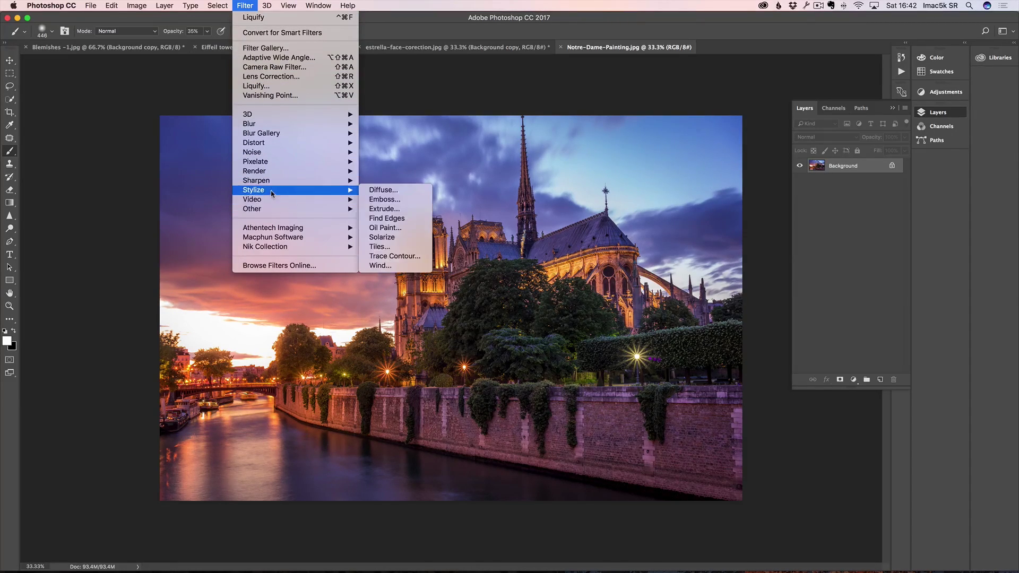
{"action": "left_click", "coordinate": [402, 232]}
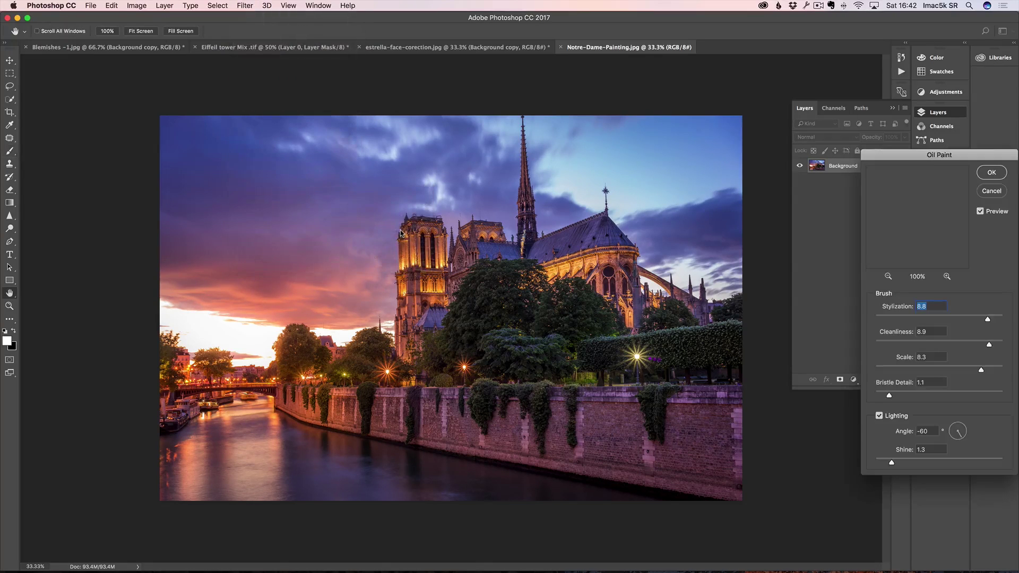
{"action": "mouse_move", "coordinate": [922, 155]}
{"action": "left_mouse_down"}
{"action": "mouse_move", "coordinate": [517, 101]}
{"action": "mouse_move", "coordinate": [232, 85]}
{"action": "mouse_move", "coordinate": [157, 69]}
{"action": "left_mouse_up"}
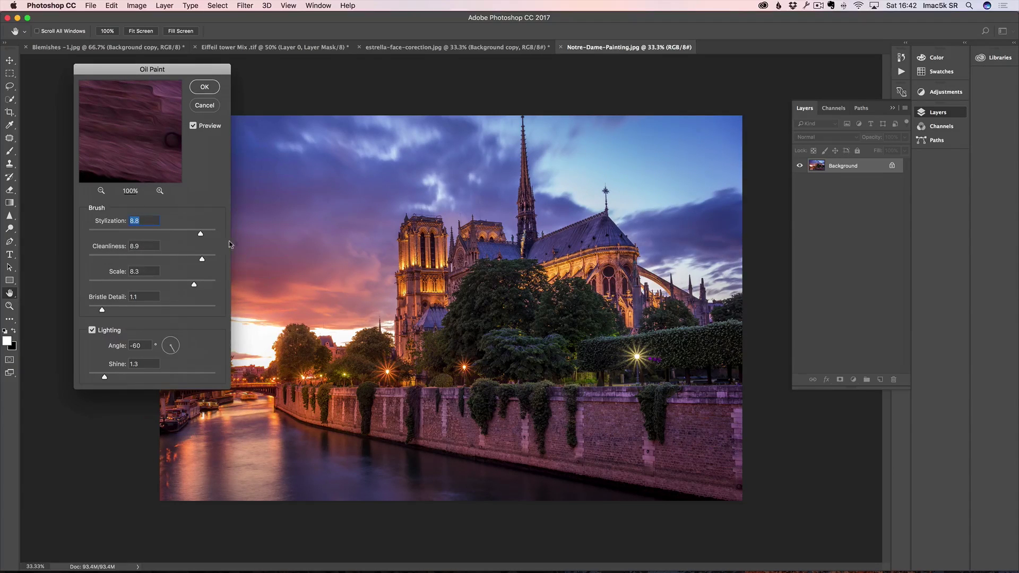
{"action": "left_click_drag", "start_coordinate": [201, 234], "coordinate": [105, 234]}
{"action": "left_click_drag", "start_coordinate": [202, 259], "coordinate": [110, 263]}
{"action": "left_click_drag", "start_coordinate": [106, 233], "coordinate": [114, 234]}
{"action": "left_click_drag", "start_coordinate": [190, 236], "coordinate": [206, 235]}
{"action": "left_click_drag", "start_coordinate": [108, 259], "coordinate": [207, 260]}
{"action": "left_click", "coordinate": [206, 259]}
Step: Set Scale to 6.3 and Bristle Detail to 1.8, then apply the Oil Paint filter
{"action": "left_click_drag", "start_coordinate": [194, 285], "coordinate": [115, 286]}
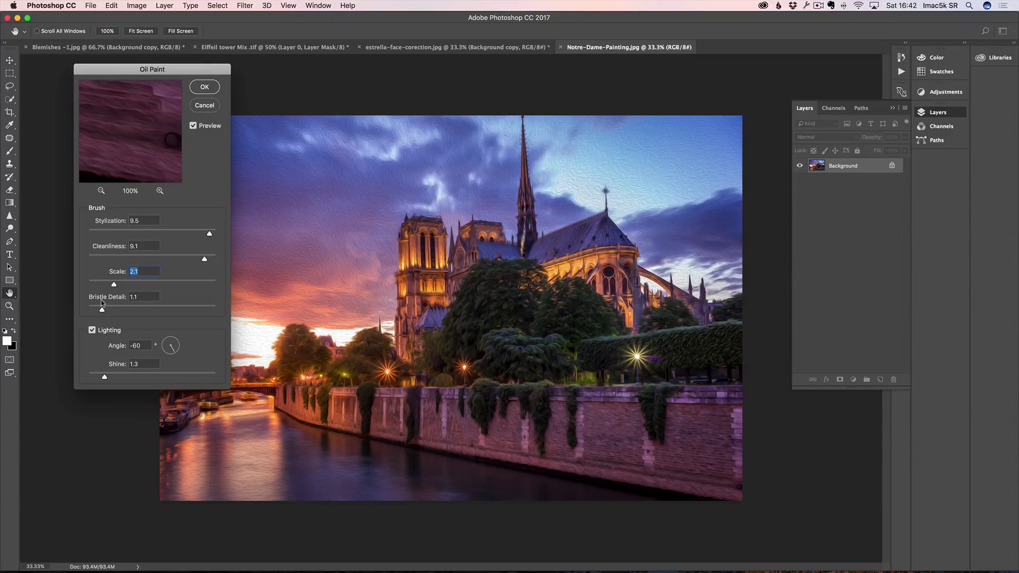
{"action": "left_click_drag", "start_coordinate": [113, 285], "coordinate": [191, 285]}
{"action": "left_click_drag", "start_coordinate": [103, 311], "coordinate": [199, 311]}
{"action": "left_click_drag", "start_coordinate": [199, 310], "coordinate": [118, 315]}
{"action": "left_click", "coordinate": [207, 88]}
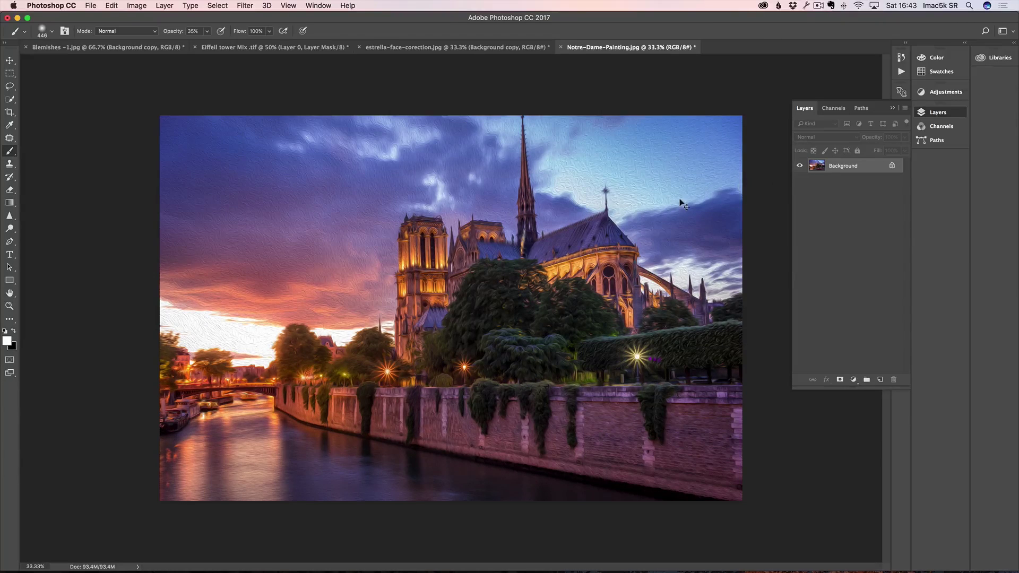
Step: Zoom in on the cathedral towers, compare the oil paint with the original, keep it, and return to Bridge
{"action": "key", "text": "z"}
{"action": "left_click", "coordinate": [498, 217]}
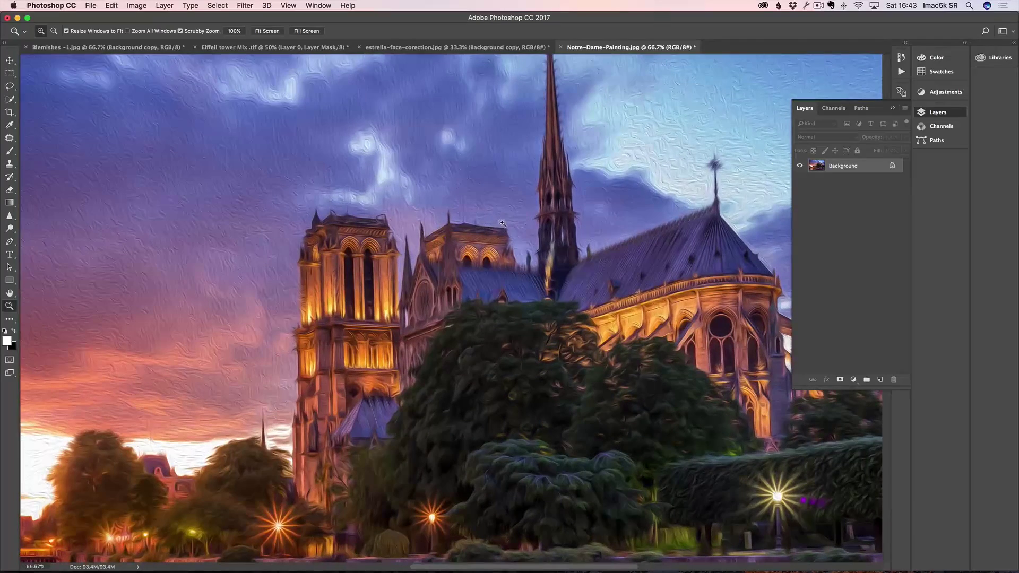
{"action": "key", "text": "super+z"}
{"action": "key", "text": "super+z"}
{"action": "key", "text": "super+z"}
{"action": "key", "text": "super+z"}
{"action": "key", "text": "super+z"}
{"action": "key", "text": "super+z"}
{"action": "left_click", "coordinate": [434, 262], "text": "alt"}
{"action": "left_click", "coordinate": [433, 261], "text": "alt"}
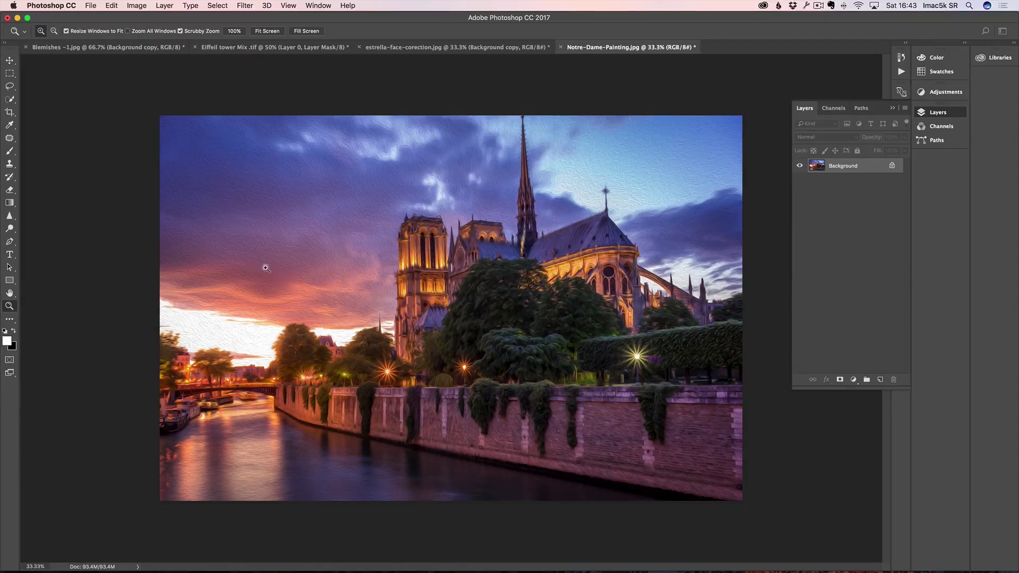
{"action": "key", "text": "super+Tab"}
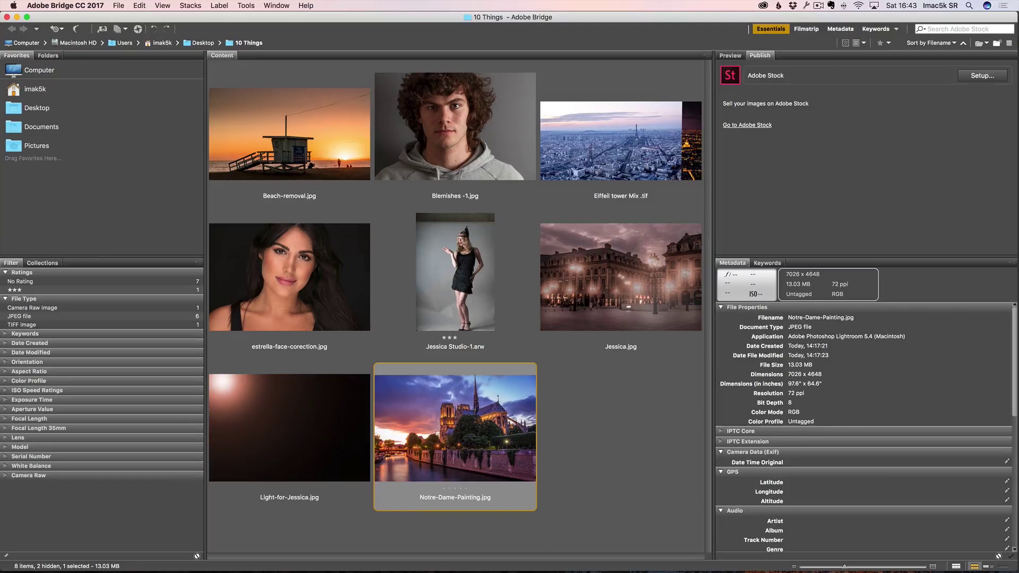
Step: Open Beach-removal.jpg from Bridge as a new Photoshop document
{"action": "double_click", "coordinate": [307, 134]}
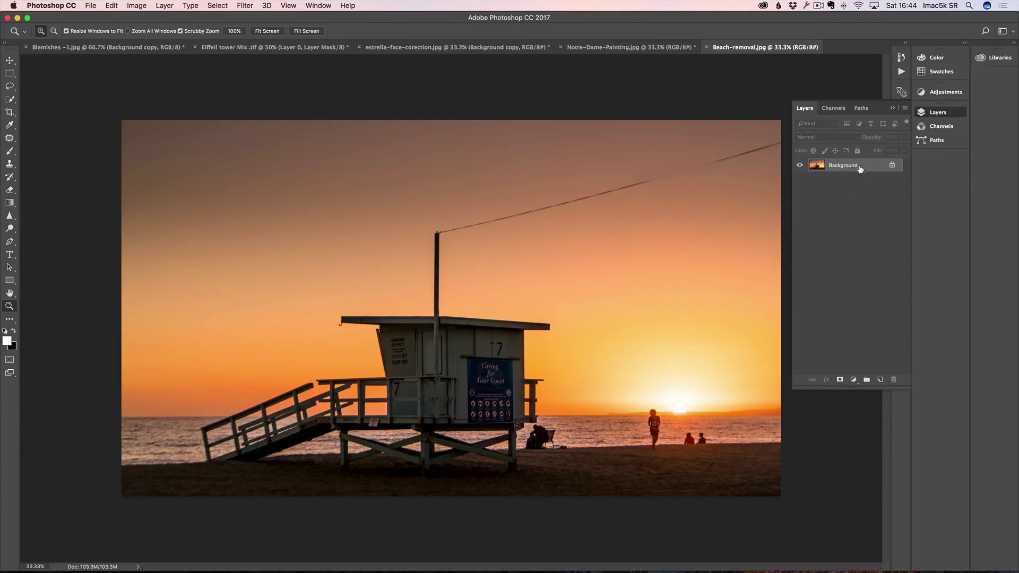
Step: Duplicate the Background layer and spot-heal the wire and pole with a 208 px brush
{"action": "left_click_drag", "start_coordinate": [859, 167], "coordinate": [881, 381]}
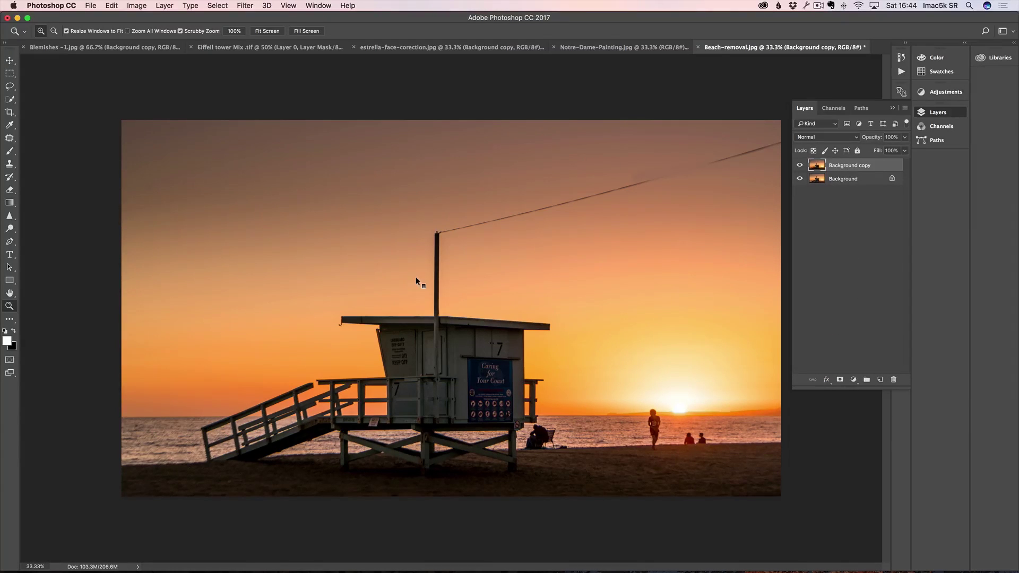
{"action": "left_click", "coordinate": [11, 139]}
{"action": "right_click", "coordinate": [11, 140]}
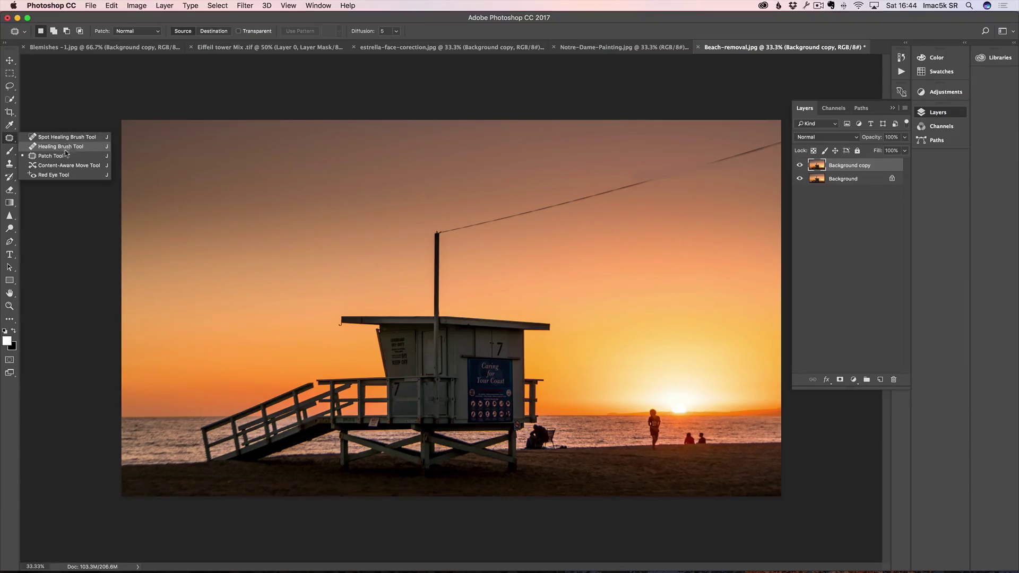
{"action": "left_click", "coordinate": [100, 140]}
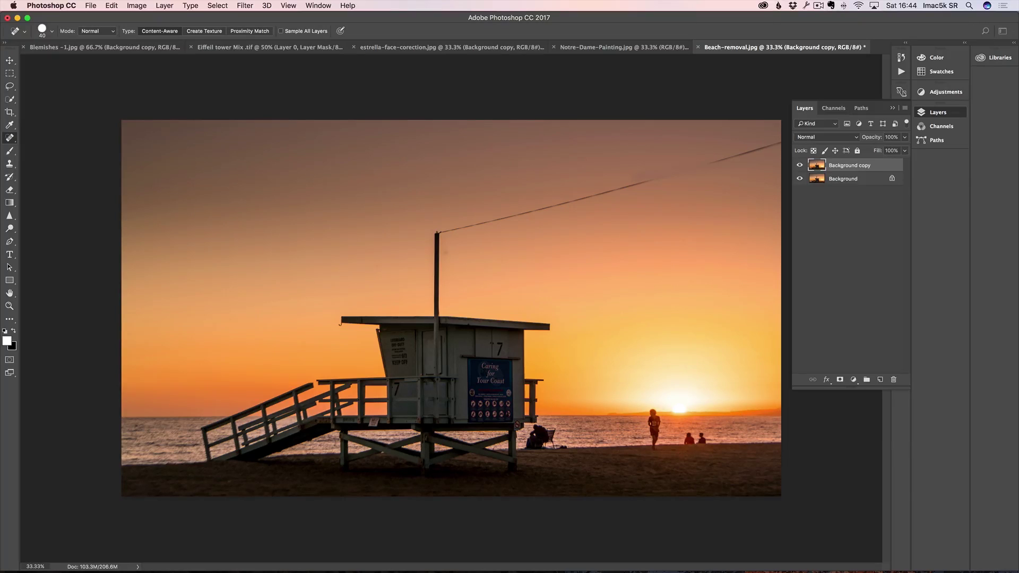
{"action": "left_click_drag", "start_coordinate": [384, 247], "coordinate": [420, 237]}
{"action": "left_click", "coordinate": [437, 232]}
{"action": "left_click", "coordinate": [779, 142], "text": "shift"}
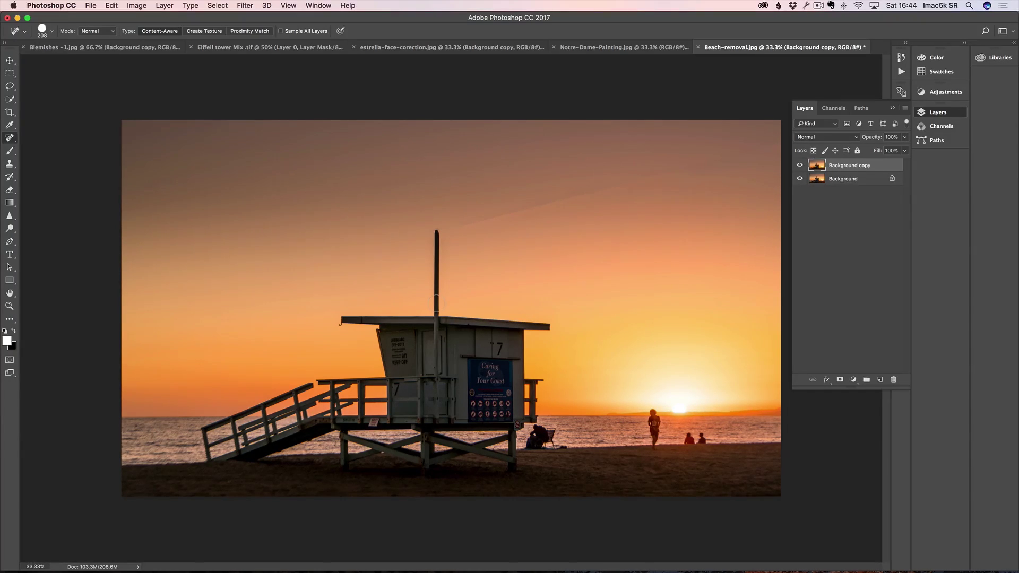
{"action": "left_click_drag", "start_coordinate": [436, 232], "coordinate": [436, 308]}
Step: Patch two blotchy sky areas, including the sky above the lifeguard tower
{"action": "right_click", "coordinate": [9, 138]}
{"action": "left_click", "coordinate": [57, 157]}
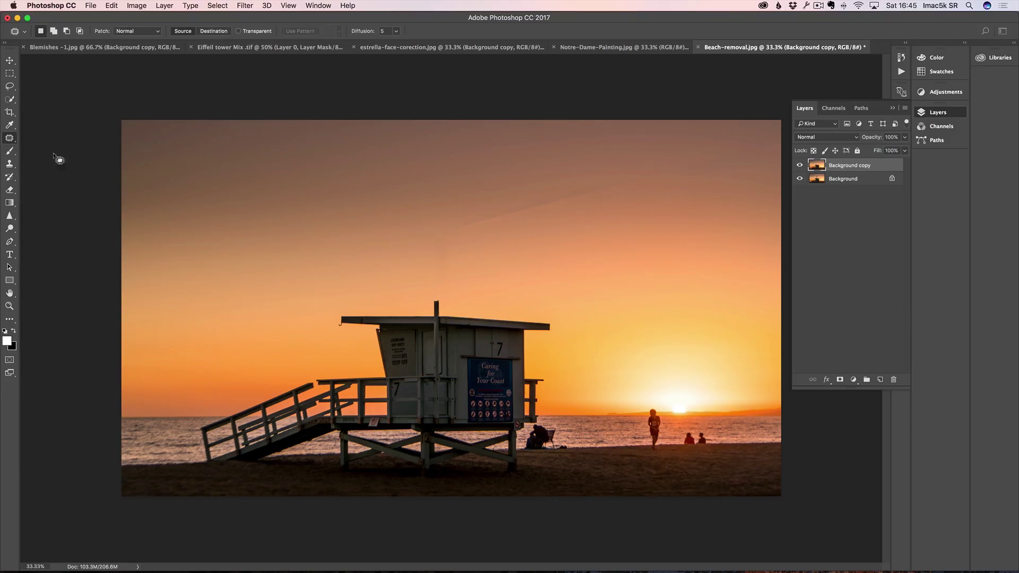
{"action": "mouse_move", "coordinate": [461, 214]}
{"action": "left_mouse_down"}
{"action": "mouse_move", "coordinate": [421, 235]}
{"action": "mouse_move", "coordinate": [438, 242]}
{"action": "mouse_move", "coordinate": [640, 200]}
{"action": "mouse_move", "coordinate": [772, 155]}
{"action": "mouse_move", "coordinate": [776, 144]}
{"action": "mouse_move", "coordinate": [722, 144]}
{"action": "mouse_move", "coordinate": [557, 188]}
{"action": "mouse_move", "coordinate": [580, 192]}
{"action": "mouse_move", "coordinate": [536, 185]}
{"action": "left_mouse_up"}
{"action": "key", "text": "super+d"}
{"action": "mouse_move", "coordinate": [455, 284]}
{"action": "left_mouse_down"}
{"action": "mouse_move", "coordinate": [424, 292]}
{"action": "mouse_move", "coordinate": [411, 249]}
{"action": "mouse_move", "coordinate": [429, 222]}
{"action": "mouse_move", "coordinate": [455, 229]}
{"action": "mouse_move", "coordinate": [367, 251]}
{"action": "left_mouse_up"}
{"action": "key", "text": "super+d"}
Step: Spot-heal the remaining pole stub above the tower roof and zoom in on it
{"action": "left_click", "coordinate": [8, 139]}
{"action": "left_click", "coordinate": [51, 140]}
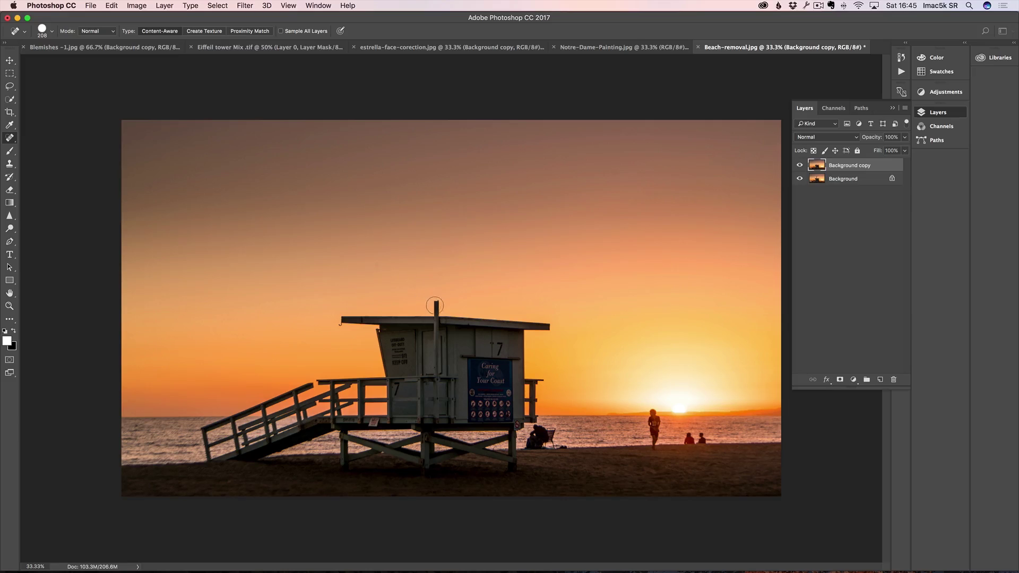
{"action": "left_click_drag", "start_coordinate": [436, 308], "coordinate": [441, 288]}
{"action": "key", "text": "z"}
{"action": "left_click", "coordinate": [439, 309]}
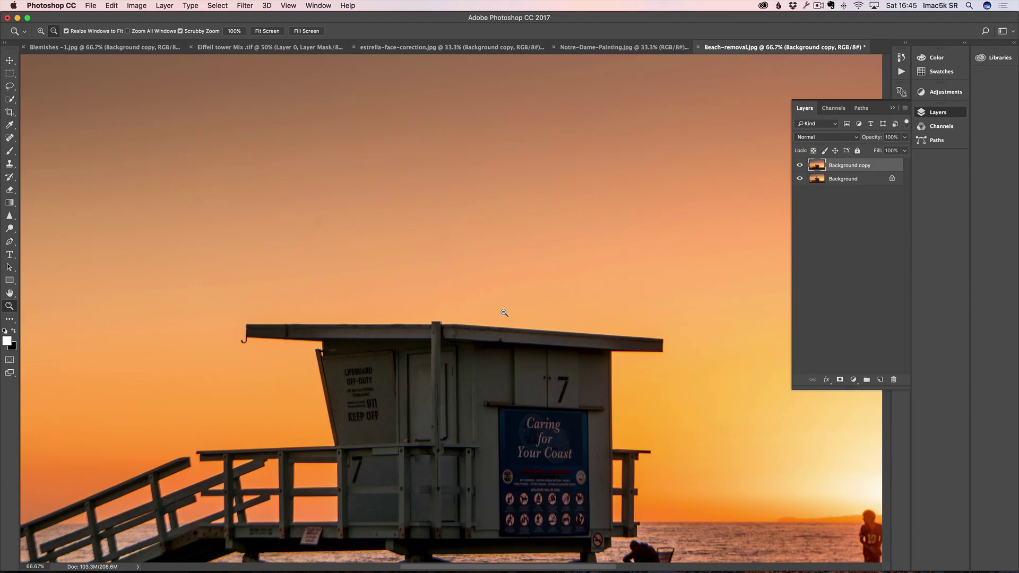
Step: At 50% zoom, spot-heal the seated person, beach chair and small waterline post
{"action": "left_click", "coordinate": [503, 313], "text": "alt"}
{"action": "left_click", "coordinate": [592, 387], "text": "alt"}
{"action": "left_click", "coordinate": [557, 431]}
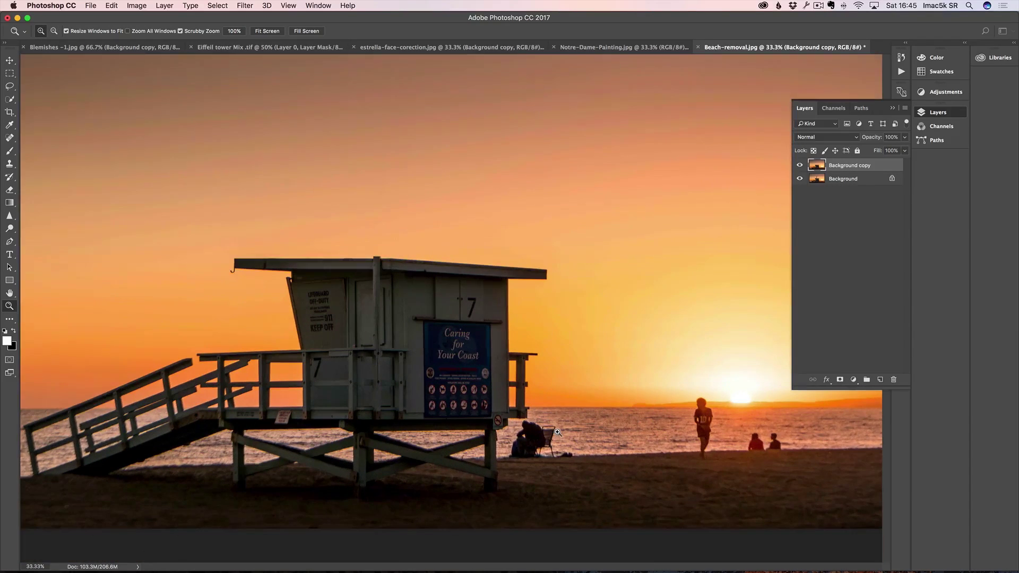
{"action": "key", "text": "j"}
{"action": "mouse_move", "coordinate": [557, 434]}
{"action": "left_mouse_down"}
{"action": "mouse_move", "coordinate": [529, 432]}
{"action": "mouse_move", "coordinate": [520, 448]}
{"action": "mouse_move", "coordinate": [574, 446]}
{"action": "left_mouse_up"}
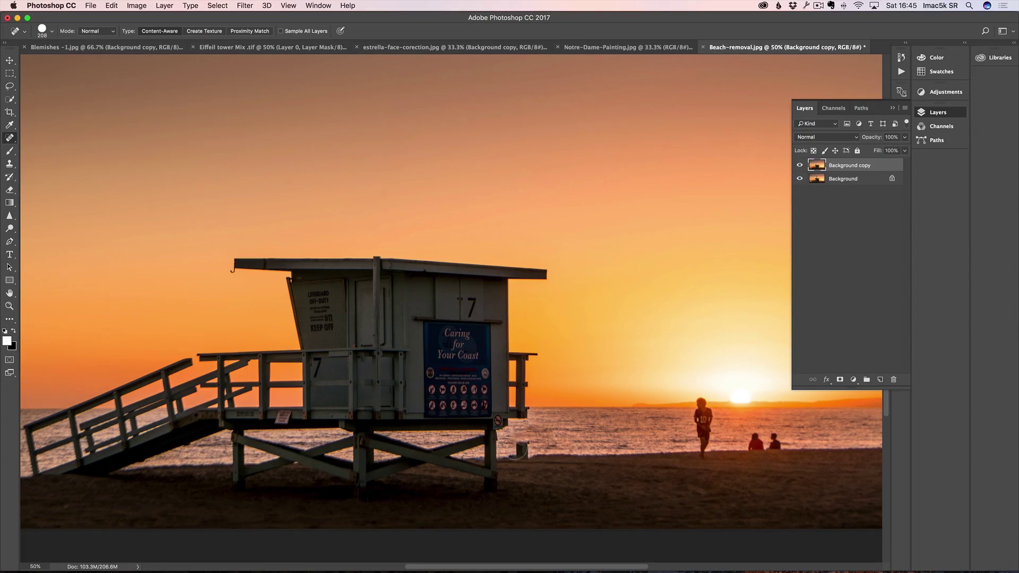
{"action": "left_click", "coordinate": [522, 448]}
{"action": "key", "text": "s"}
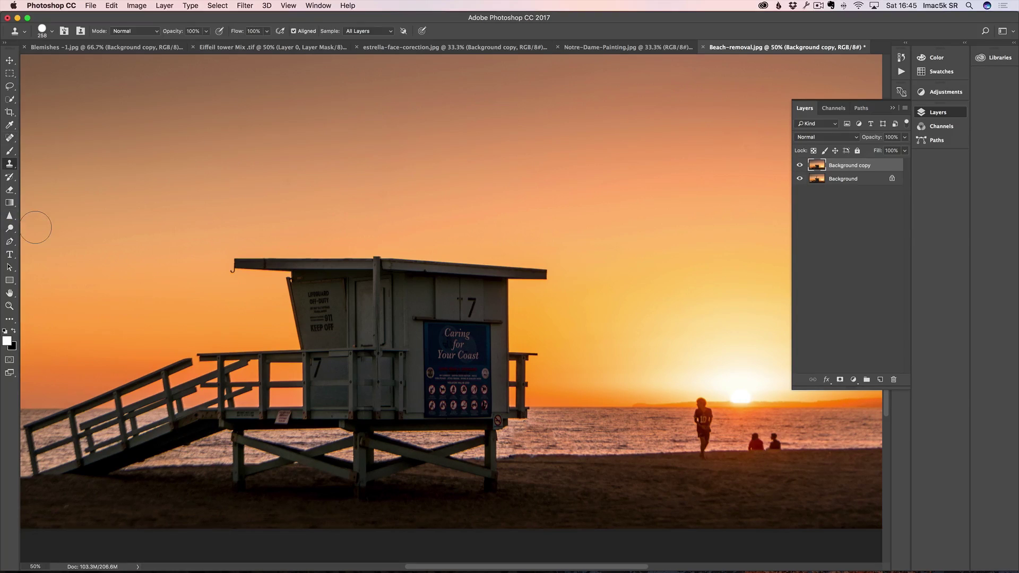
Step: Select the Clone Stamp and undo the earlier healing of the seated person
{"action": "right_click", "coordinate": [11, 164]}
{"action": "left_click", "coordinate": [55, 164]}
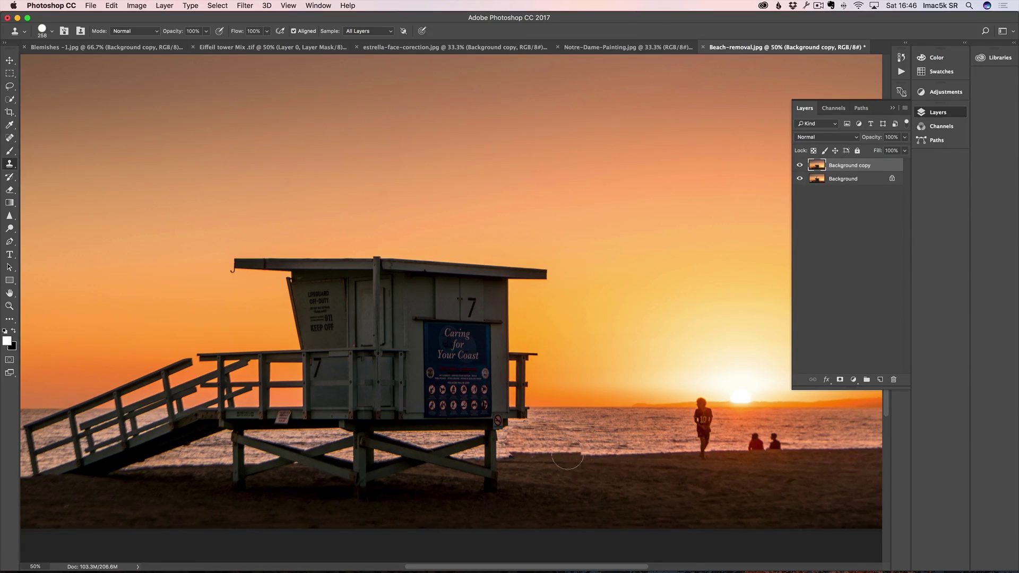
{"action": "right_click", "coordinate": [576, 401]}
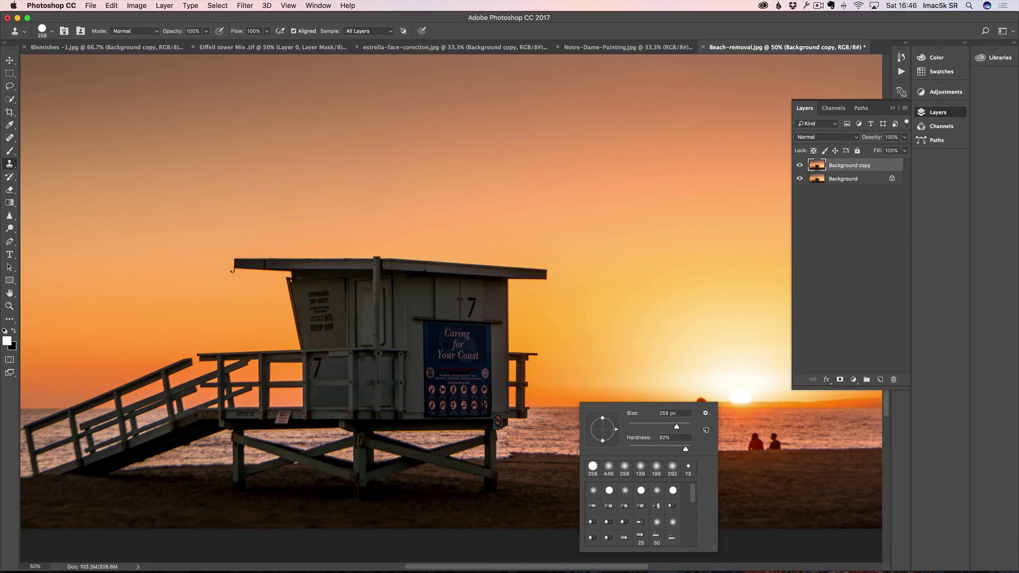
{"action": "left_click", "coordinate": [554, 394]}
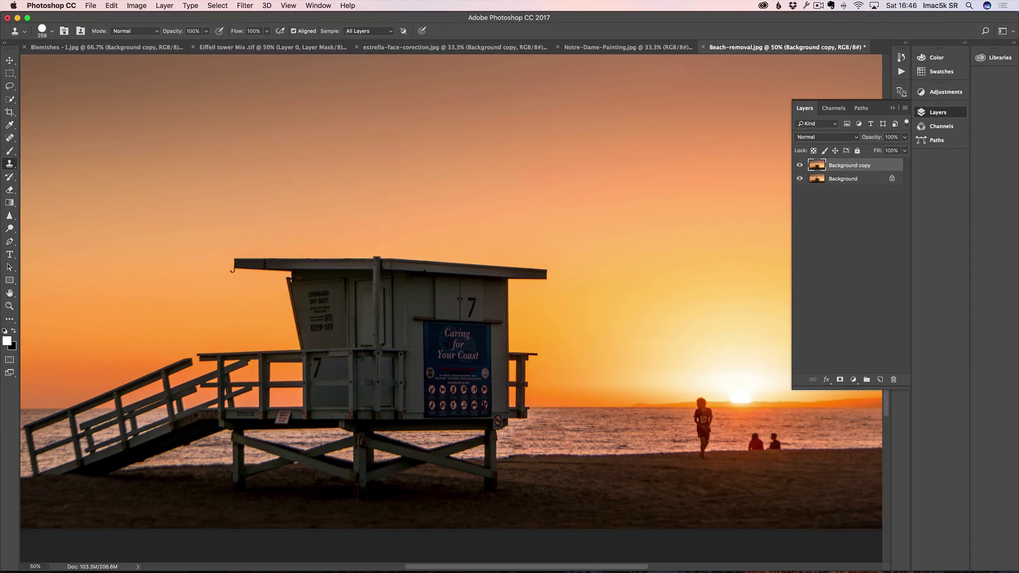
{"action": "key", "text": "super+alt+z"}
{"action": "key", "text": "super+alt+z"}
{"action": "key", "text": "super+alt+z"}
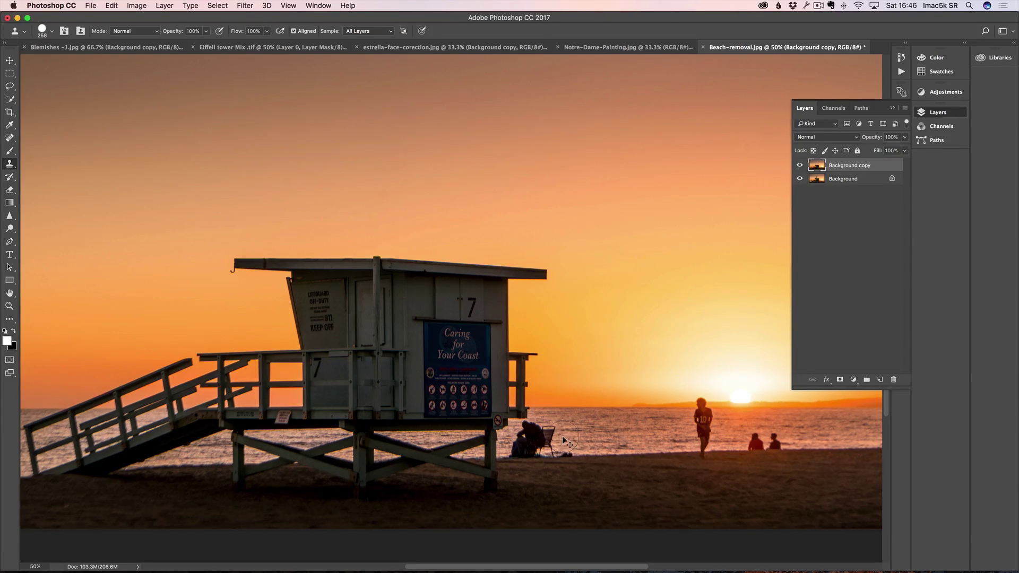
Step: Clone shoreline sand over the chair and seated person using a 0% hardness brush
{"action": "right_click", "coordinate": [598, 429]}
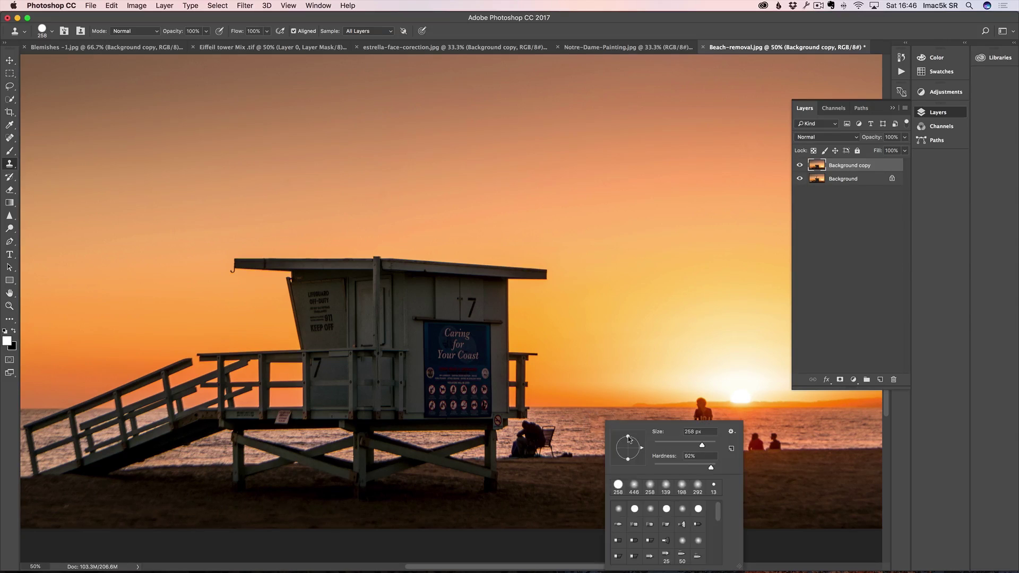
{"action": "left_click_drag", "start_coordinate": [675, 466], "coordinate": [650, 467]}
{"action": "left_click", "coordinate": [589, 455], "text": "alt"}
{"action": "left_click", "coordinate": [567, 455]}
{"action": "mouse_move", "coordinate": [567, 455]}
{"action": "left_mouse_down"}
{"action": "mouse_move", "coordinate": [533, 431]}
{"action": "mouse_move", "coordinate": [527, 444]}
{"action": "mouse_move", "coordinate": [553, 452]}
{"action": "mouse_move", "coordinate": [517, 454]}
{"action": "mouse_move", "coordinate": [519, 444]}
{"action": "left_mouse_up"}
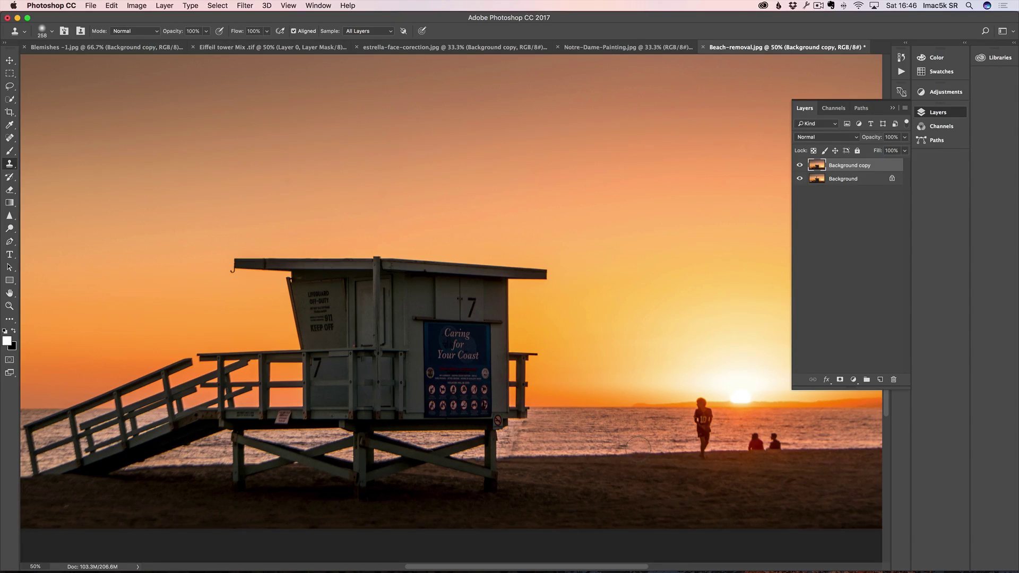
Step: Spot-heal the water right of the tower with a 126 px brush and compare
{"action": "left_click", "coordinate": [9, 138]}
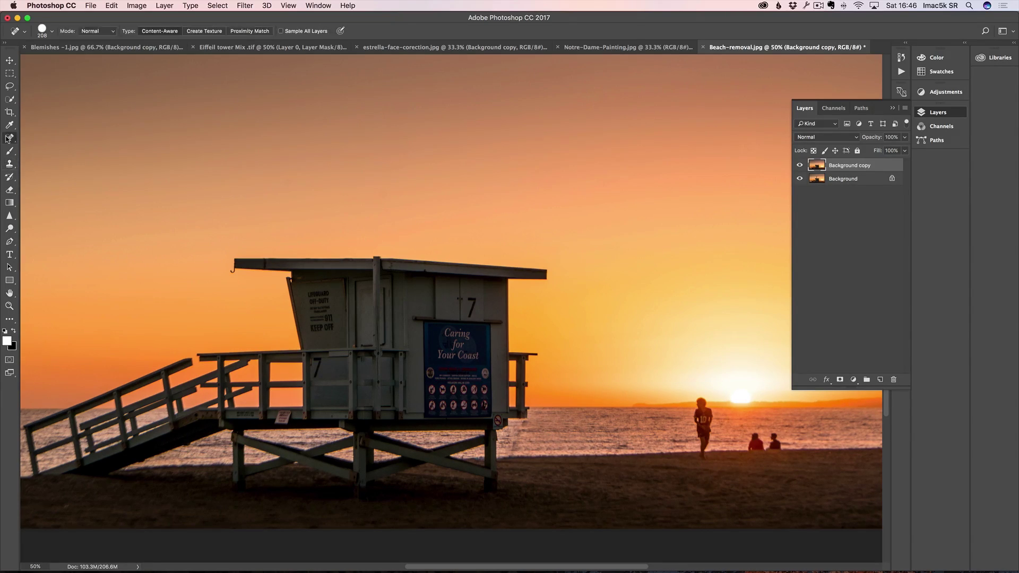
{"action": "left_click", "coordinate": [53, 138]}
{"action": "left_click_drag", "start_coordinate": [553, 419], "coordinate": [531, 439]}
{"action": "left_click_drag", "start_coordinate": [531, 432], "coordinate": [576, 434]}
{"action": "left_click", "coordinate": [800, 166]}
{"action": "left_click", "coordinate": [800, 165]}
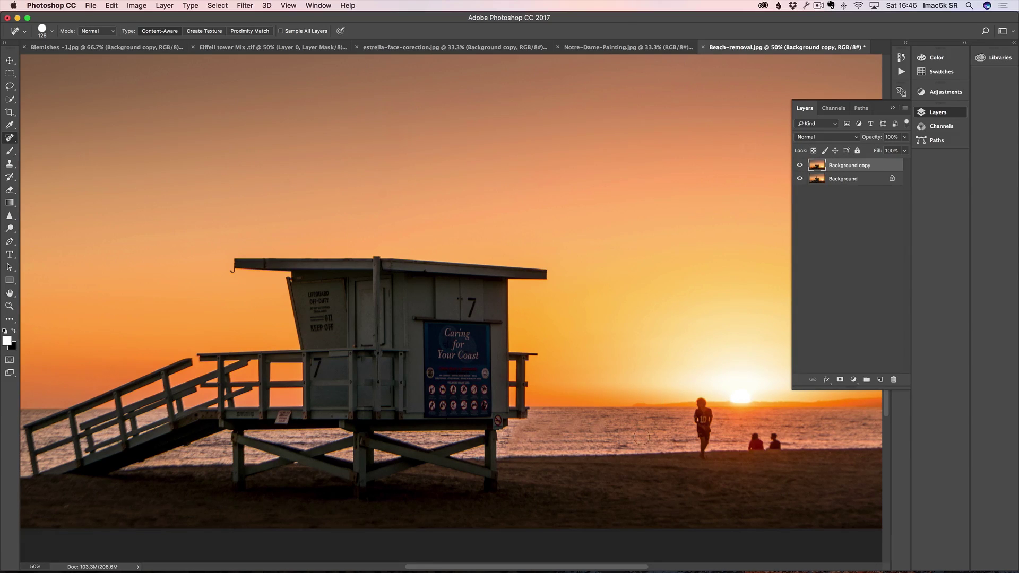
Step: Clone clean sand over the seated figures, undoing the stray strokes
{"action": "key", "text": "s"}
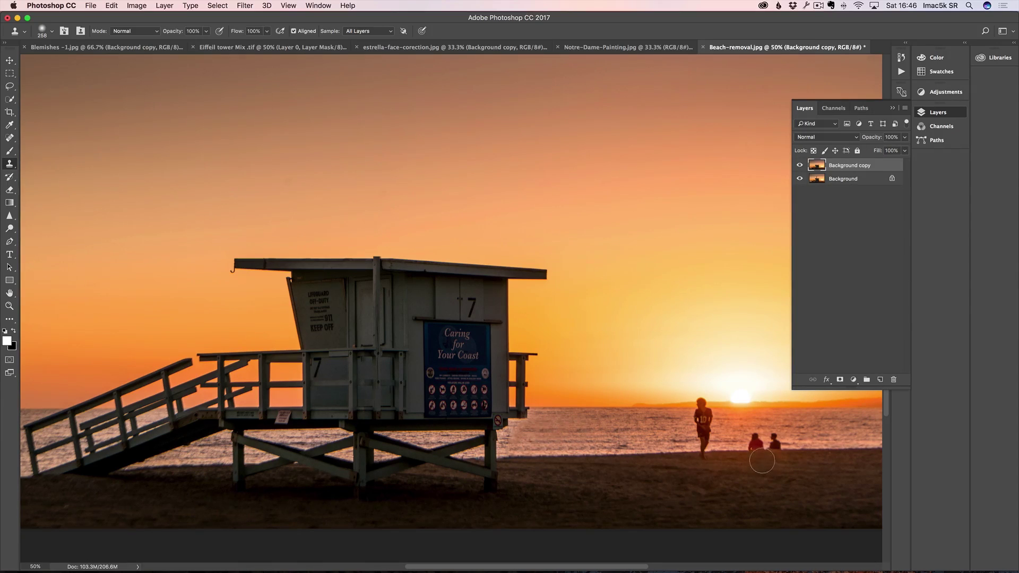
{"action": "left_click", "coordinate": [811, 449], "text": "alt"}
{"action": "left_click_drag", "start_coordinate": [775, 450], "coordinate": [751, 445]}
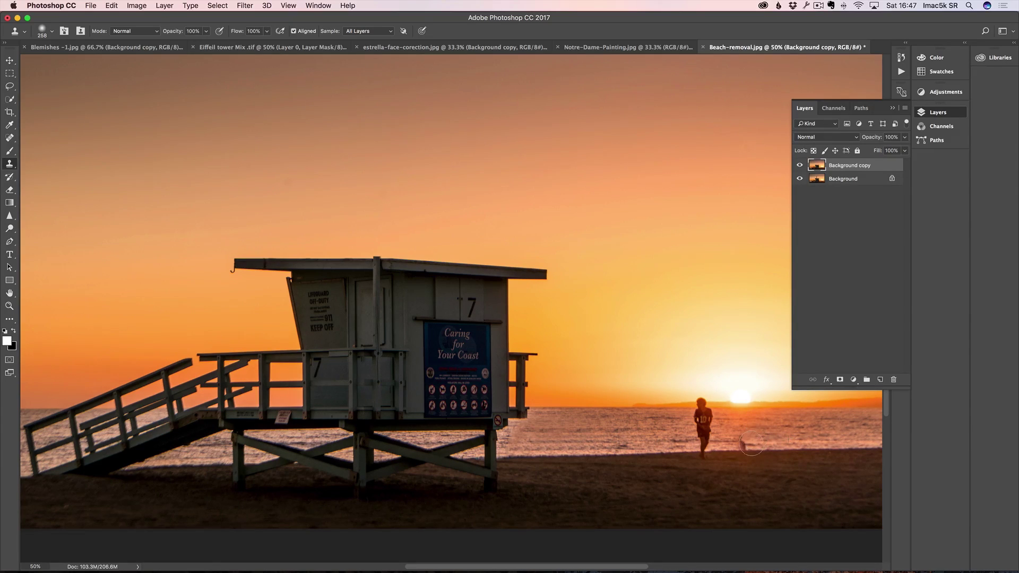
{"action": "key", "text": "super+z"}
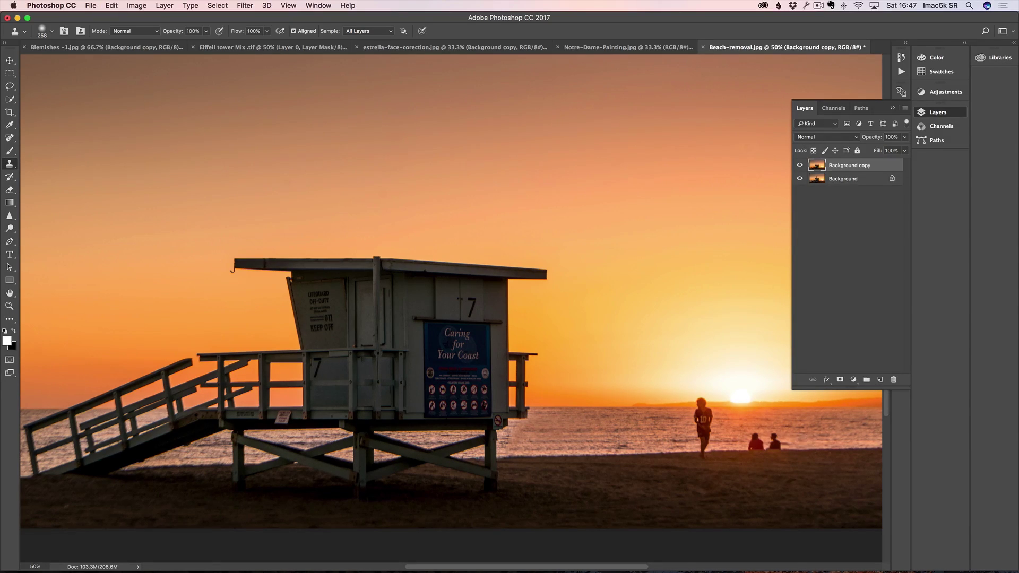
{"action": "left_click_drag", "start_coordinate": [775, 444], "coordinate": [752, 443]}
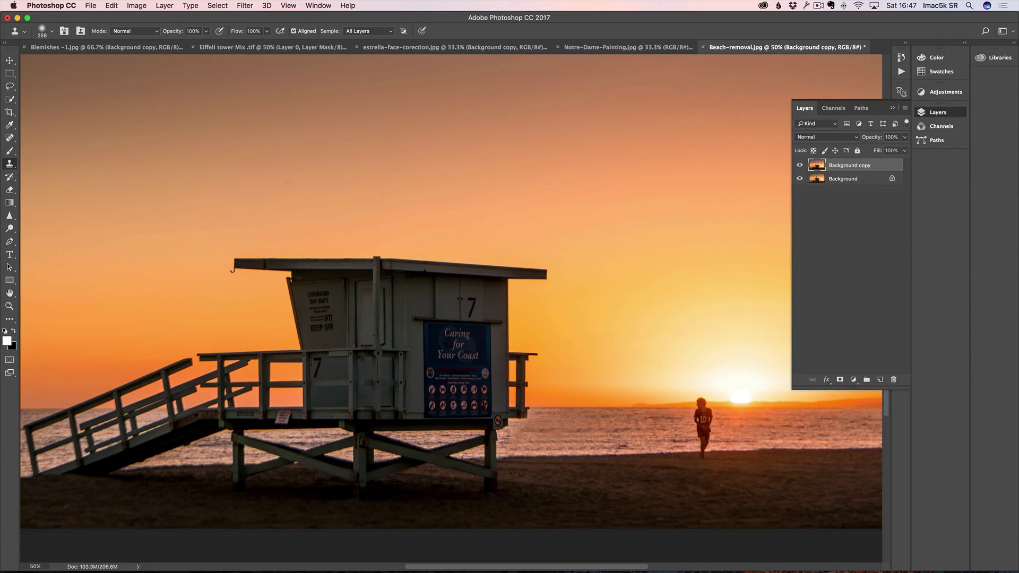
{"action": "left_click", "coordinate": [519, 294]}
{"action": "key", "text": "super+z"}
Step: Toggle the Background copy visibility twice to compare the edits with the original
{"action": "left_click", "coordinate": [801, 165]}
{"action": "left_click", "coordinate": [801, 165]}
{"action": "left_click", "coordinate": [800, 165]}
{"action": "left_click", "coordinate": [801, 165]}
{"action": "left_click", "coordinate": [10, 138]}
{"action": "right_click", "coordinate": [12, 138]}
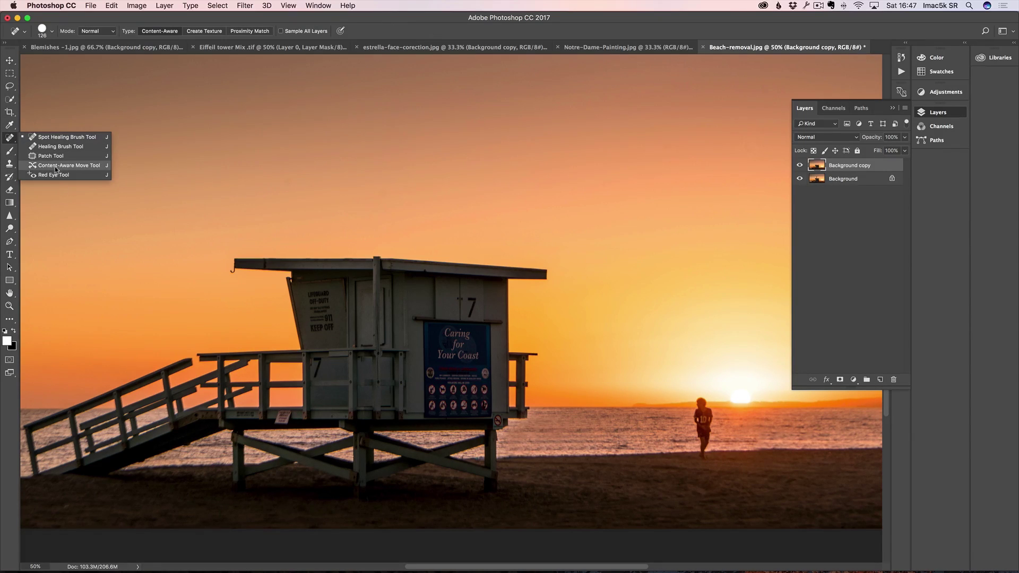
Step: Move the runner to the right with the Content-Aware Move Tool and zoom in on him
{"action": "left_click", "coordinate": [77, 166]}
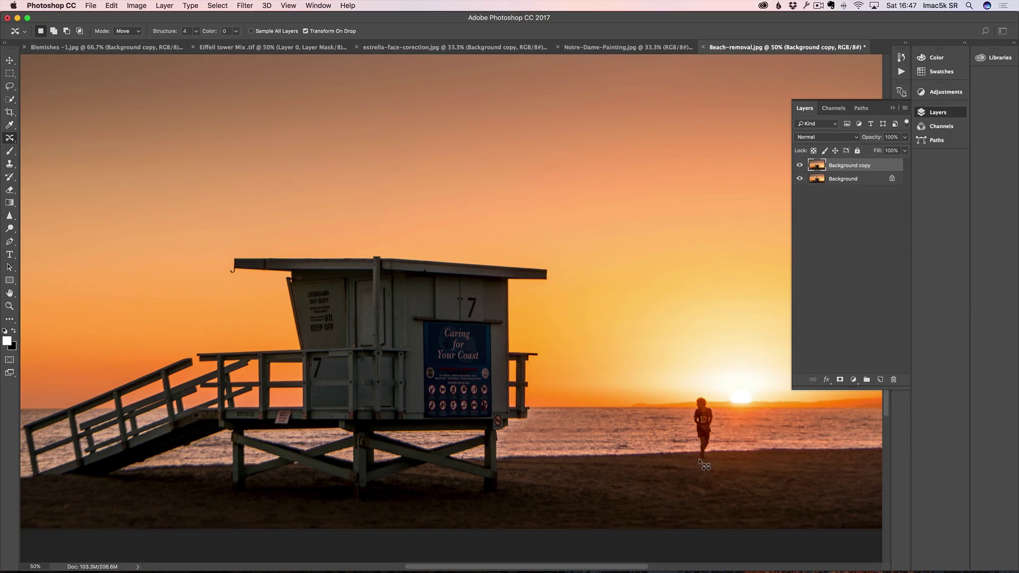
{"action": "mouse_move", "coordinate": [699, 457]}
{"action": "left_mouse_down"}
{"action": "mouse_move", "coordinate": [694, 408]}
{"action": "mouse_move", "coordinate": [704, 395]}
{"action": "mouse_move", "coordinate": [717, 442]}
{"action": "mouse_move", "coordinate": [710, 461]}
{"action": "mouse_move", "coordinate": [699, 460]}
{"action": "mouse_move", "coordinate": [725, 429]}
{"action": "mouse_move", "coordinate": [763, 428]}
{"action": "left_mouse_up"}
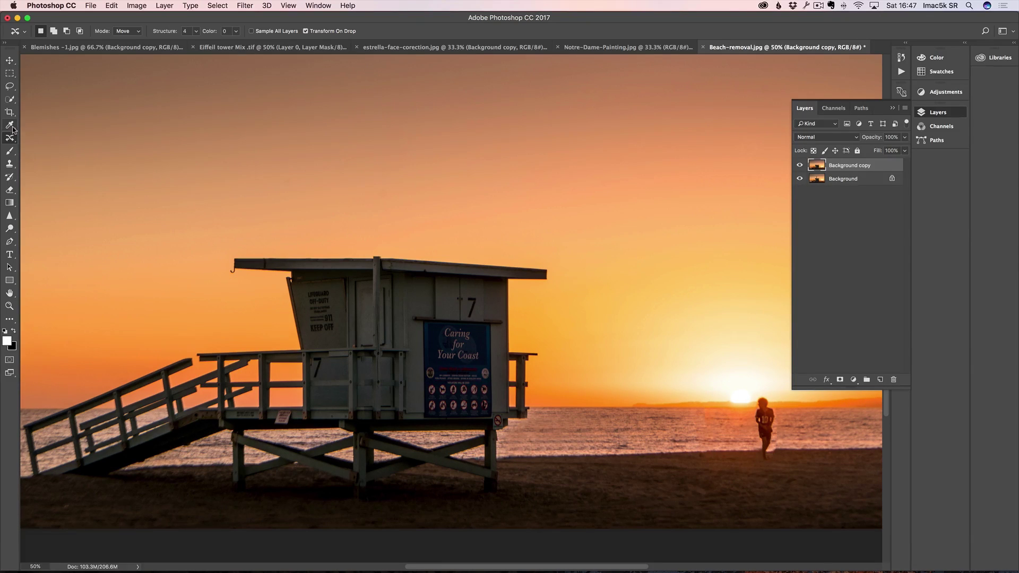
{"action": "key", "text": "z"}
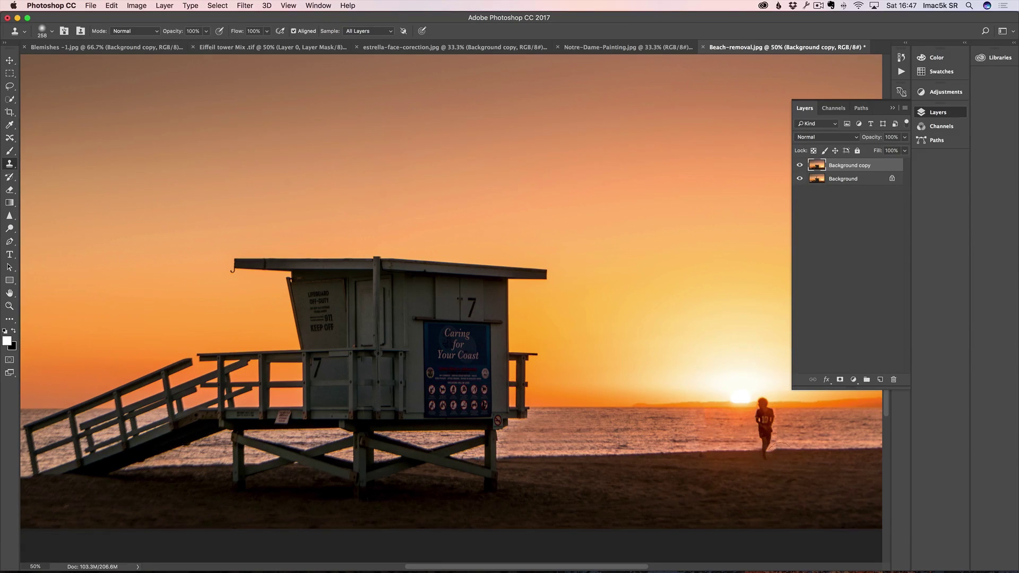
{"action": "left_click", "coordinate": [782, 447]}
{"action": "left_click", "coordinate": [782, 447]}
Step: Clone water over the seam beside the runner with a 248 px brush, then zoom out
{"action": "key", "text": "s"}
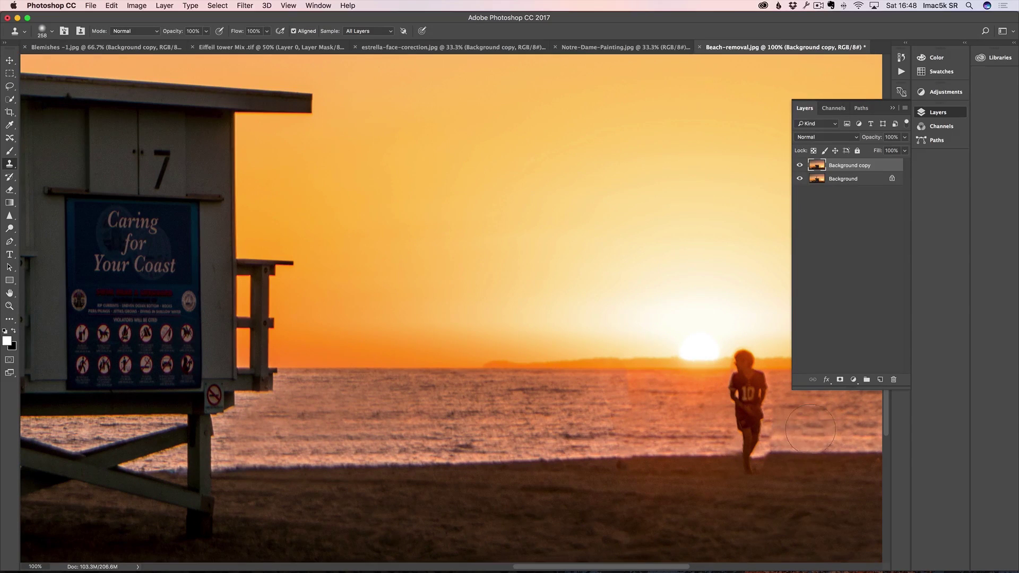
{"action": "left_click_drag", "start_coordinate": [816, 436], "coordinate": [807, 436], "text": "super"}
{"action": "key", "text": "super+j"}
{"action": "key", "text": "super+alt+z"}
{"action": "key", "text": "super+alt+z"}
{"action": "left_click_drag", "start_coordinate": [813, 439], "coordinate": [794, 441], "text": "ctrl+alt"}
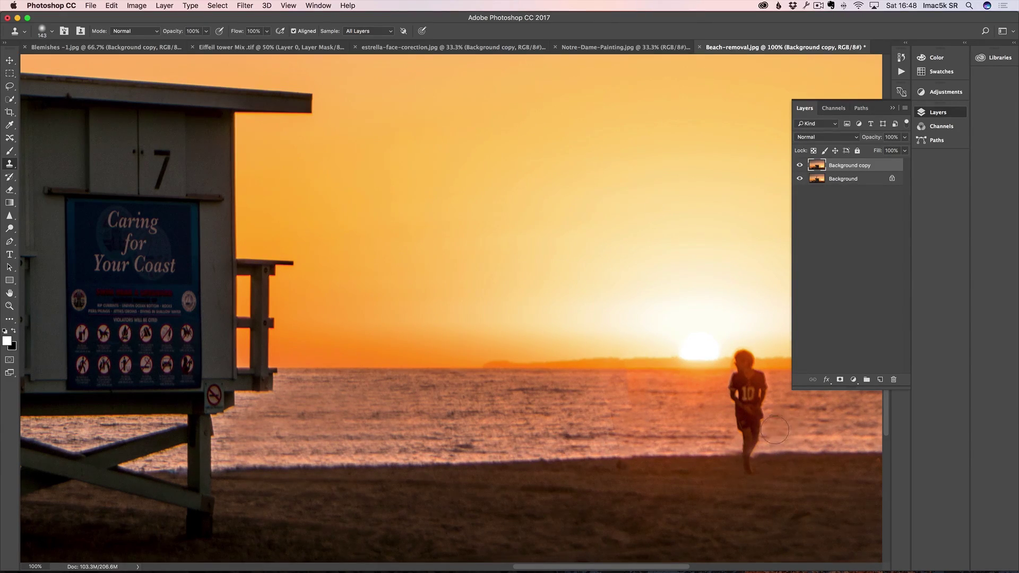
{"action": "scroll", "coordinate": [687, 337], "scroll_direction": "right", "scroll_amount": 5}
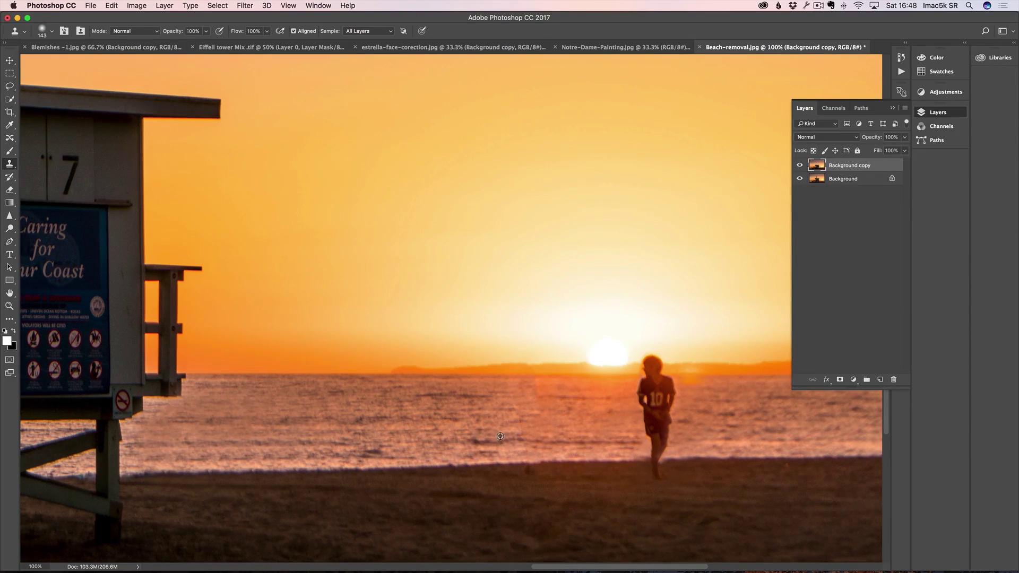
{"action": "left_click_drag", "start_coordinate": [525, 394], "coordinate": [526, 402]}
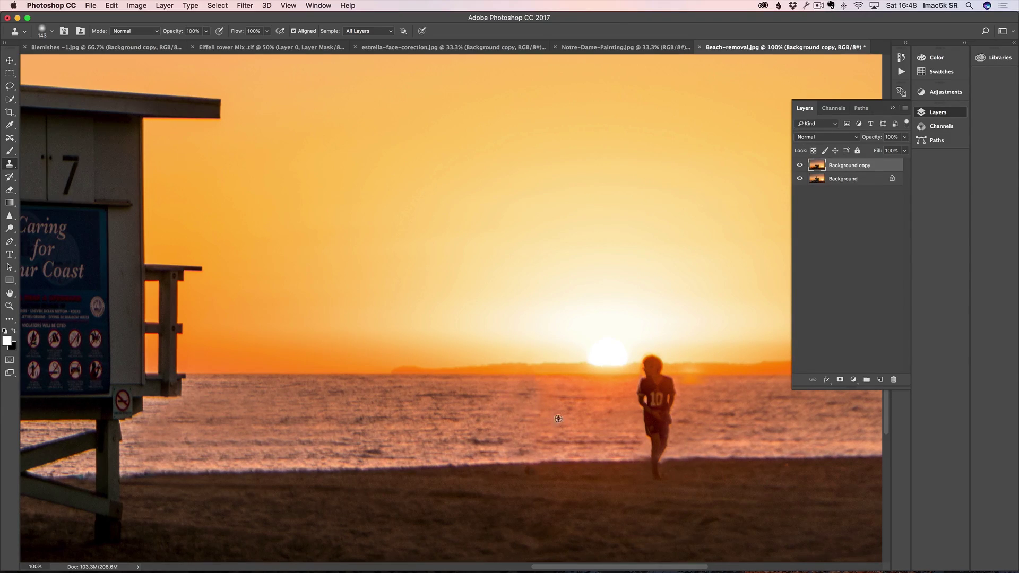
{"action": "key", "text": "z"}
{"action": "left_click", "coordinate": [443, 429], "text": "alt"}
{"action": "left_click", "coordinate": [442, 418], "text": "alt"}
{"action": "left_click", "coordinate": [414, 428], "text": "alt"}
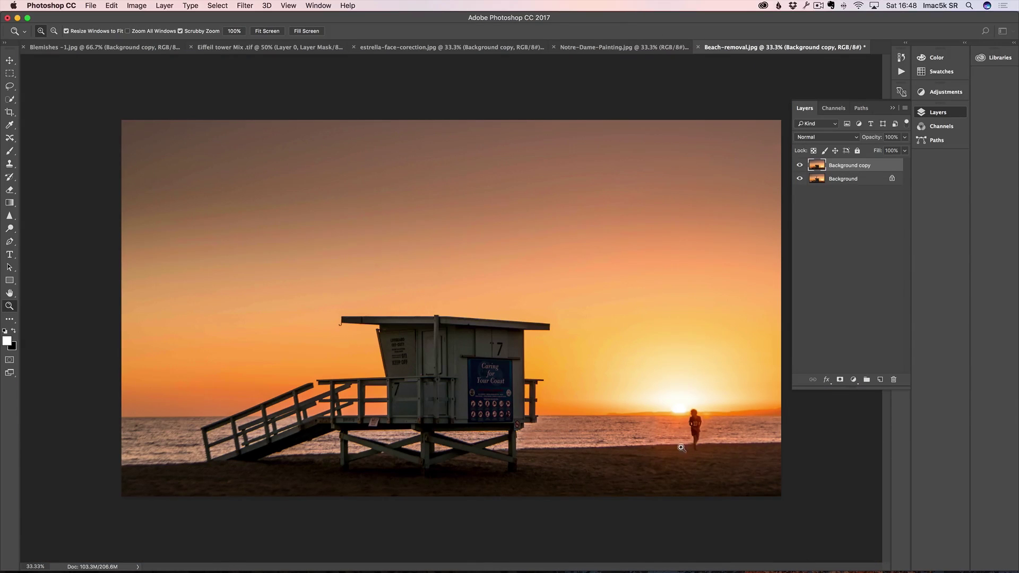
Step: Toggle the Background copy off and on to compare the cleaned beach with the original
{"action": "left_click", "coordinate": [804, 168]}
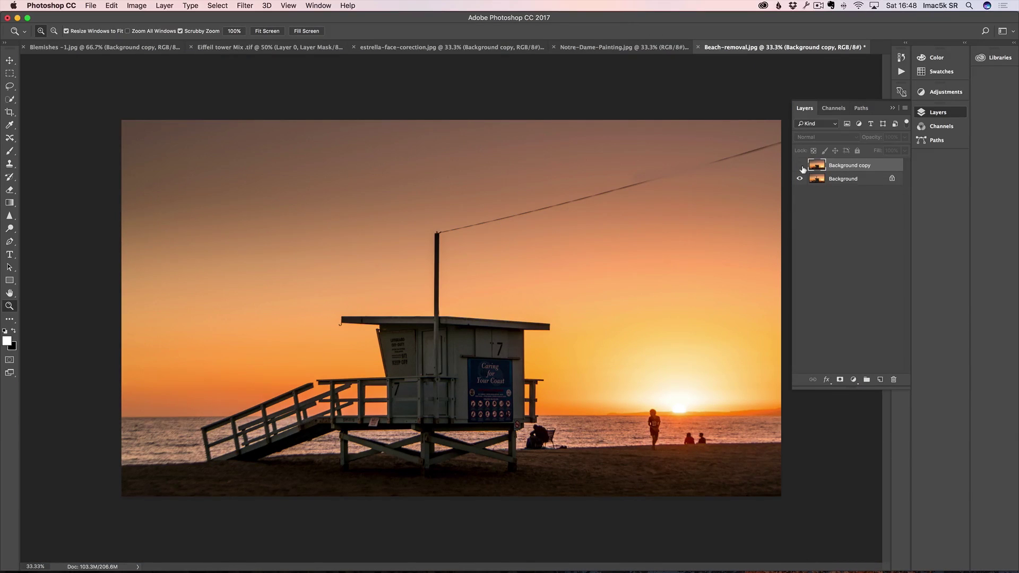
{"action": "left_click", "coordinate": [800, 165]}
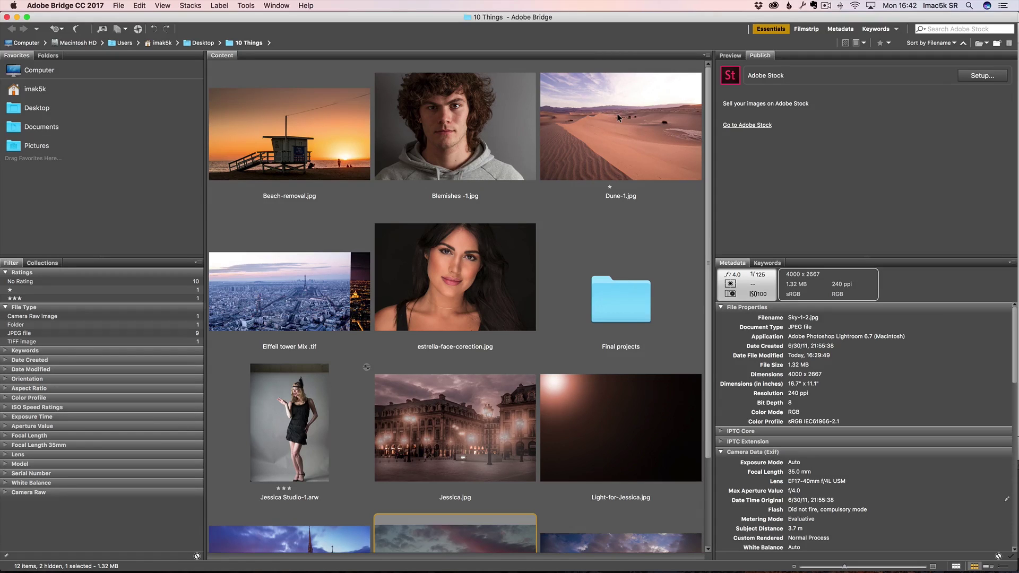
Step: Open Dune-1.jpg, duplicate its Background layer, and spot-heal the white crust on the right
{"action": "double_click", "coordinate": [612, 135]}
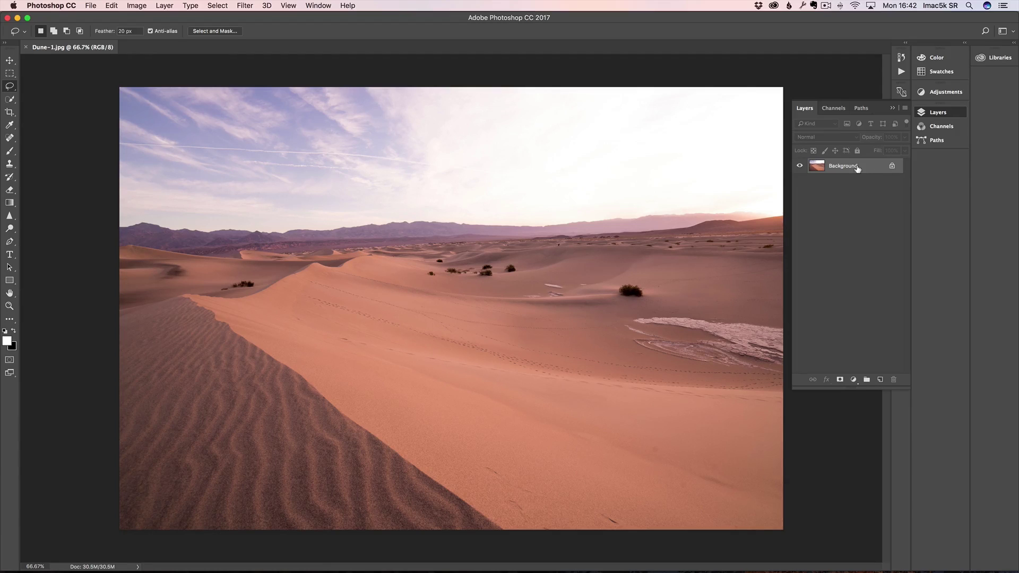
{"action": "left_click_drag", "start_coordinate": [863, 170], "coordinate": [883, 379]}
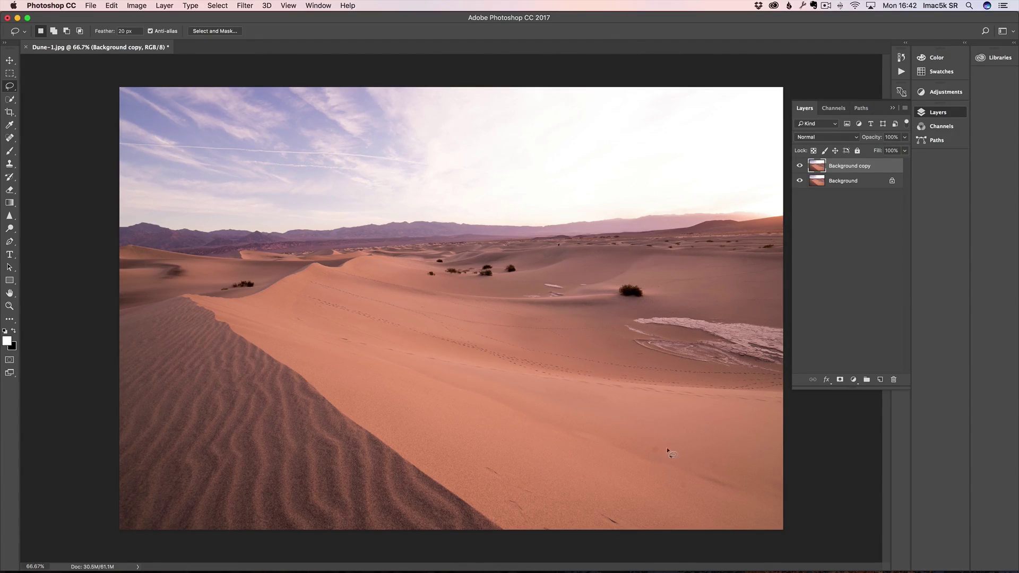
{"action": "left_click", "coordinate": [10, 137]}
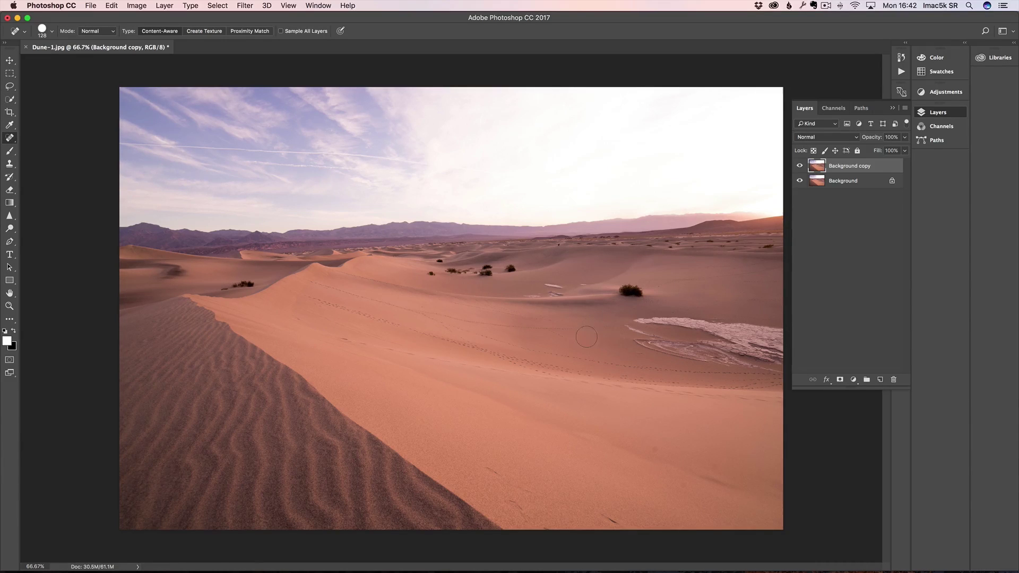
{"action": "mouse_move", "coordinate": [640, 322]}
{"action": "left_mouse_down"}
{"action": "mouse_move", "coordinate": [743, 329]}
{"action": "mouse_move", "coordinate": [767, 353]}
{"action": "mouse_move", "coordinate": [619, 332]}
{"action": "mouse_move", "coordinate": [749, 369]}
{"action": "mouse_move", "coordinate": [783, 367]}
{"action": "mouse_move", "coordinate": [611, 329]}
{"action": "left_mouse_up"}
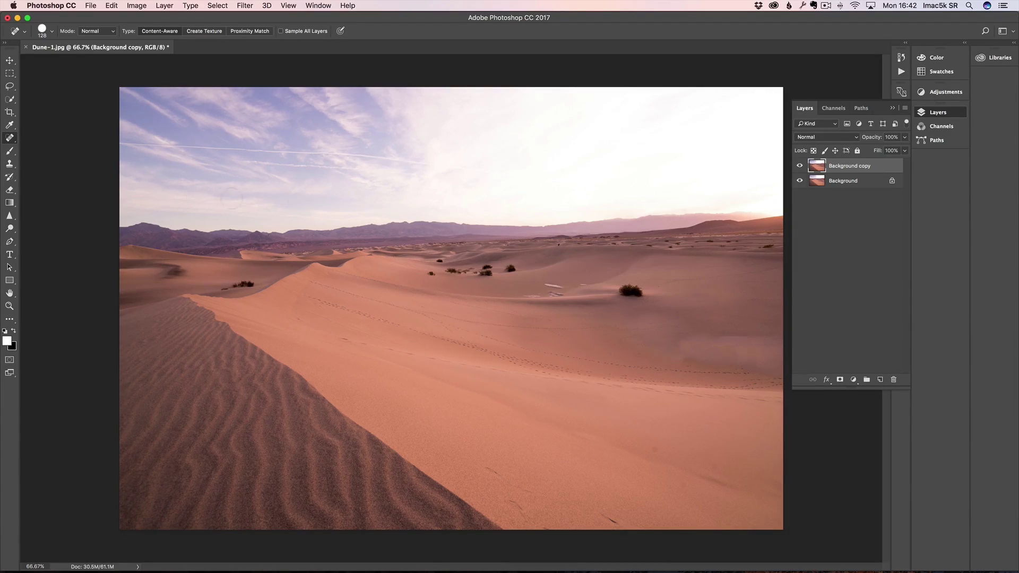
Step: Patch two white crust areas with clean sand using the Patch Tool
{"action": "right_click", "coordinate": [10, 140]}
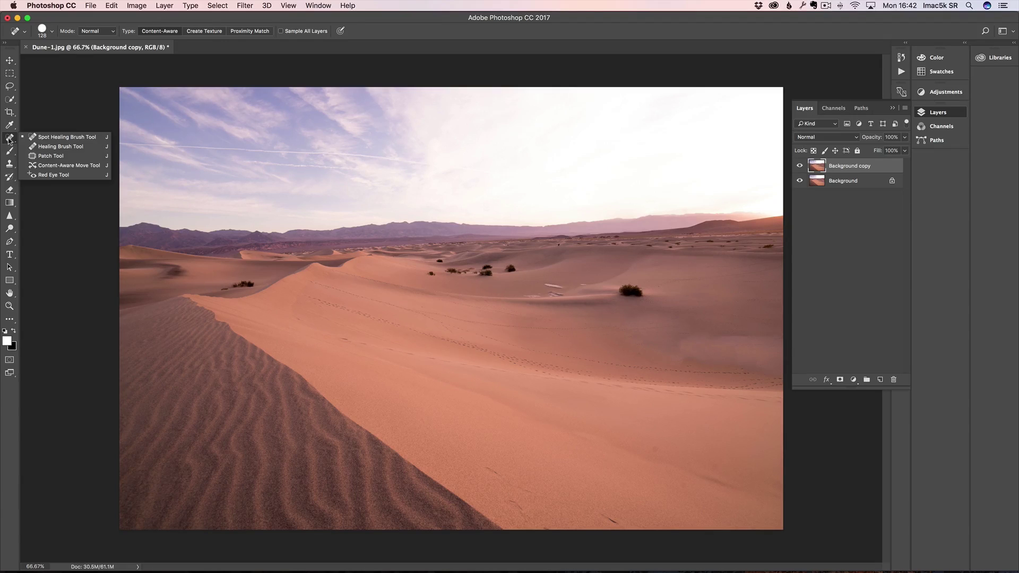
{"action": "left_click", "coordinate": [53, 155]}
{"action": "mouse_move", "coordinate": [671, 306]}
{"action": "left_mouse_down"}
{"action": "mouse_move", "coordinate": [623, 308]}
{"action": "mouse_move", "coordinate": [607, 326]}
{"action": "mouse_move", "coordinate": [658, 357]}
{"action": "mouse_move", "coordinate": [784, 383]}
{"action": "mouse_move", "coordinate": [791, 337]}
{"action": "mouse_move", "coordinate": [783, 311]}
{"action": "mouse_move", "coordinate": [670, 305]}
{"action": "left_mouse_up"}
{"action": "mouse_move", "coordinate": [694, 325]}
{"action": "left_mouse_down"}
{"action": "mouse_move", "coordinate": [674, 387]}
{"action": "mouse_move", "coordinate": [610, 432]}
{"action": "mouse_move", "coordinate": [533, 411]}
{"action": "left_mouse_up"}
{"action": "key", "text": "super+d"}
{"action": "mouse_move", "coordinate": [613, 312]}
{"action": "left_mouse_down"}
{"action": "mouse_move", "coordinate": [589, 330]}
{"action": "mouse_move", "coordinate": [644, 355]}
{"action": "mouse_move", "coordinate": [713, 363]}
{"action": "mouse_move", "coordinate": [713, 343]}
{"action": "mouse_move", "coordinate": [670, 299]}
{"action": "mouse_move", "coordinate": [635, 330]}
{"action": "mouse_move", "coordinate": [675, 428]}
{"action": "mouse_move", "coordinate": [708, 427]}
{"action": "left_mouse_up"}
{"action": "key", "text": "super+d"}
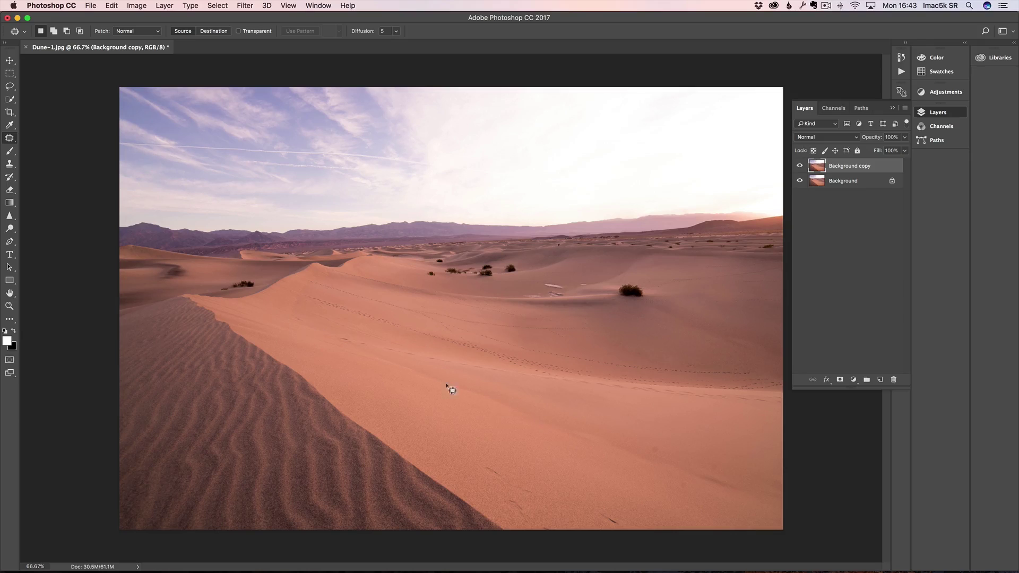
Step: Spot-heal the small marks scattered near the bottom of the dune
{"action": "right_click", "coordinate": [10, 139]}
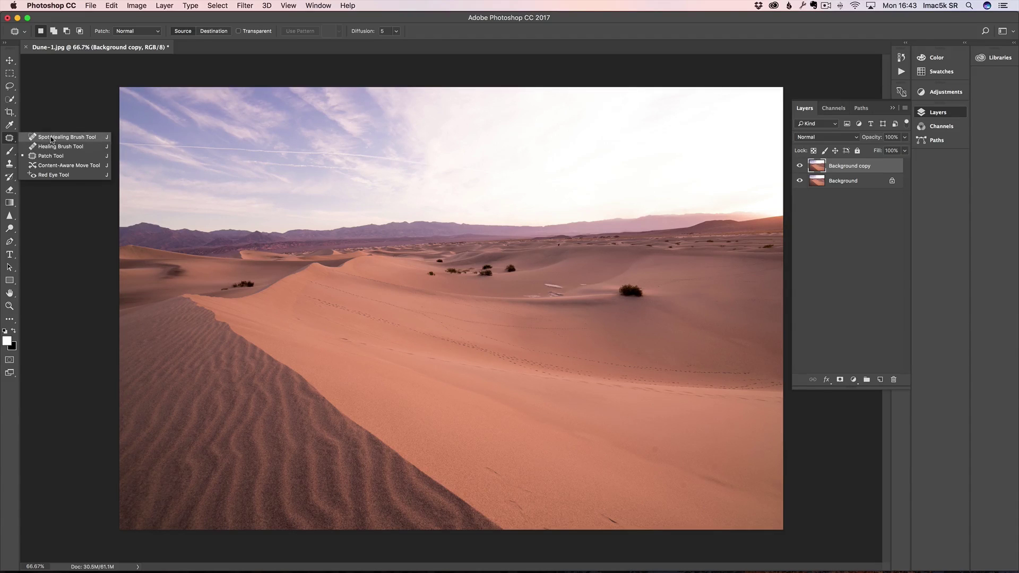
{"action": "left_click", "coordinate": [53, 137]}
{"action": "left_click", "coordinate": [657, 451]}
{"action": "left_click", "coordinate": [727, 461]}
{"action": "left_click", "coordinate": [682, 488]}
{"action": "left_click_drag", "start_coordinate": [606, 519], "coordinate": [632, 518]}
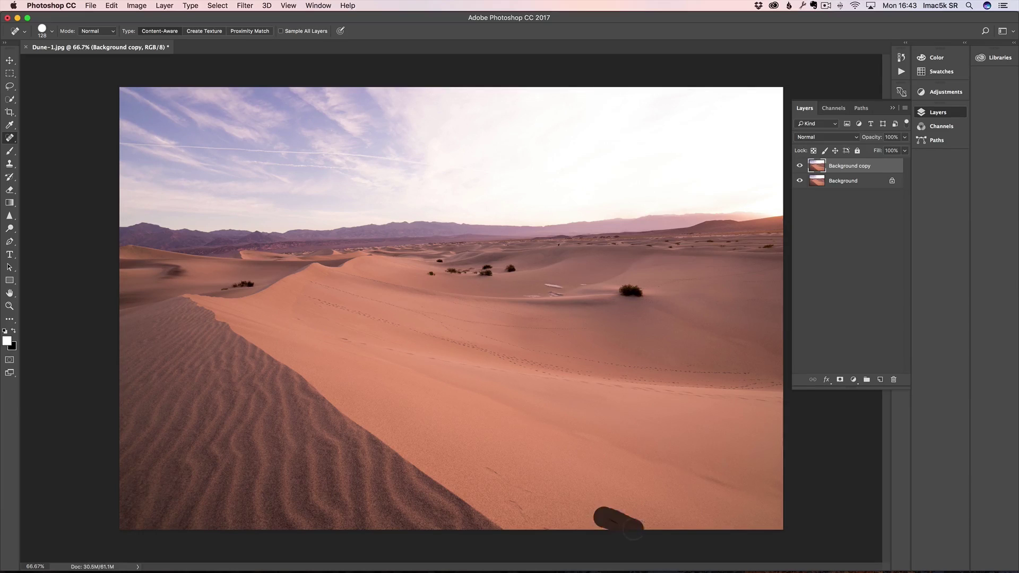
{"action": "mouse_move", "coordinate": [493, 470]}
{"action": "left_mouse_down"}
{"action": "mouse_move", "coordinate": [539, 499]}
{"action": "mouse_move", "coordinate": [514, 516]}
{"action": "mouse_move", "coordinate": [562, 518]}
{"action": "left_mouse_up"}
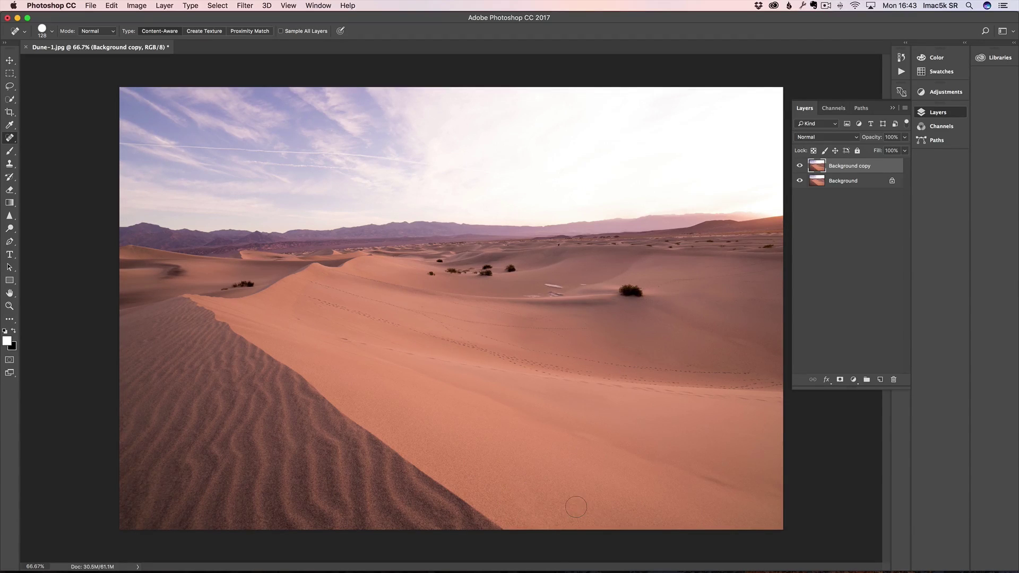
Step: Heal the mark along the sand ridge with a 60 px brush and compare with the original
{"action": "left_click", "coordinate": [800, 166]}
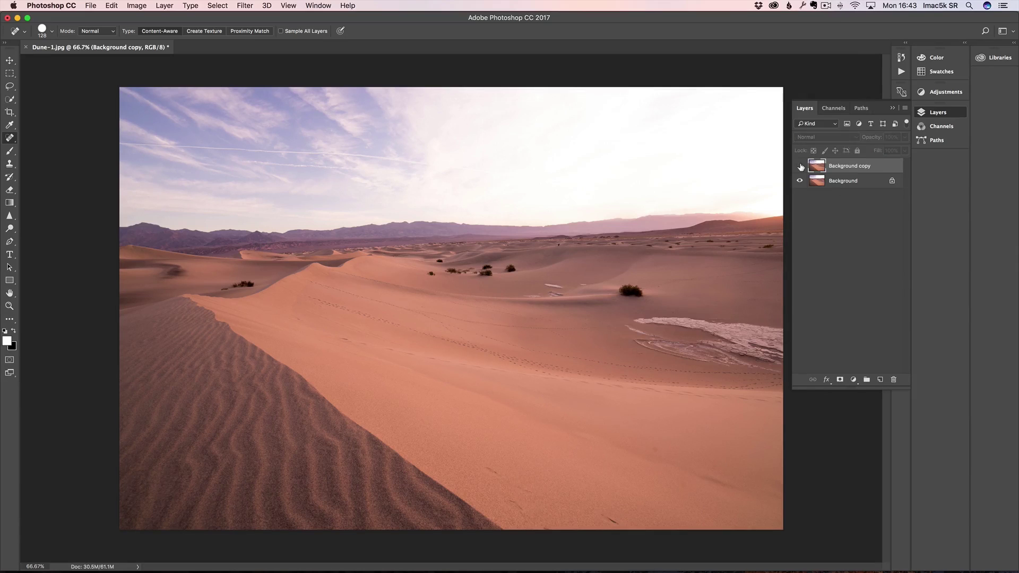
{"action": "left_click", "coordinate": [800, 167]}
{"action": "mouse_move", "coordinate": [555, 280]}
{"action": "left_mouse_down"}
{"action": "mouse_move", "coordinate": [543, 280]}
{"action": "mouse_move", "coordinate": [563, 285]}
{"action": "mouse_move", "coordinate": [530, 292]}
{"action": "left_mouse_up"}
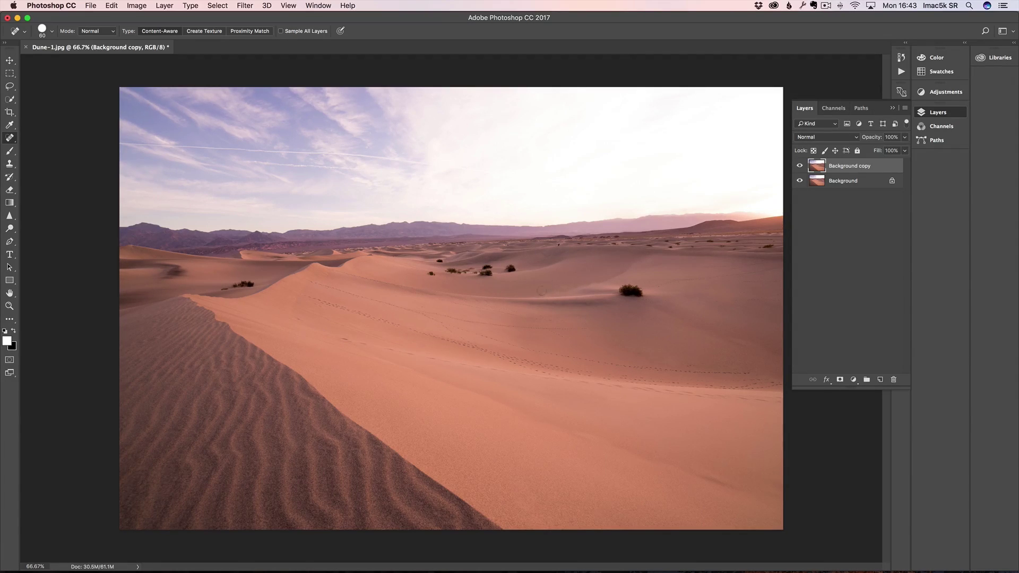
{"action": "left_click_drag", "start_coordinate": [531, 292], "coordinate": [571, 285]}
{"action": "left_click", "coordinate": [800, 166]}
{"action": "left_click", "coordinate": [800, 166]}
Step: Open Sky-1.jpg from Bridge as a new Photoshop document
{"action": "key", "text": "super+Tab"}
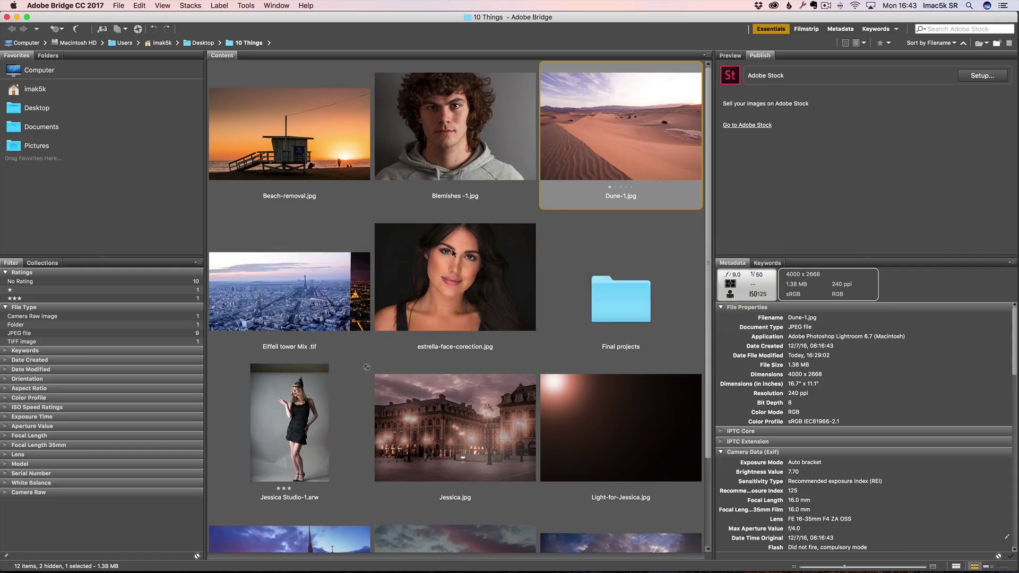
{"action": "scroll", "coordinate": [580, 300], "scroll_direction": "down", "scroll_amount": 3}
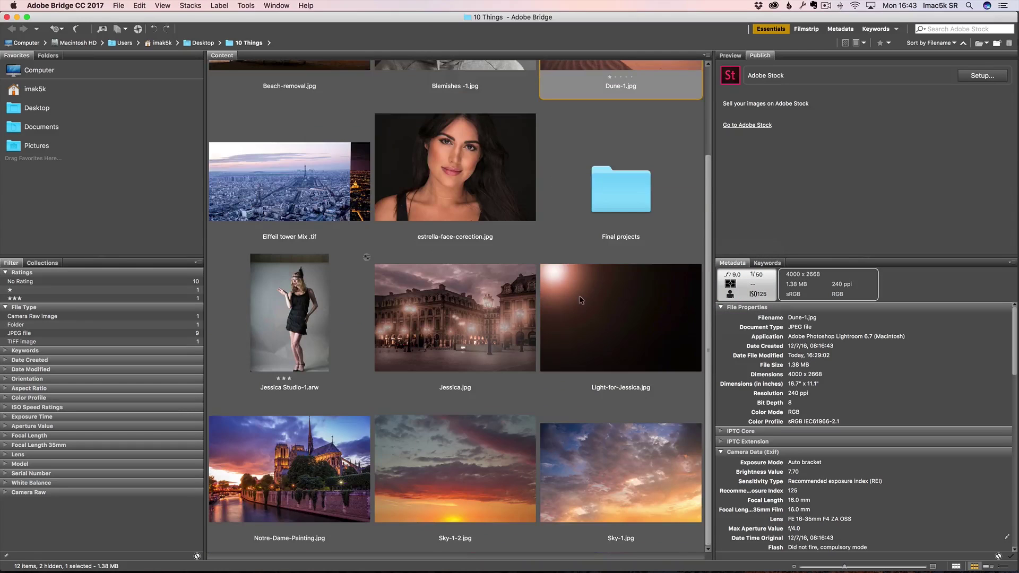
{"action": "double_click", "coordinate": [617, 470]}
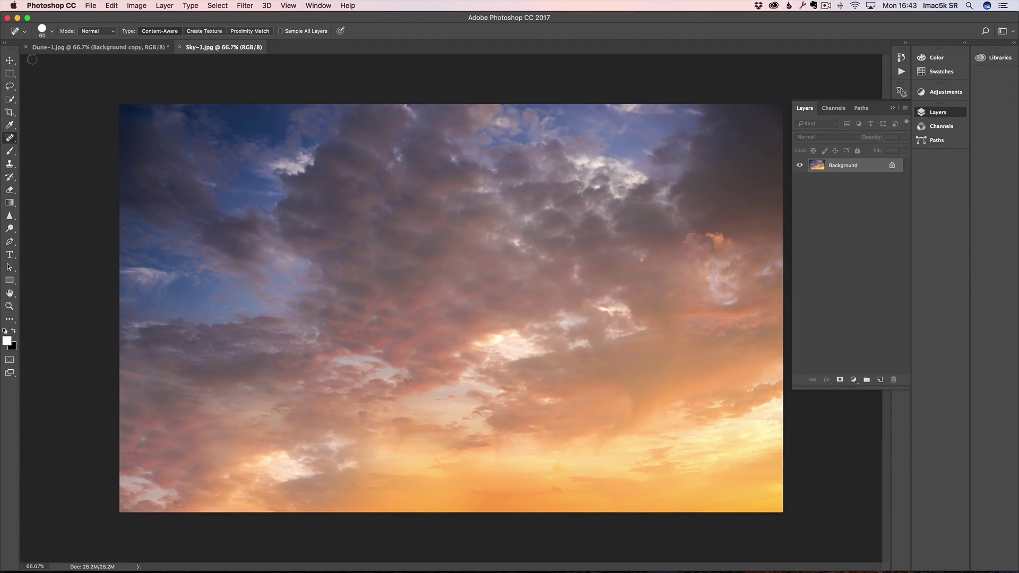
{"action": "left_click", "coordinate": [9, 60]}
Step: Drop the sunset sky onto the dune photo as a new layer and zoom out
{"action": "left_click_drag", "start_coordinate": [352, 154], "coordinate": [119, 49]}
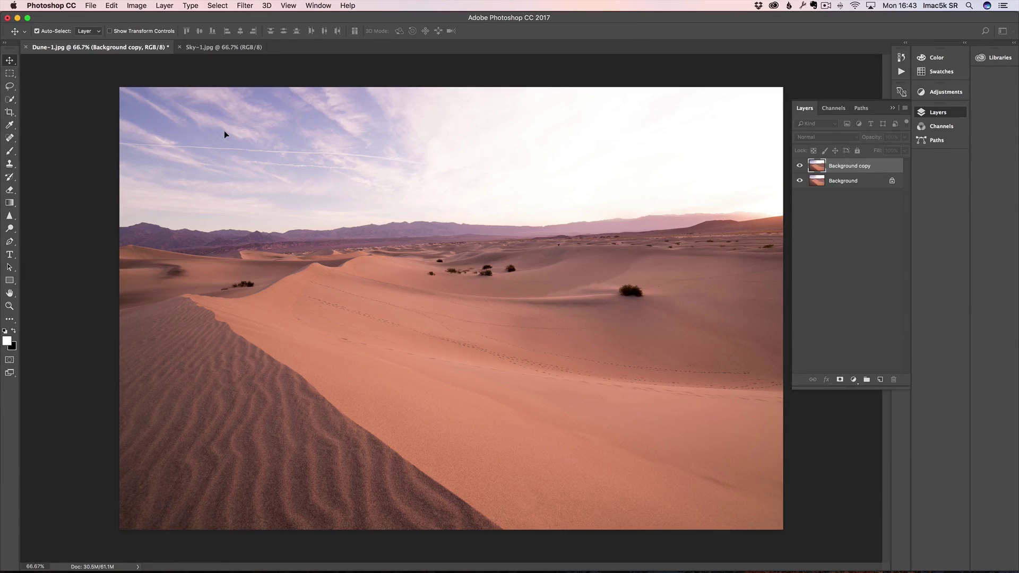
{"action": "left_click_drag", "start_coordinate": [224, 131], "coordinate": [224, 131]}
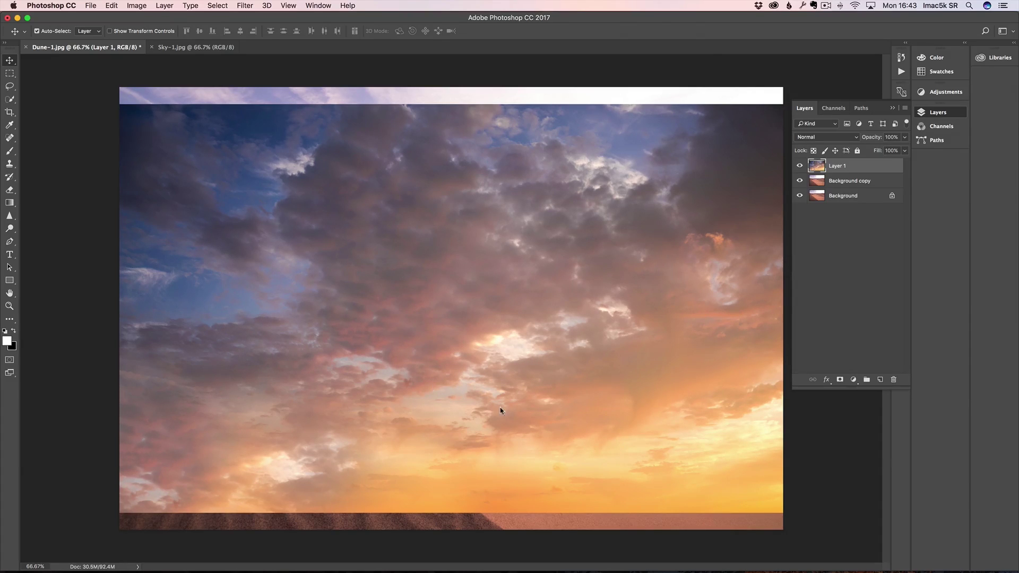
{"action": "key", "text": "z"}
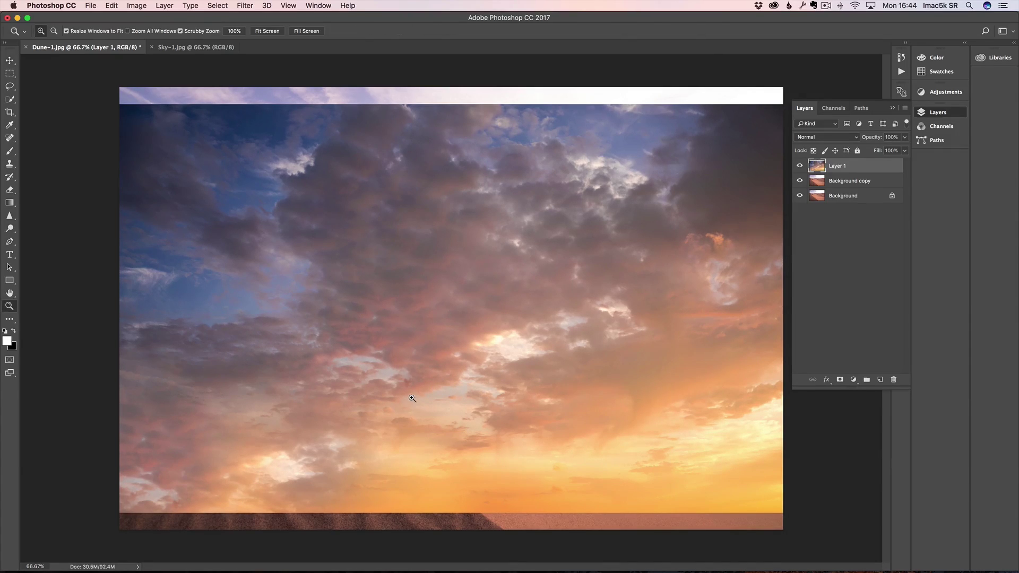
{"action": "key", "text": "alt"}
{"action": "left_click", "coordinate": [439, 358], "text": "alt"}
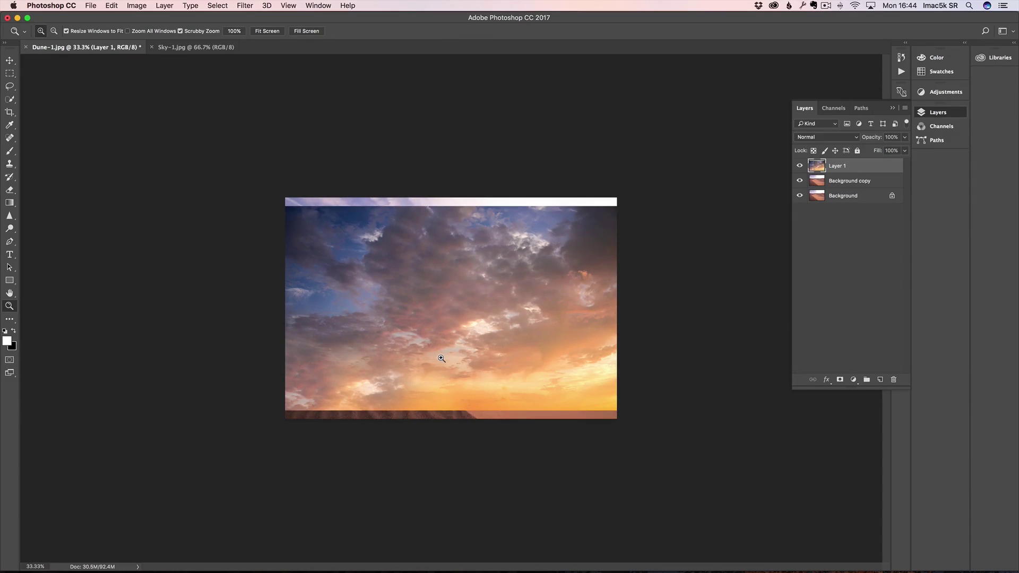
Step: Raise Layer 1 above the horizon and duplicate it as Layer 1 copy
{"action": "left_click", "coordinate": [9, 62]}
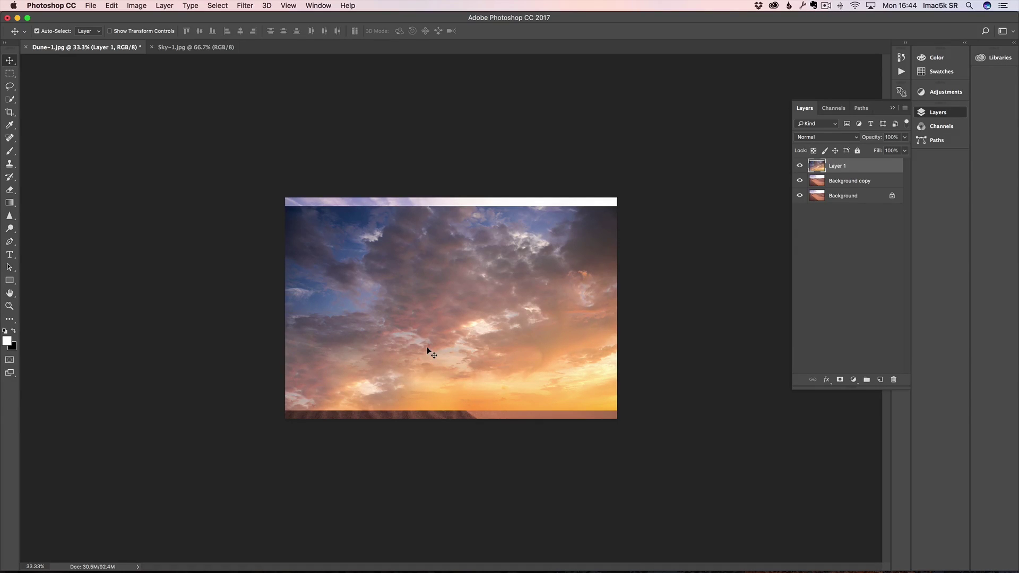
{"action": "left_click_drag", "start_coordinate": [427, 346], "coordinate": [460, 218]}
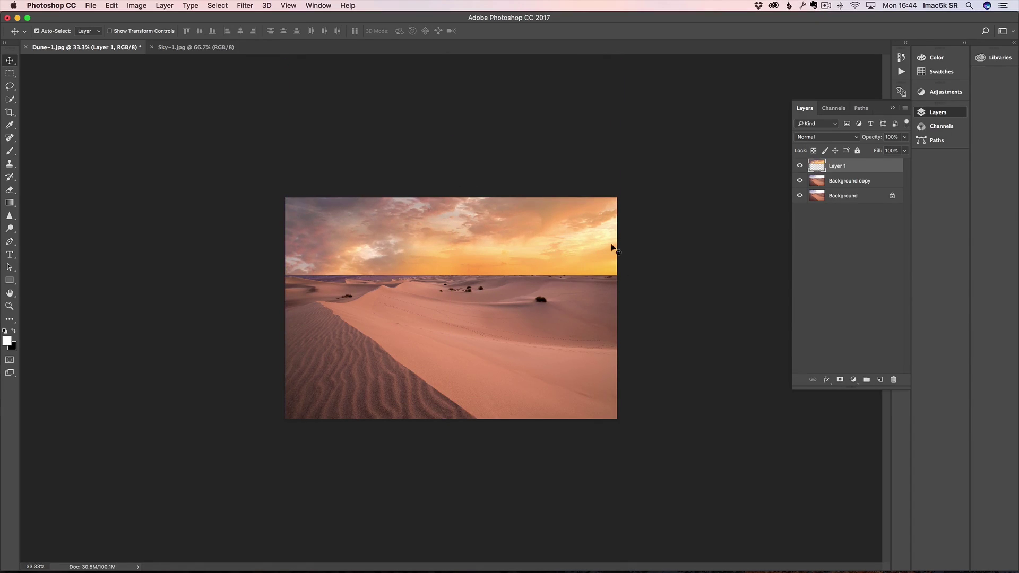
{"action": "mouse_move", "coordinate": [565, 263]}
{"action": "left_mouse_down"}
{"action": "mouse_move", "coordinate": [557, 225]}
{"action": "mouse_move", "coordinate": [557, 246]}
{"action": "left_mouse_up"}
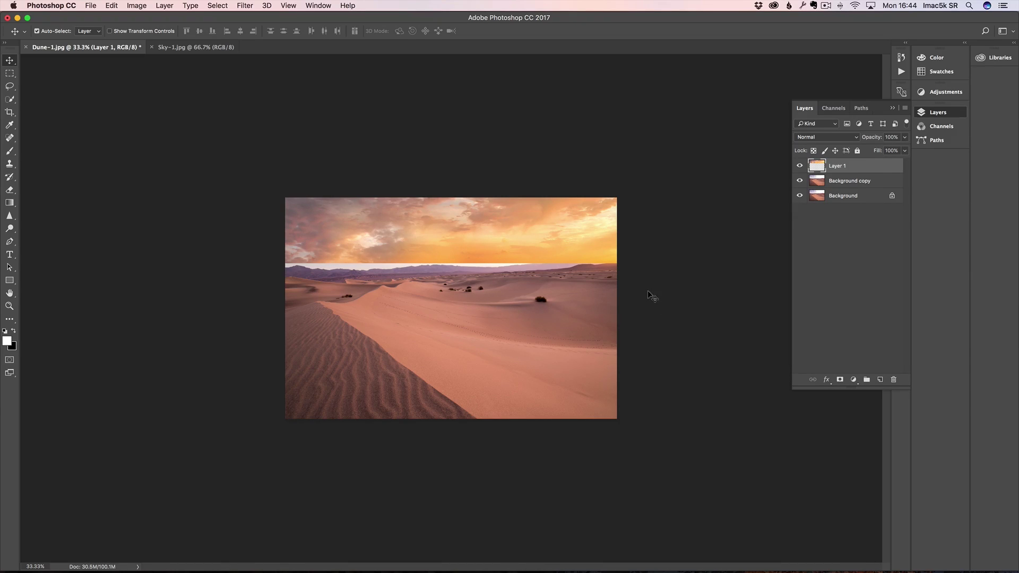
{"action": "left_click_drag", "start_coordinate": [869, 172], "coordinate": [881, 380]}
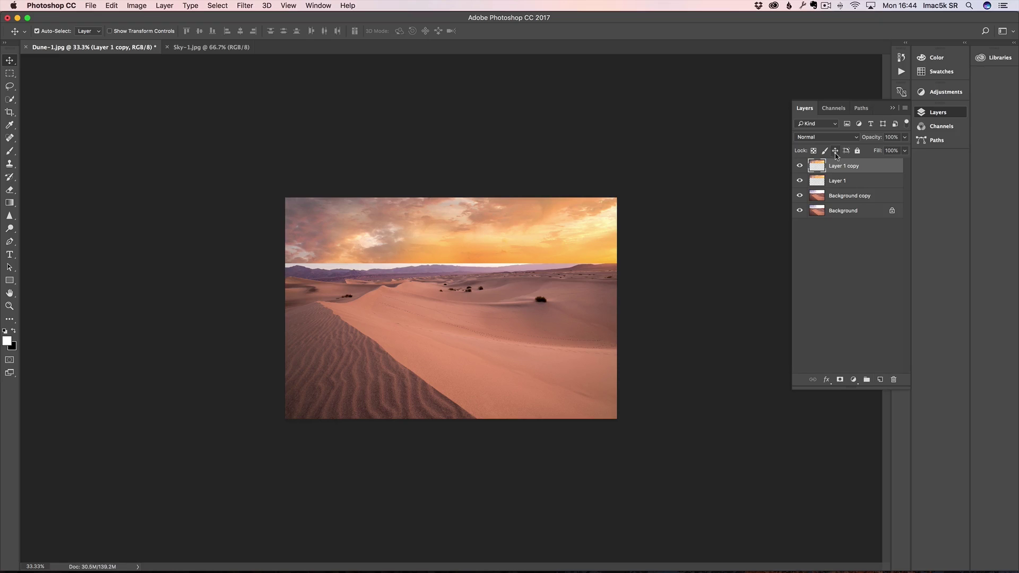
Step: Flip Layer 1 copy vertically and move it down over the dunes, inspecting the seam
{"action": "left_click", "coordinate": [111, 6]}
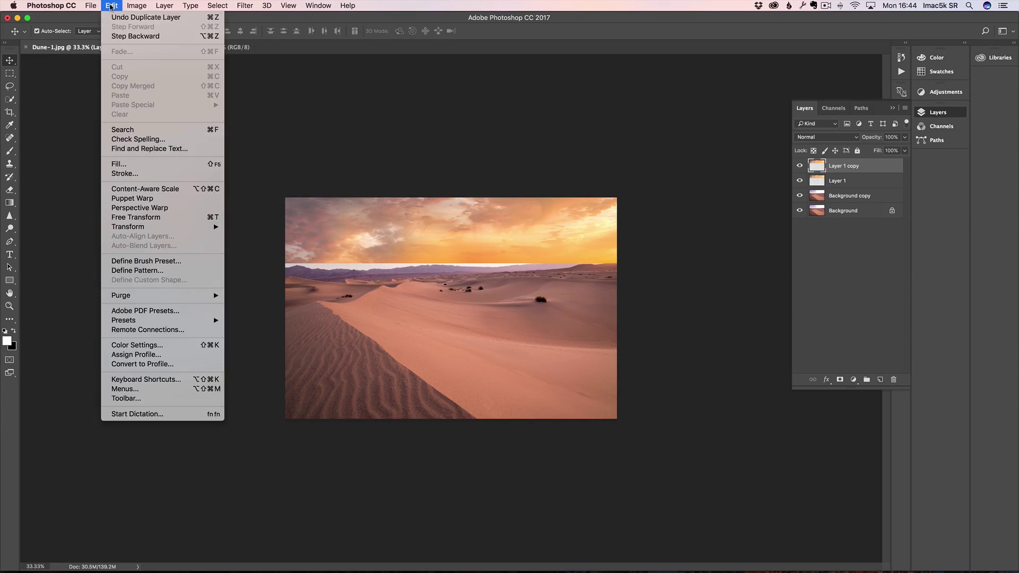
{"action": "left_click", "coordinate": [168, 217]}
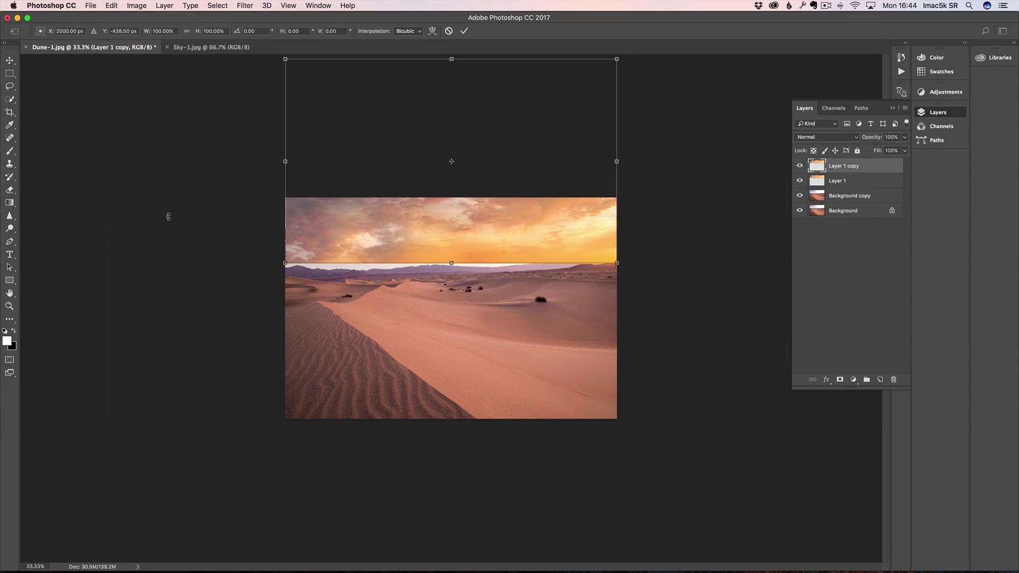
{"action": "right_click", "coordinate": [465, 224]}
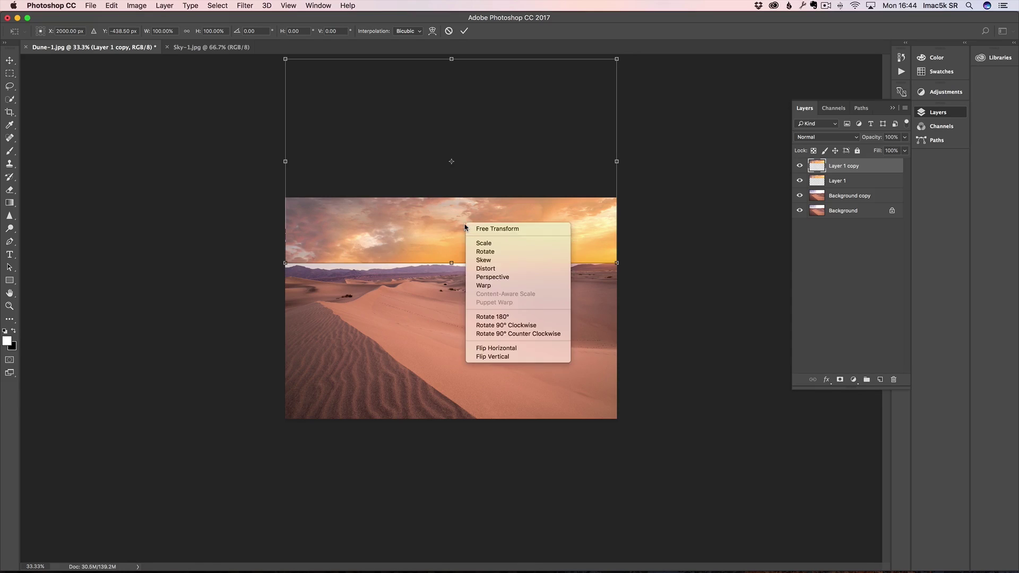
{"action": "left_click", "coordinate": [494, 357]}
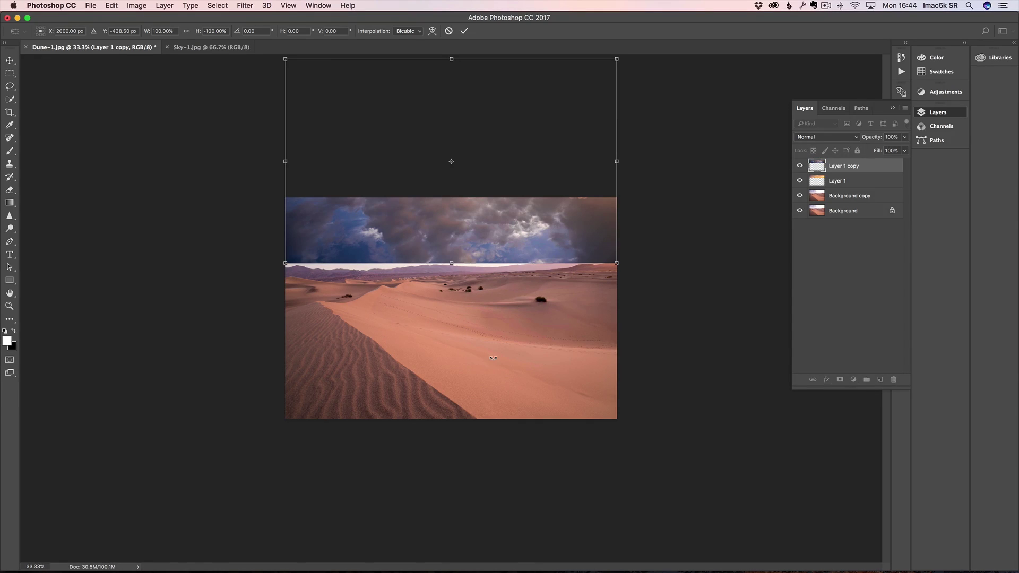
{"action": "left_click_drag", "start_coordinate": [488, 237], "coordinate": [490, 440]}
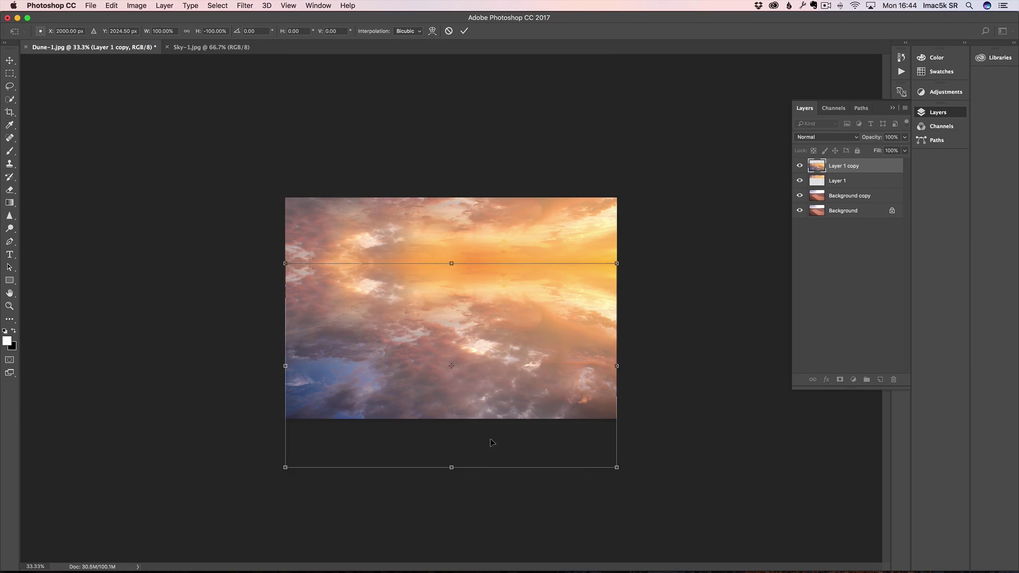
{"action": "key", "text": "Return"}
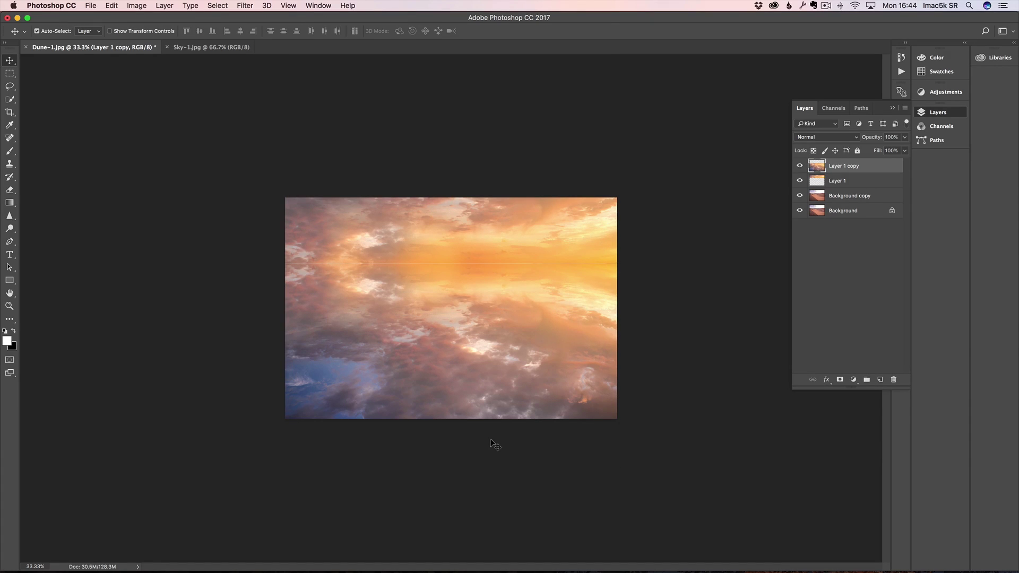
{"action": "key", "text": "z"}
{"action": "left_click", "coordinate": [420, 262]}
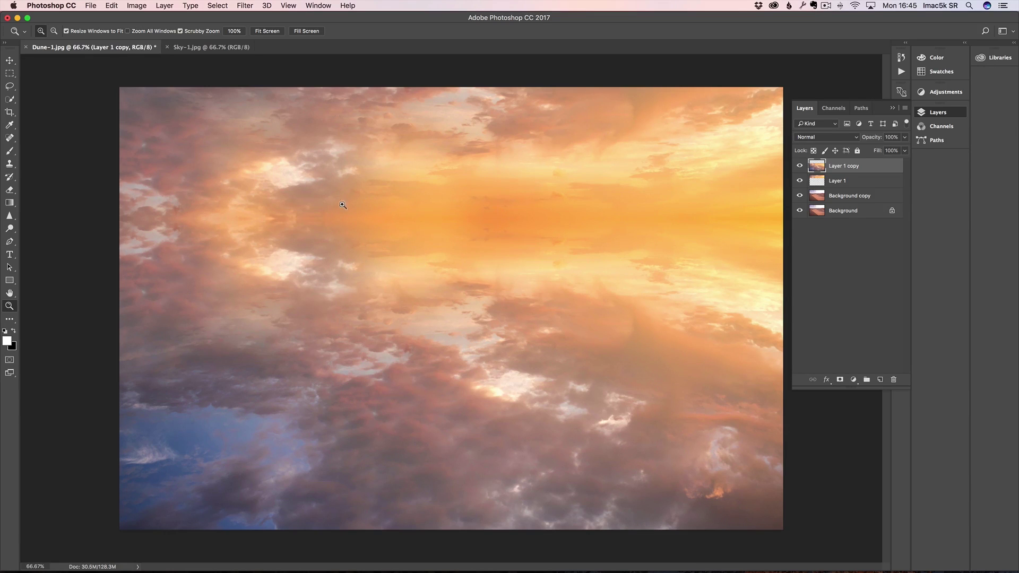
{"action": "left_click", "coordinate": [409, 254], "text": "alt"}
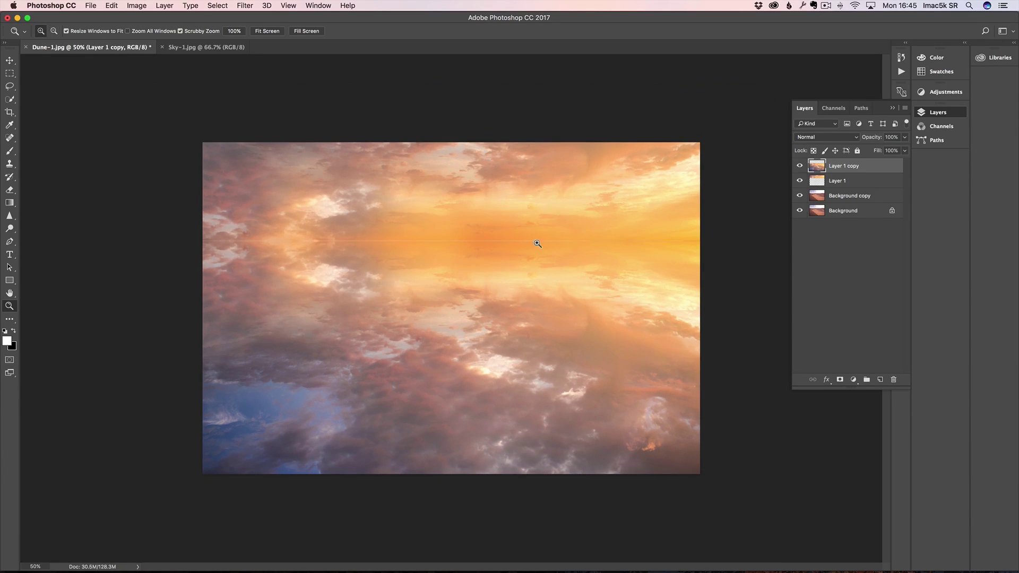
{"action": "left_click", "coordinate": [455, 255]}
{"action": "left_click", "coordinate": [454, 254]}
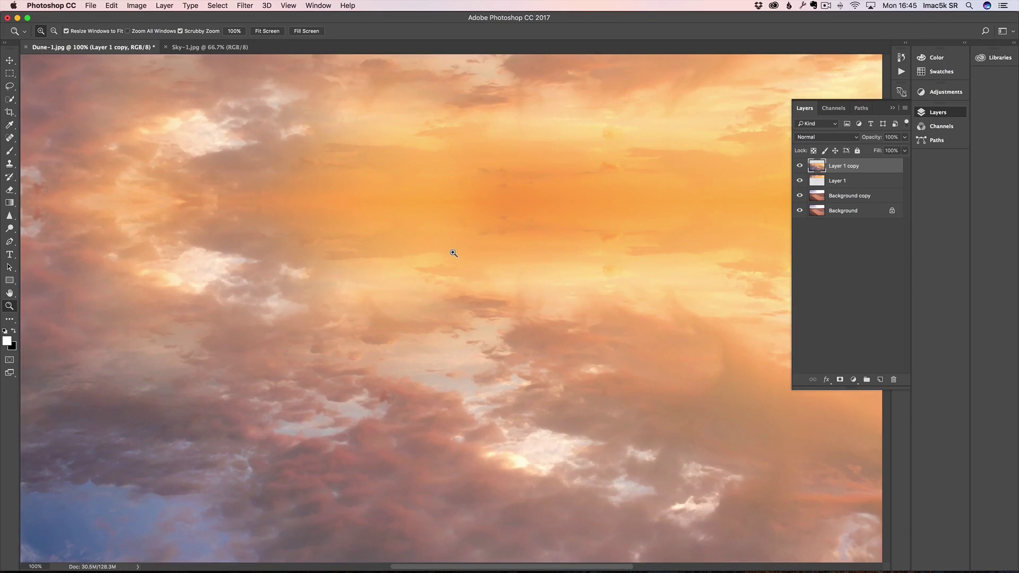
{"action": "left_click", "coordinate": [428, 244], "text": "alt"}
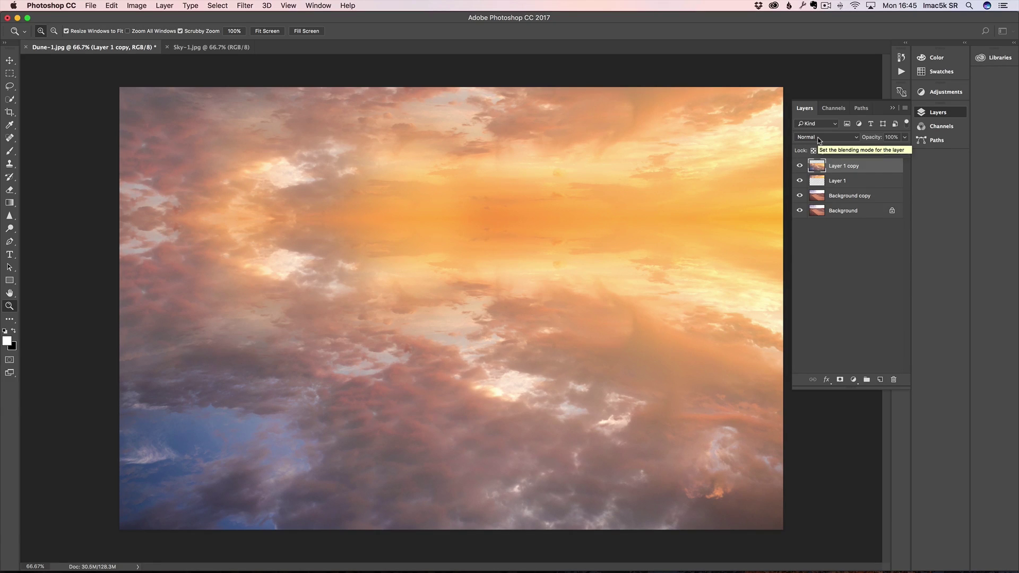
Step: Set both Layer 1 copy and Layer 1 to Multiply, then select both layers
{"action": "left_click", "coordinate": [821, 140]}
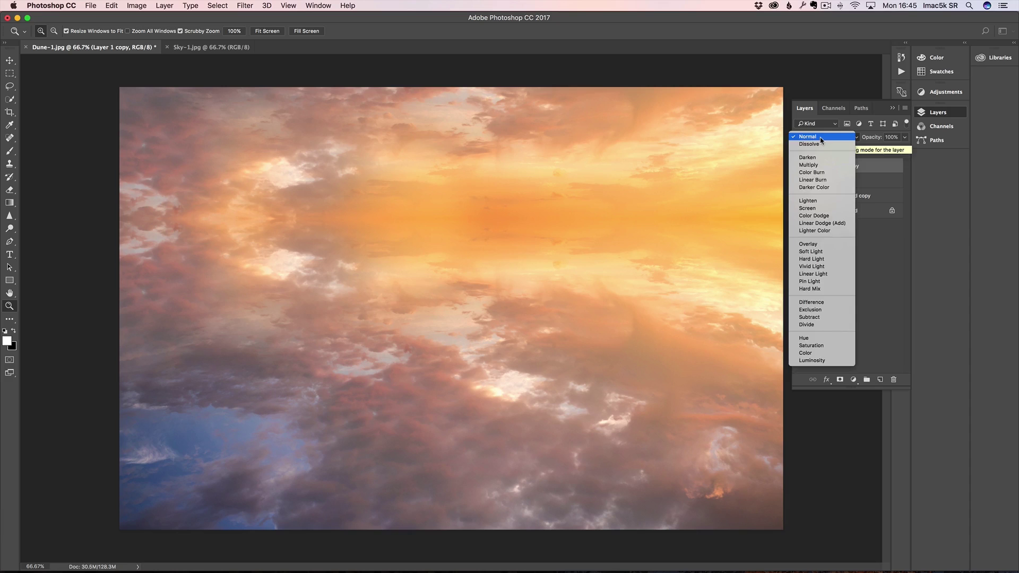
{"action": "left_click", "coordinate": [821, 166]}
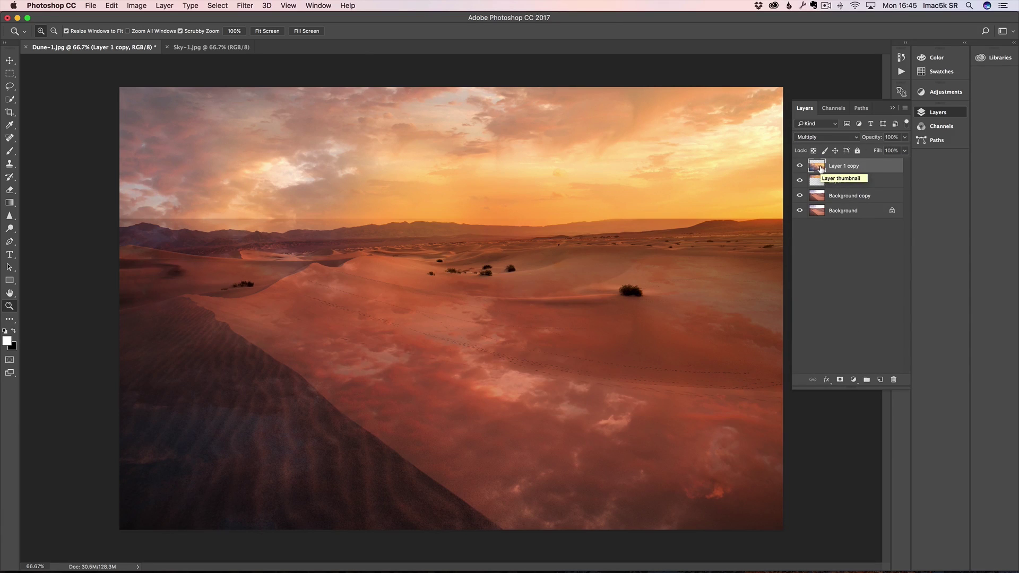
{"action": "left_click", "coordinate": [838, 180]}
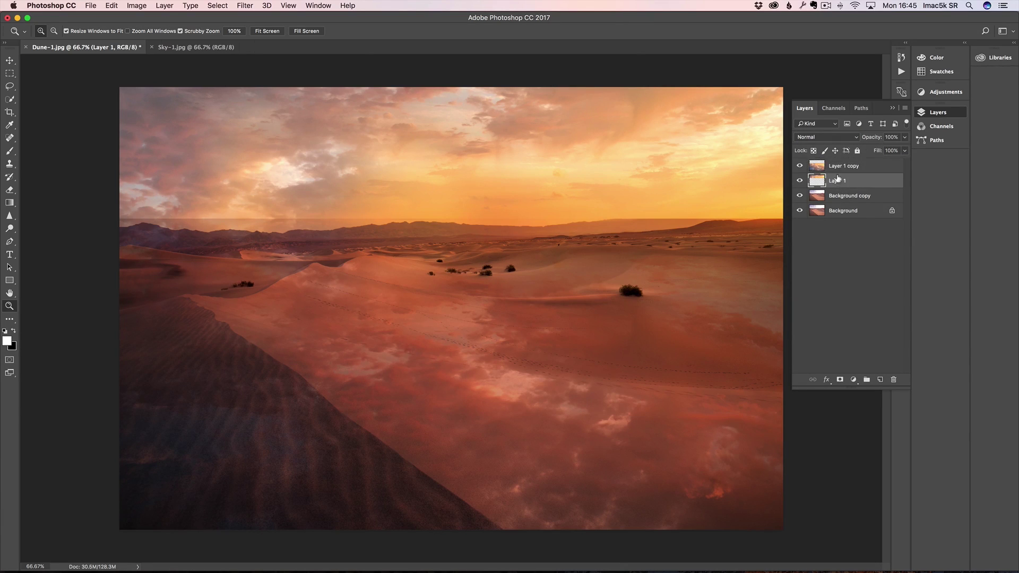
{"action": "left_click", "coordinate": [831, 140]}
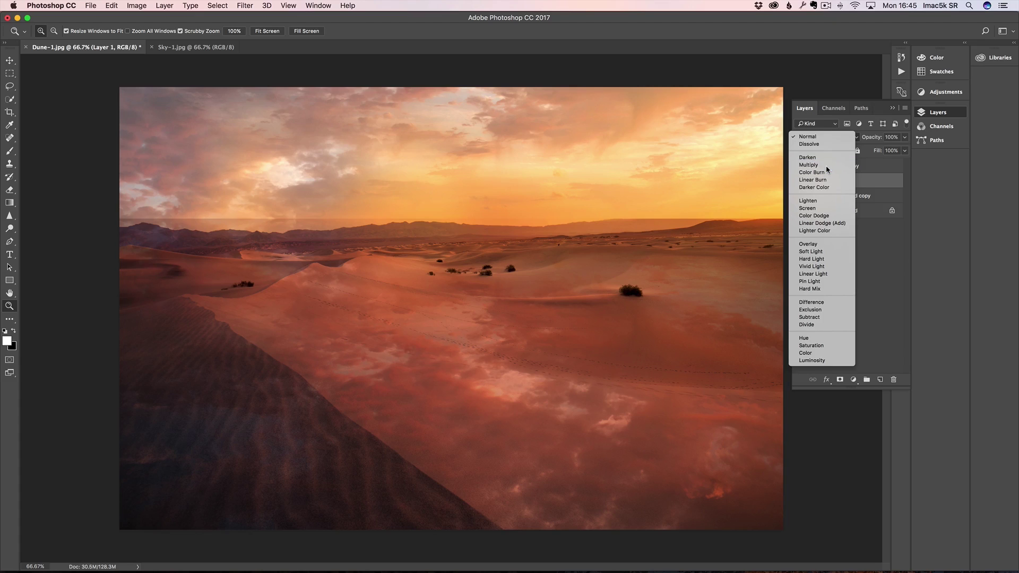
{"action": "left_click", "coordinate": [827, 166]}
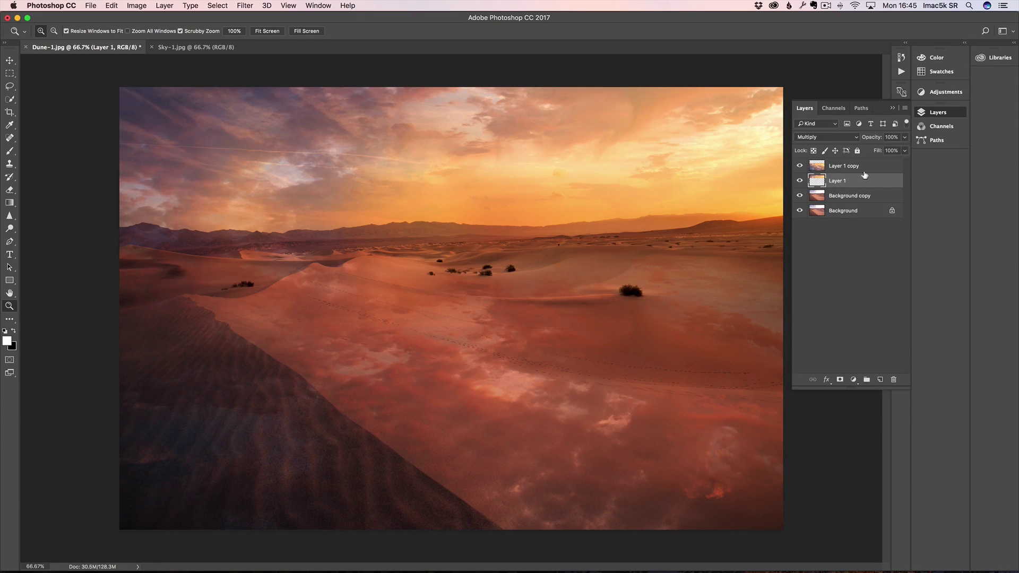
{"action": "left_click", "coordinate": [848, 166], "text": "shift"}
Step: Group both sky layers, name the group 'sky replacement', and toggle its visibility to compare
{"action": "left_click_drag", "start_coordinate": [856, 184], "coordinate": [867, 380]}
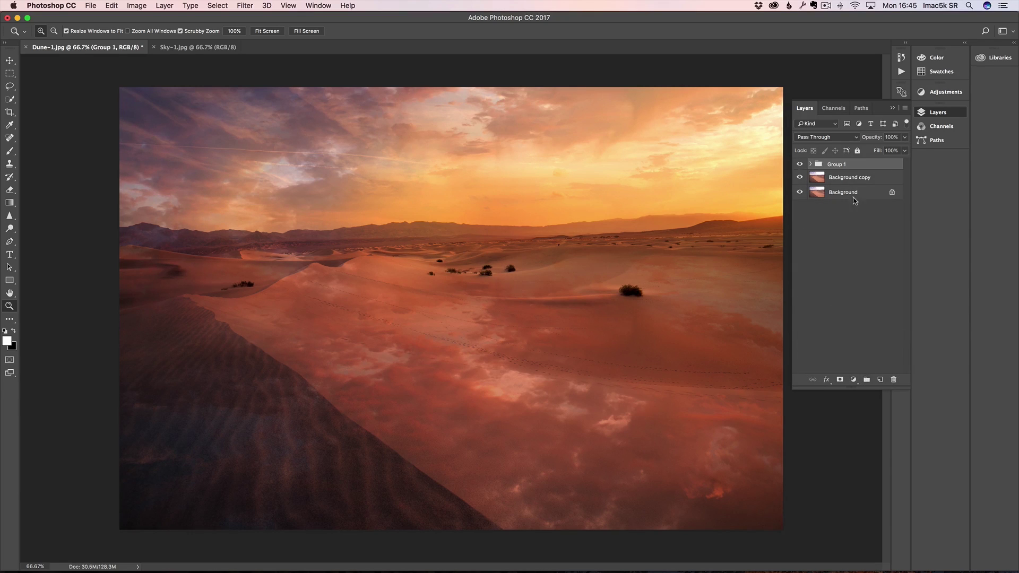
{"action": "double_click", "coordinate": [839, 164]}
{"action": "type", "text": "sky replacemen"}
{"action": "key", "text": "Return"}
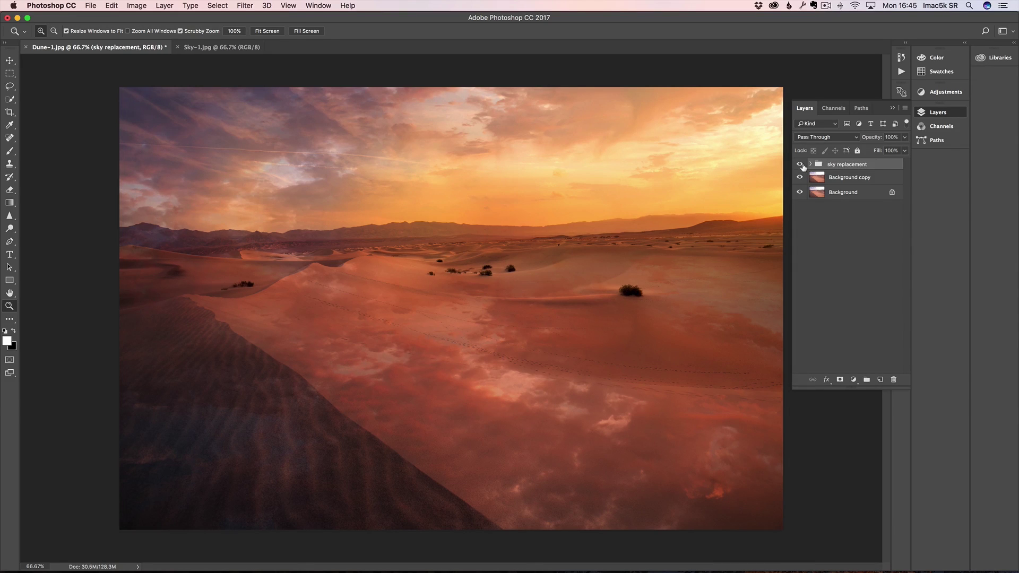
{"action": "left_click", "coordinate": [800, 165]}
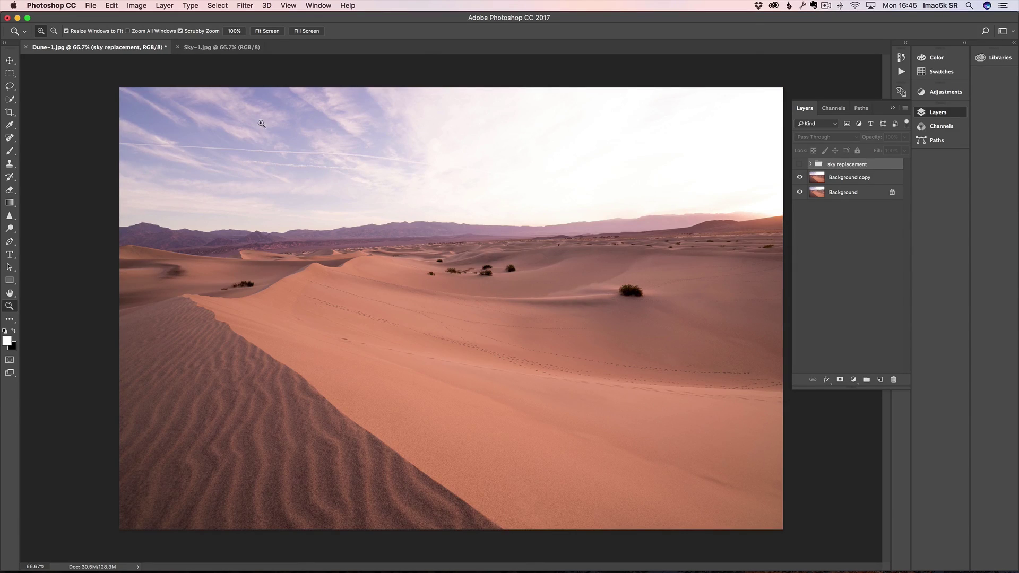
{"action": "left_click", "coordinate": [800, 164]}
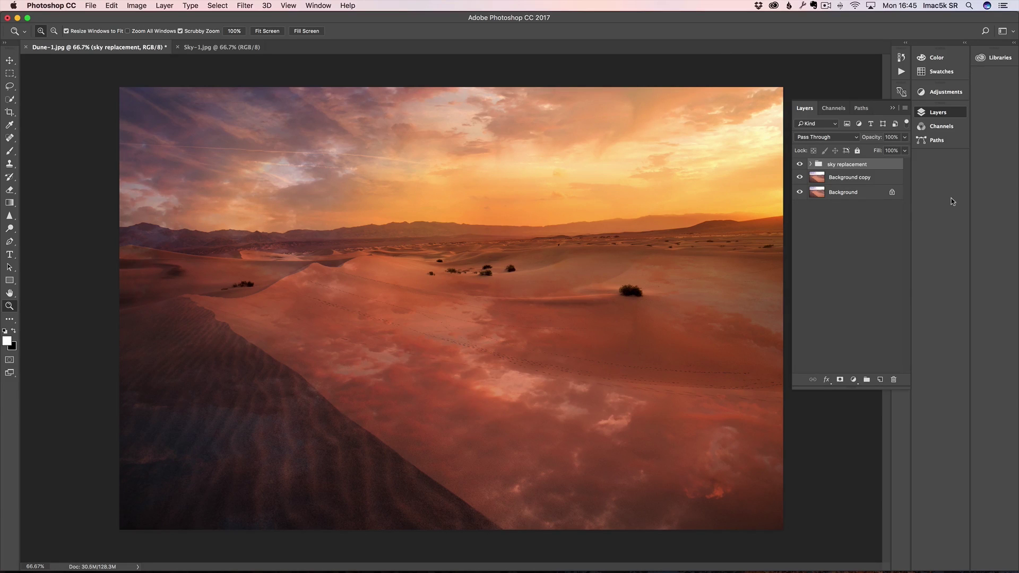
Step: Set Layer 1 copy back to Normal and lasso the area below the horizon with 20 px feather
{"action": "left_click", "coordinate": [811, 164]}
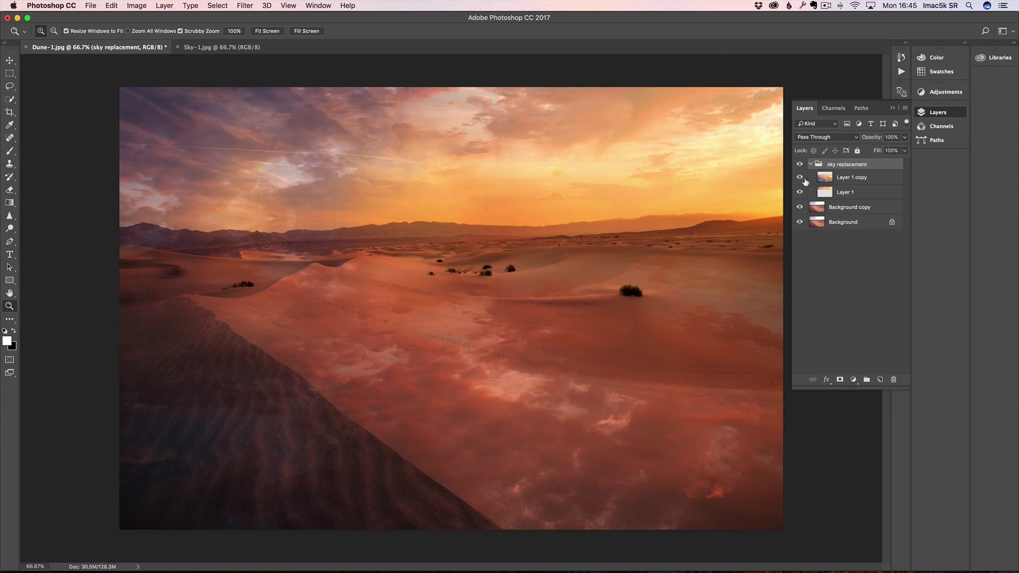
{"action": "left_click", "coordinate": [874, 179]}
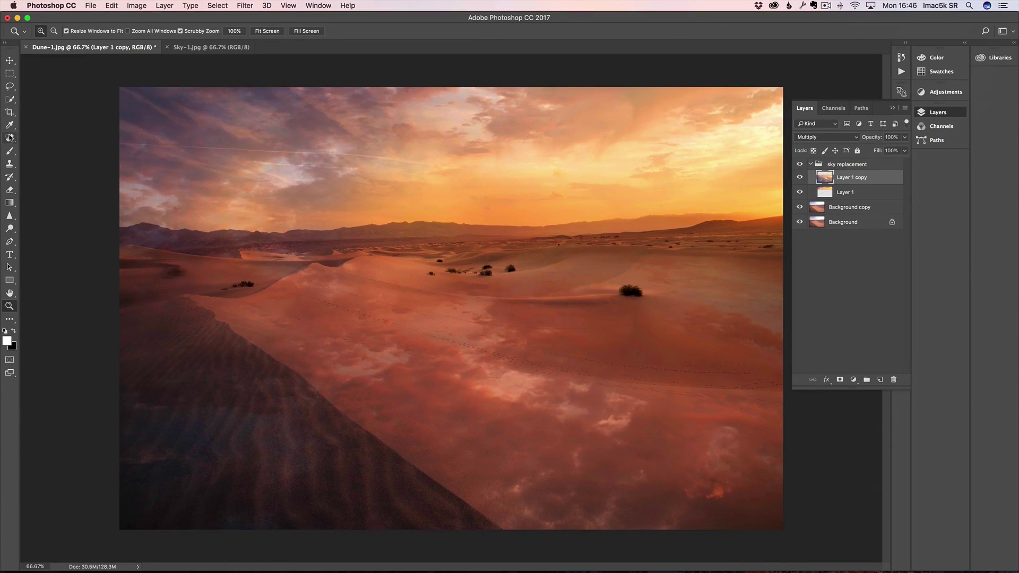
{"action": "left_click", "coordinate": [9, 86]}
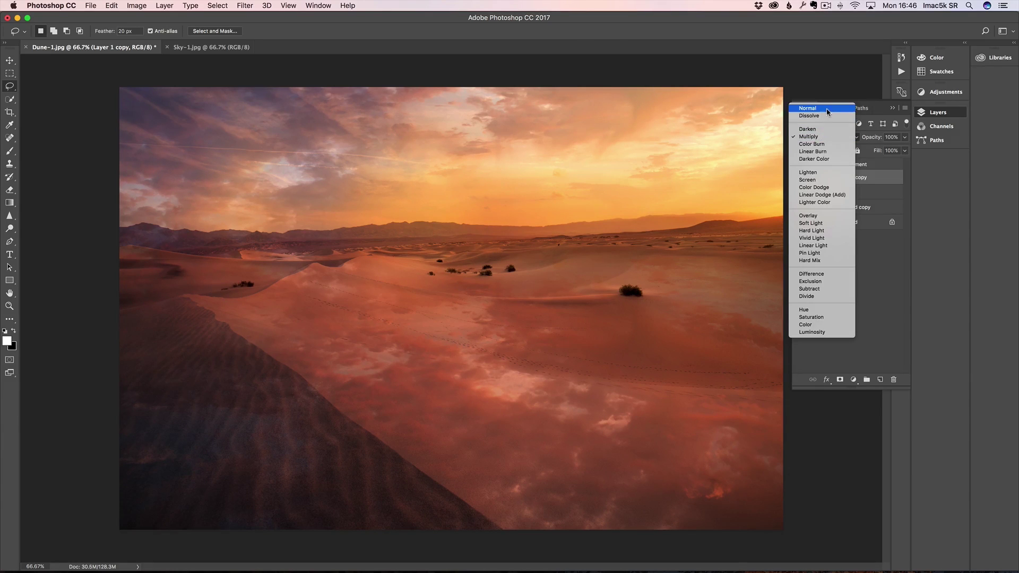
{"action": "left_click", "coordinate": [826, 108]}
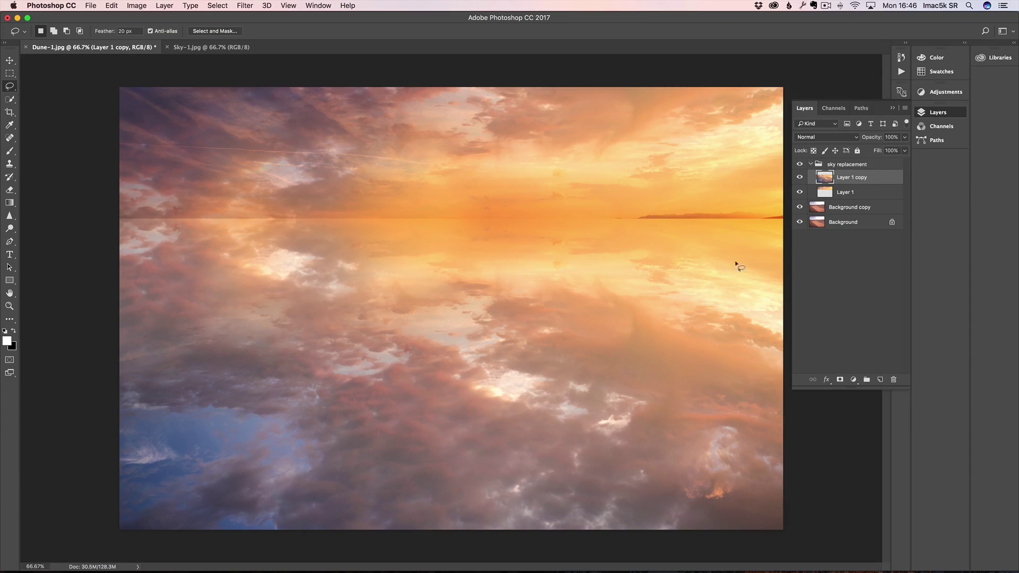
{"action": "mouse_move", "coordinate": [789, 270]}
{"action": "left_mouse_down"}
{"action": "mouse_move", "coordinate": [707, 252]}
{"action": "mouse_move", "coordinate": [420, 246]}
{"action": "mouse_move", "coordinate": [101, 285]}
{"action": "mouse_move", "coordinate": [50, 408]}
{"action": "mouse_move", "coordinate": [122, 525]}
{"action": "mouse_move", "coordinate": [238, 551]}
{"action": "mouse_move", "coordinate": [531, 571]}
{"action": "mouse_move", "coordinate": [801, 542]}
{"action": "mouse_move", "coordinate": [830, 453]}
{"action": "mouse_move", "coordinate": [787, 269]}
{"action": "left_mouse_up"}
Step: Apply a Gaussian Blur of about 53.1 pixels to the selected reflection
{"action": "left_click", "coordinate": [244, 5]}
{"action": "mouse_move", "coordinate": [287, 124]}
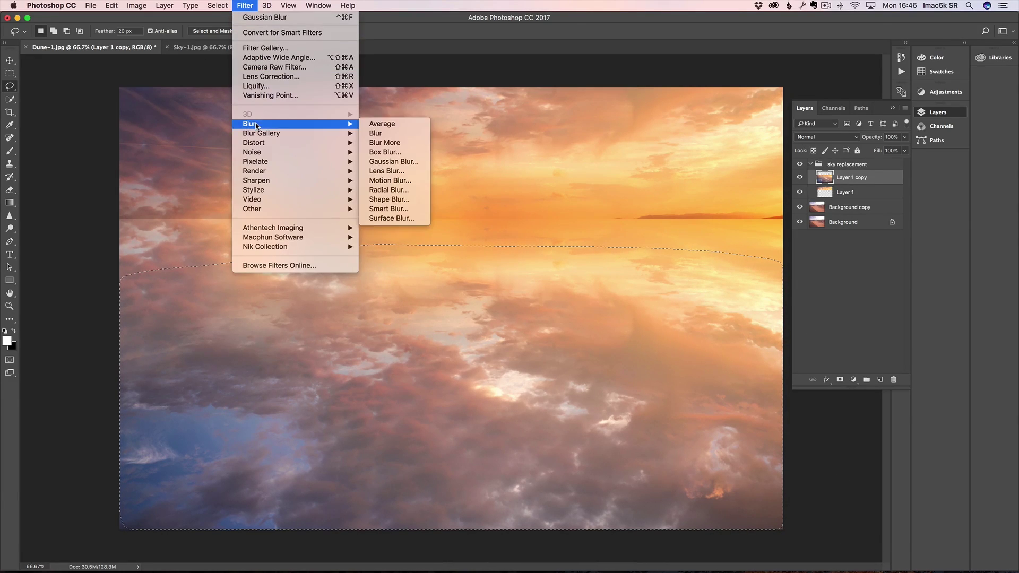
{"action": "left_click", "coordinate": [393, 161]}
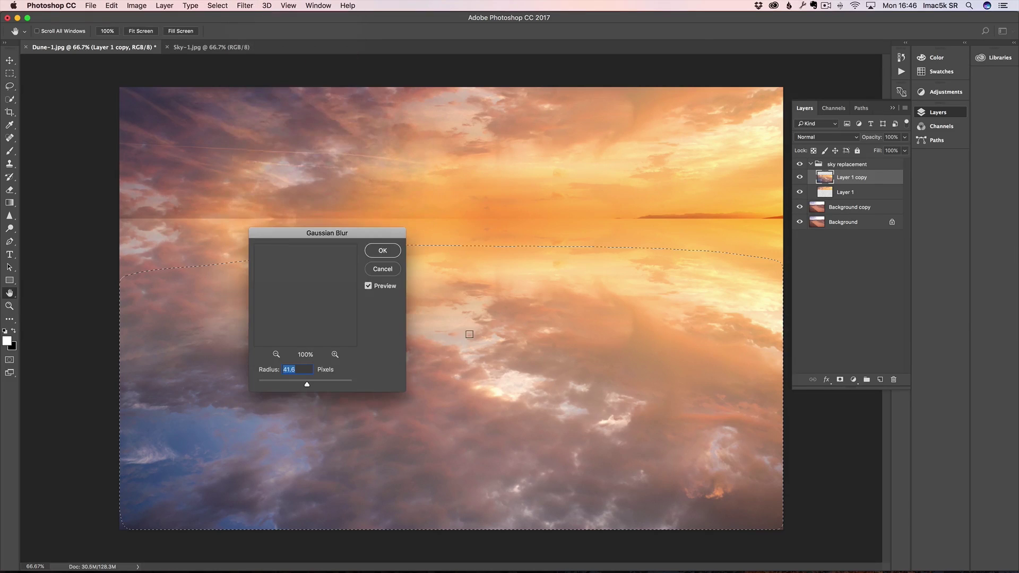
{"action": "left_click_drag", "start_coordinate": [355, 230], "coordinate": [272, 136]}
{"action": "left_click_drag", "start_coordinate": [224, 290], "coordinate": [228, 292]}
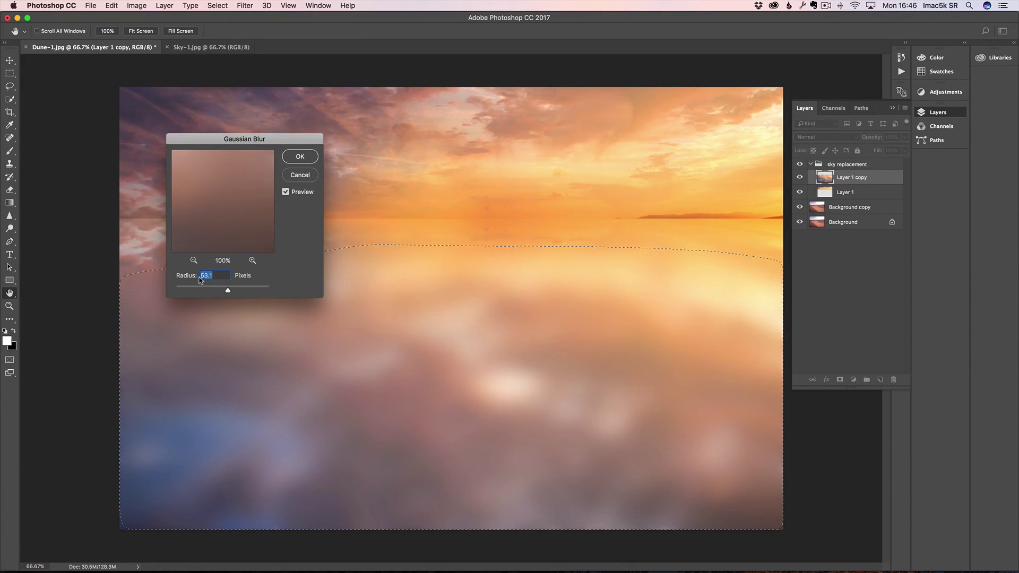
{"action": "left_click", "coordinate": [301, 157]}
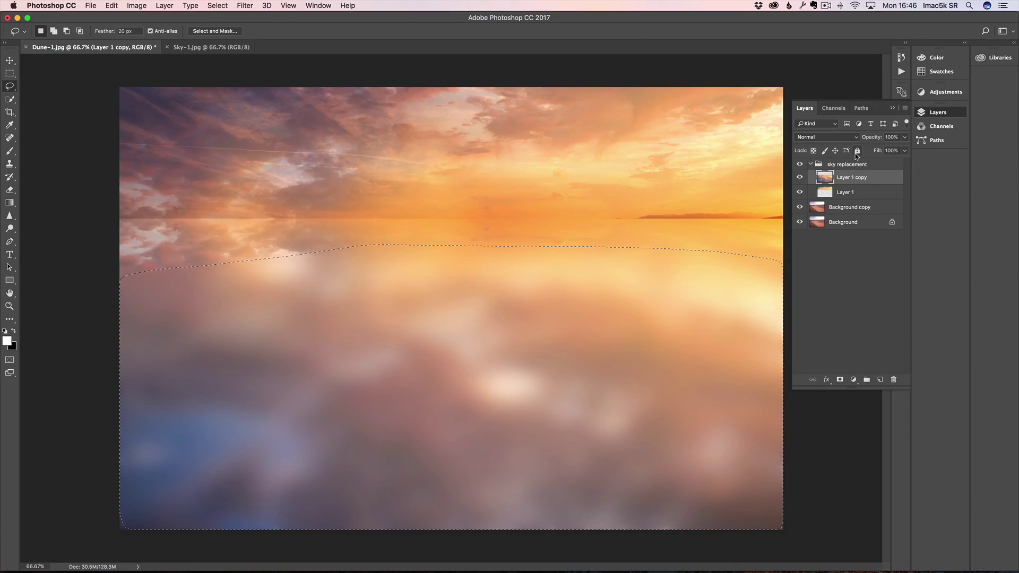
Step: Deselect and set the blurred reflection layer to Multiply
{"action": "key", "text": "super+d"}
{"action": "left_click", "coordinate": [833, 141]}
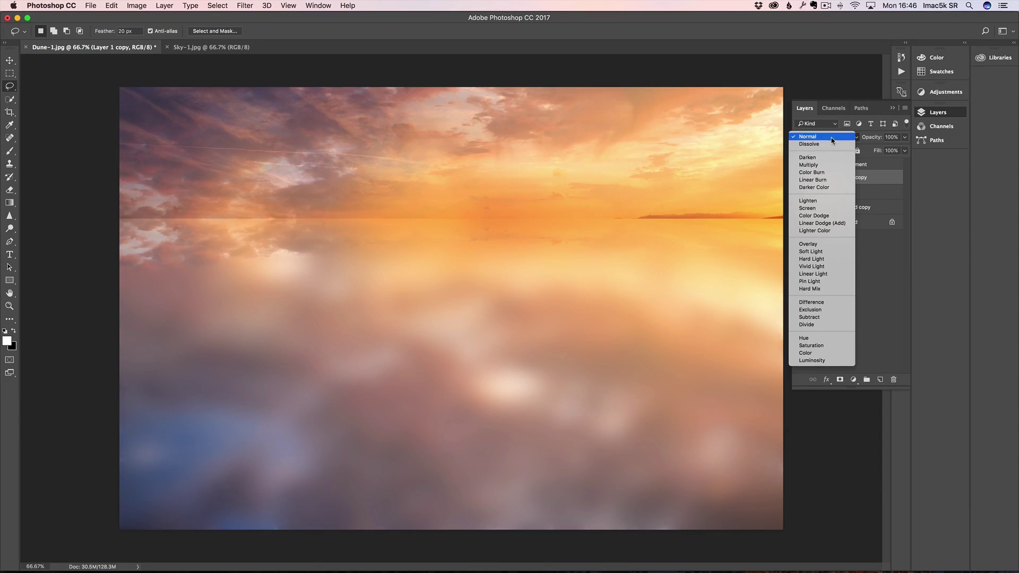
{"action": "left_click", "coordinate": [826, 165]}
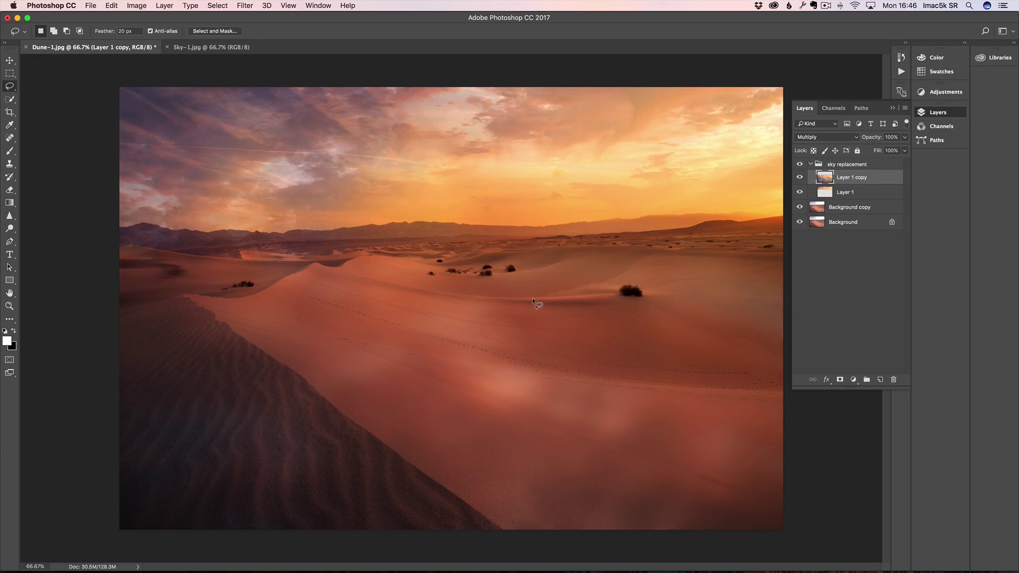
Step: Select and collapse the sky replacement group, lower its opacity to 91%, and add a layer mask
{"action": "left_click", "coordinate": [830, 167]}
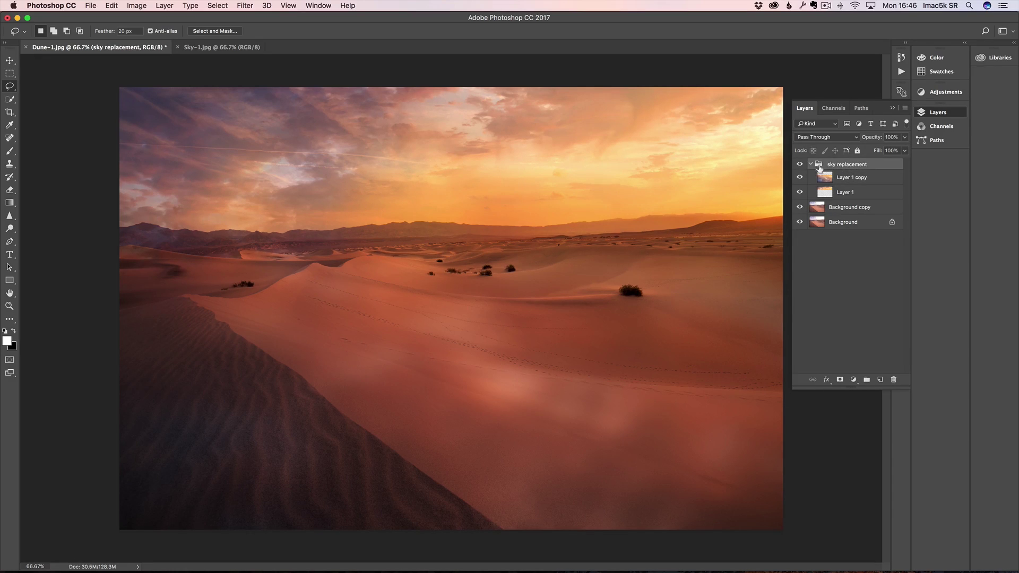
{"action": "left_click", "coordinate": [811, 164]}
{"action": "left_click", "coordinate": [800, 164]}
{"action": "left_click", "coordinate": [800, 165]}
{"action": "left_click_drag", "start_coordinate": [876, 139], "coordinate": [872, 140]}
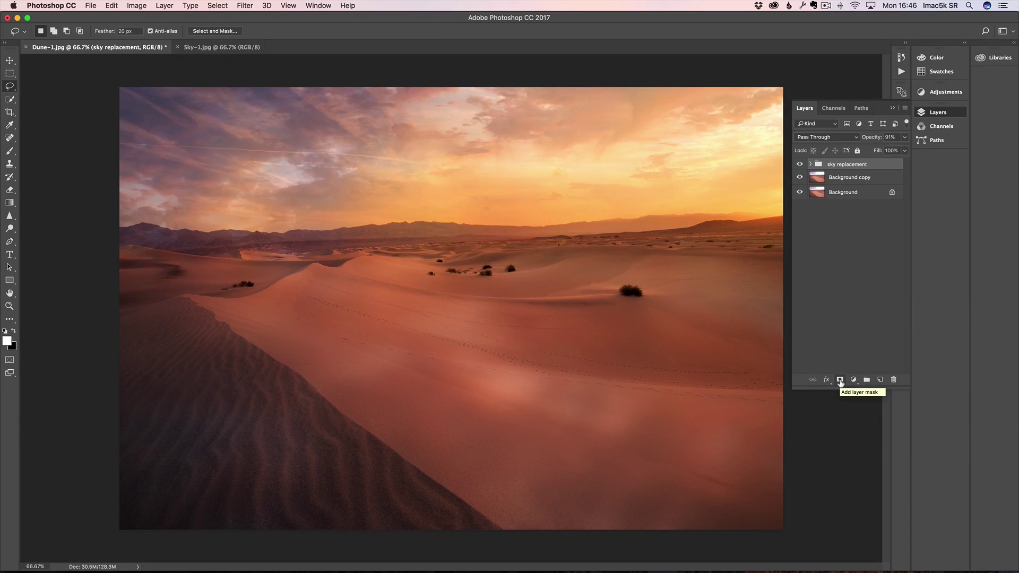
{"action": "left_click", "coordinate": [840, 380]}
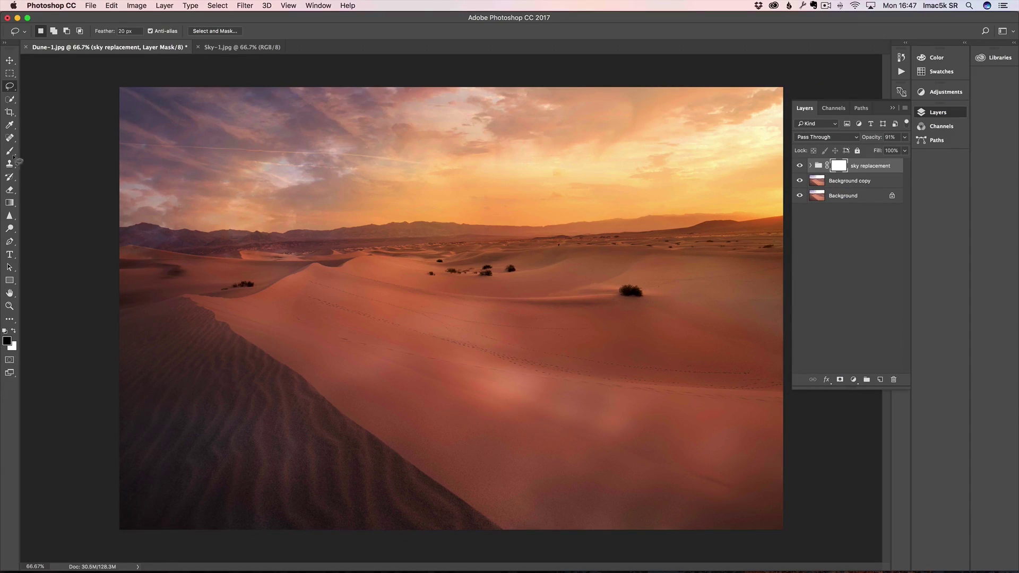
Step: Paint black at about 23% brush opacity on the group mask over the lower dunes
{"action": "key", "text": "b"}
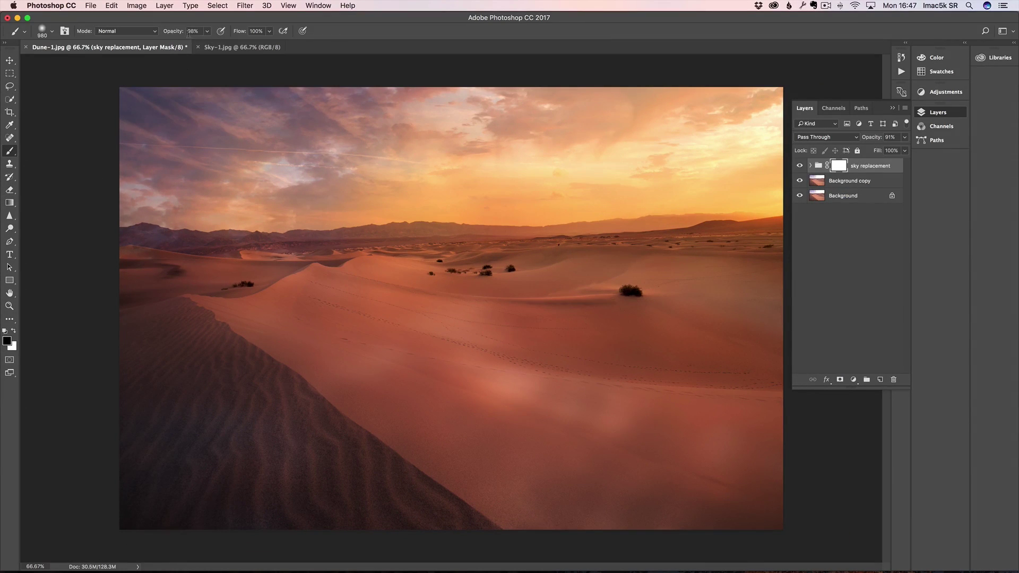
{"action": "left_click_drag", "start_coordinate": [173, 35], "coordinate": [139, 40]}
{"action": "mouse_move", "coordinate": [656, 376]}
{"action": "left_mouse_down"}
{"action": "mouse_move", "coordinate": [680, 365]}
{"action": "mouse_move", "coordinate": [656, 367]}
{"action": "left_mouse_up"}
{"action": "mouse_move", "coordinate": [735, 471]}
{"action": "left_mouse_down"}
{"action": "mouse_move", "coordinate": [334, 454]}
{"action": "mouse_move", "coordinate": [625, 455]}
{"action": "mouse_move", "coordinate": [249, 434]}
{"action": "left_mouse_up"}
{"action": "mouse_move", "coordinate": [318, 364]}
{"action": "left_mouse_down"}
{"action": "mouse_move", "coordinate": [556, 395]}
{"action": "mouse_move", "coordinate": [424, 341]}
{"action": "mouse_move", "coordinate": [555, 319]}
{"action": "mouse_move", "coordinate": [698, 362]}
{"action": "mouse_move", "coordinate": [394, 338]}
{"action": "mouse_move", "coordinate": [382, 372]}
{"action": "mouse_move", "coordinate": [473, 433]}
{"action": "mouse_move", "coordinate": [248, 387]}
{"action": "mouse_move", "coordinate": [228, 518]}
{"action": "left_mouse_up"}
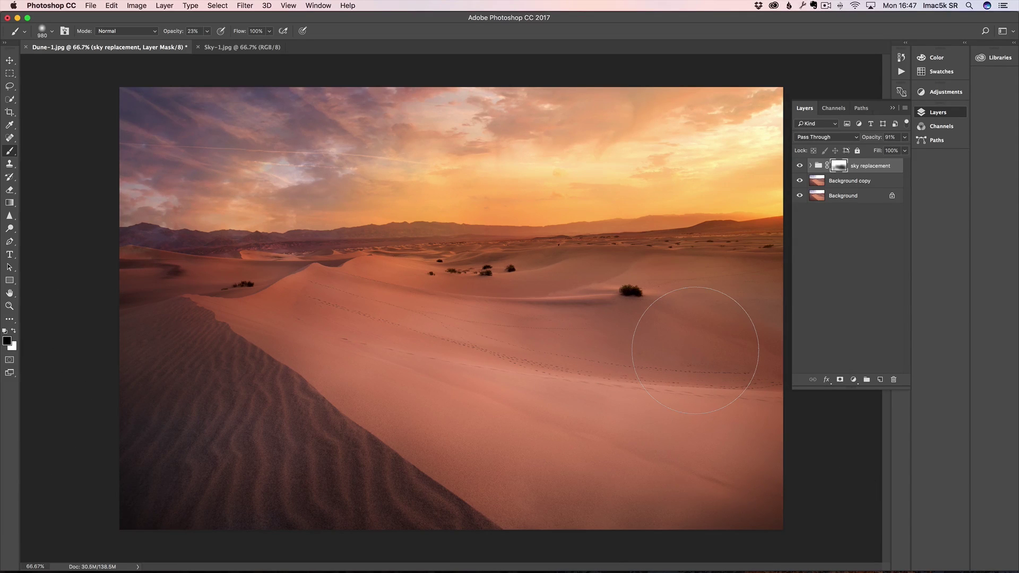
Step: Compare with the original, hide the sky replacement group, and select Background copy
{"action": "left_click", "coordinate": [800, 166]}
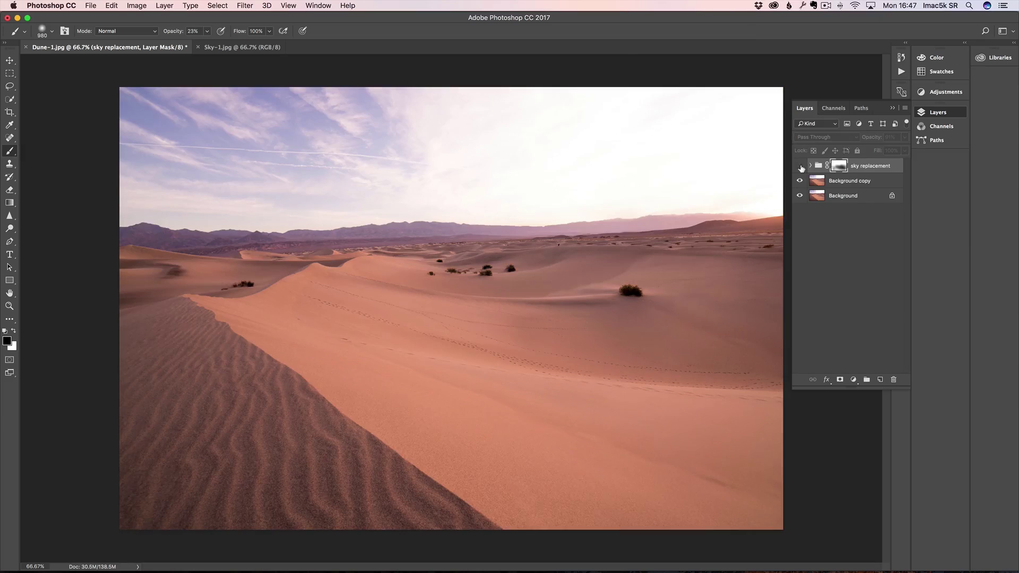
{"action": "left_click", "coordinate": [800, 166]}
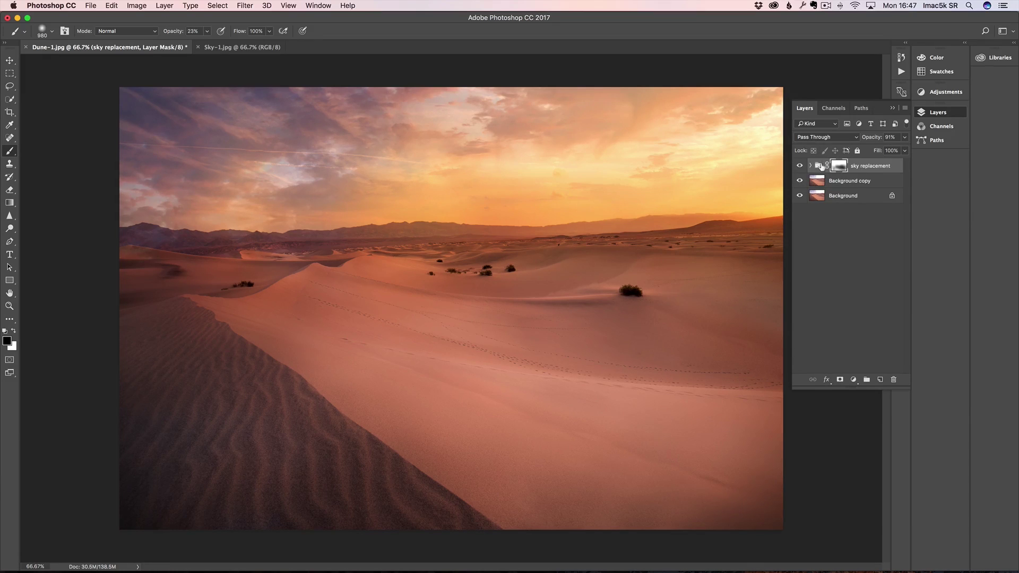
{"action": "left_click", "coordinate": [811, 166]}
{"action": "left_click", "coordinate": [810, 166]}
{"action": "left_click", "coordinate": [800, 166]}
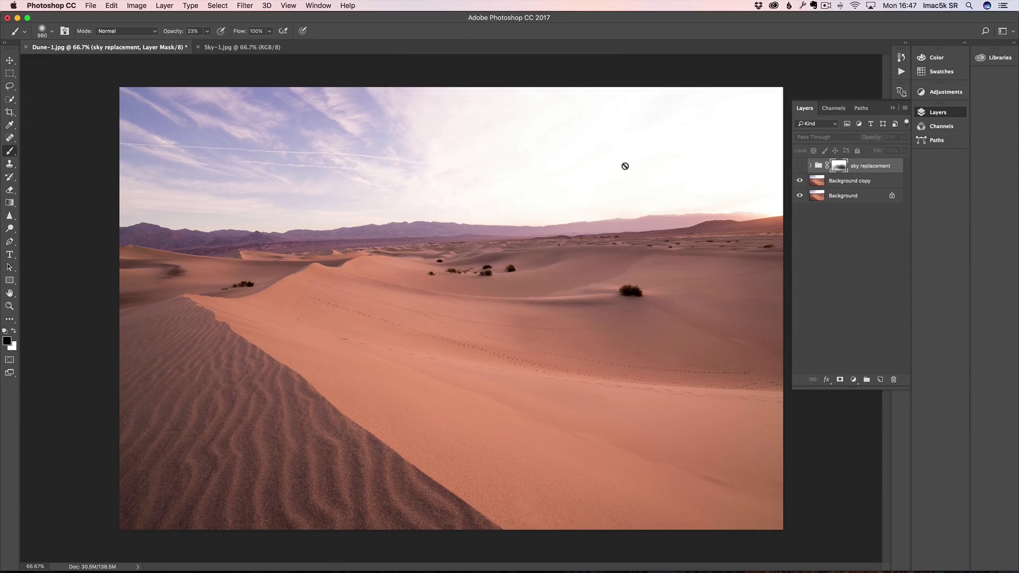
{"action": "left_click", "coordinate": [842, 182]}
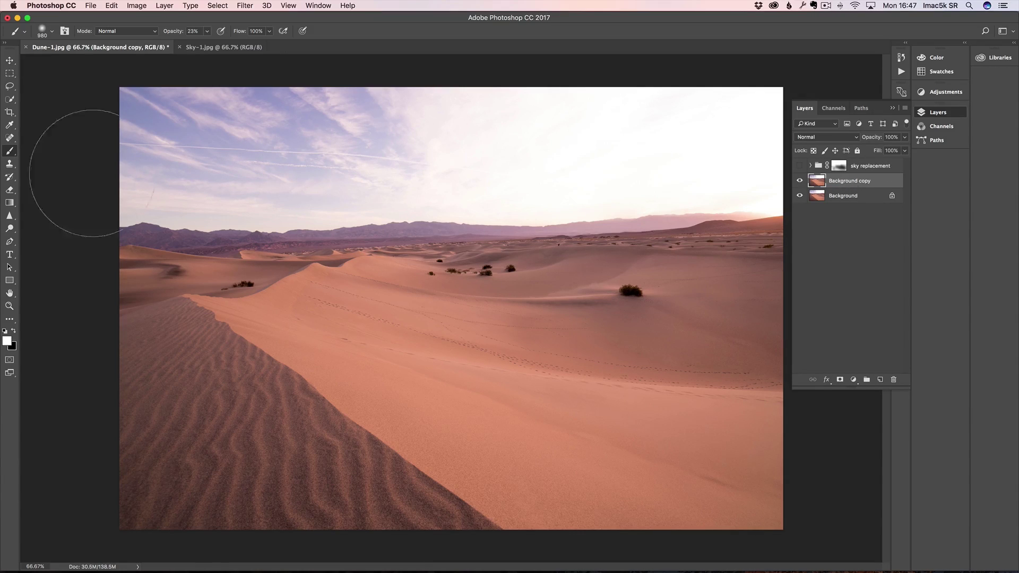
Step: Paint the blue sky white at 100% with a ~596 px brush, then show sky replacement
{"action": "left_click_drag", "start_coordinate": [174, 33], "coordinate": [308, 35]}
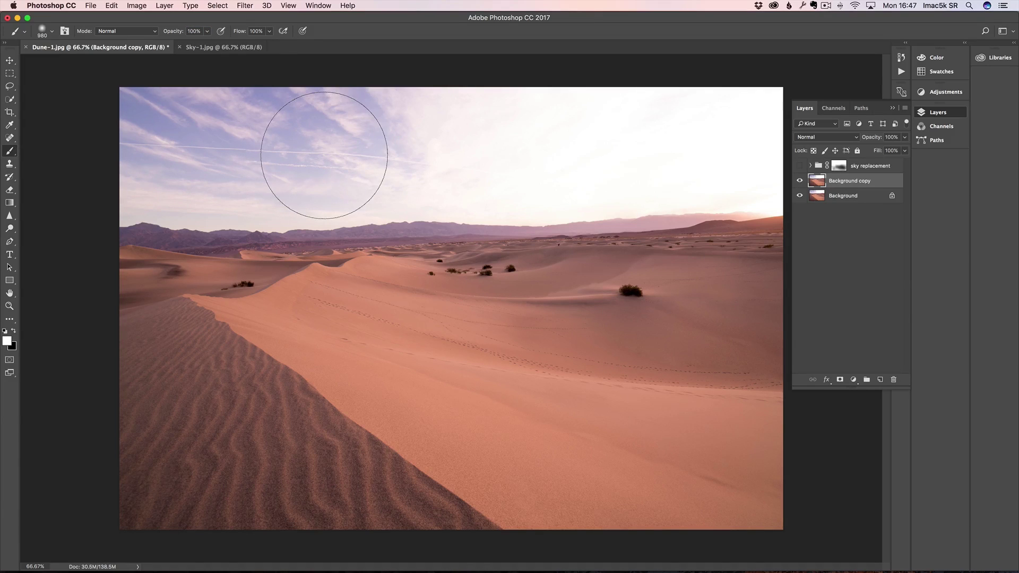
{"action": "left_click_drag", "start_coordinate": [323, 144], "coordinate": [254, 146]}
{"action": "mouse_move", "coordinate": [441, 126]}
{"action": "left_mouse_down"}
{"action": "mouse_move", "coordinate": [155, 109]}
{"action": "mouse_move", "coordinate": [164, 167]}
{"action": "mouse_move", "coordinate": [342, 175]}
{"action": "left_mouse_up"}
{"action": "left_click_drag", "start_coordinate": [438, 172], "coordinate": [253, 157]}
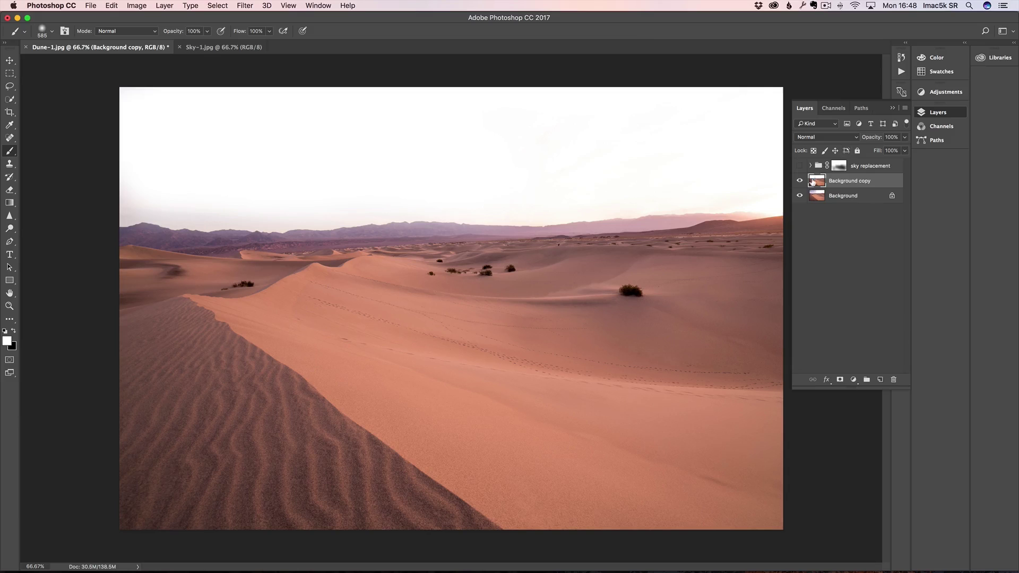
{"action": "left_click", "coordinate": [800, 167]}
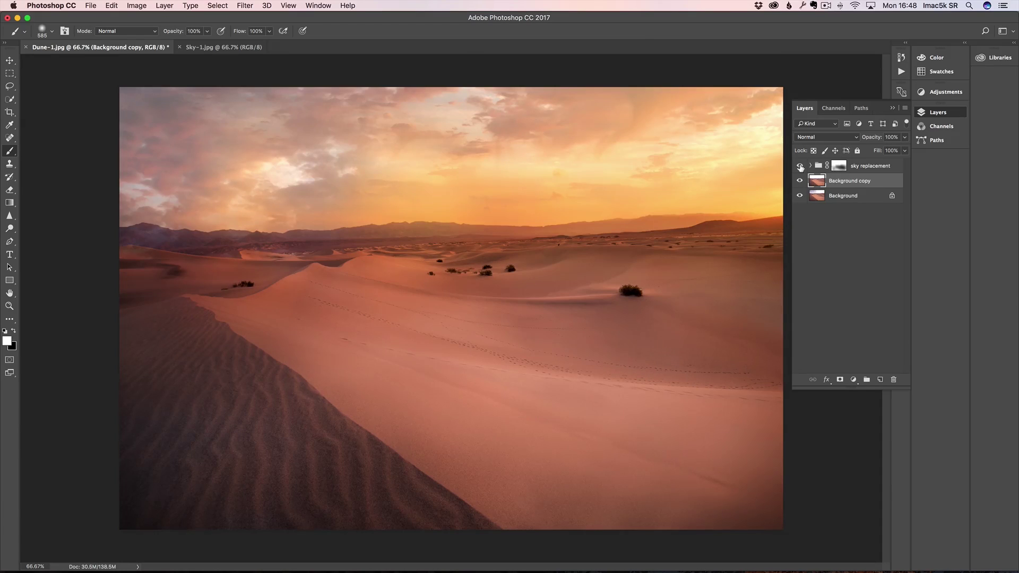
{"action": "key", "text": "z"}
{"action": "left_click", "coordinate": [626, 274], "text": "alt"}
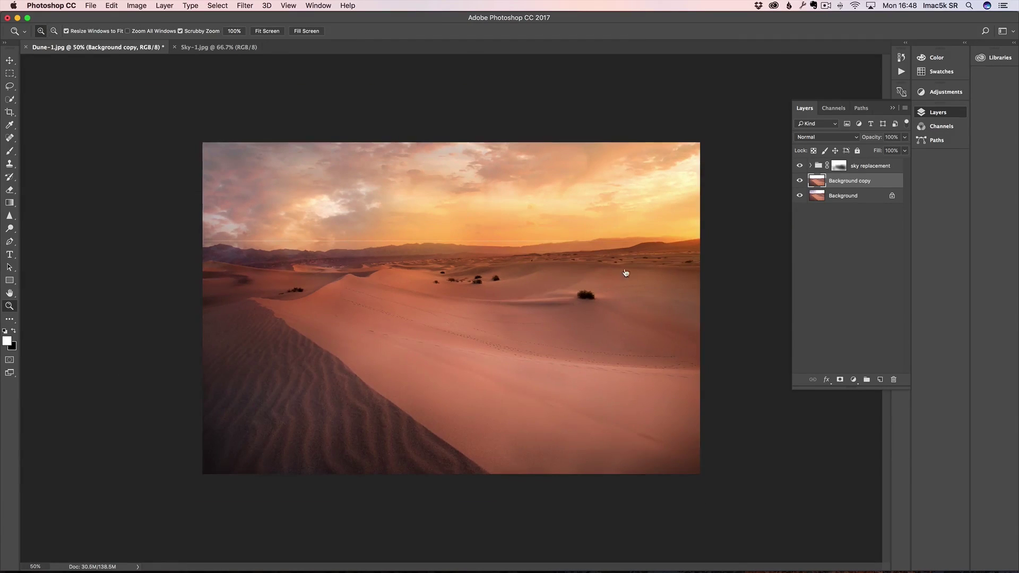
{"action": "left_click", "coordinate": [801, 166]}
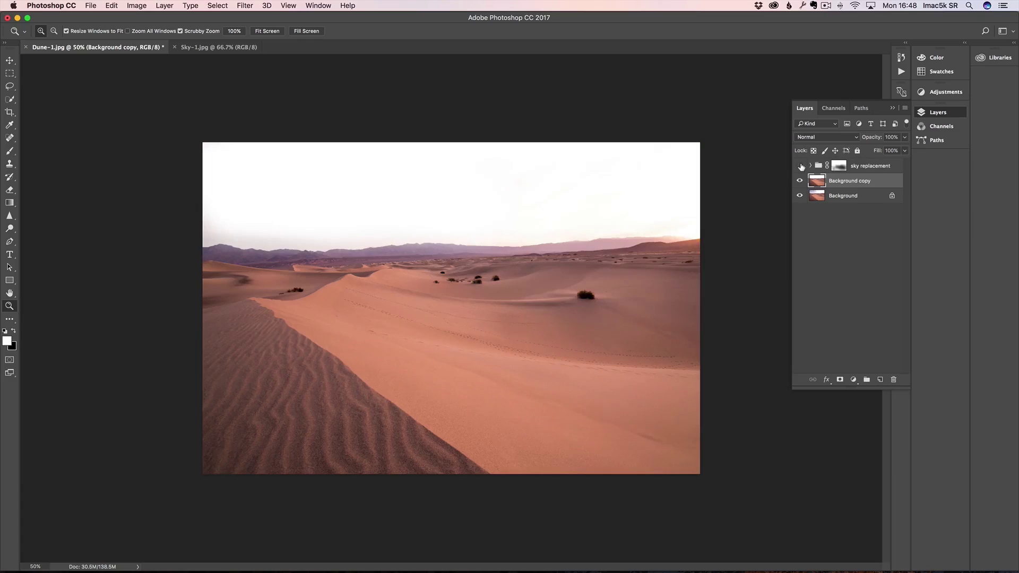
{"action": "left_click", "coordinate": [801, 166]}
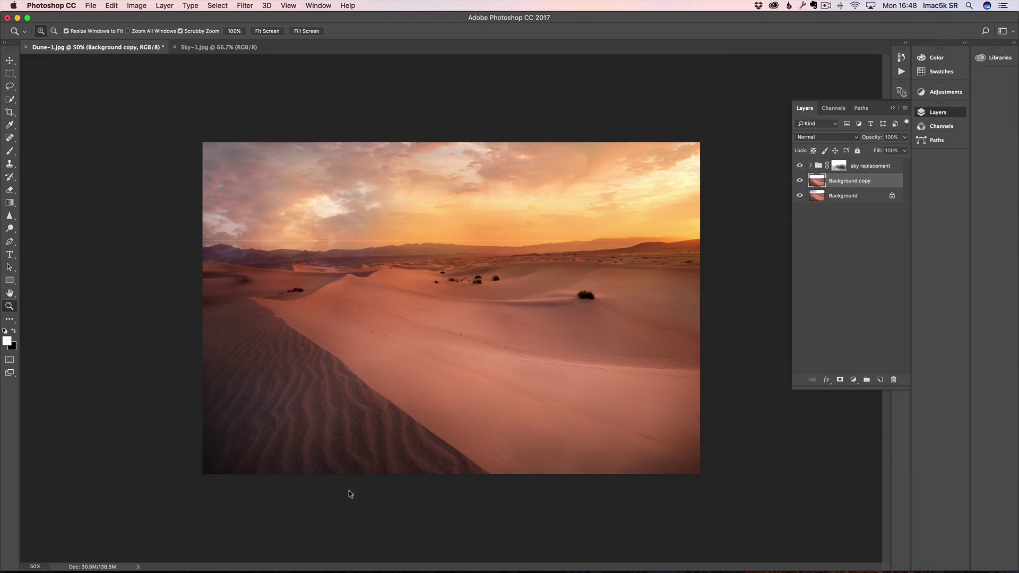
{"action": "left_click", "coordinate": [839, 166]}
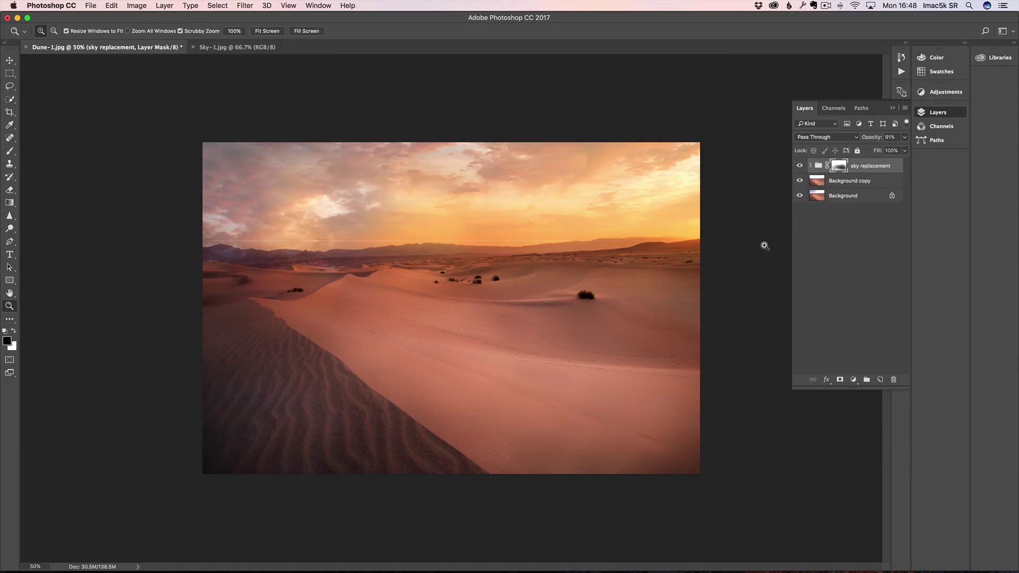
{"action": "key", "text": "b"}
{"action": "key", "text": "x"}
{"action": "left_click_drag", "start_coordinate": [171, 33], "coordinate": [137, 41]}
{"action": "right_click", "coordinate": [130, 443]}
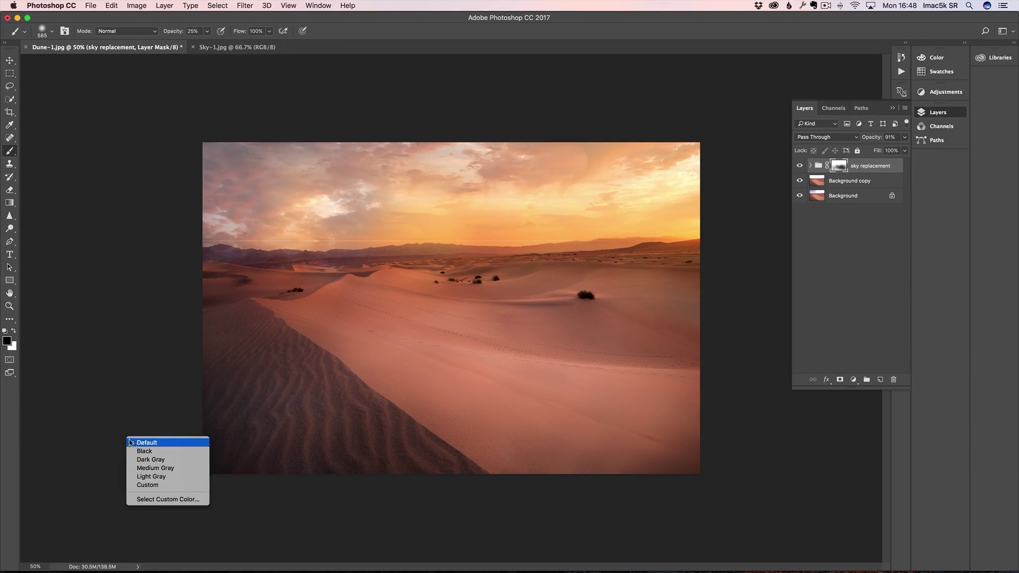
{"action": "left_click", "coordinate": [288, 424]}
{"action": "left_click_drag", "start_coordinate": [272, 423], "coordinate": [289, 423], "text": "ctrl+alt"}
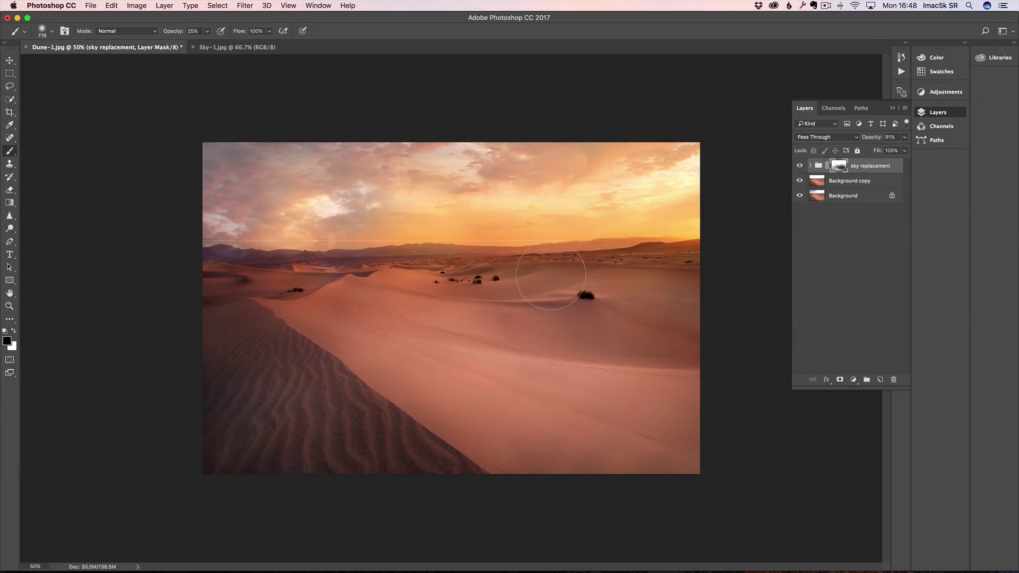
{"action": "key", "text": "z"}
{"action": "left_click", "coordinate": [512, 277]}
{"action": "left_click", "coordinate": [800, 167]}
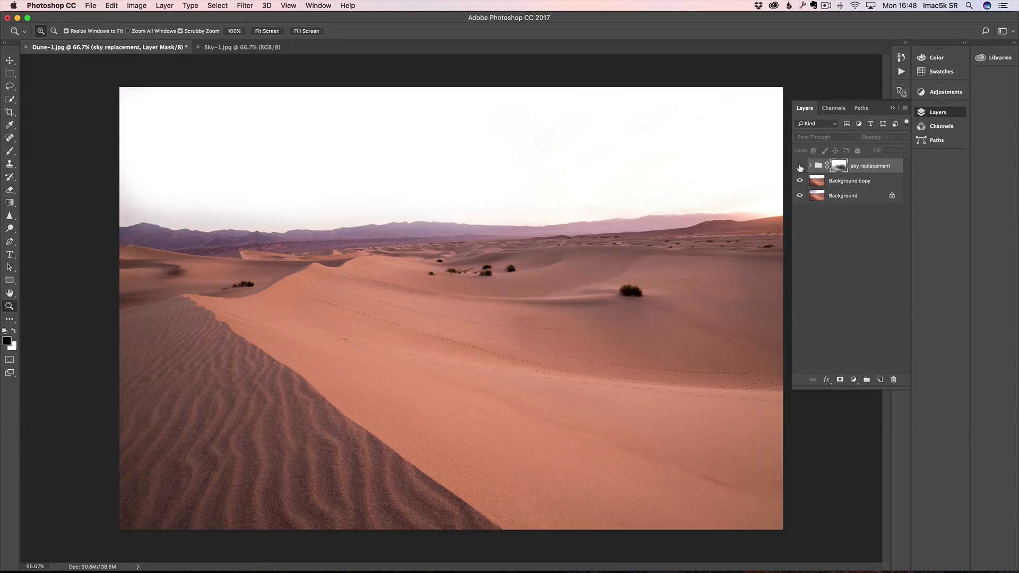
{"action": "left_click", "coordinate": [800, 167]}
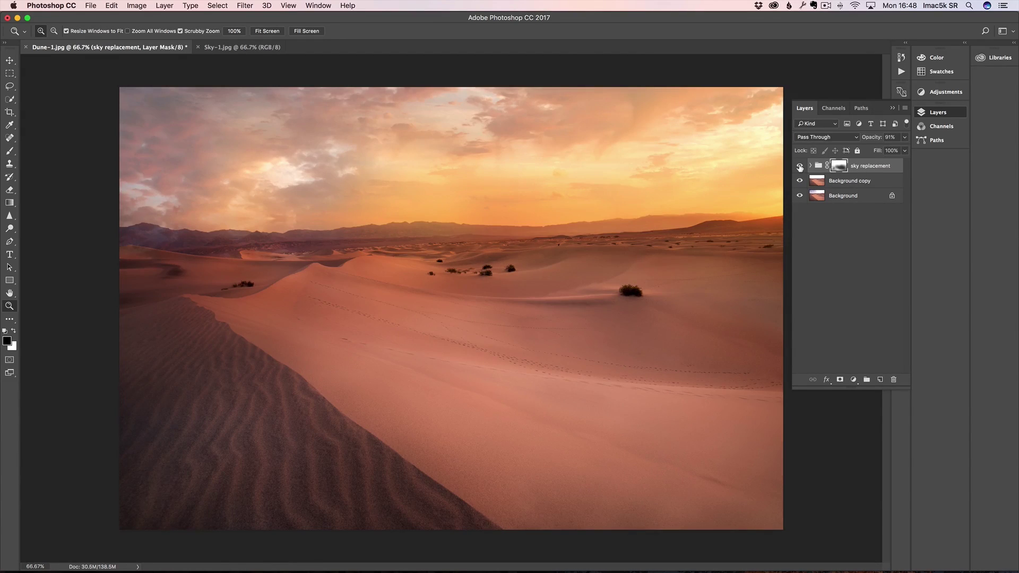
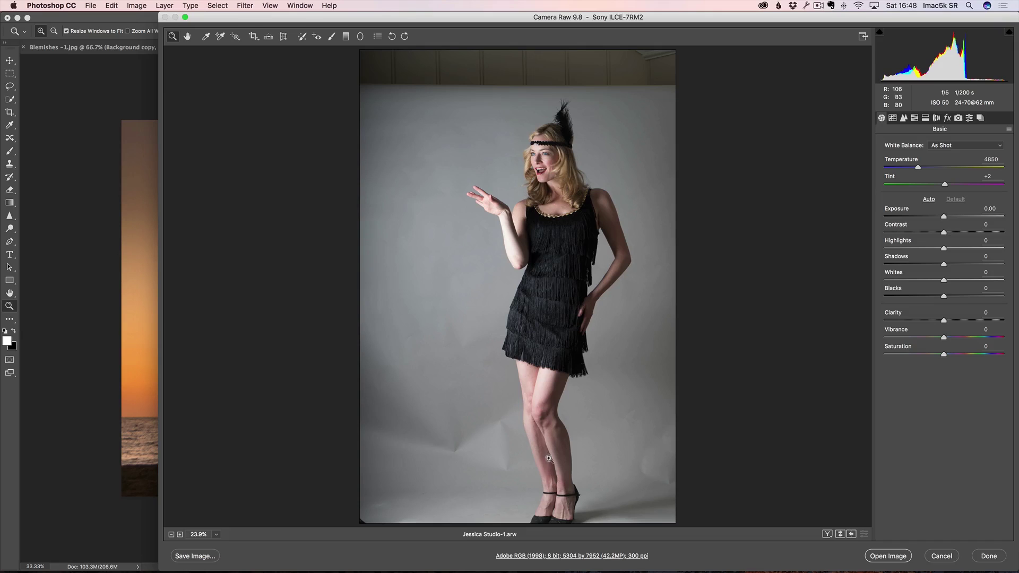
Step: Set Camera Raw's workflow options to open the portrait in Photoshop as a Smart Object
{"action": "left_click", "coordinate": [555, 558]}
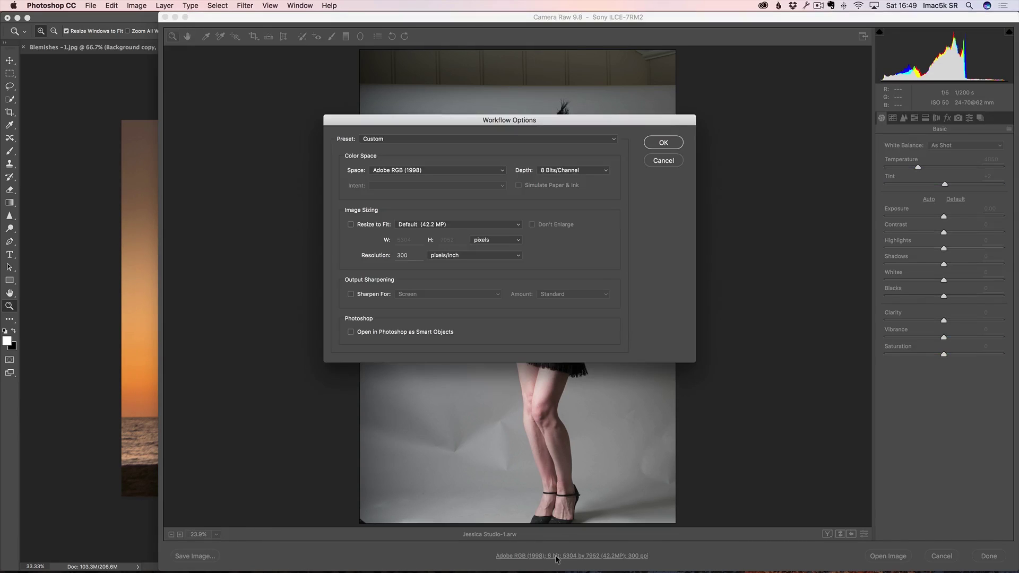
{"action": "left_click_drag", "start_coordinate": [480, 123], "coordinate": [510, 85]}
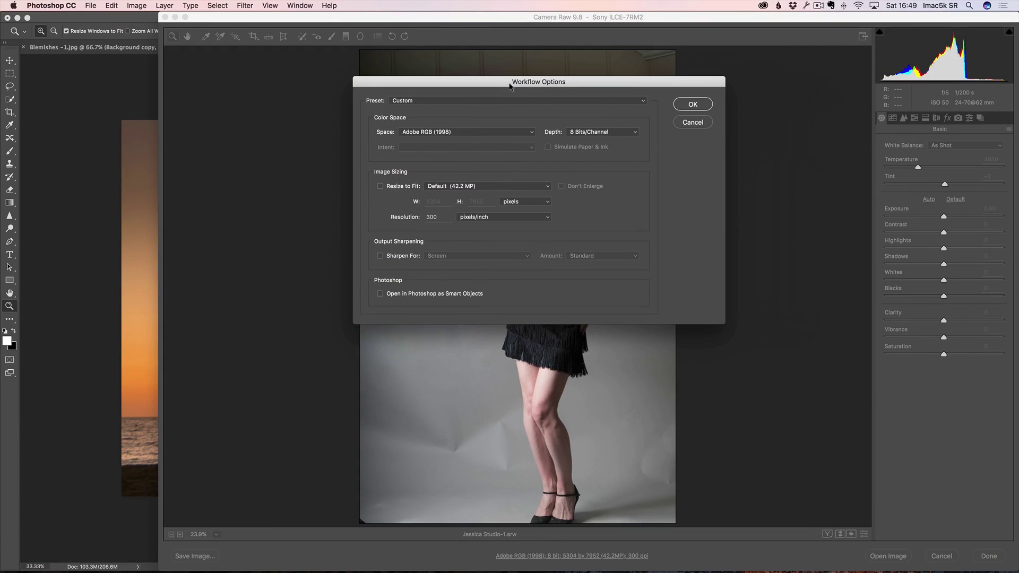
{"action": "left_click", "coordinate": [407, 297]}
{"action": "left_click", "coordinate": [694, 104]}
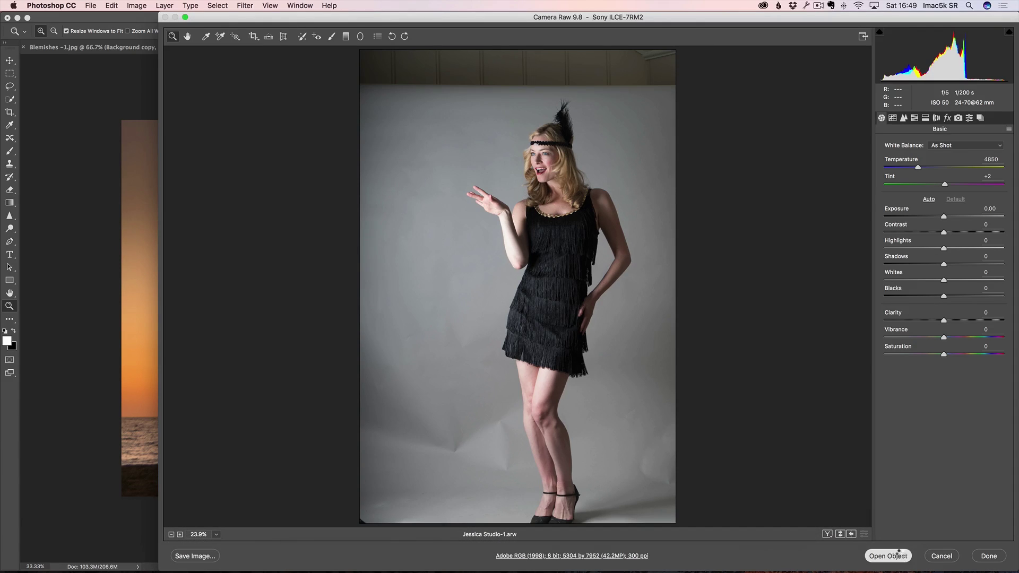
Step: Open the raw portrait in Photoshop as a Smart Object document, dismissing the library prompt
{"action": "left_click", "coordinate": [902, 554]}
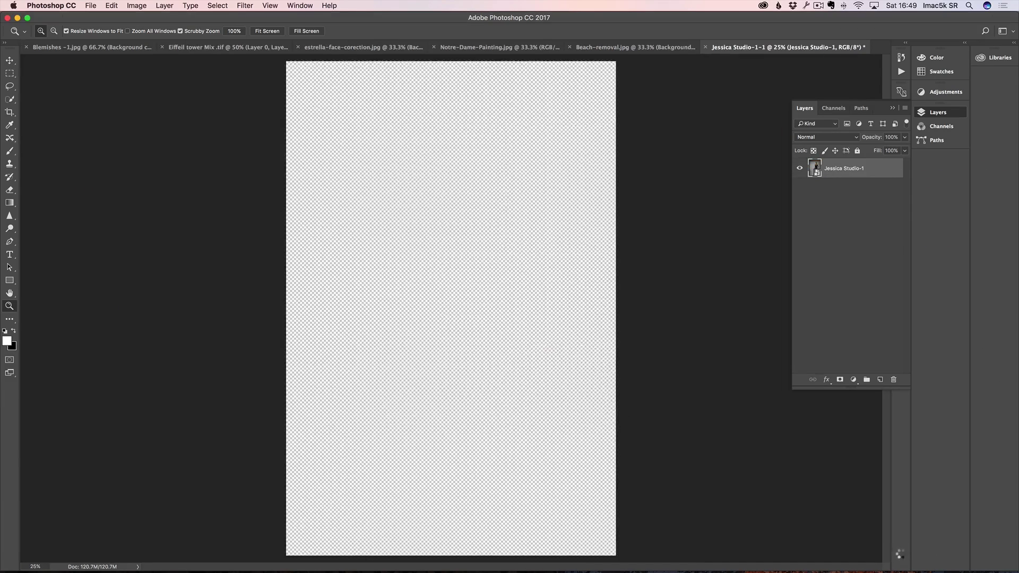
{"action": "left_click_drag", "start_coordinate": [494, 87], "coordinate": [860, 133]}
{"action": "left_click", "coordinate": [842, 433]}
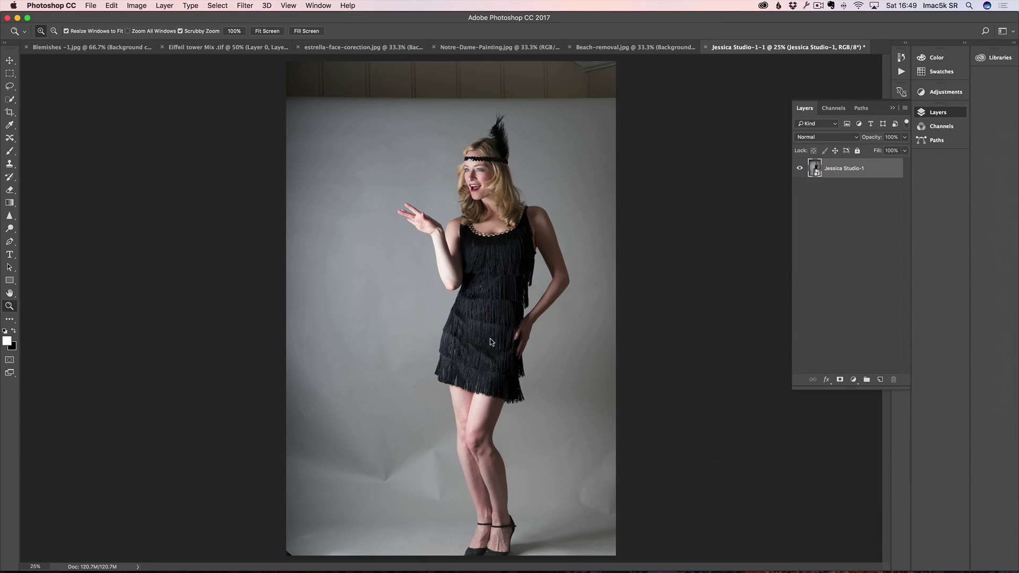
{"action": "left_click", "coordinate": [419, 413], "text": "alt"}
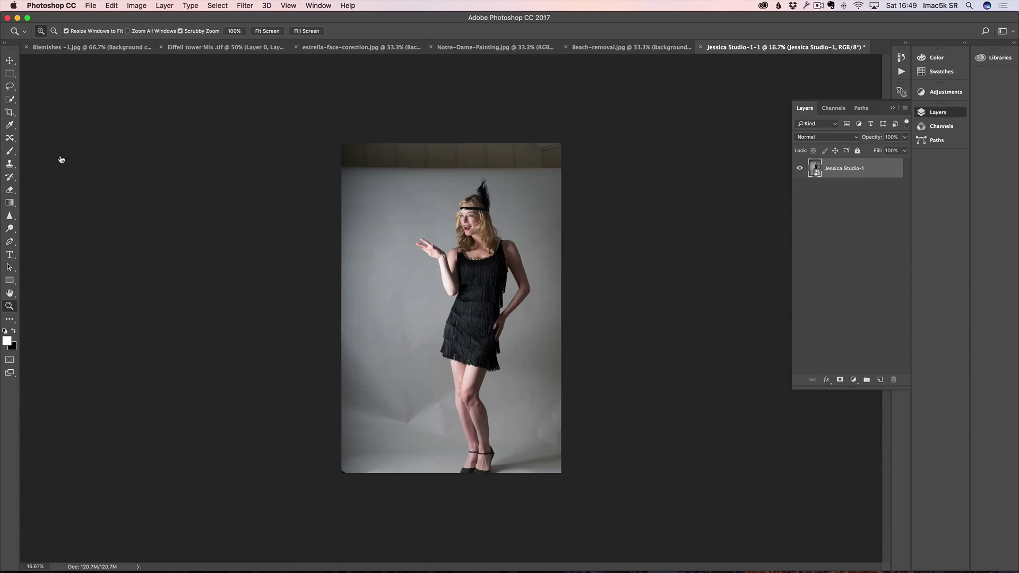
{"action": "key", "text": "super+Tab"}
Step: Open Jessica.jpg from Adobe Bridge into Photoshop
{"action": "left_click", "coordinate": [409, 287]}
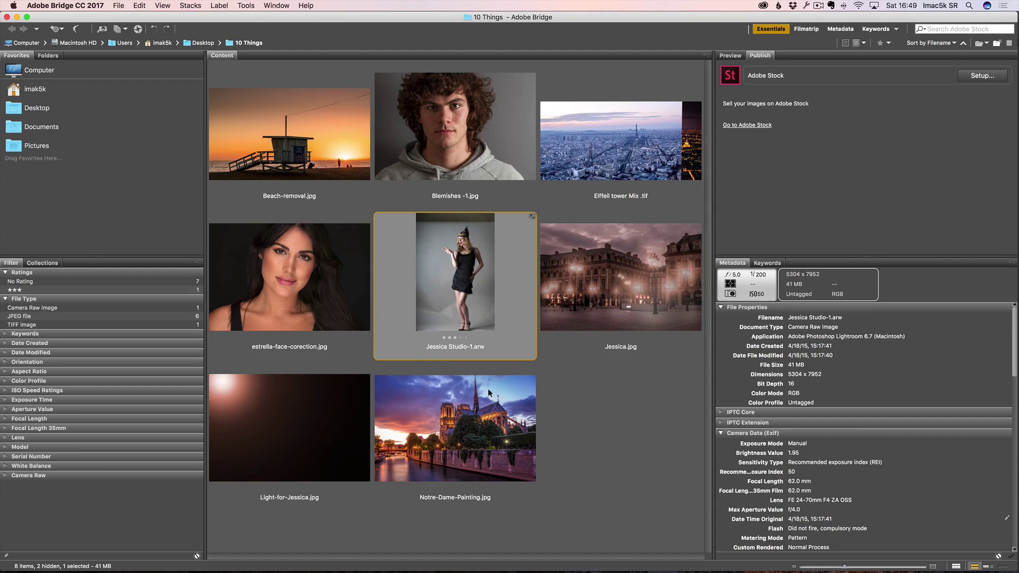
{"action": "double_click", "coordinate": [599, 294]}
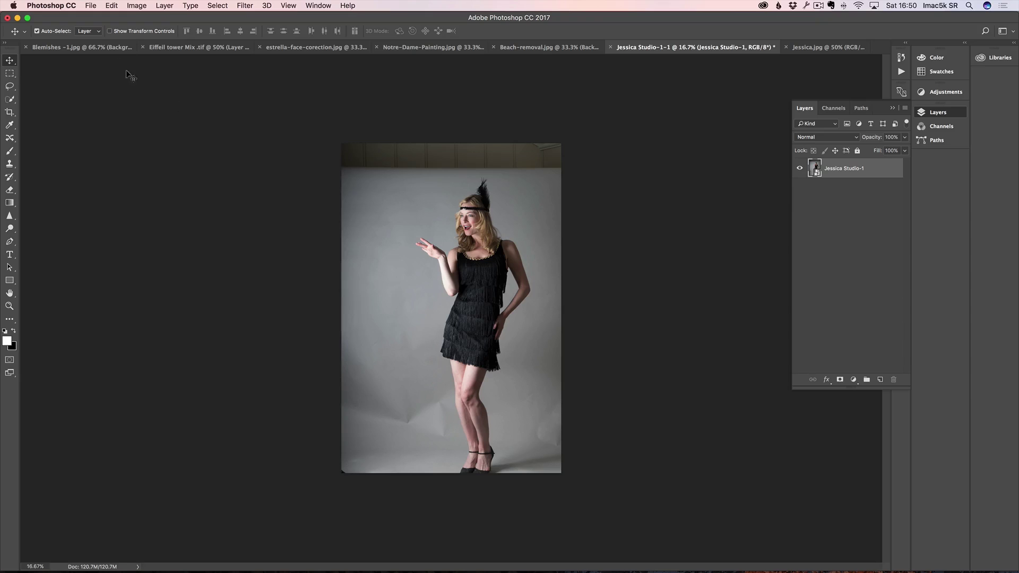
Step: Drag the Jessica Studio-1 layer into Jessica.jpg above the Paris street, then zoom out
{"action": "left_click_drag", "start_coordinate": [512, 203], "coordinate": [825, 49]}
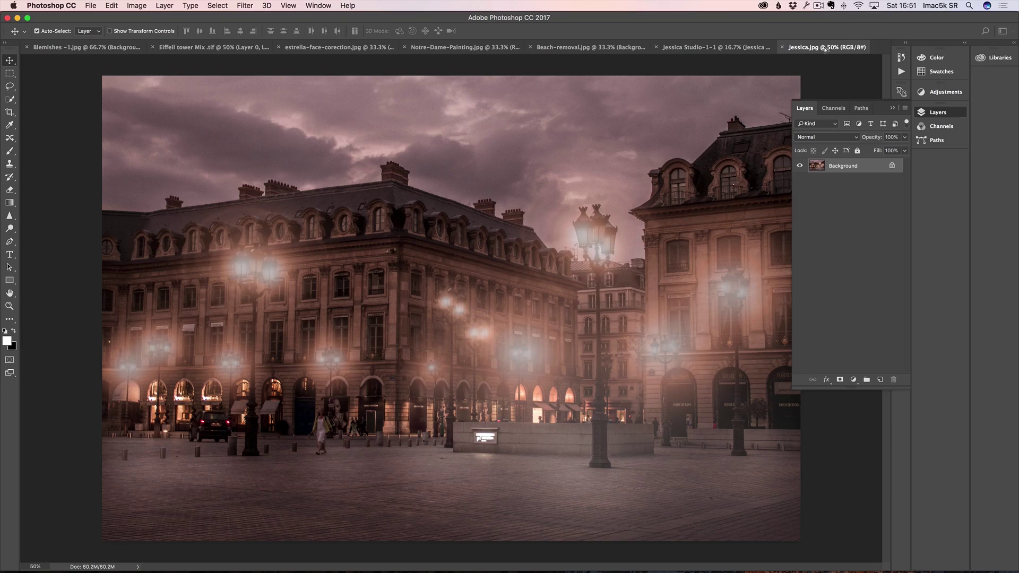
{"action": "left_click_drag", "start_coordinate": [467, 187], "coordinate": [468, 183]}
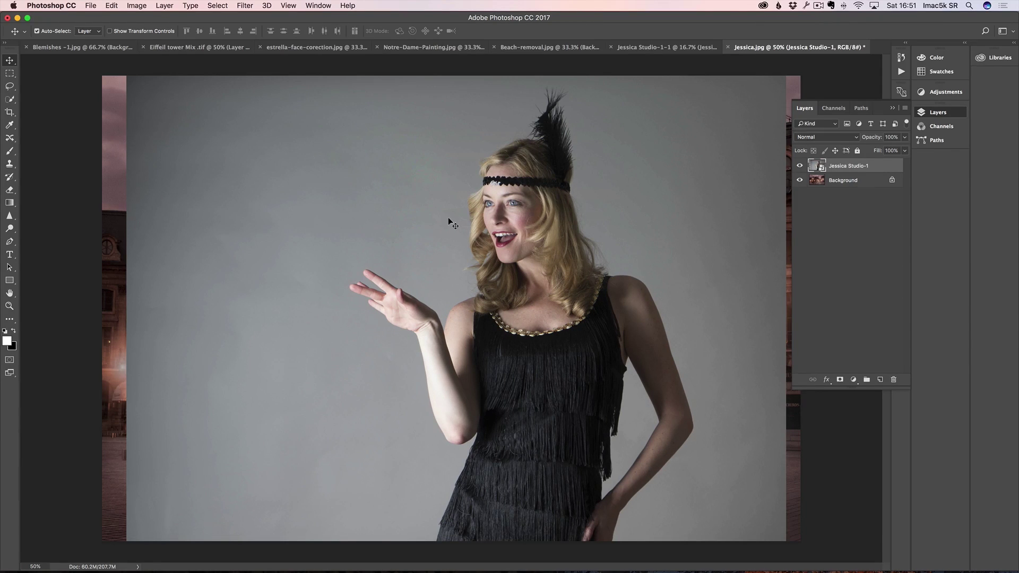
{"action": "key", "text": "z"}
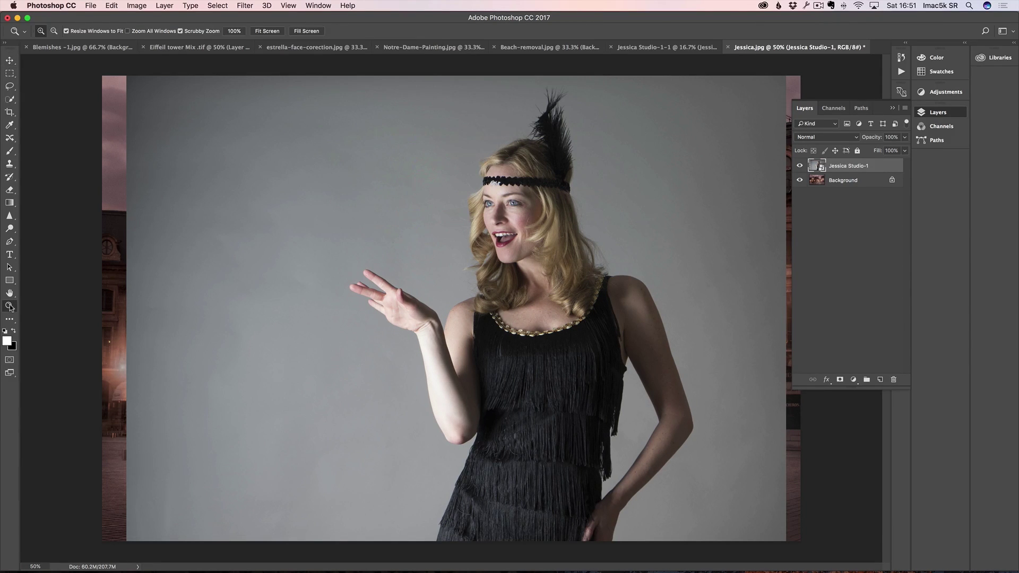
{"action": "key", "text": "alt"}
{"action": "left_click", "coordinate": [345, 262], "text": "alt"}
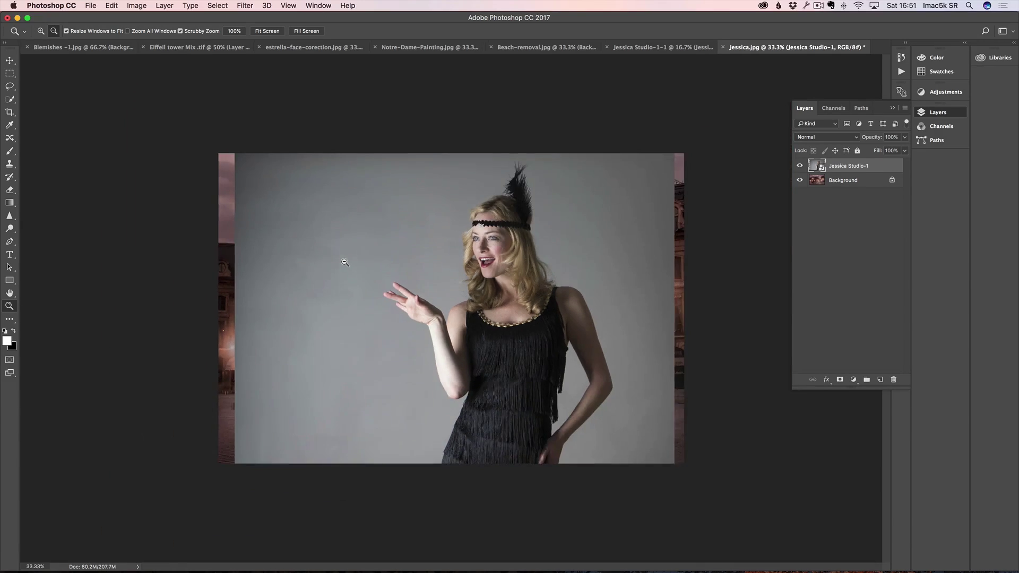
{"action": "left_click", "coordinate": [109, 6]}
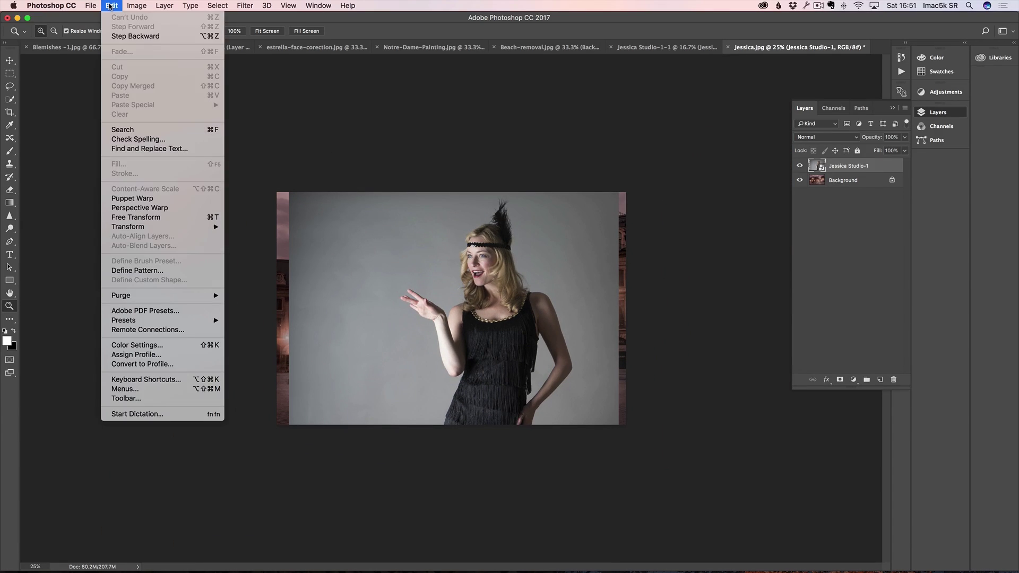
Step: Free Transform the woman's layer down to about 270%, move it up, and commit
{"action": "left_click", "coordinate": [142, 218]}
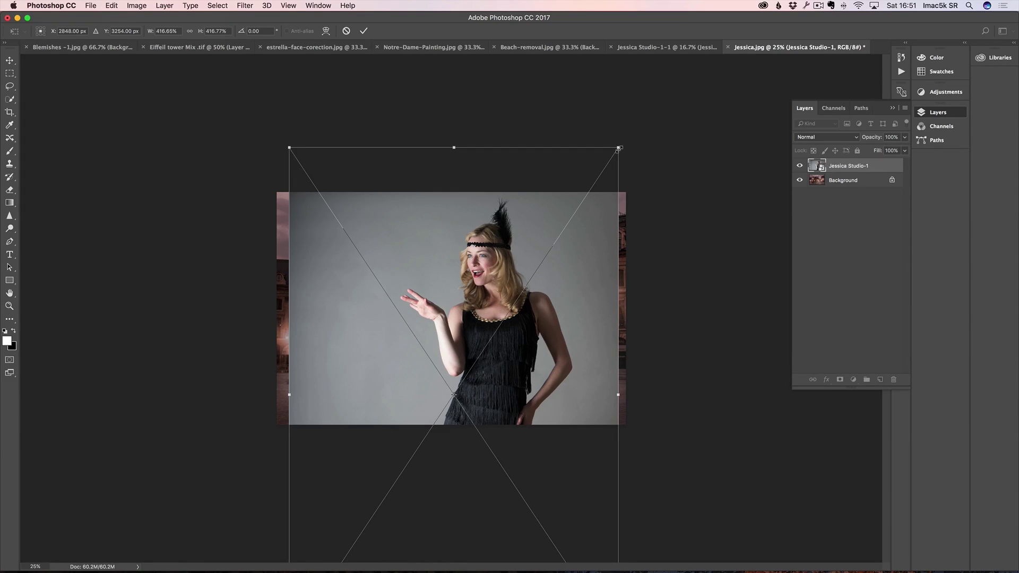
{"action": "left_click_drag", "start_coordinate": [617, 149], "coordinate": [561, 234]}
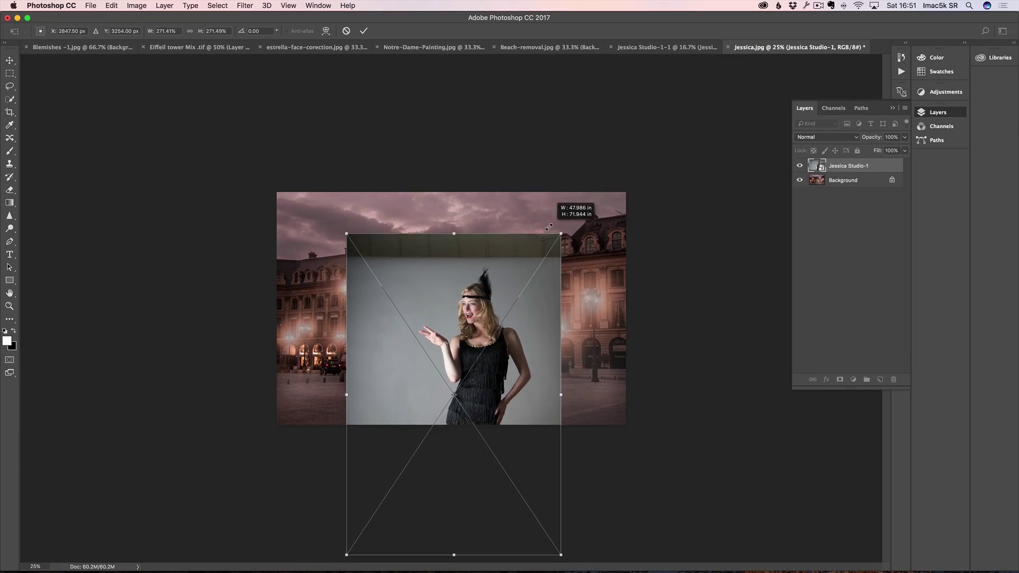
{"action": "left_click_drag", "start_coordinate": [491, 376], "coordinate": [488, 316]}
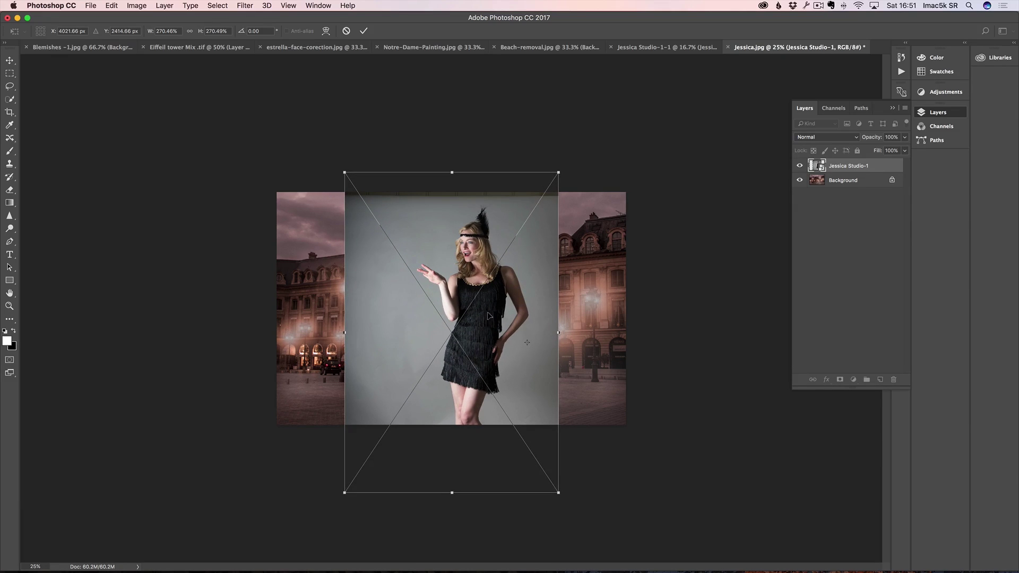
{"action": "key", "text": "Return"}
{"action": "key", "text": "z"}
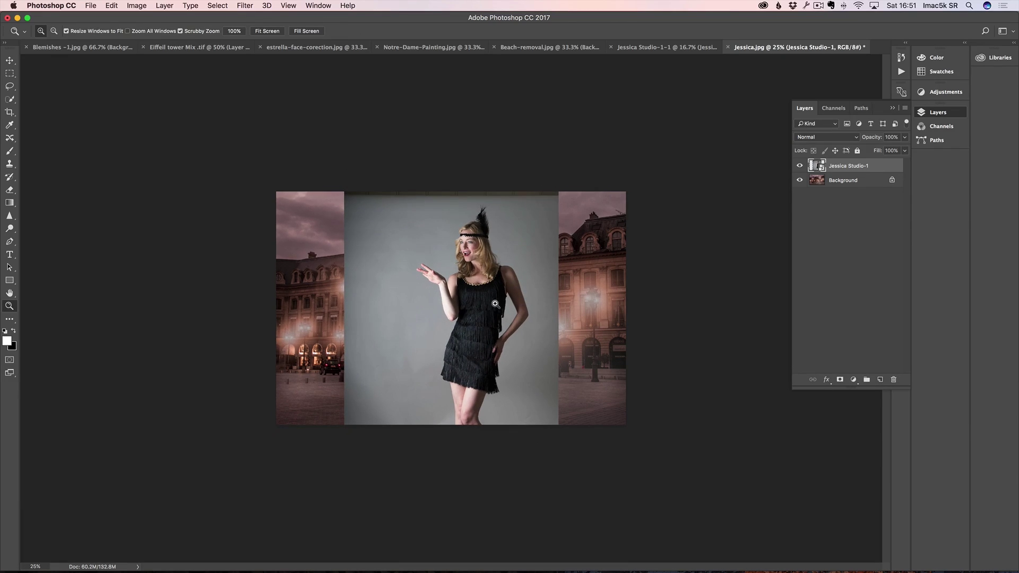
{"action": "left_click", "coordinate": [496, 303]}
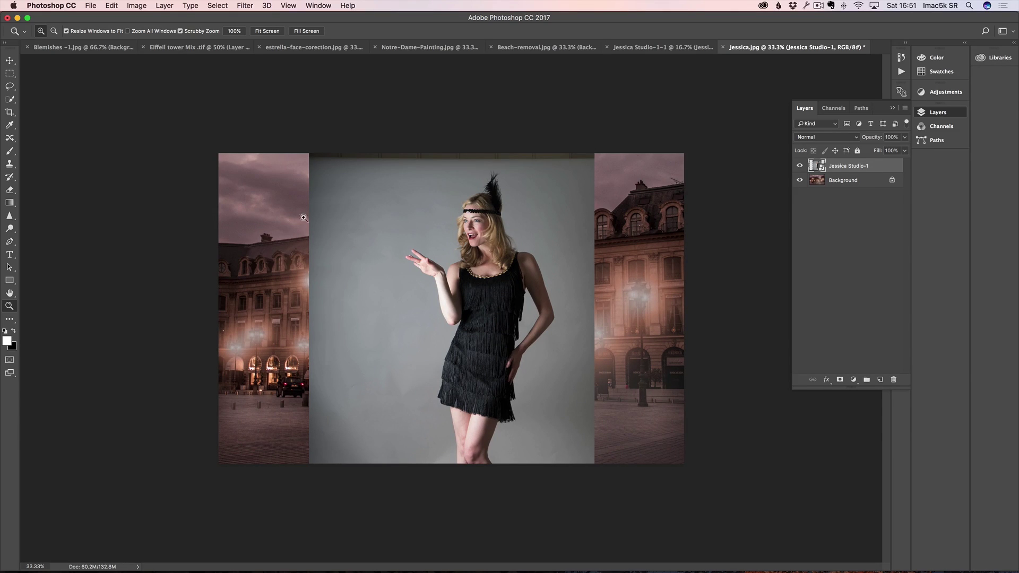
Step: Quick-select the woman from head to body with a 203 px brush
{"action": "left_click", "coordinate": [11, 100]}
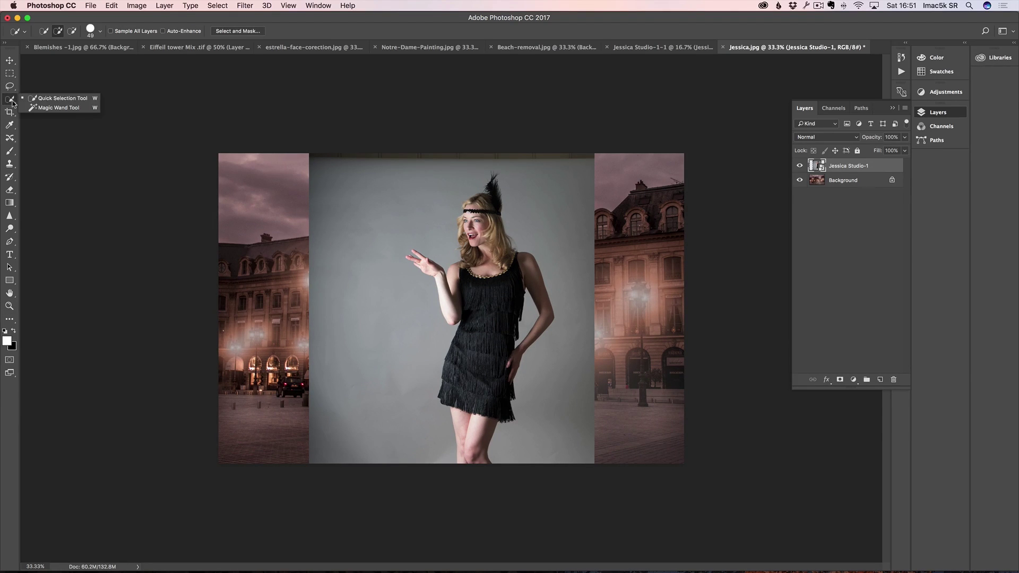
{"action": "left_click", "coordinate": [63, 99]}
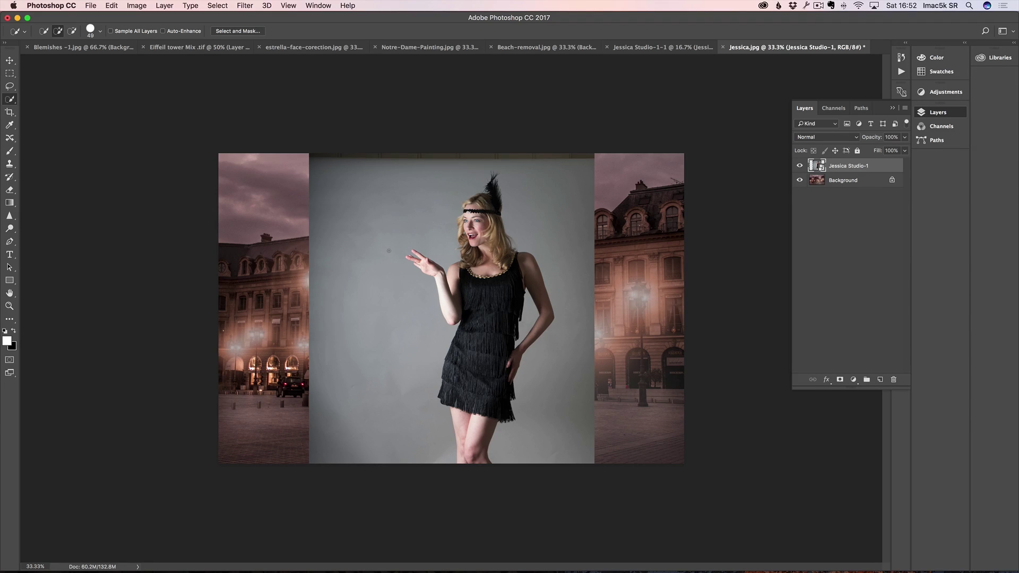
{"action": "left_click_drag", "start_coordinate": [395, 247], "coordinate": [411, 248]}
{"action": "left_click_drag", "start_coordinate": [484, 211], "coordinate": [474, 393]}
{"action": "mouse_move", "coordinate": [429, 269]}
{"action": "left_mouse_down"}
{"action": "mouse_move", "coordinate": [424, 263]}
{"action": "mouse_move", "coordinate": [431, 271]}
{"action": "left_mouse_up"}
{"action": "key", "text": "z"}
{"action": "left_click", "coordinate": [411, 259]}
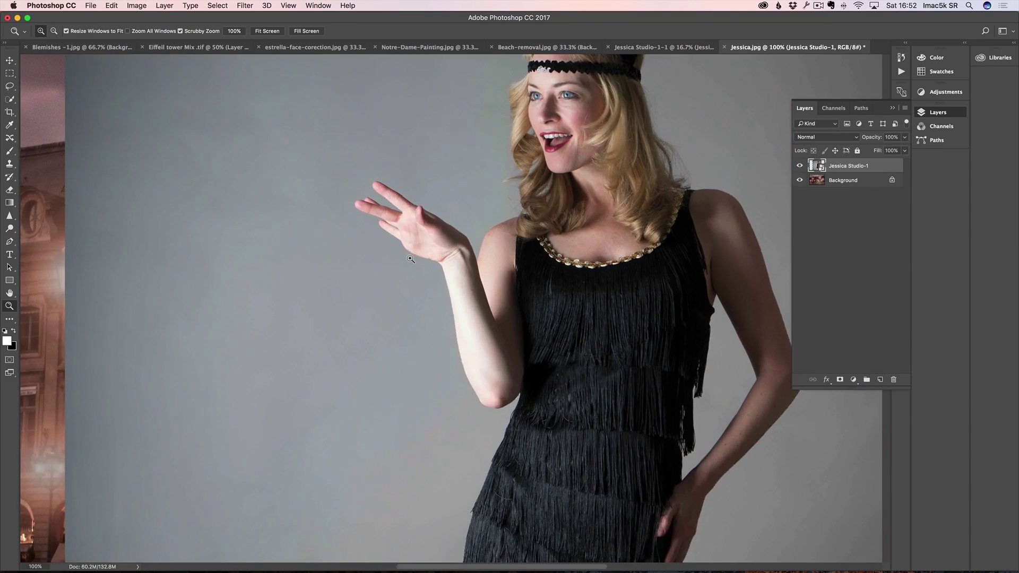
Step: Add the middle finger, then subtract the finger gaps with a 23 px brush at 200%
{"action": "key", "text": "w"}
{"action": "left_click_drag", "start_coordinate": [364, 234], "coordinate": [336, 238]}
{"action": "left_click_drag", "start_coordinate": [361, 207], "coordinate": [386, 215]}
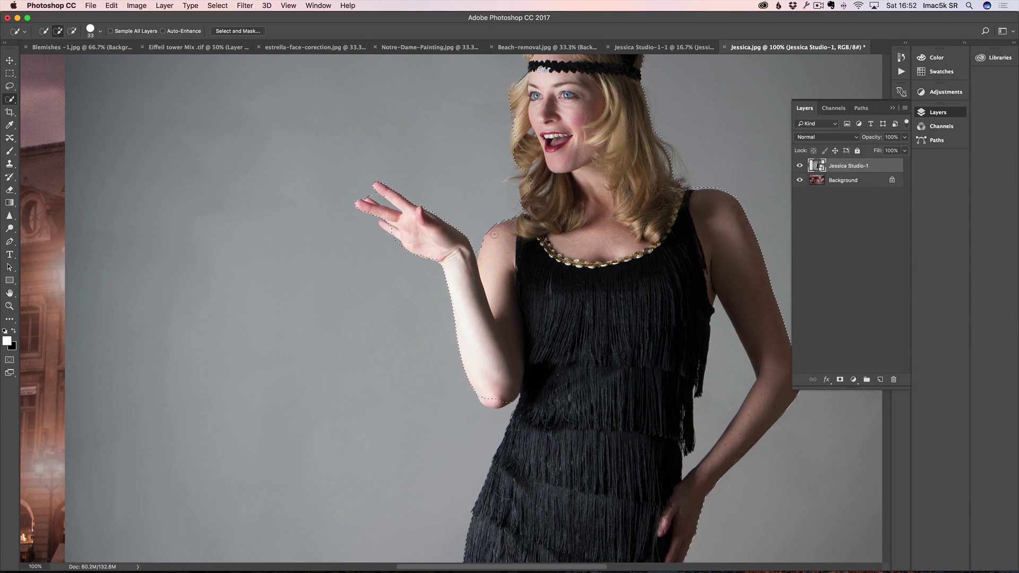
{"action": "key", "text": "z"}
{"action": "left_click", "coordinate": [379, 206]}
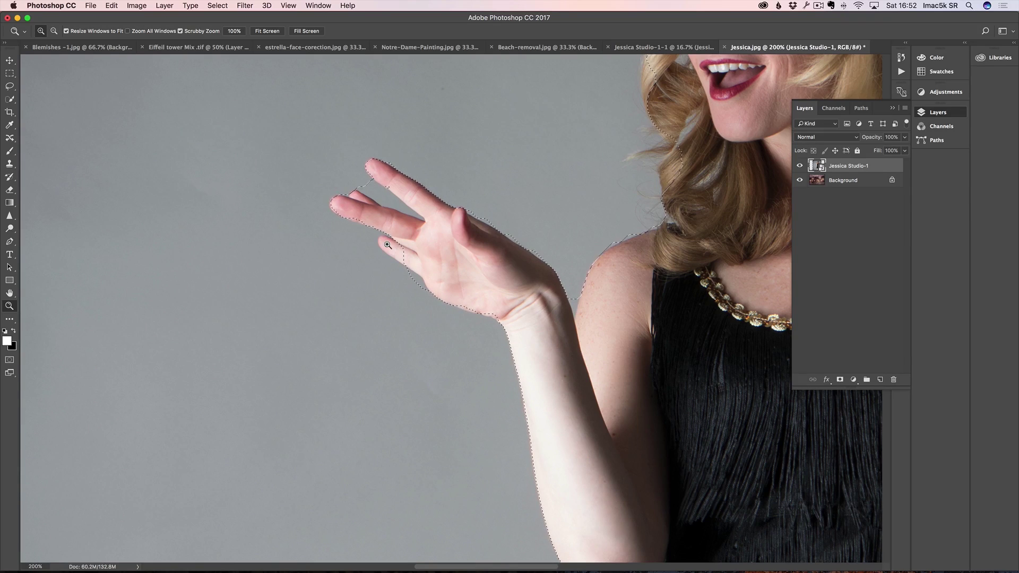
{"action": "key", "text": "w"}
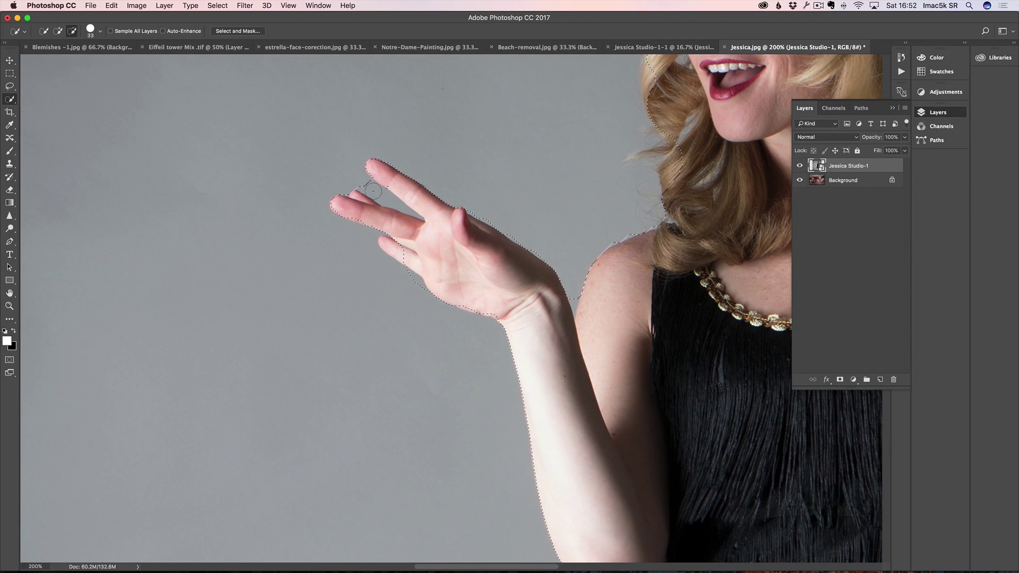
{"action": "left_click_drag", "start_coordinate": [359, 187], "coordinate": [355, 187]}
{"action": "left_click", "coordinate": [410, 211], "text": "alt"}
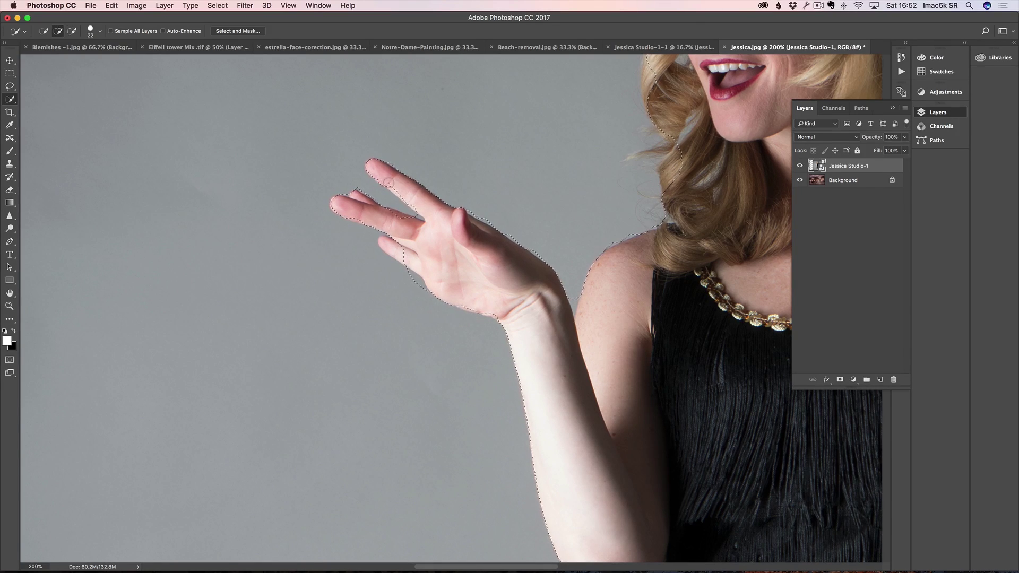
{"action": "left_click", "coordinate": [417, 214], "text": "alt"}
Step: Tighten the selection at the fingers and remove the gap between dress and right arm
{"action": "left_click", "coordinate": [385, 199], "text": "alt"}
{"action": "left_click_drag", "start_coordinate": [539, 269], "coordinate": [155, 297]}
{"action": "left_click_drag", "start_coordinate": [569, 177], "coordinate": [542, 350]}
{"action": "left_click_drag", "start_coordinate": [490, 281], "coordinate": [530, 402]}
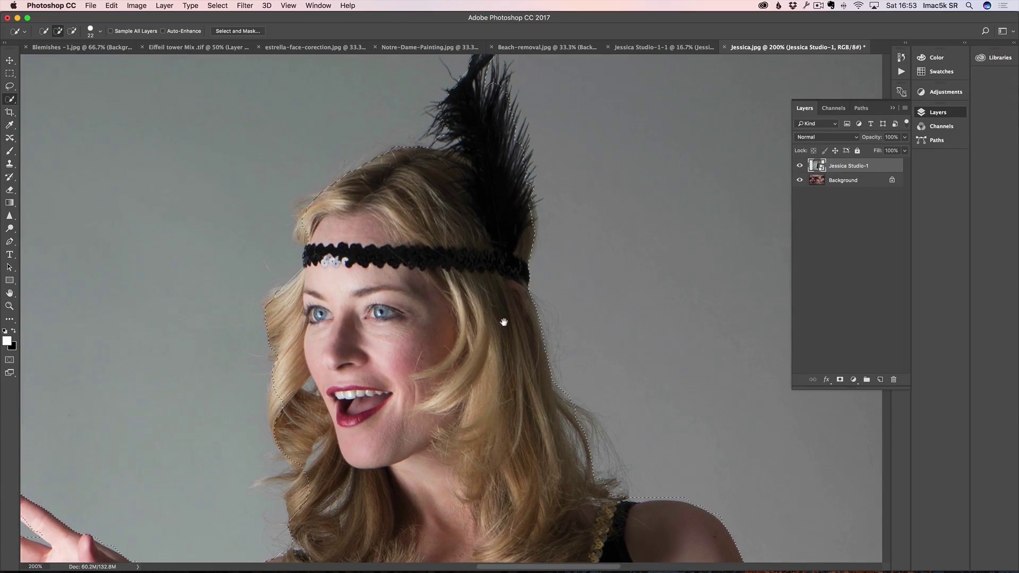
{"action": "mouse_move", "coordinate": [553, 509]}
{"action": "left_mouse_down"}
{"action": "mouse_move", "coordinate": [543, 347]}
{"action": "mouse_move", "coordinate": [519, 333]}
{"action": "left_mouse_up"}
{"action": "mouse_move", "coordinate": [583, 330]}
{"action": "left_mouse_down"}
{"action": "mouse_move", "coordinate": [563, 253]}
{"action": "mouse_move", "coordinate": [610, 238]}
{"action": "left_mouse_up"}
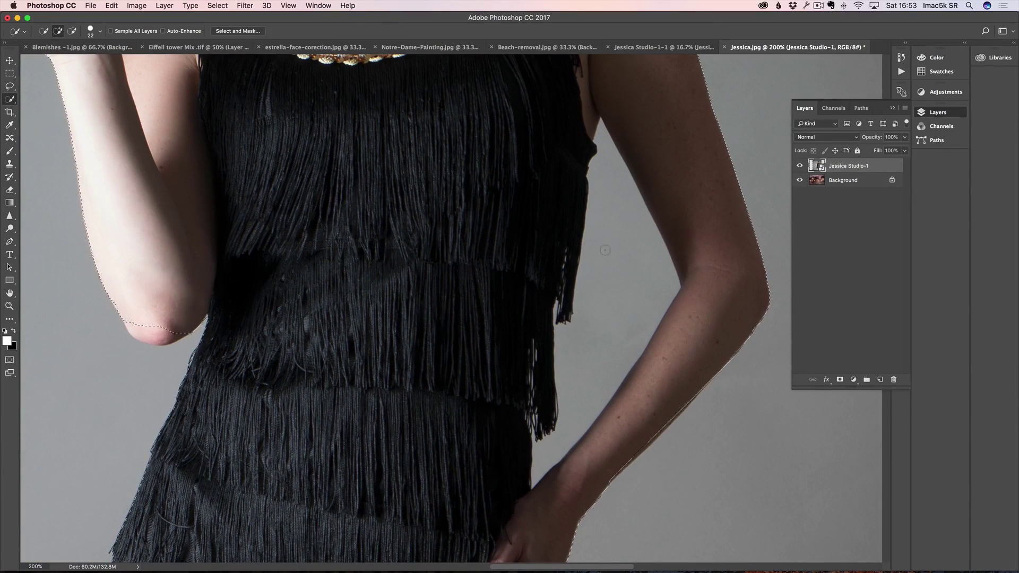
{"action": "key", "text": "alt"}
{"action": "left_click_drag", "start_coordinate": [615, 205], "coordinate": [612, 290]}
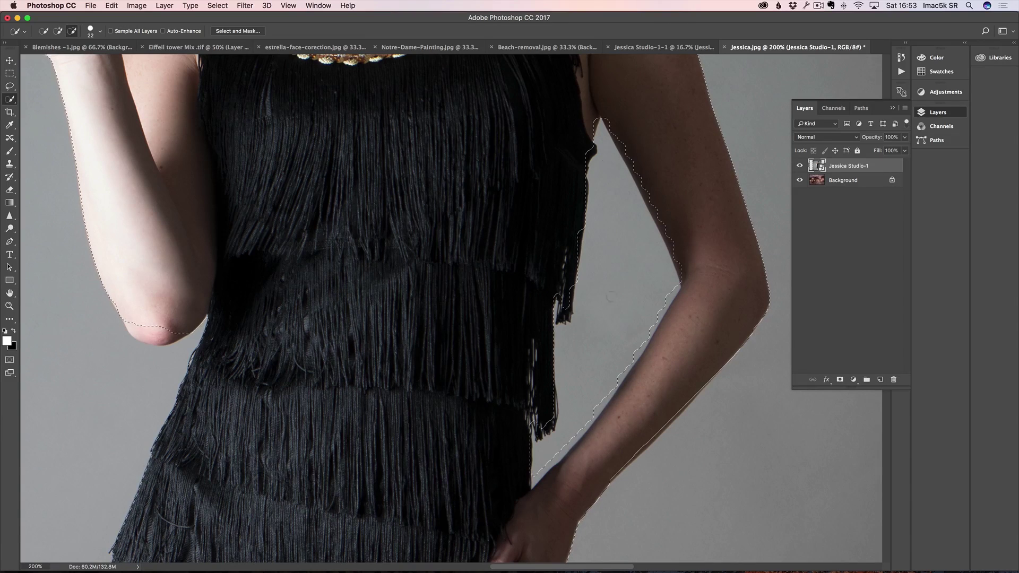
{"action": "left_click", "coordinate": [566, 316]}
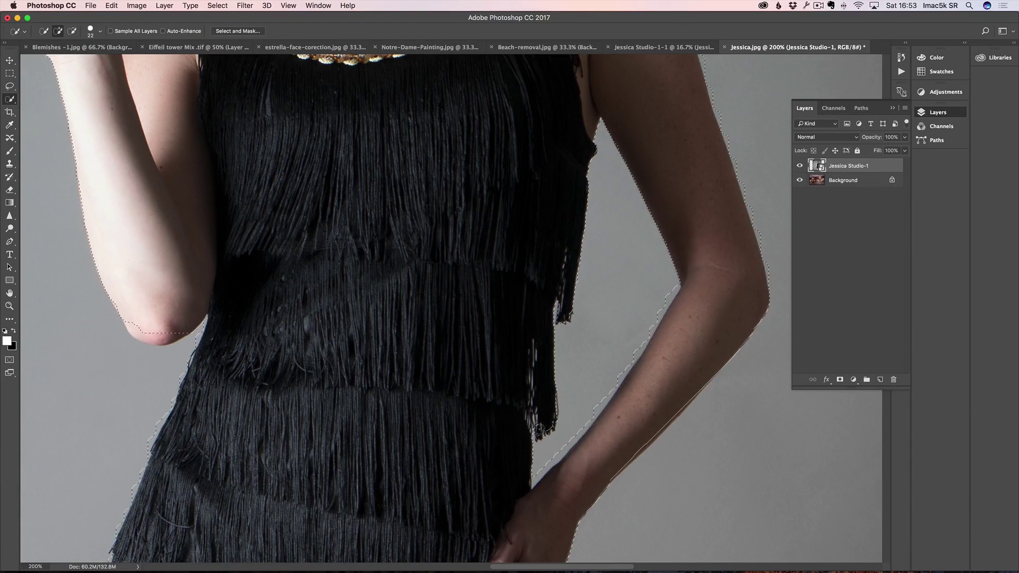
Step: Add the skirt's lower-left hem and the elbow's underside to the selection
{"action": "left_click_drag", "start_coordinate": [407, 382], "coordinate": [409, 221]}
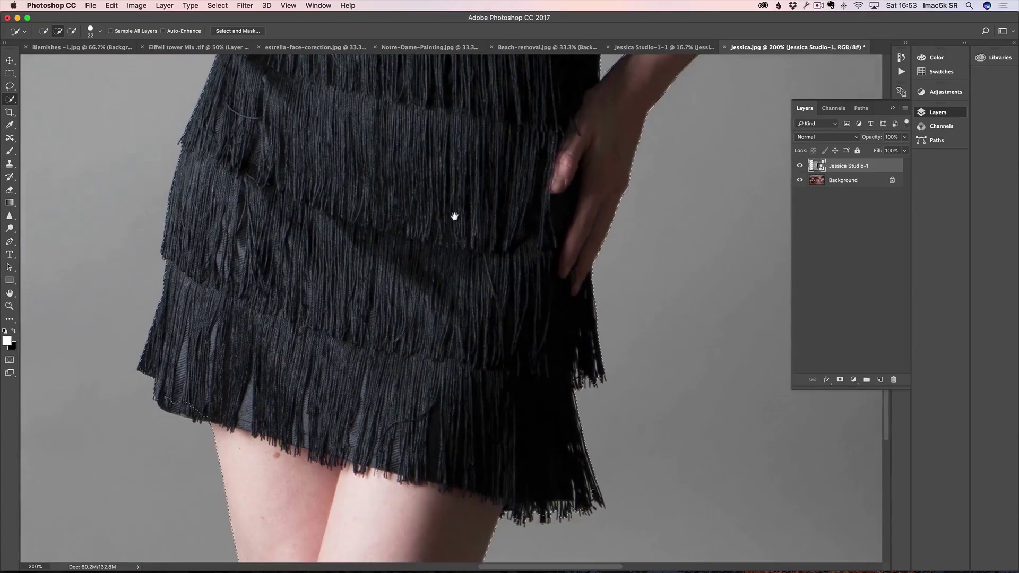
{"action": "mouse_move", "coordinate": [171, 397]}
{"action": "left_mouse_down"}
{"action": "mouse_move", "coordinate": [170, 406]}
{"action": "mouse_move", "coordinate": [199, 409]}
{"action": "left_mouse_up"}
{"action": "scroll", "coordinate": [319, 239], "scroll_direction": "up", "scroll_amount": 10}
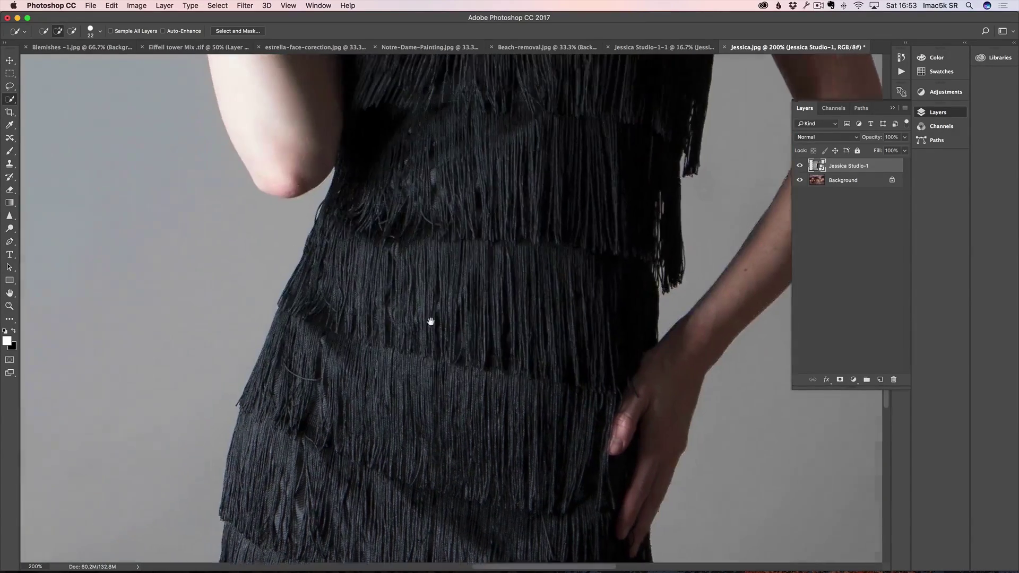
{"action": "mouse_move", "coordinate": [303, 255]}
{"action": "left_mouse_down"}
{"action": "mouse_move", "coordinate": [278, 252]}
{"action": "mouse_move", "coordinate": [314, 257]}
{"action": "mouse_move", "coordinate": [297, 258]}
{"action": "left_mouse_up"}
{"action": "scroll", "coordinate": [523, 209], "scroll_direction": "up", "scroll_amount": 10}
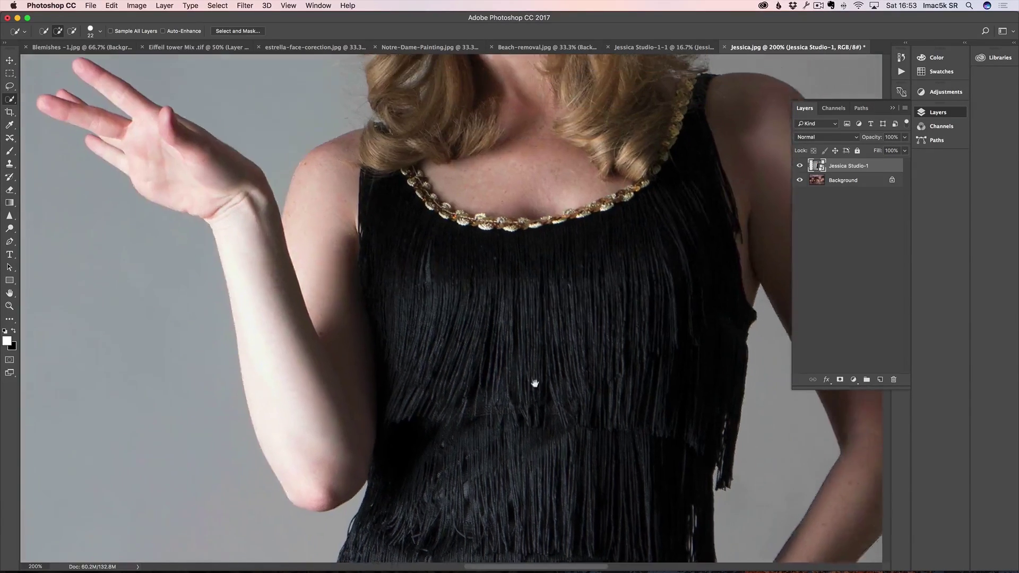
{"action": "scroll", "coordinate": [515, 343], "scroll_direction": "up", "scroll_amount": 6}
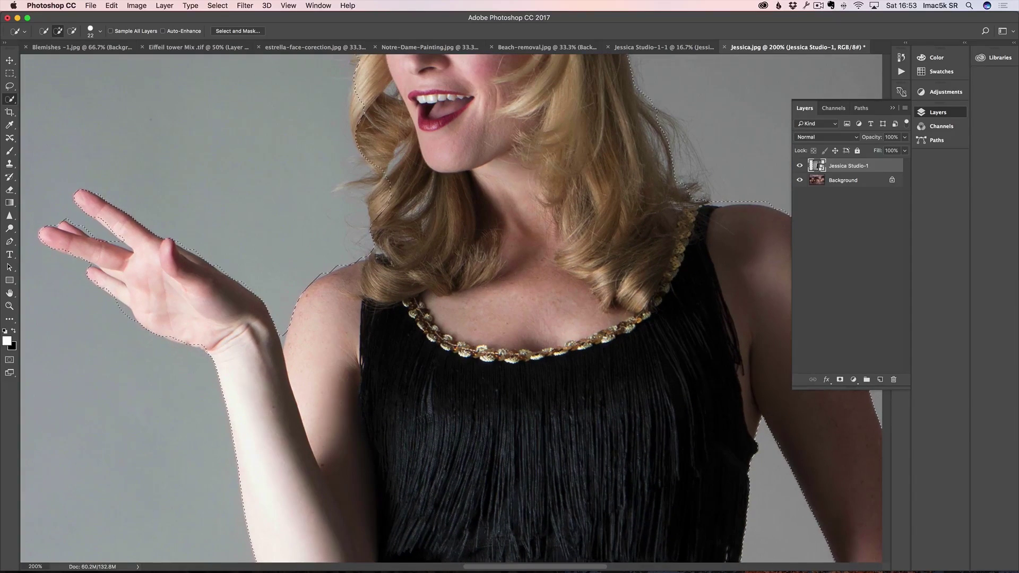
{"action": "scroll", "coordinate": [469, 330], "scroll_direction": "up", "scroll_amount": 2}
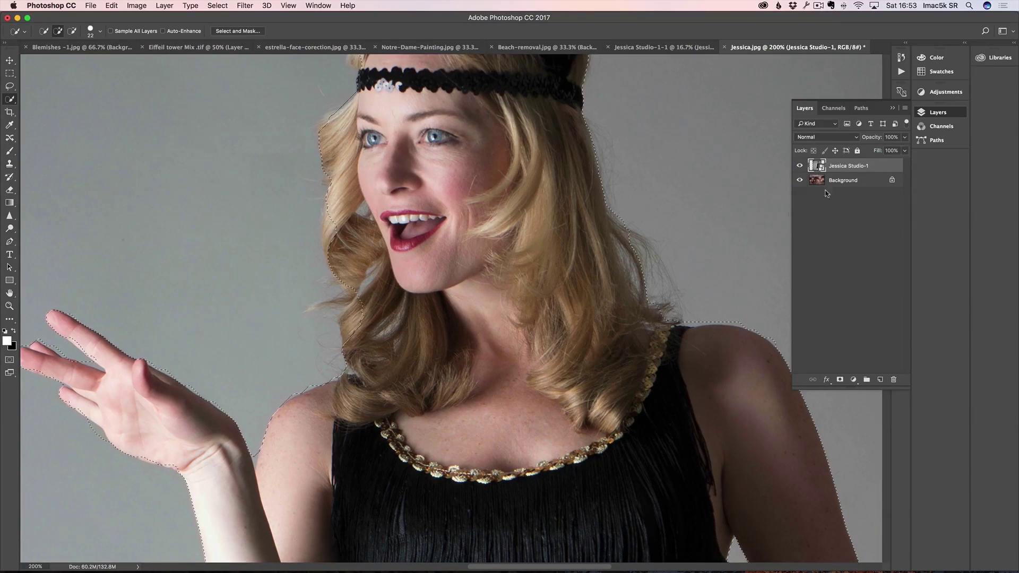
Step: Reopen Jessica Studio-1 in Camera Raw, set Contrast +59 and Clarity +42, and apply
{"action": "double_click", "coordinate": [816, 164]}
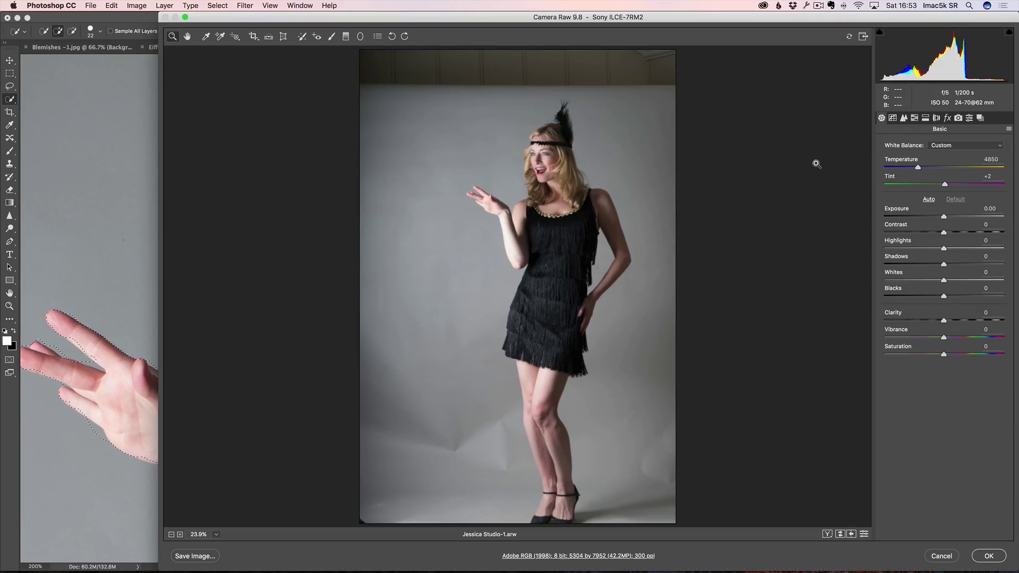
{"action": "left_click", "coordinate": [969, 232]}
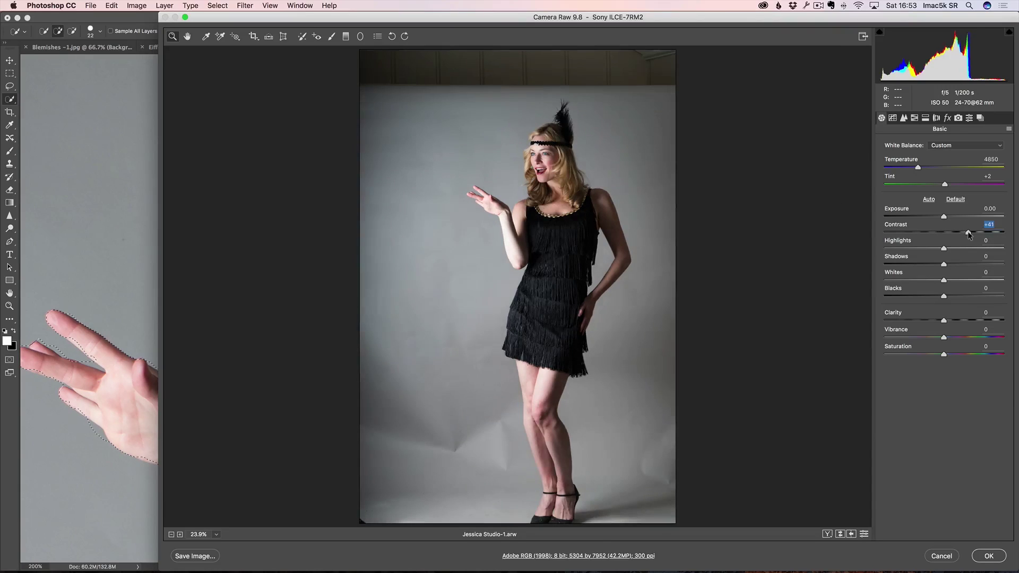
{"action": "left_click", "coordinate": [979, 232]}
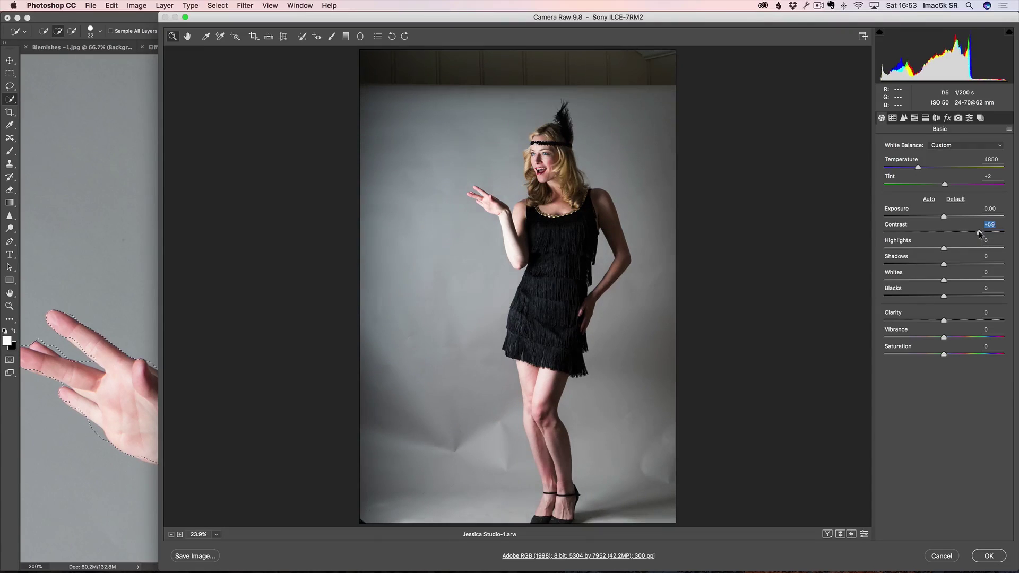
{"action": "left_click", "coordinate": [969, 320]}
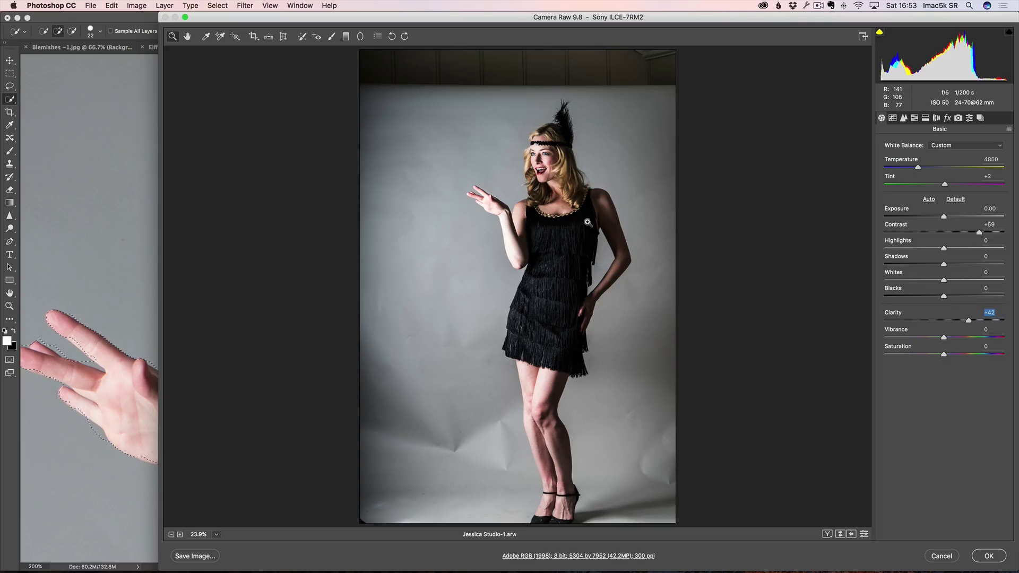
{"action": "left_click", "coordinate": [987, 556]}
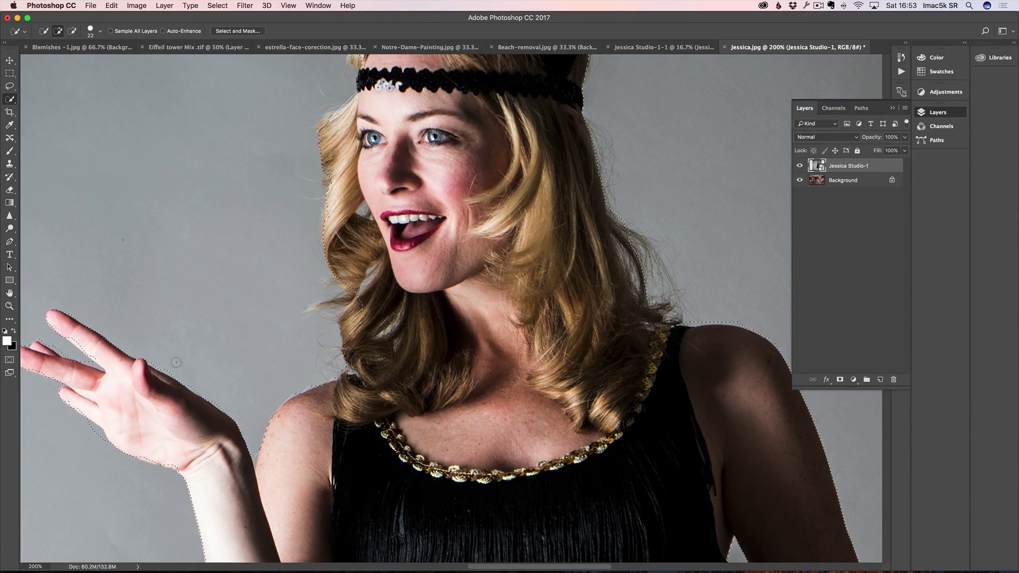
Step: Add the loose hair on the left of her head to the selection, then zoom out to 100%
{"action": "key", "text": "alt"}
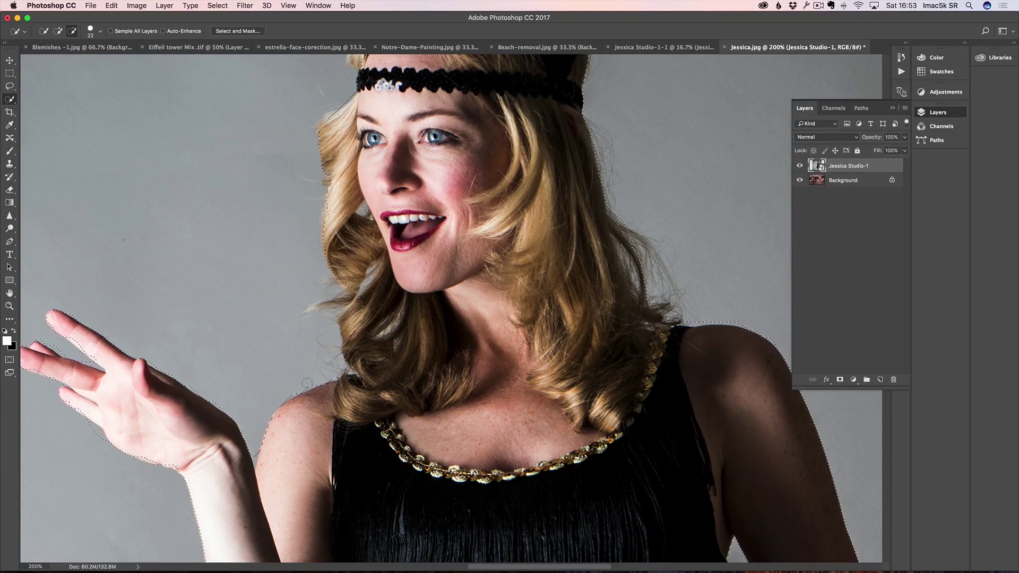
{"action": "left_click_drag", "start_coordinate": [357, 298], "coordinate": [353, 325]}
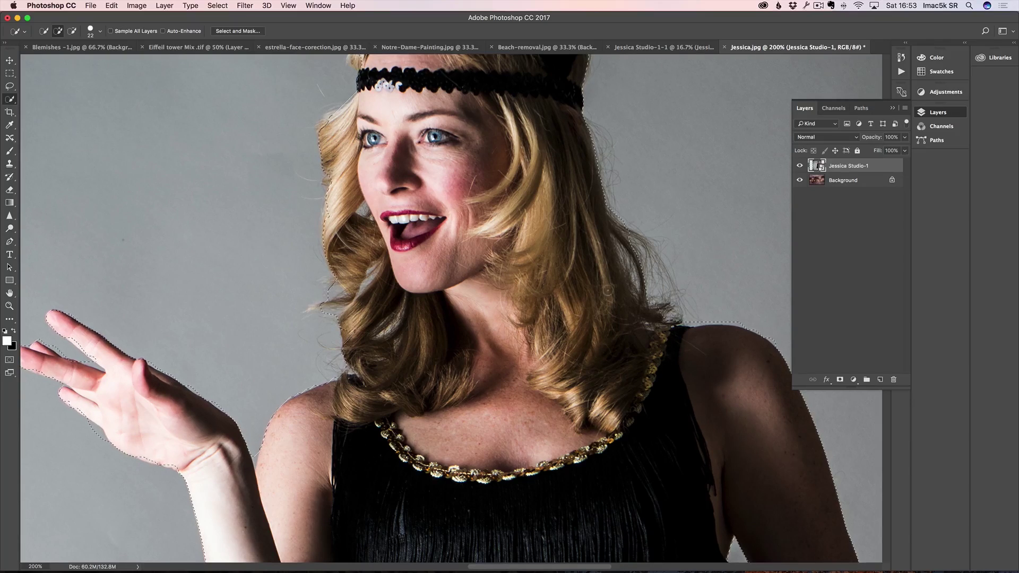
{"action": "scroll", "coordinate": [587, 334], "scroll_direction": "up", "scroll_amount": 5}
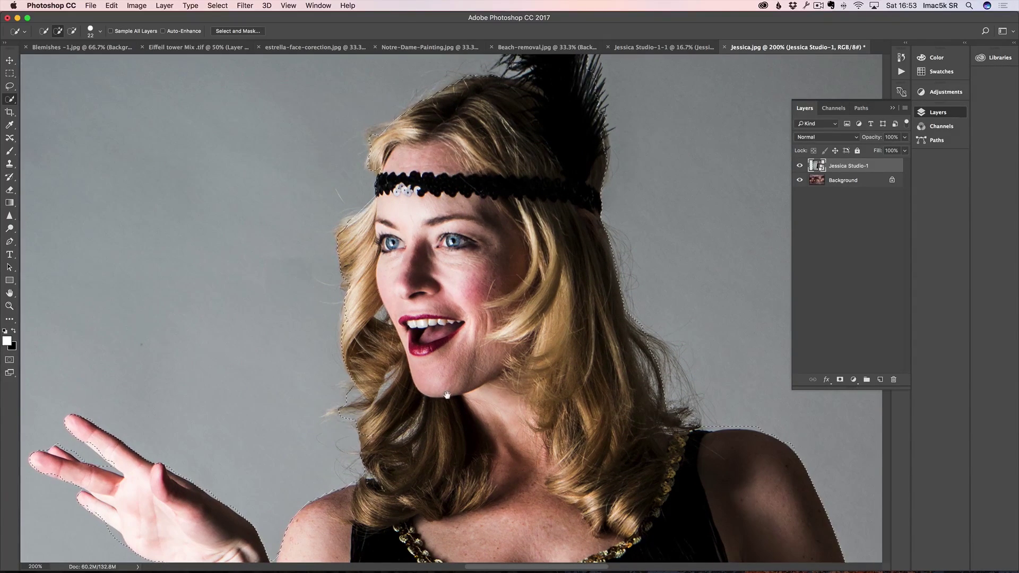
{"action": "scroll", "coordinate": [493, 391], "scroll_direction": "down", "scroll_amount": 10}
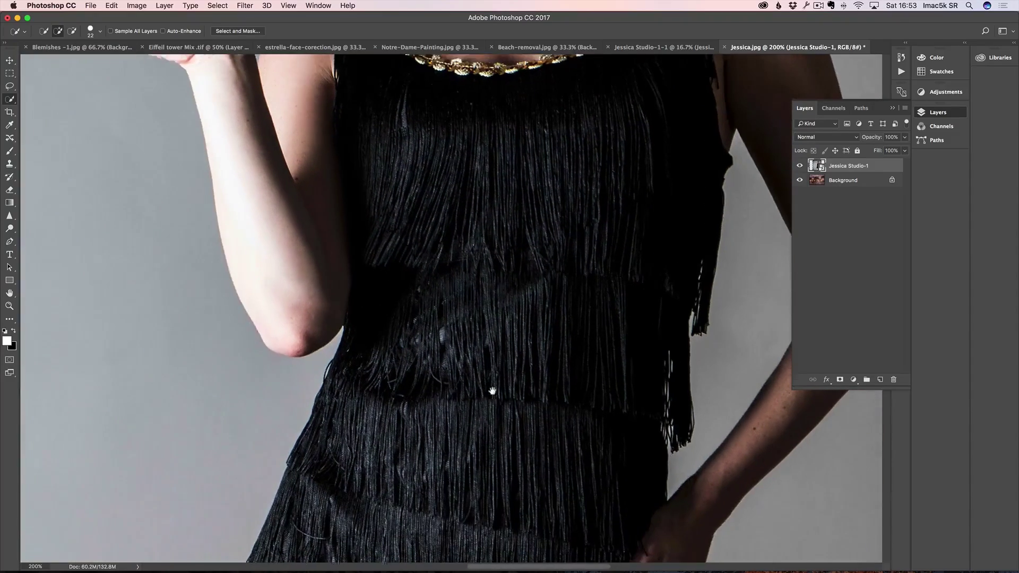
{"action": "left_click_drag", "start_coordinate": [493, 392], "coordinate": [491, 386]}
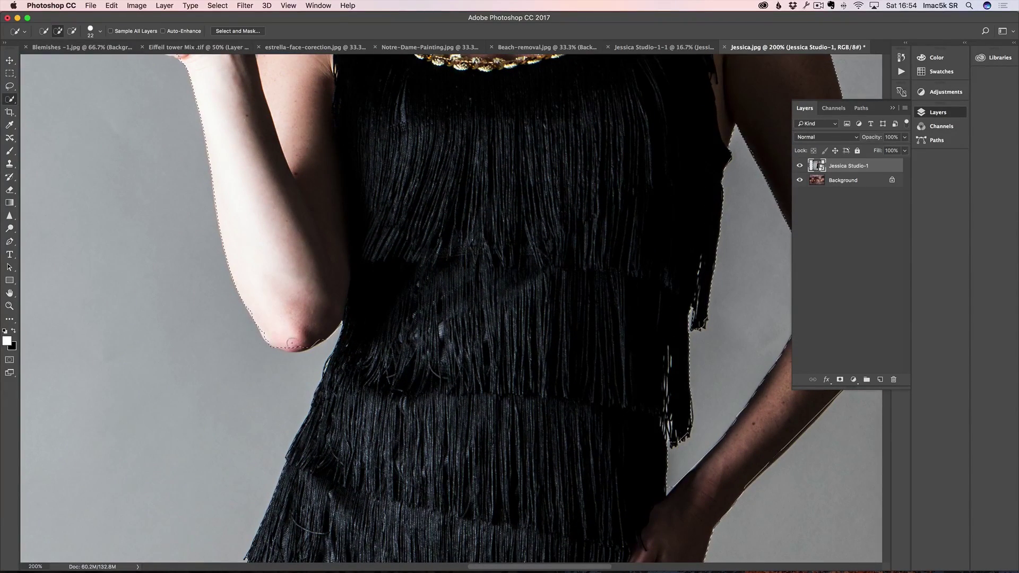
{"action": "left_click_drag", "start_coordinate": [465, 336], "coordinate": [464, 342]}
{"action": "scroll", "coordinate": [464, 342], "scroll_direction": "up", "scroll_amount": 5}
{"action": "scroll", "coordinate": [466, 436], "scroll_direction": "up", "scroll_amount": 6}
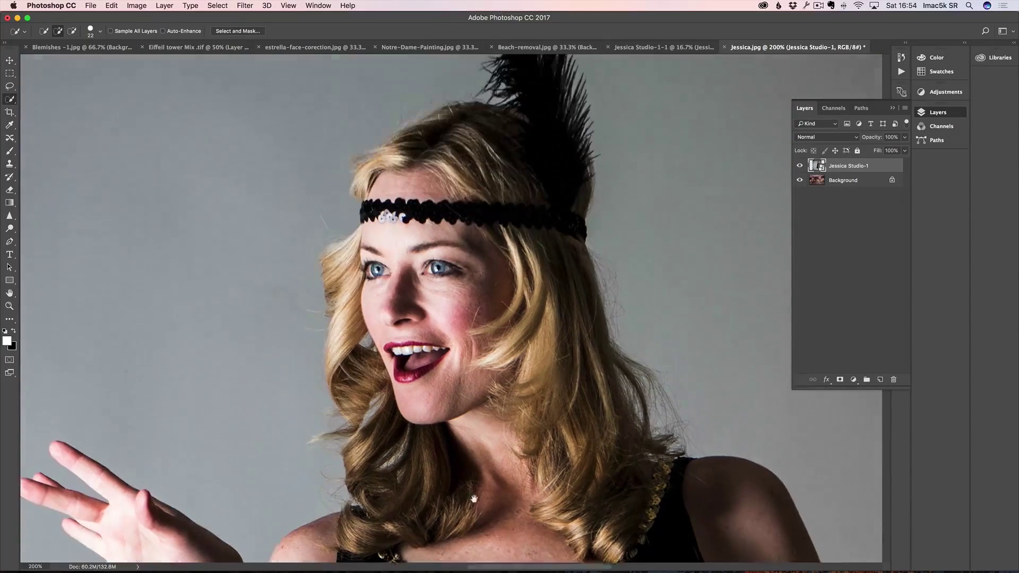
{"action": "key", "text": "z"}
{"action": "left_click", "coordinate": [435, 353], "text": "alt"}
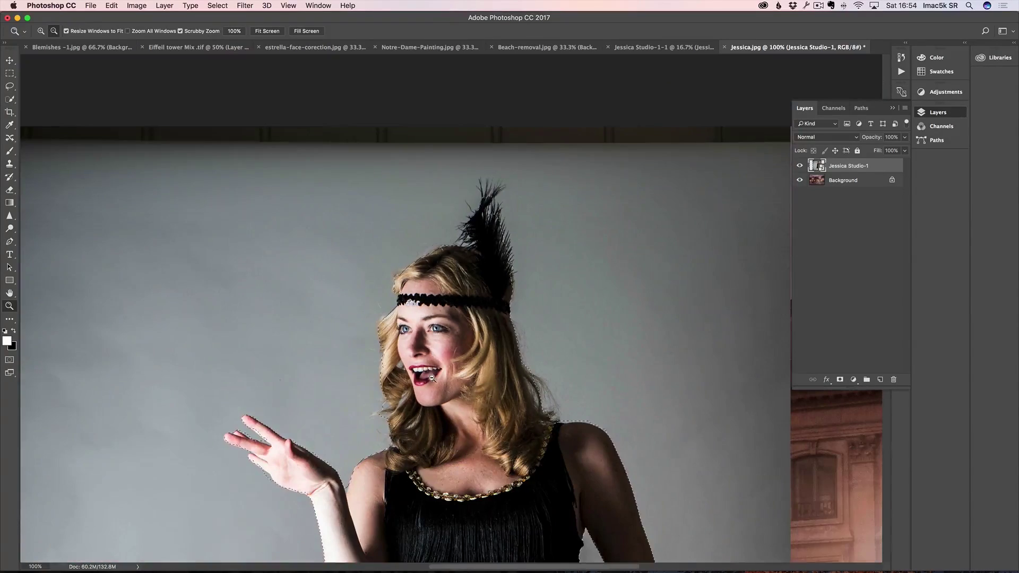
{"action": "key", "text": "w"}
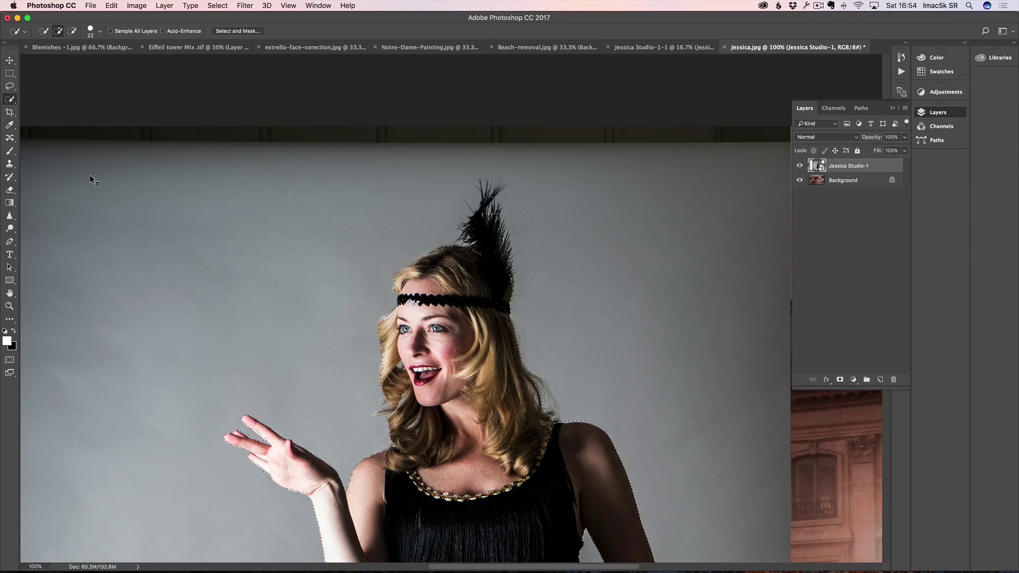
Step: Open Select and Mask and preview the cut-out On Layers over the Paris street
{"action": "left_click", "coordinate": [240, 33]}
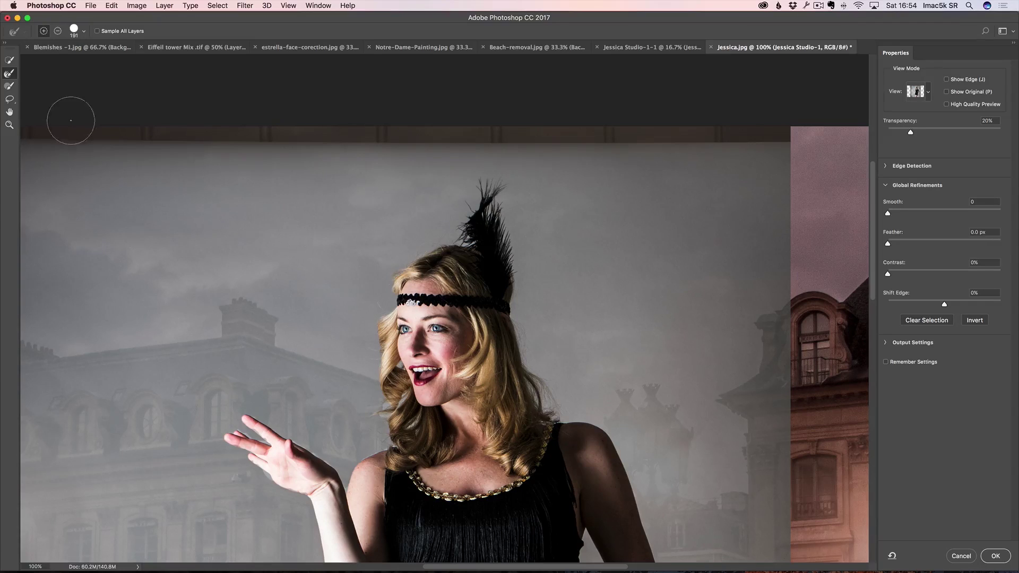
{"action": "scroll", "coordinate": [766, 224], "scroll_direction": "up", "scroll_amount": 1}
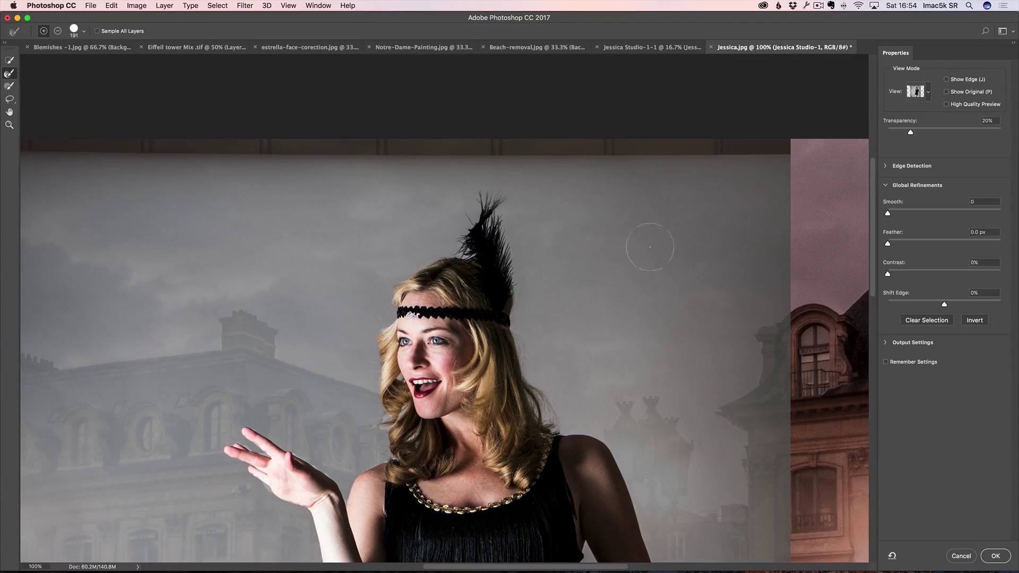
{"action": "left_click", "coordinate": [919, 94]}
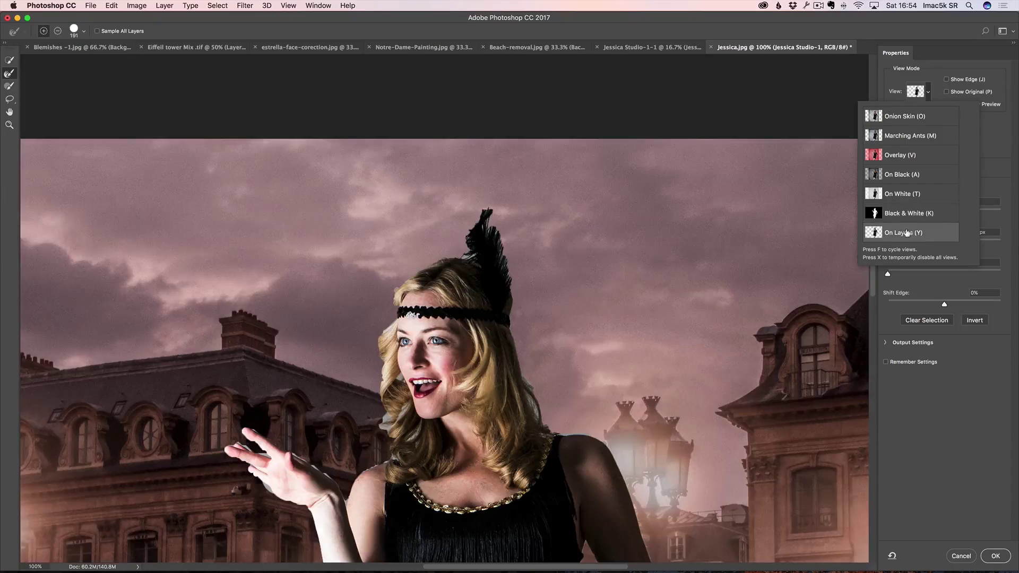
{"action": "left_click_drag", "start_coordinate": [312, 346], "coordinate": [360, 209]}
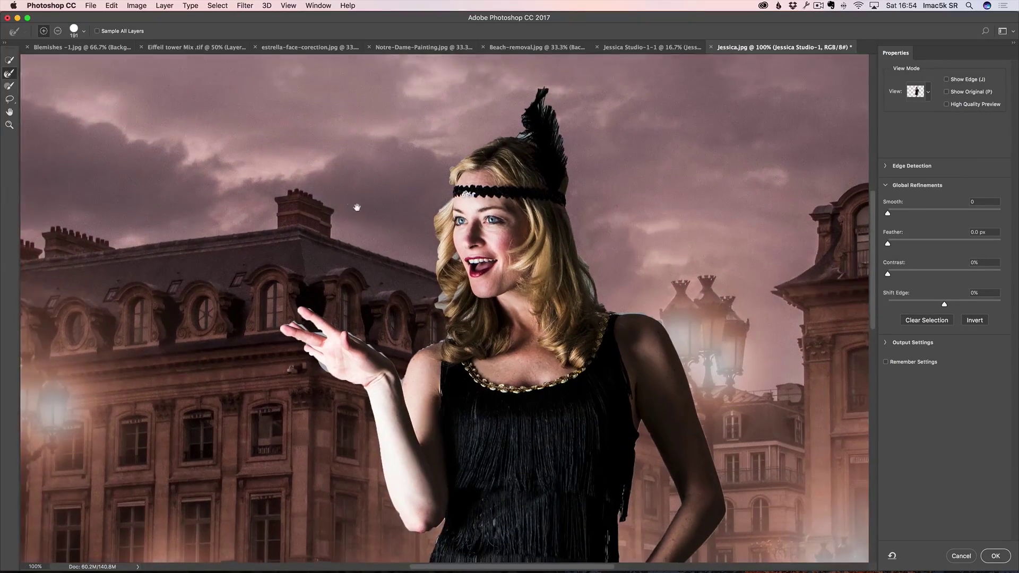
{"action": "left_click_drag", "start_coordinate": [419, 275], "coordinate": [392, 250]}
{"action": "mouse_move", "coordinate": [455, 256]}
{"action": "left_mouse_down"}
{"action": "mouse_move", "coordinate": [460, 221]}
{"action": "mouse_move", "coordinate": [460, 333]}
{"action": "left_mouse_up"}
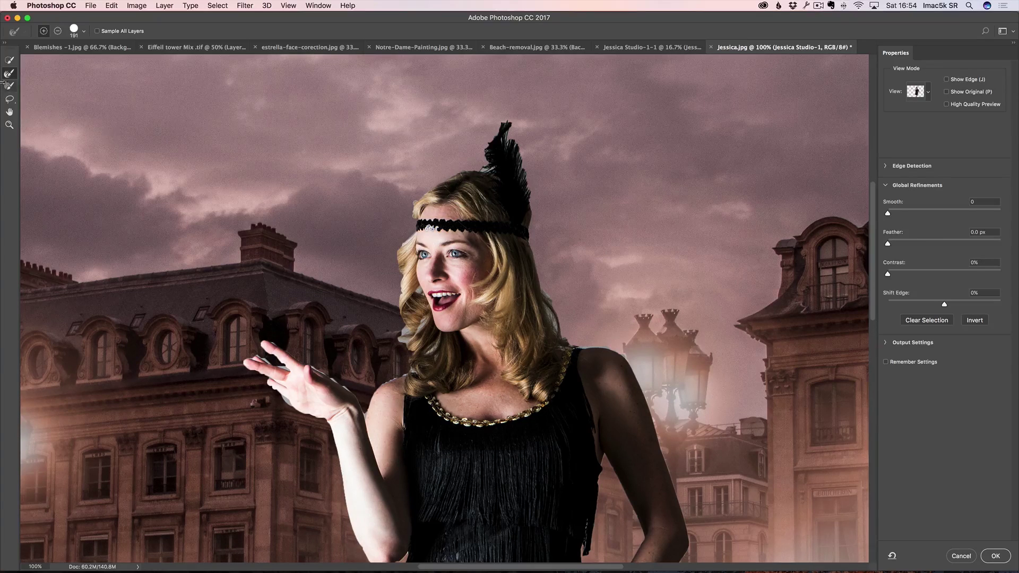
Step: Refine the hair and raised-hand edges with a 96 px Refine Edge brush, clearing grey fringe
{"action": "left_click_drag", "start_coordinate": [406, 224], "coordinate": [366, 230]}
{"action": "mouse_move", "coordinate": [417, 177]}
{"action": "left_mouse_down"}
{"action": "mouse_move", "coordinate": [470, 169]}
{"action": "mouse_move", "coordinate": [508, 127]}
{"action": "mouse_move", "coordinate": [526, 199]}
{"action": "left_mouse_up"}
{"action": "left_click_drag", "start_coordinate": [544, 298], "coordinate": [576, 341]}
{"action": "mouse_move", "coordinate": [402, 226]}
{"action": "left_mouse_down"}
{"action": "mouse_move", "coordinate": [395, 303]}
{"action": "mouse_move", "coordinate": [410, 294]}
{"action": "mouse_move", "coordinate": [407, 364]}
{"action": "mouse_move", "coordinate": [424, 364]}
{"action": "mouse_move", "coordinate": [419, 387]}
{"action": "left_mouse_up"}
{"action": "mouse_move", "coordinate": [364, 410]}
{"action": "left_mouse_down"}
{"action": "mouse_move", "coordinate": [334, 376]}
{"action": "mouse_move", "coordinate": [270, 342]}
{"action": "mouse_move", "coordinate": [241, 359]}
{"action": "mouse_move", "coordinate": [312, 426]}
{"action": "left_mouse_up"}
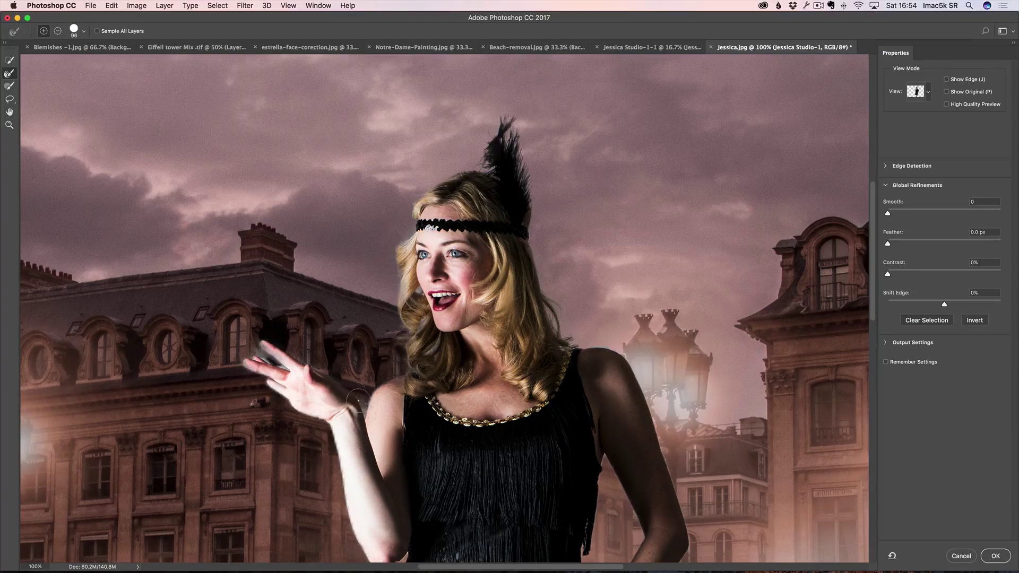
{"action": "scroll", "coordinate": [562, 482], "scroll_direction": "down", "scroll_amount": 5}
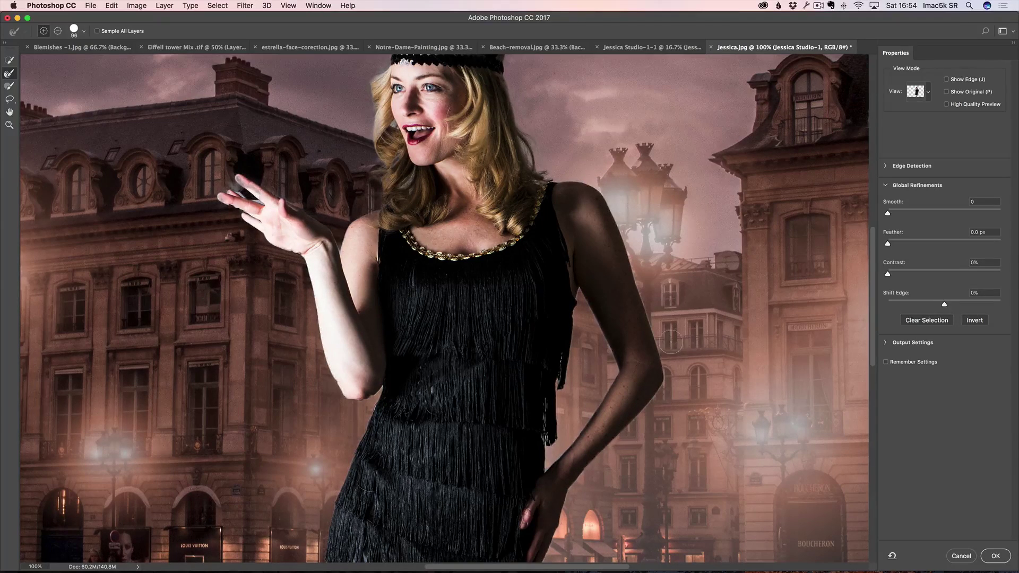
{"action": "left_click_drag", "start_coordinate": [464, 293], "coordinate": [521, 375]}
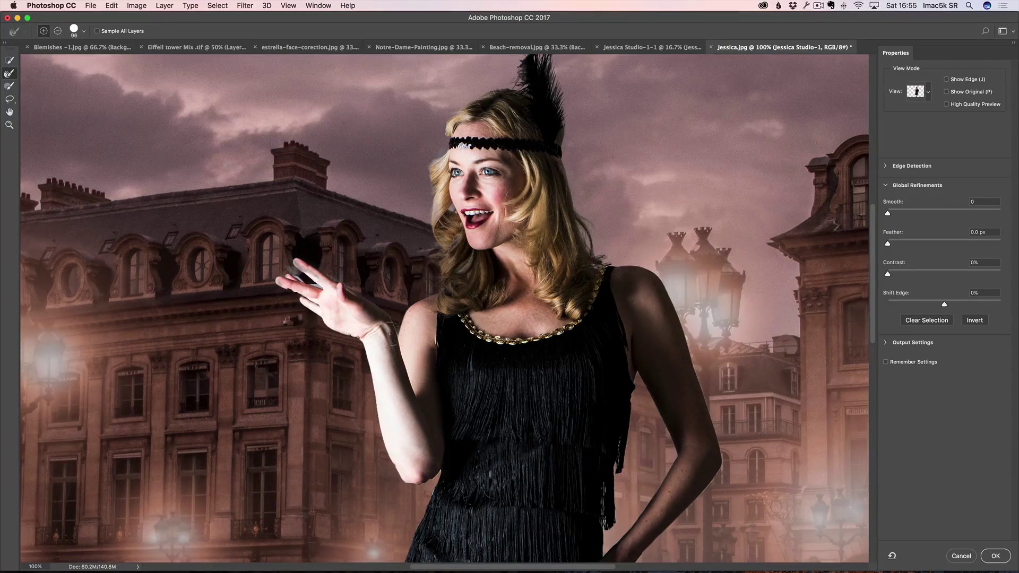
{"action": "left_click_drag", "start_coordinate": [373, 322], "coordinate": [368, 187]}
{"action": "mouse_move", "coordinate": [444, 348]}
{"action": "left_mouse_down"}
{"action": "mouse_move", "coordinate": [448, 300]}
{"action": "mouse_move", "coordinate": [469, 299]}
{"action": "mouse_move", "coordinate": [460, 278]}
{"action": "left_mouse_up"}
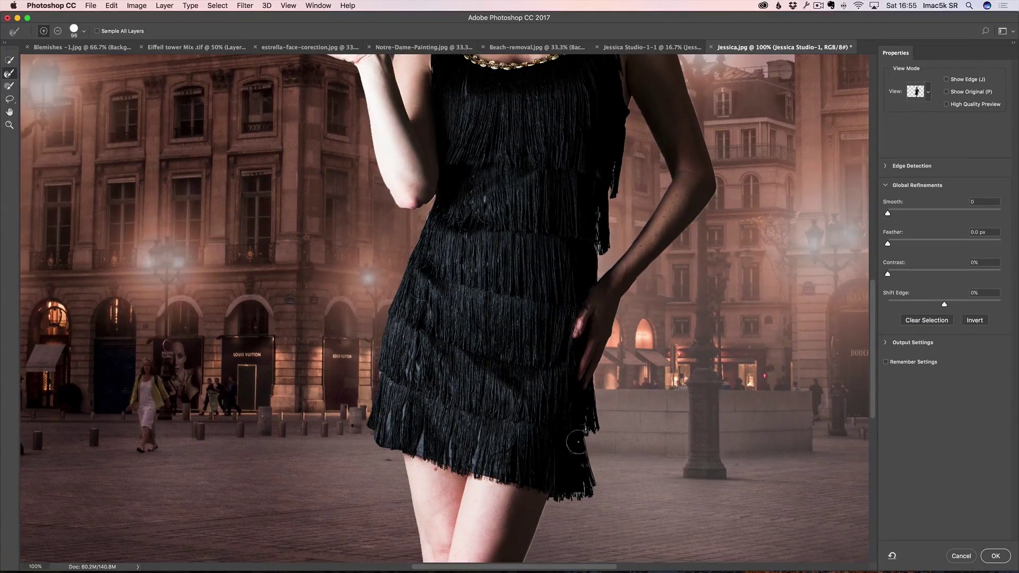
{"action": "left_click_drag", "start_coordinate": [557, 250], "coordinate": [494, 412]}
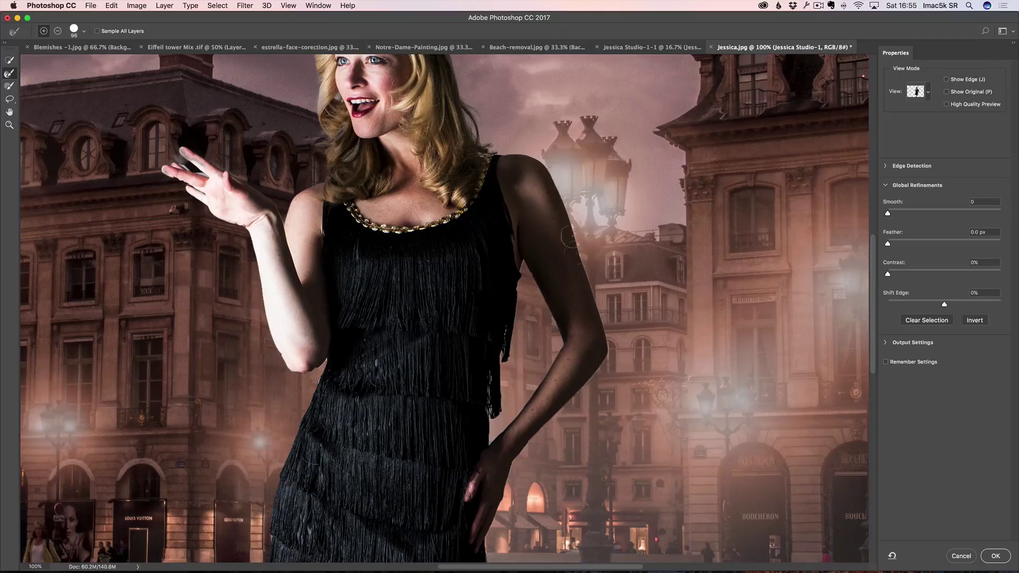
{"action": "left_click_drag", "start_coordinate": [393, 208], "coordinate": [435, 333]}
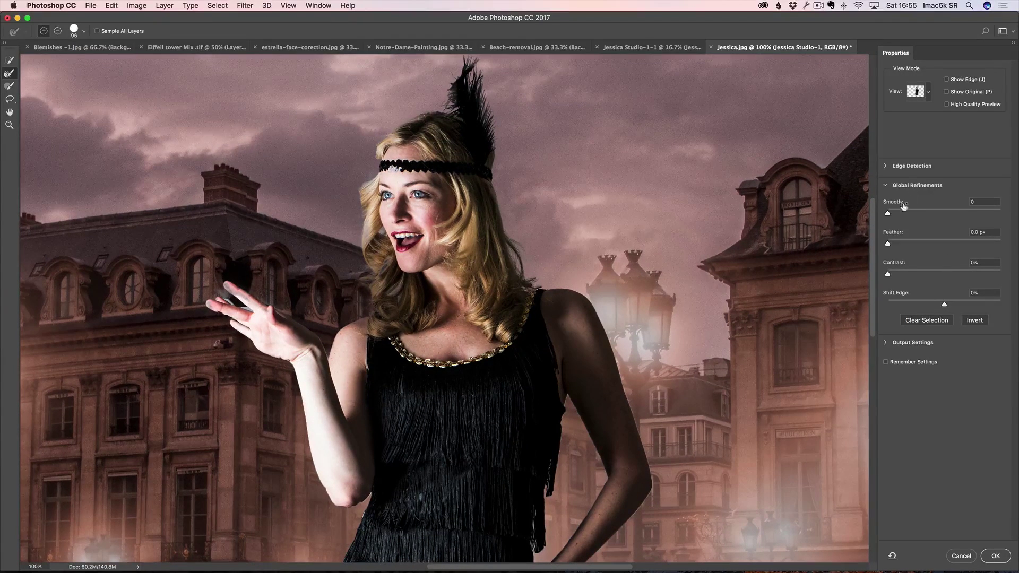
Step: Set the edge-detection radius and shift the selection edge inward to -21%
{"action": "left_click", "coordinate": [885, 166]}
{"action": "left_click_drag", "start_coordinate": [888, 195], "coordinate": [893, 195]}
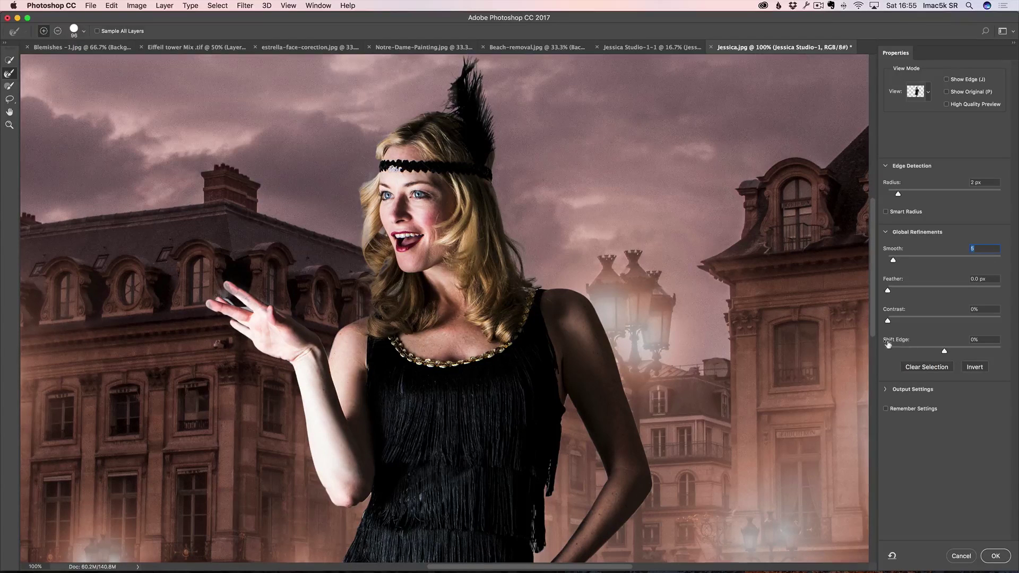
{"action": "left_click_drag", "start_coordinate": [925, 354], "coordinate": [917, 354]}
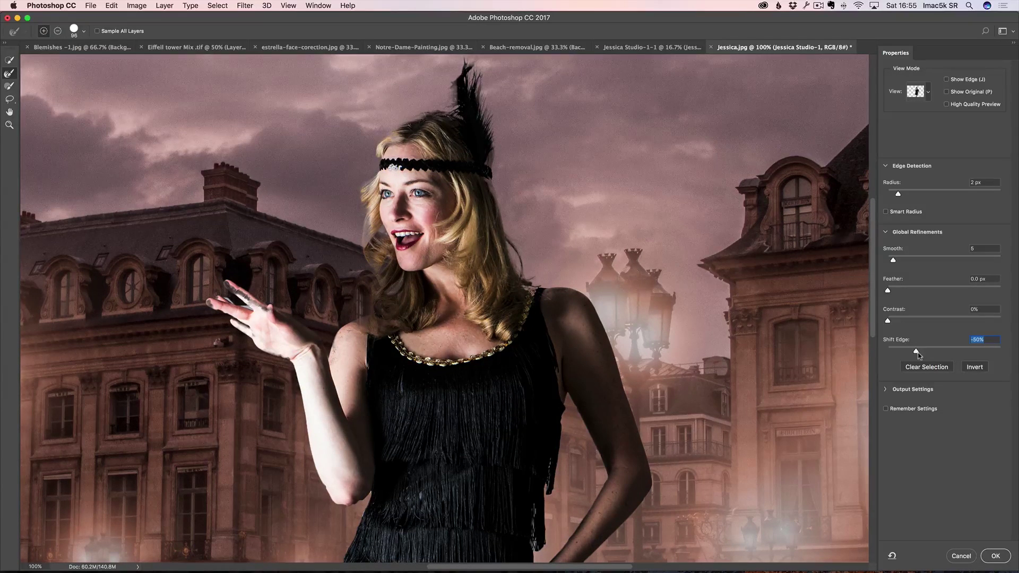
{"action": "left_click_drag", "start_coordinate": [922, 355], "coordinate": [927, 352]}
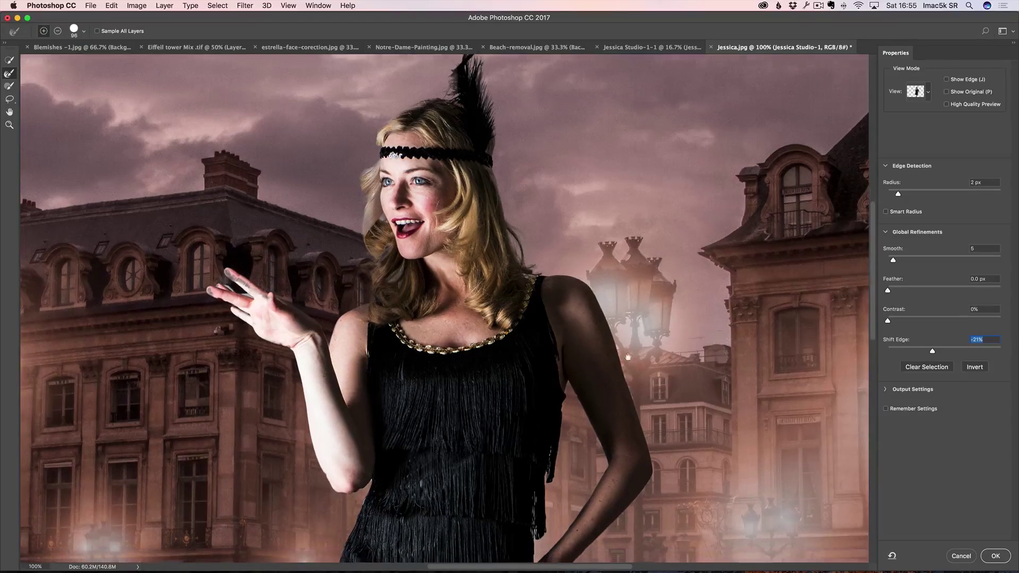
Step: Run the Refine Edge Brush over the feather and hair edges
{"action": "left_click_drag", "start_coordinate": [624, 376], "coordinate": [636, 282]}
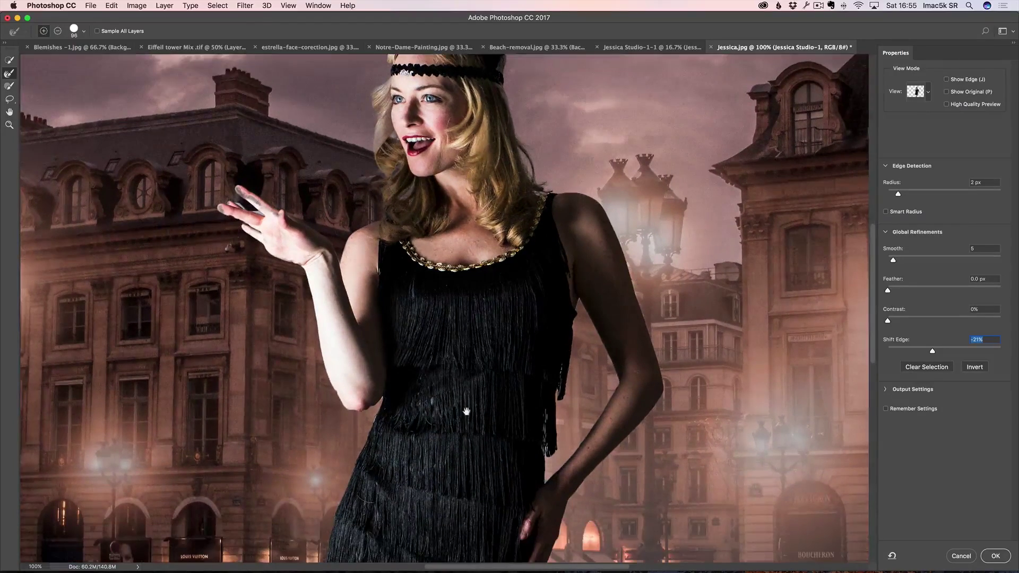
{"action": "left_click_drag", "start_coordinate": [466, 412], "coordinate": [463, 328]}
{"action": "left_click_drag", "start_coordinate": [393, 345], "coordinate": [450, 403]}
{"action": "left_click_drag", "start_coordinate": [450, 242], "coordinate": [452, 287]}
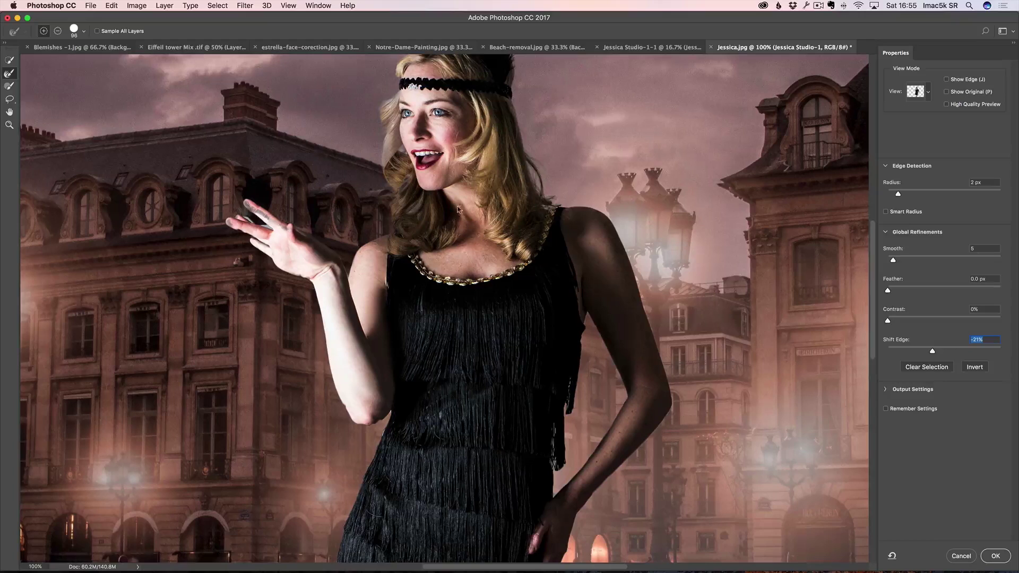
{"action": "left_click_drag", "start_coordinate": [460, 209], "coordinate": [452, 267]}
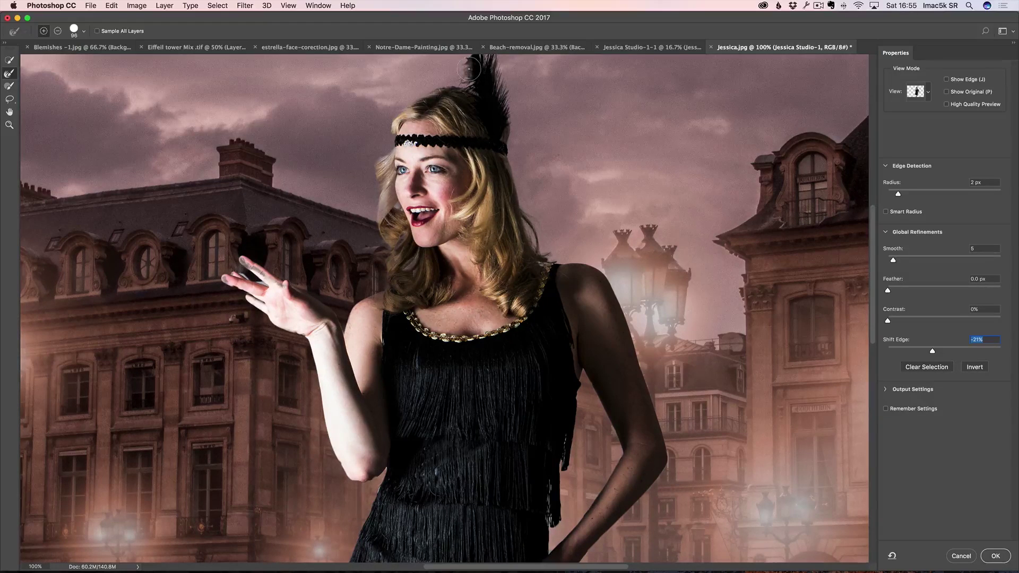
{"action": "left_click_drag", "start_coordinate": [469, 69], "coordinate": [472, 71]}
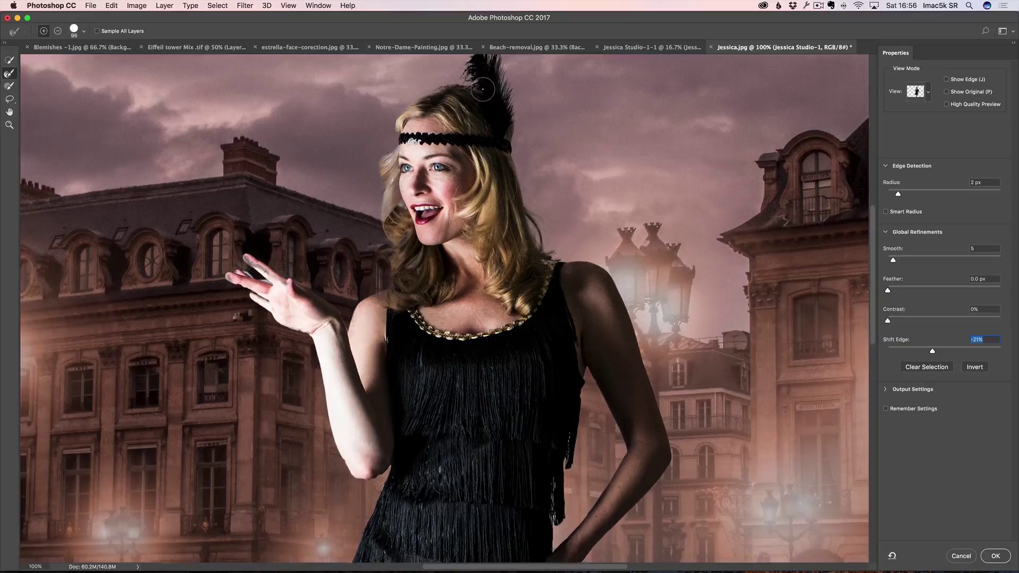
{"action": "scroll", "coordinate": [524, 205], "scroll_direction": "up", "scroll_amount": 2}
{"action": "scroll", "coordinate": [526, 189], "scroll_direction": "down", "scroll_amount": 2}
Step: Accept the refined selection as a layer mask on Jessica Studio-1 and preview the mask
{"action": "left_click", "coordinate": [998, 555]}
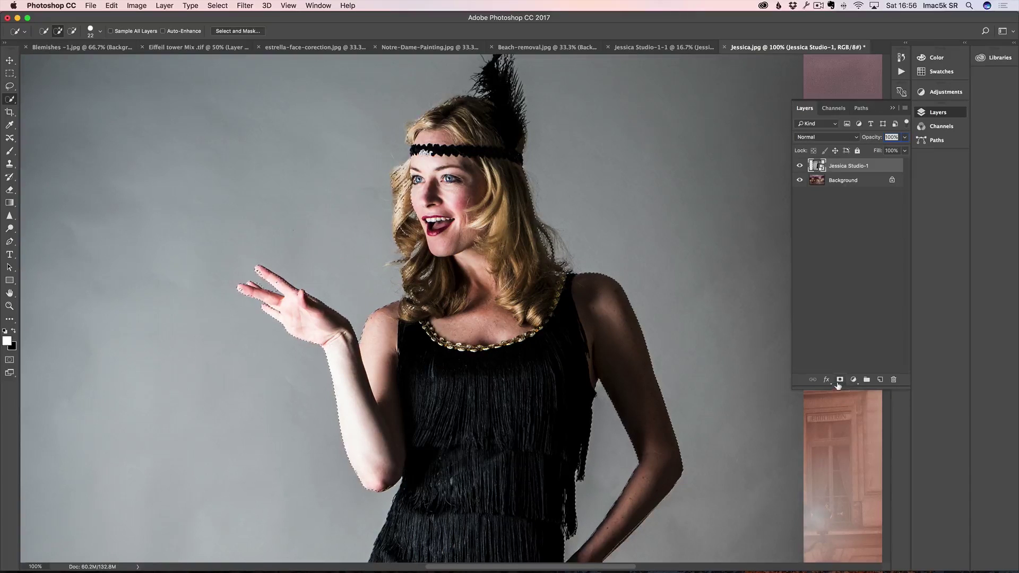
{"action": "left_click", "coordinate": [840, 381]}
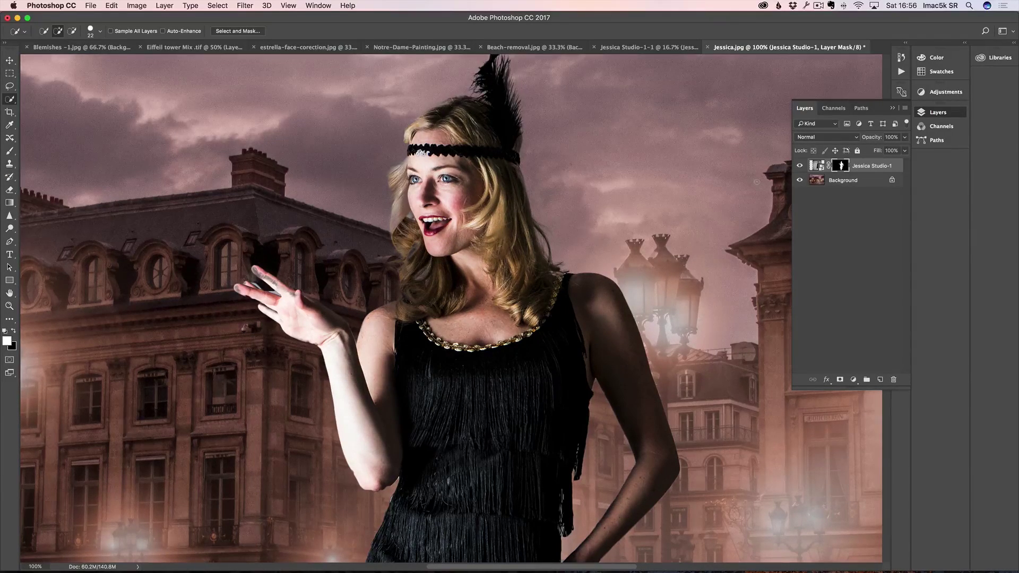
{"action": "left_click", "coordinate": [841, 168], "text": "alt"}
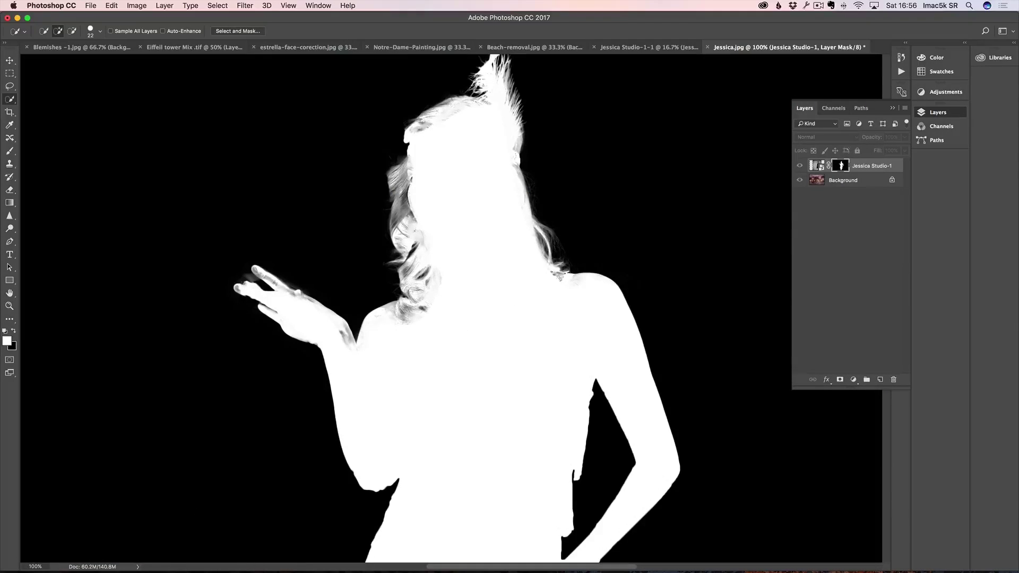
{"action": "left_click", "coordinate": [841, 167], "text": "alt"}
Step: Set up the Brush at 30 px, 74% hardness and 100% opacity
{"action": "key", "text": "b"}
{"action": "left_click_drag", "start_coordinate": [307, 281], "coordinate": [207, 291]}
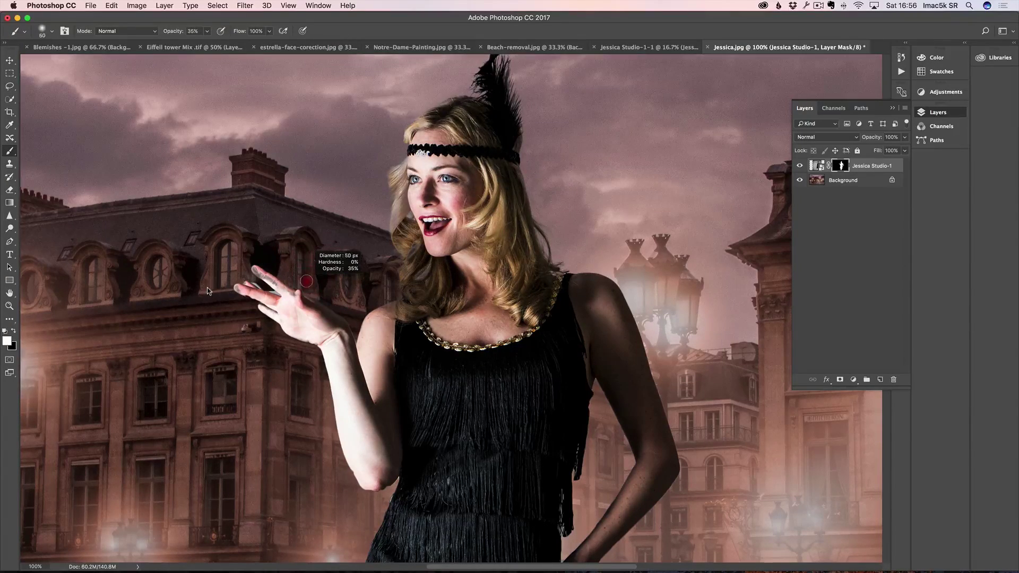
{"action": "scroll", "coordinate": [253, 290], "scroll_direction": "up", "scroll_amount": 3}
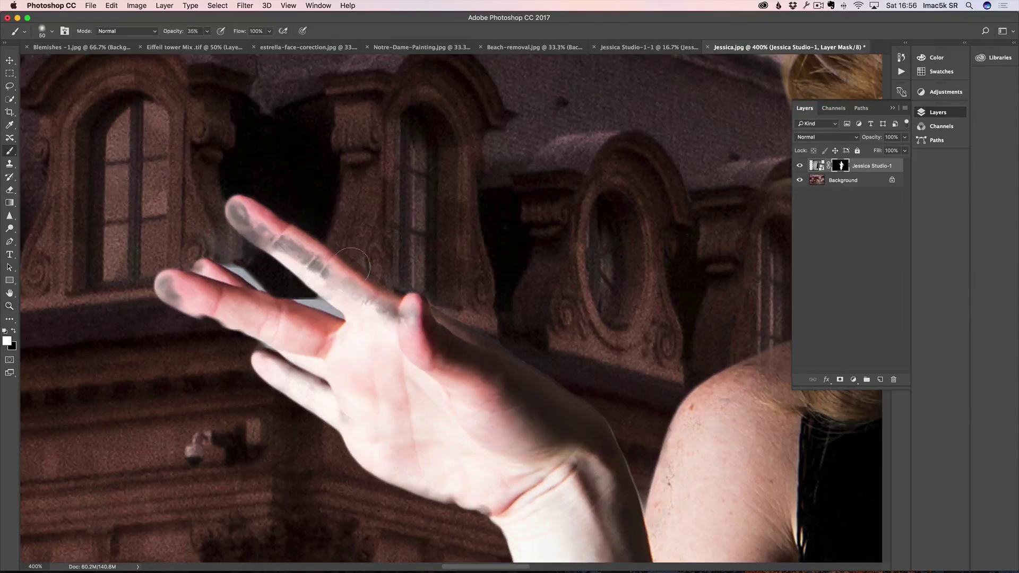
{"action": "left_click_drag", "start_coordinate": [409, 227], "coordinate": [399, 233]}
{"action": "right_click", "coordinate": [424, 230]}
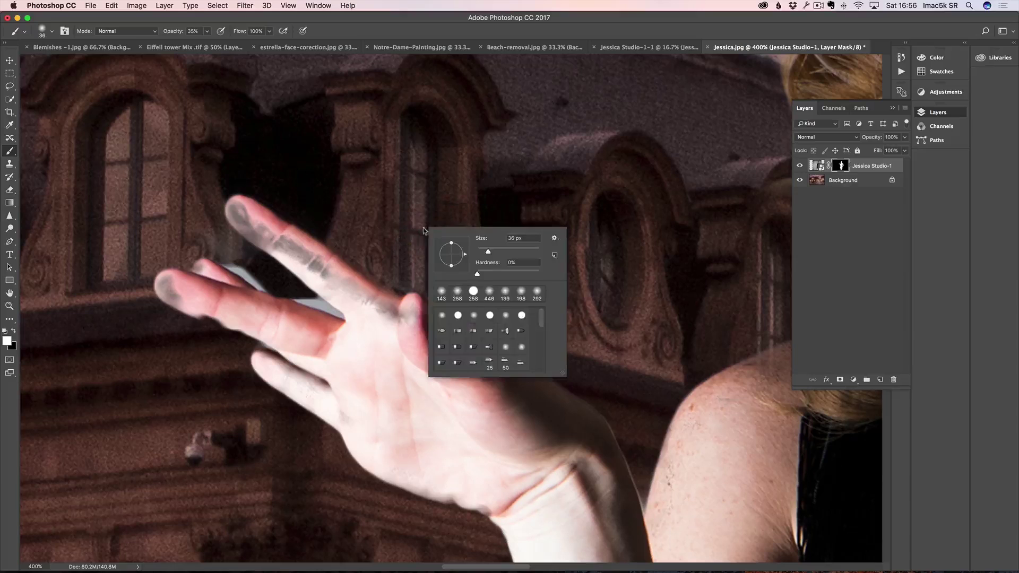
{"action": "left_click_drag", "start_coordinate": [478, 276], "coordinate": [523, 277]}
{"action": "left_click_drag", "start_coordinate": [276, 243], "coordinate": [271, 242]}
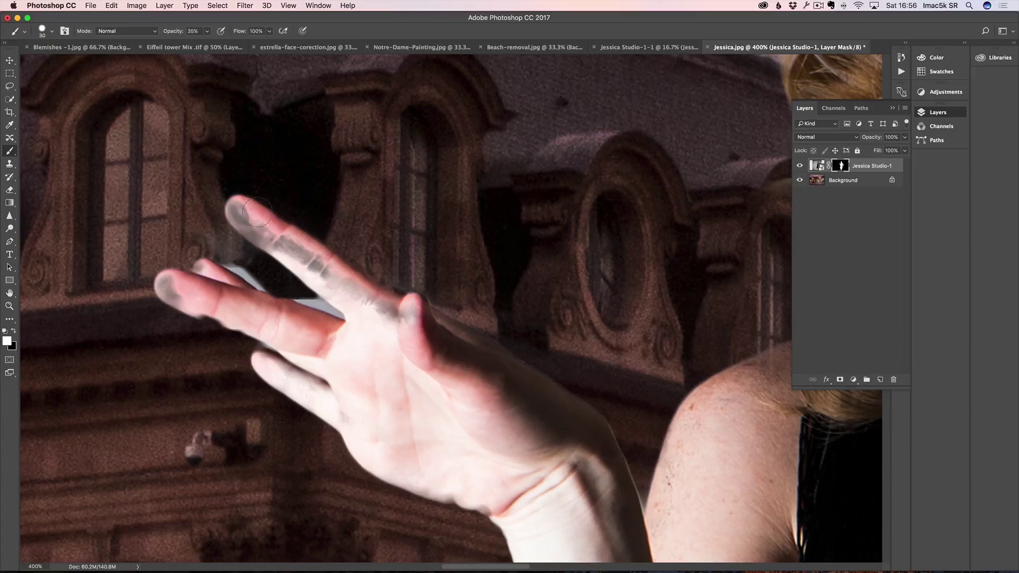
{"action": "key", "text": "0"}
Step: Paint white over the fingers' grey cast, then black over the light fringe beside them
{"action": "mouse_move", "coordinate": [238, 208]}
{"action": "left_mouse_down"}
{"action": "mouse_move", "coordinate": [374, 308]}
{"action": "mouse_move", "coordinate": [410, 313]}
{"action": "mouse_move", "coordinate": [332, 268]}
{"action": "mouse_move", "coordinate": [391, 304]}
{"action": "mouse_move", "coordinate": [378, 305]}
{"action": "mouse_move", "coordinate": [326, 261]}
{"action": "left_mouse_up"}
{"action": "mouse_move", "coordinate": [180, 291]}
{"action": "left_mouse_down"}
{"action": "mouse_move", "coordinate": [169, 287]}
{"action": "mouse_move", "coordinate": [192, 298]}
{"action": "mouse_move", "coordinate": [200, 285]}
{"action": "mouse_move", "coordinate": [197, 302]}
{"action": "mouse_move", "coordinate": [229, 318]}
{"action": "mouse_move", "coordinate": [295, 337]}
{"action": "left_mouse_up"}
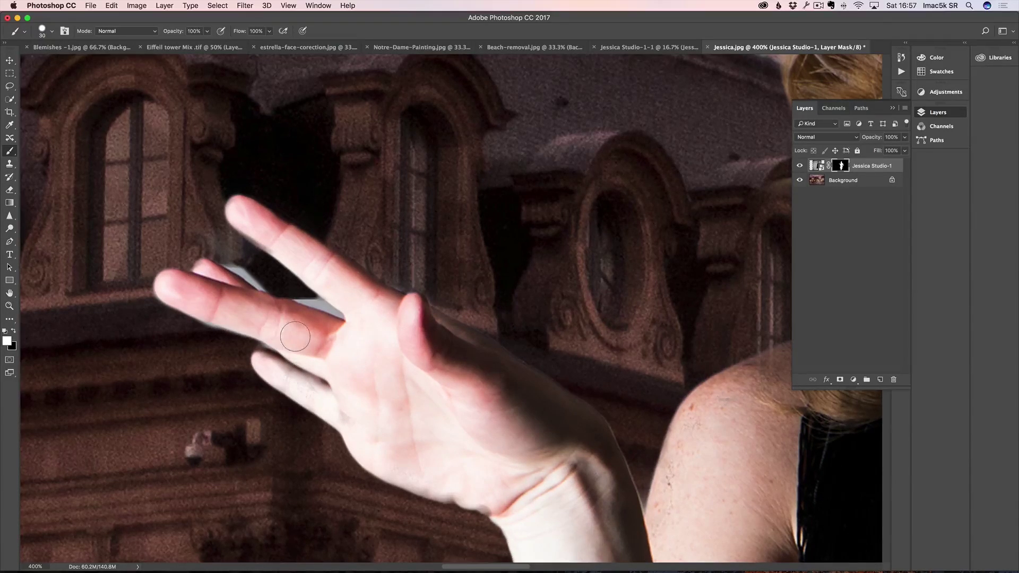
{"action": "left_click_drag", "start_coordinate": [255, 267], "coordinate": [242, 269]}
{"action": "key", "text": "x"}
{"action": "mouse_move", "coordinate": [230, 258]}
{"action": "left_mouse_down"}
{"action": "mouse_move", "coordinate": [268, 286]}
{"action": "mouse_move", "coordinate": [262, 279]}
{"action": "left_mouse_up"}
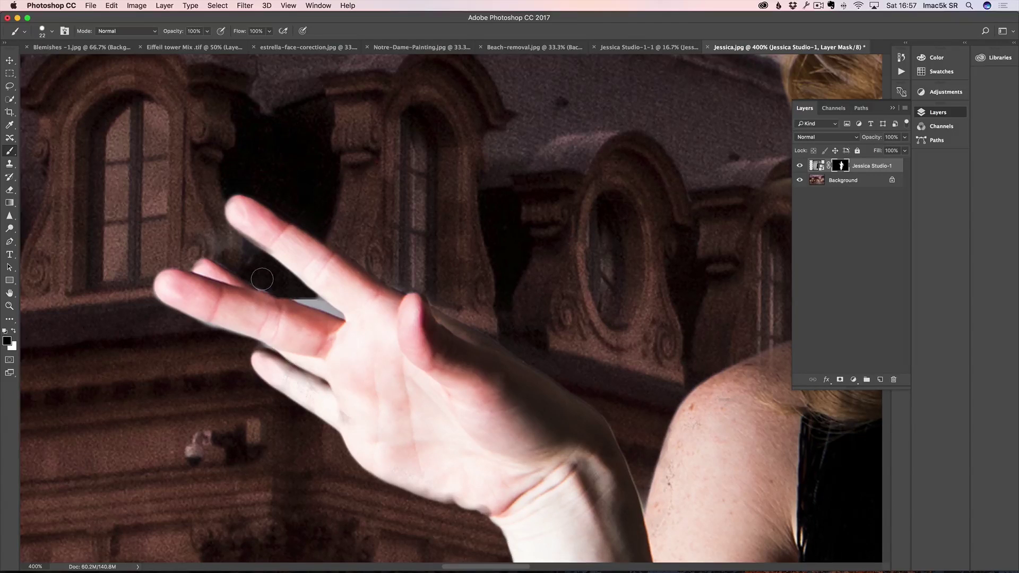
{"action": "mouse_move", "coordinate": [216, 250]}
{"action": "left_mouse_down"}
{"action": "mouse_move", "coordinate": [241, 265]}
{"action": "mouse_move", "coordinate": [213, 236]}
{"action": "mouse_move", "coordinate": [259, 277]}
{"action": "mouse_move", "coordinate": [307, 295]}
{"action": "mouse_move", "coordinate": [295, 294]}
{"action": "left_mouse_up"}
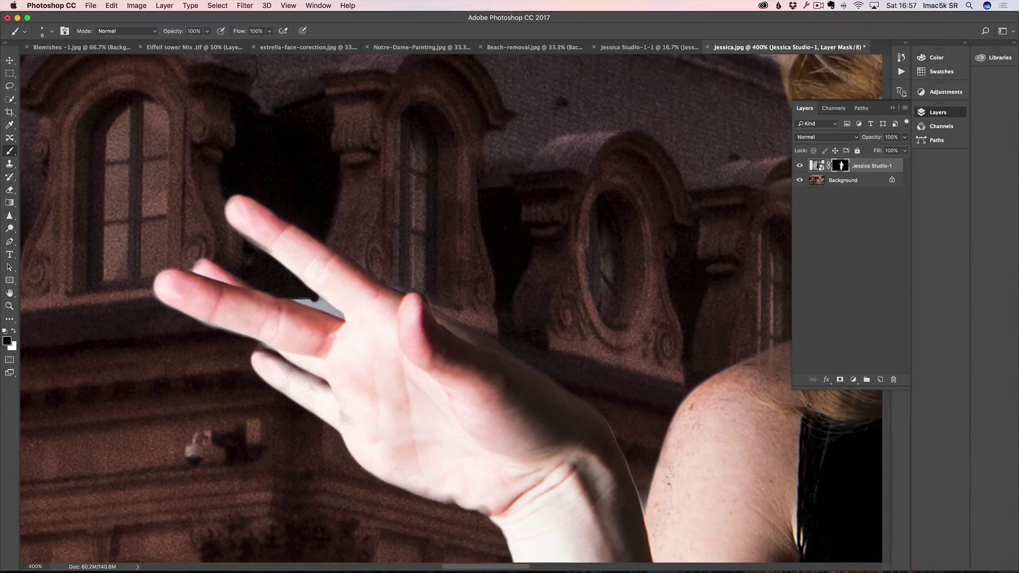
{"action": "left_click_drag", "start_coordinate": [321, 308], "coordinate": [338, 313]}
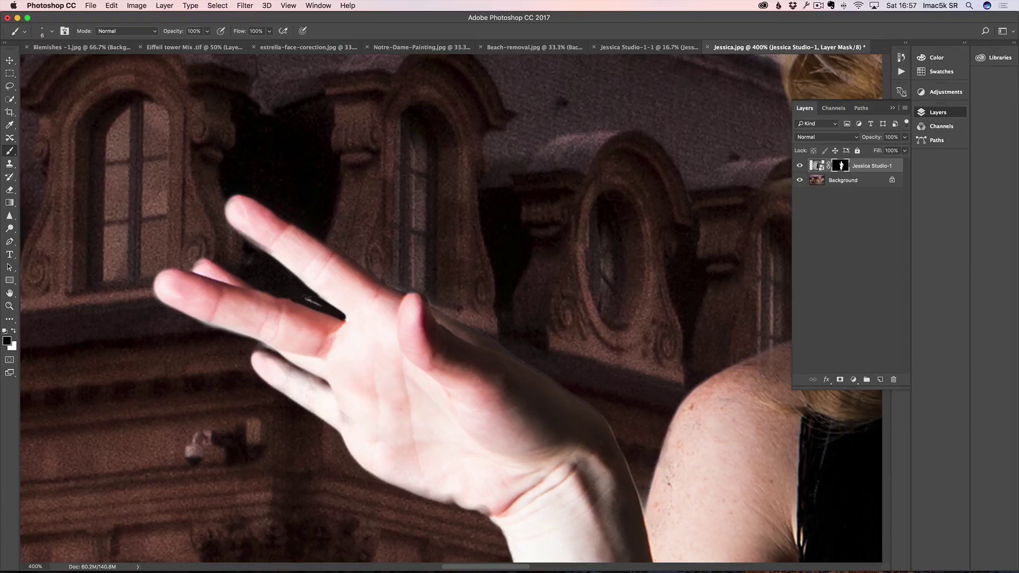
{"action": "left_click_drag", "start_coordinate": [543, 270], "coordinate": [368, 369]}
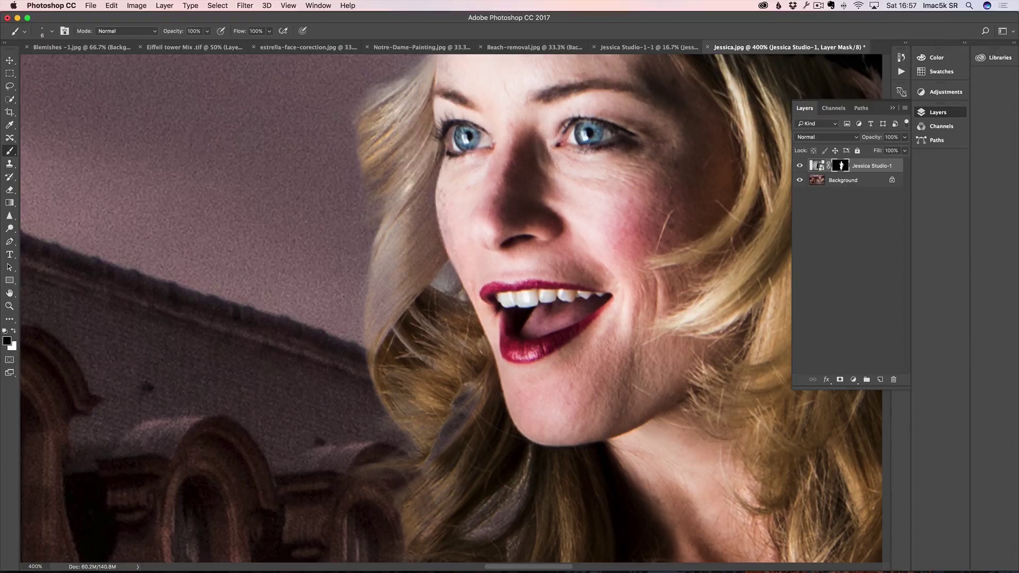
Step: Paint the hair edges back in with a 28 px white brush at 23% opacity
{"action": "left_click_drag", "start_coordinate": [398, 262], "coordinate": [423, 262]}
{"action": "key", "text": "x"}
{"action": "left_click_drag", "start_coordinate": [172, 37], "coordinate": [131, 38]}
{"action": "mouse_move", "coordinate": [398, 230]}
{"action": "left_mouse_down"}
{"action": "mouse_move", "coordinate": [407, 219]}
{"action": "mouse_move", "coordinate": [379, 316]}
{"action": "left_mouse_up"}
{"action": "mouse_move", "coordinate": [416, 230]}
{"action": "left_mouse_down"}
{"action": "mouse_move", "coordinate": [427, 186]}
{"action": "mouse_move", "coordinate": [403, 222]}
{"action": "left_mouse_up"}
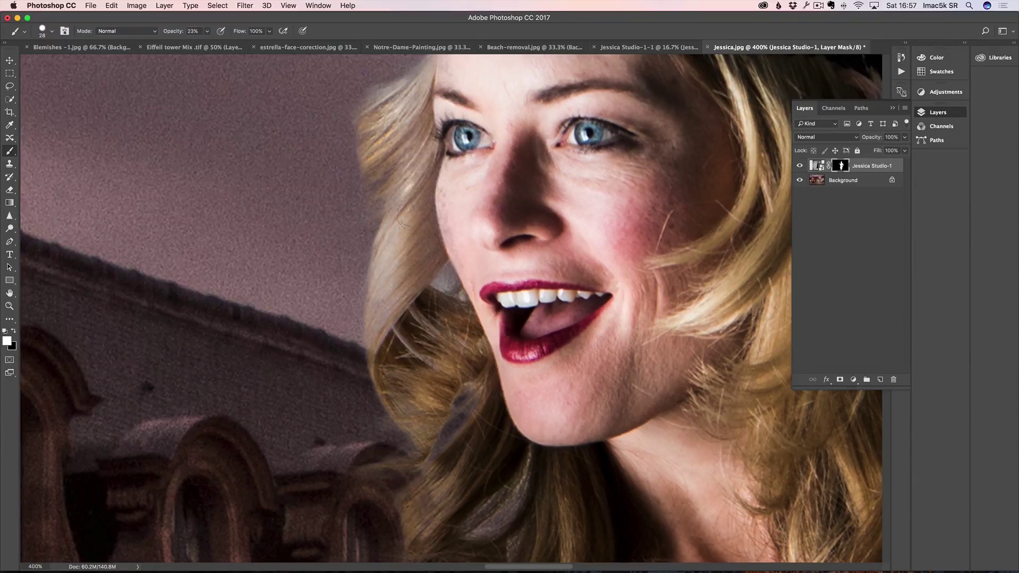
{"action": "left_click_drag", "start_coordinate": [394, 130], "coordinate": [417, 223]}
Step: Zoom out to see the whole composite
{"action": "scroll", "coordinate": [470, 164], "scroll_direction": "up", "scroll_amount": 5}
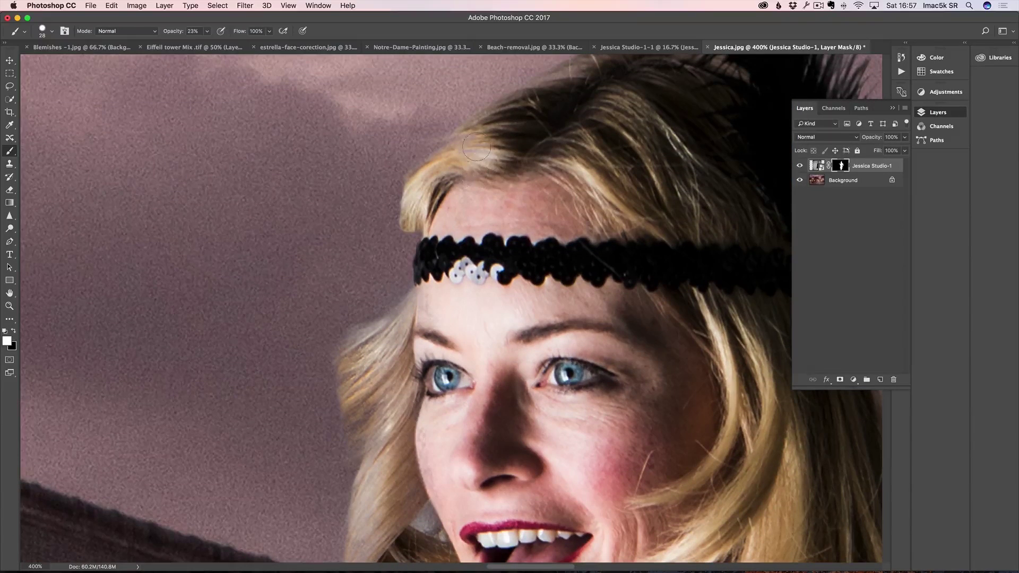
{"action": "scroll", "coordinate": [514, 250], "scroll_direction": "up", "scroll_amount": 5}
{"action": "scroll", "coordinate": [514, 250], "scroll_direction": "right", "scroll_amount": 3}
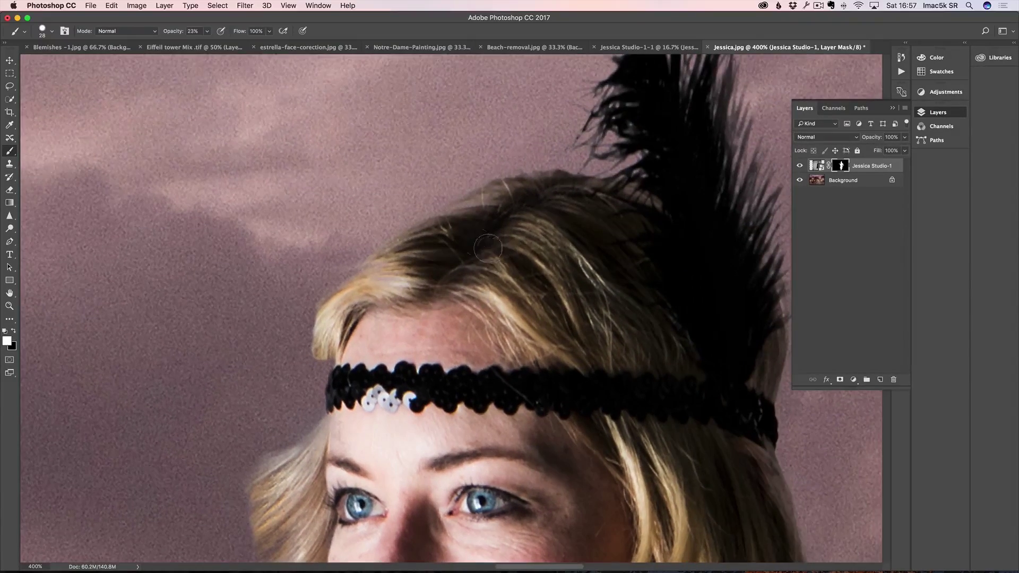
{"action": "scroll", "coordinate": [534, 223], "scroll_direction": "down", "scroll_amount": 10}
{"action": "scroll", "coordinate": [535, 223], "scroll_direction": "right", "scroll_amount": 4}
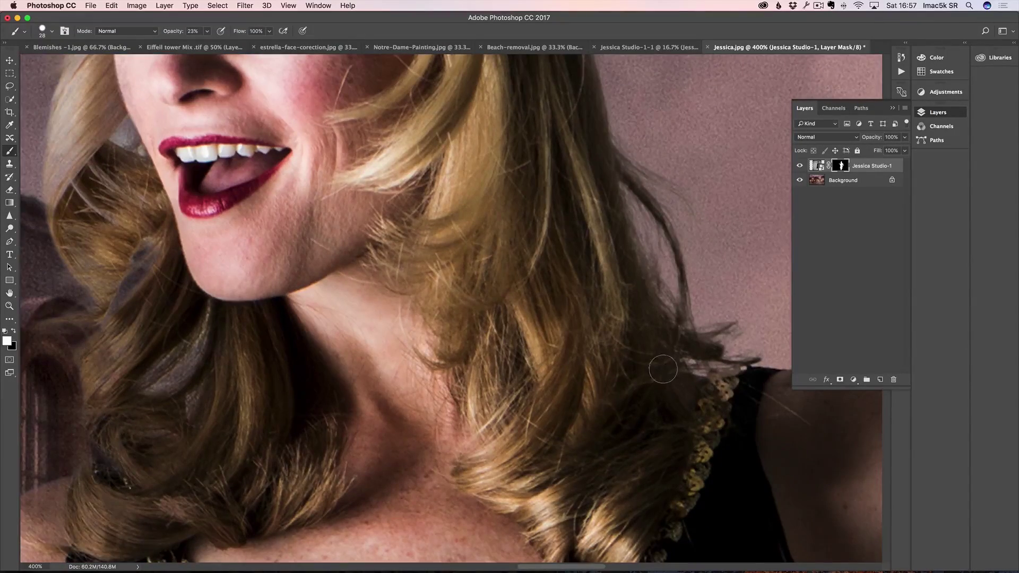
{"action": "scroll", "coordinate": [479, 296], "scroll_direction": "down", "scroll_amount": 5}
{"action": "scroll", "coordinate": [479, 296], "scroll_direction": "right", "scroll_amount": 1}
{"action": "left_click", "coordinate": [455, 313], "text": "alt"}
{"action": "left_click", "coordinate": [455, 313], "text": "alt"}
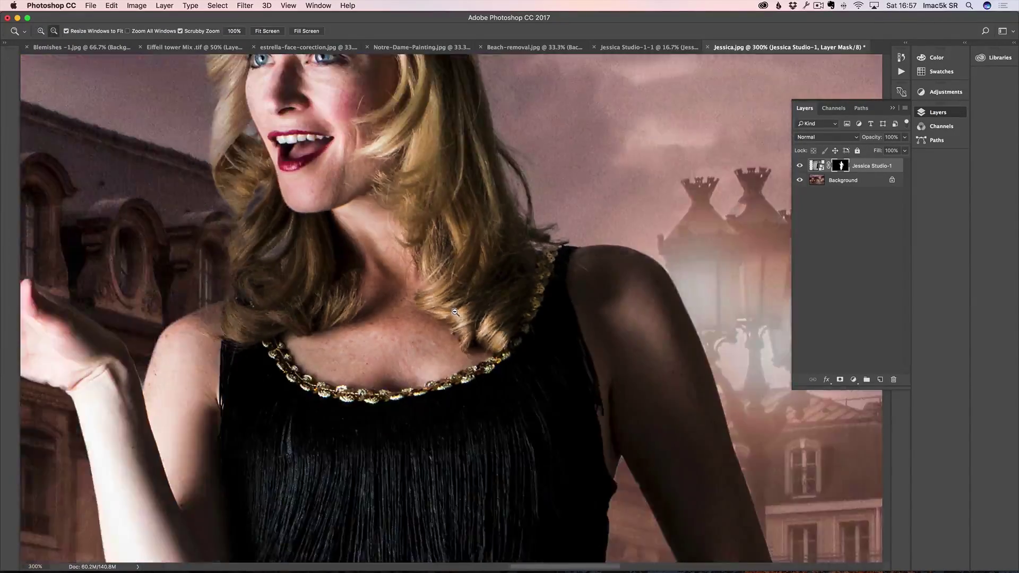
{"action": "left_click", "coordinate": [455, 313], "text": "alt"}
{"action": "left_click", "coordinate": [419, 376], "text": "alt"}
{"action": "left_click", "coordinate": [417, 380]}
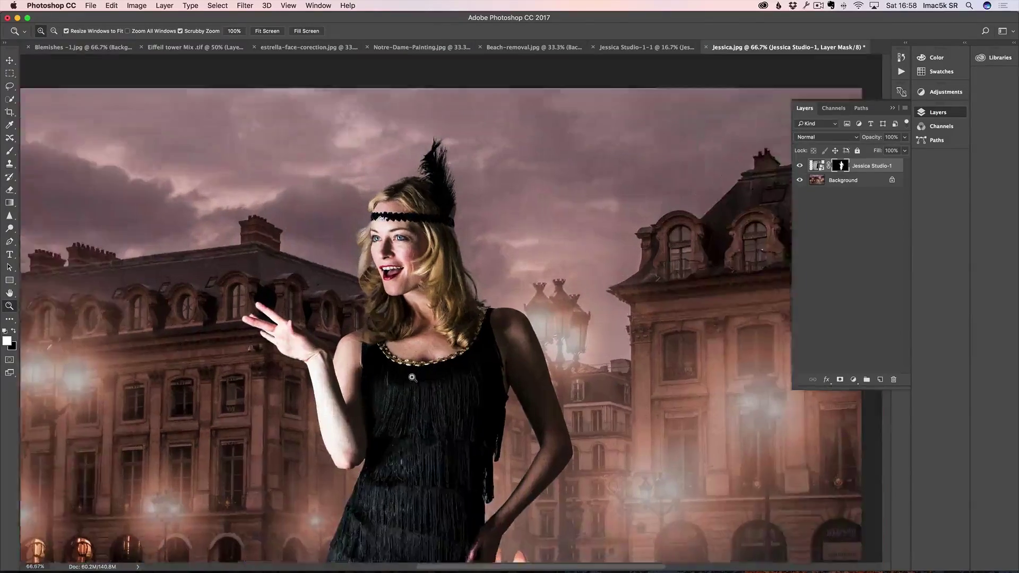
Step: Give Jessica Studio-1 Camera Raw settings of Contrast +9, Tint +32 and Shadows +28
{"action": "left_click", "coordinate": [415, 385], "text": "alt"}
{"action": "left_click", "coordinate": [416, 386], "text": "alt"}
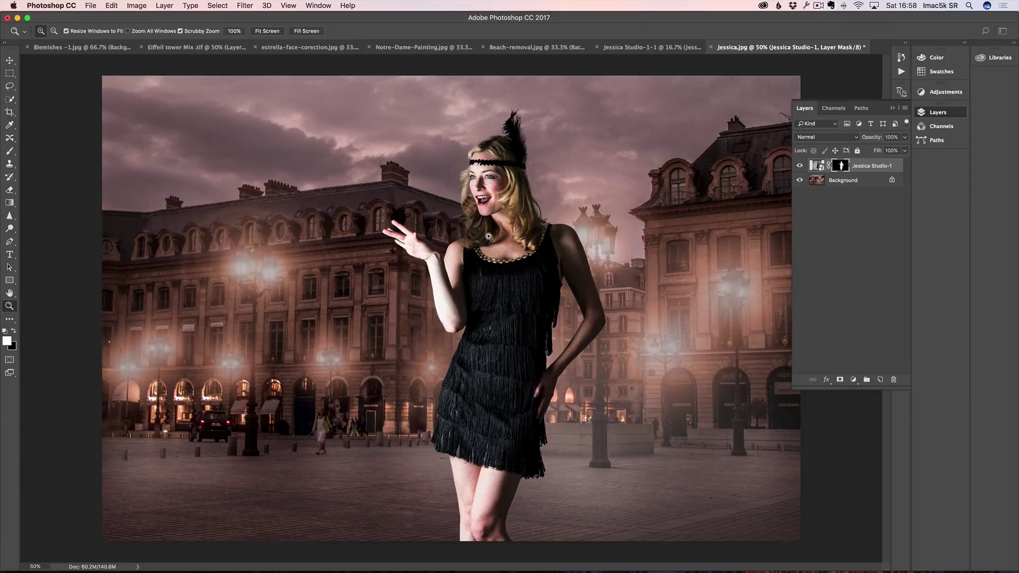
{"action": "double_click", "coordinate": [817, 166]}
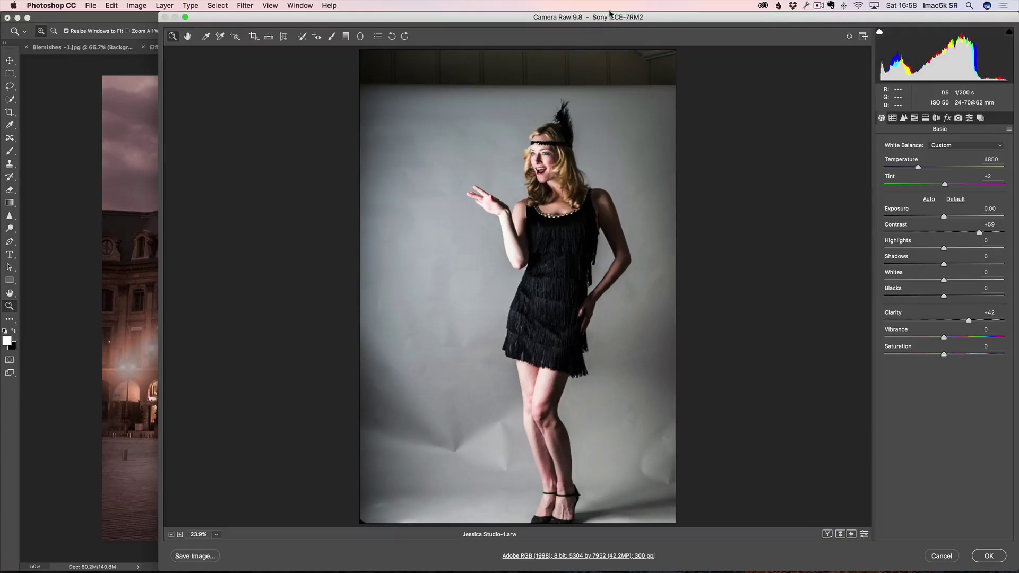
{"action": "left_click", "coordinate": [951, 233]}
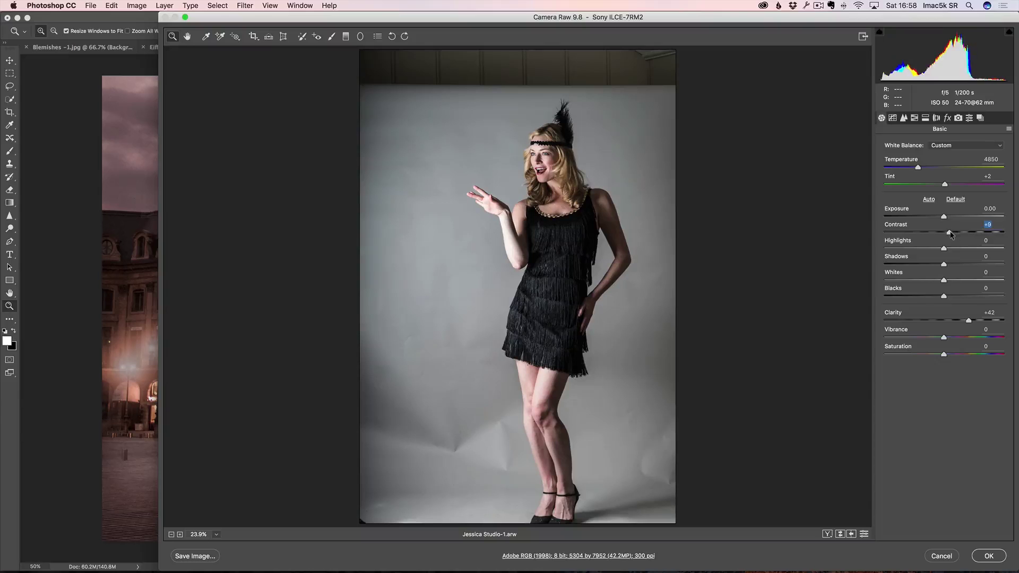
{"action": "left_click_drag", "start_coordinate": [620, 17], "coordinate": [565, 72]}
{"action": "left_click_drag", "start_coordinate": [897, 243], "coordinate": [916, 243]}
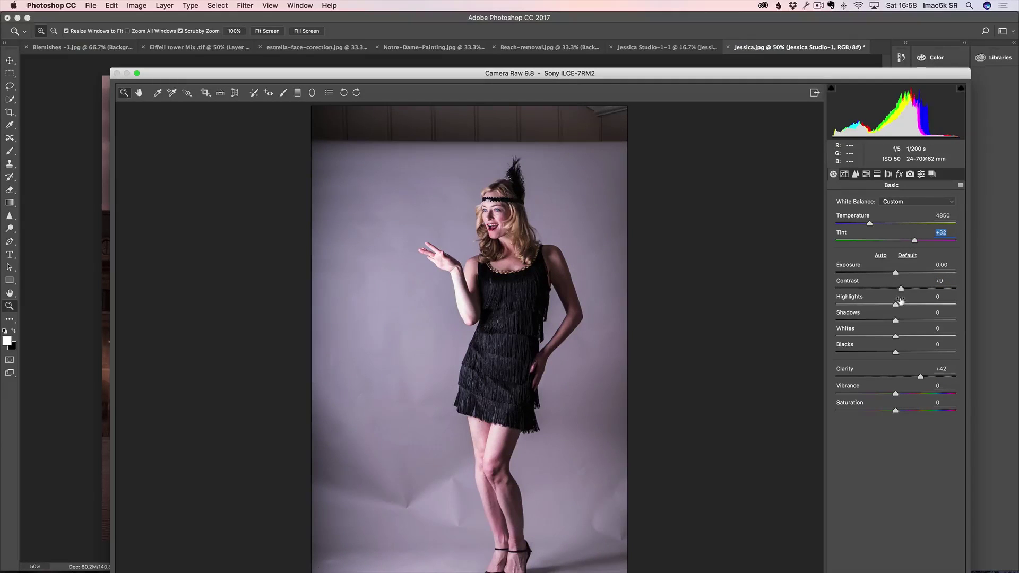
{"action": "left_click_drag", "start_coordinate": [902, 319], "coordinate": [912, 322]}
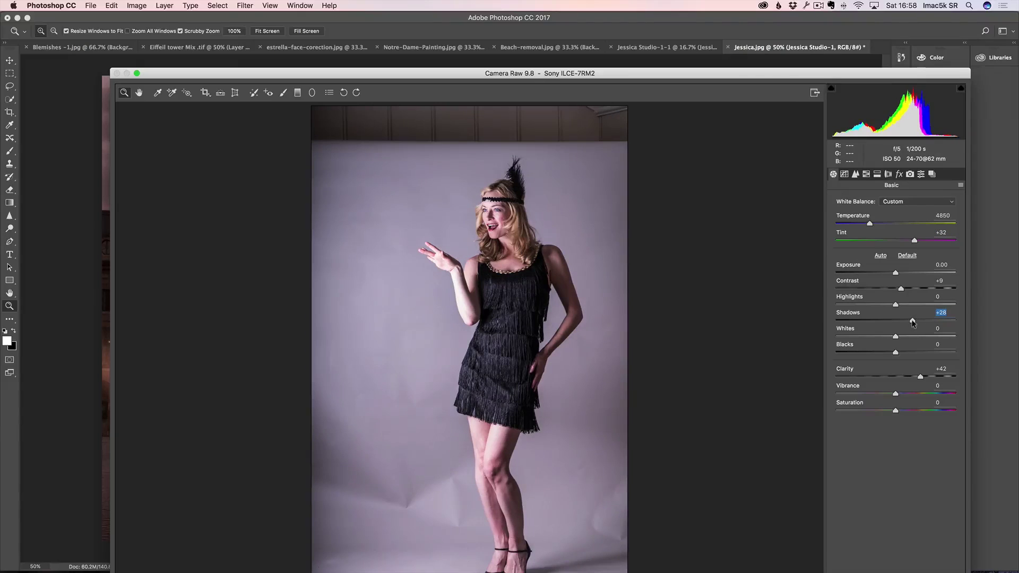
{"action": "left_click_drag", "start_coordinate": [735, 74], "coordinate": [704, 3]}
{"action": "left_click", "coordinate": [910, 556]}
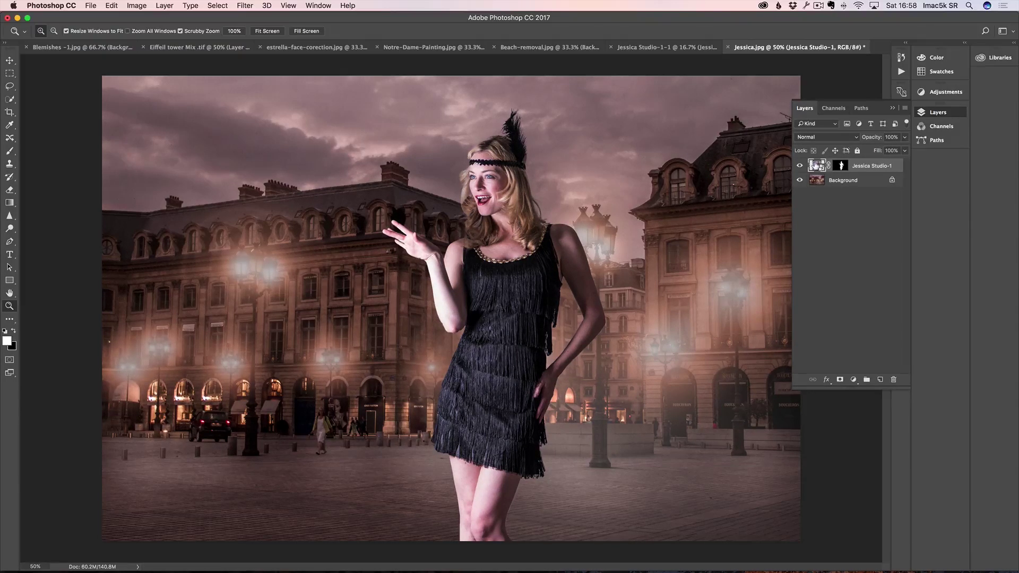
Step: Set Jessica Studio-1's Camera Raw Exposure to -0.65 and Saturation to -37
{"action": "double_click", "coordinate": [816, 165]}
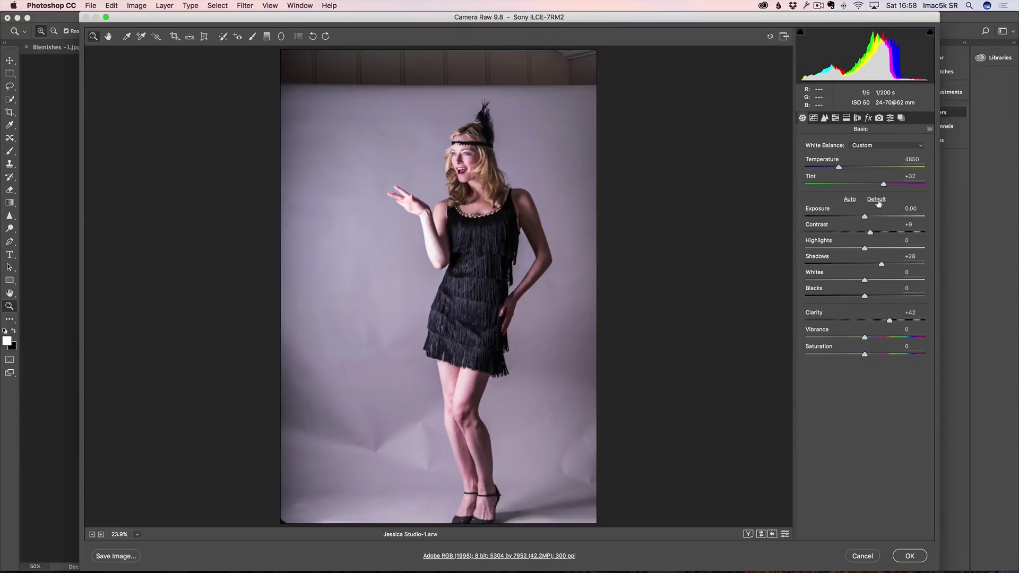
{"action": "left_click_drag", "start_coordinate": [866, 218], "coordinate": [857, 217]}
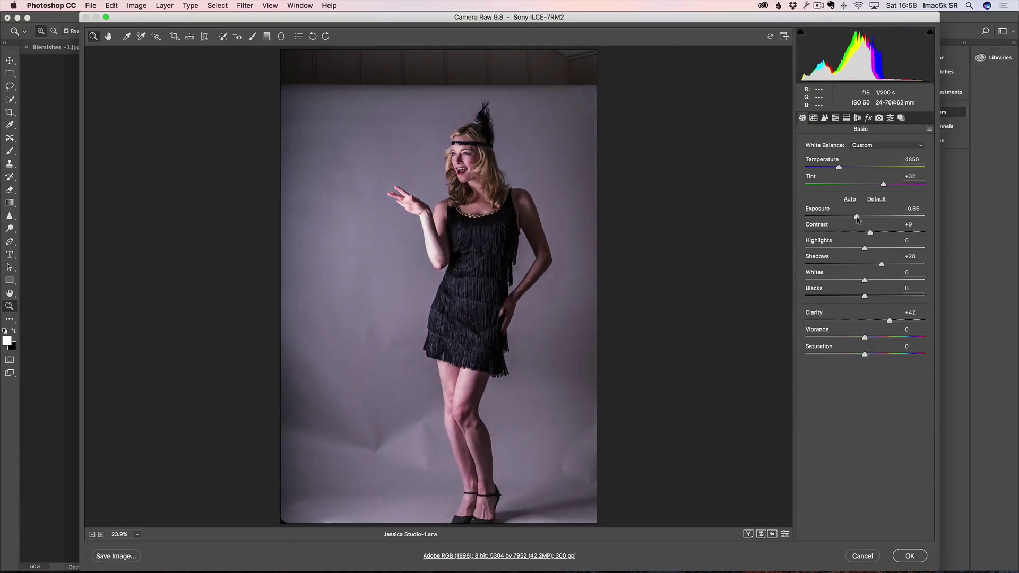
{"action": "left_click_drag", "start_coordinate": [866, 356], "coordinate": [854, 356]}
{"action": "left_click", "coordinate": [912, 556]}
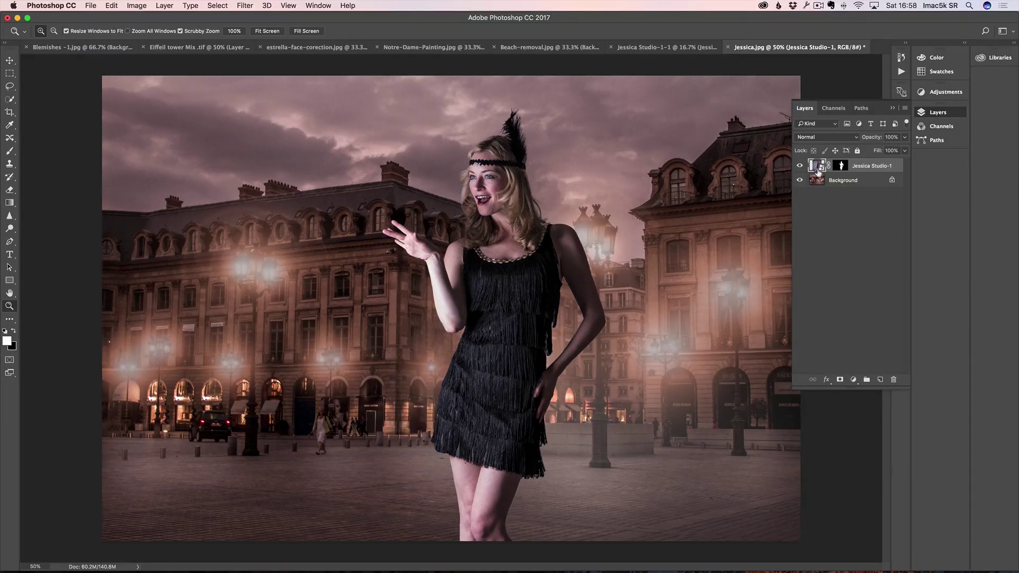
Step: In Camera Raw, lower Highlights, set Saturation to -26 and Tint to +38
{"action": "double_click", "coordinate": [819, 166]}
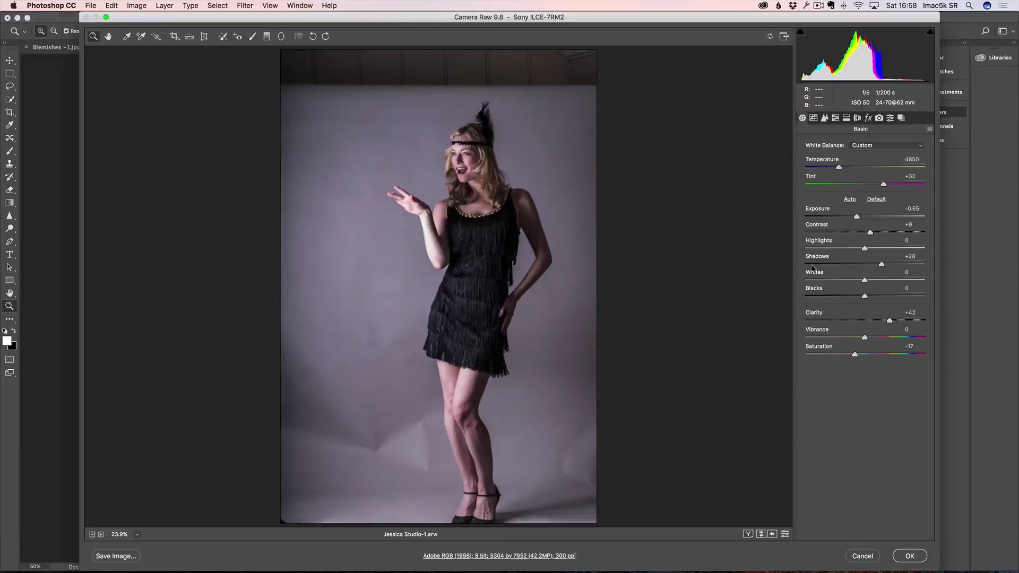
{"action": "left_click_drag", "start_coordinate": [864, 249], "coordinate": [854, 217]}
{"action": "left_click_drag", "start_coordinate": [855, 354], "coordinate": [850, 355]}
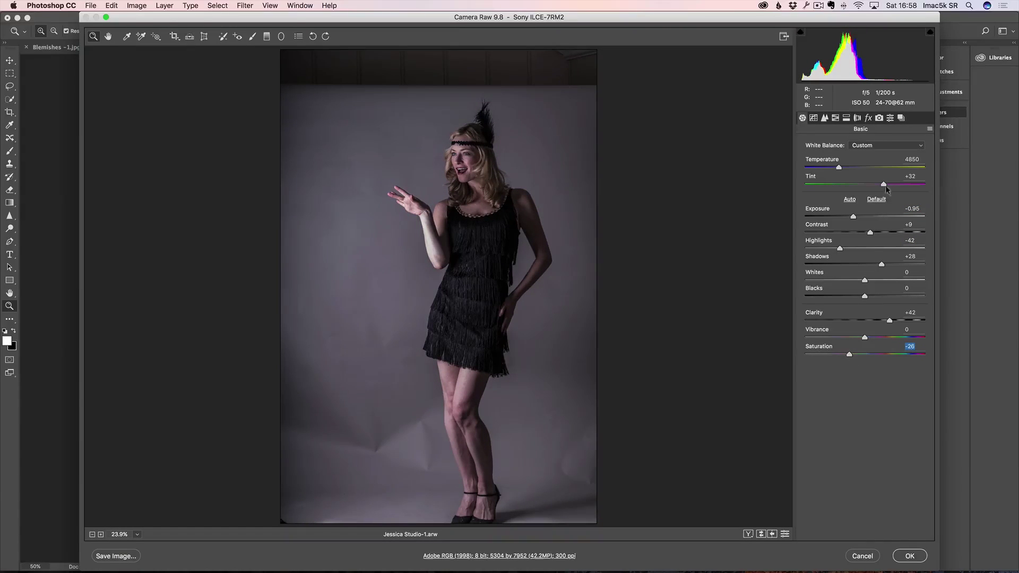
{"action": "left_click_drag", "start_coordinate": [885, 184], "coordinate": [850, 168]}
{"action": "left_click", "coordinate": [911, 555]}
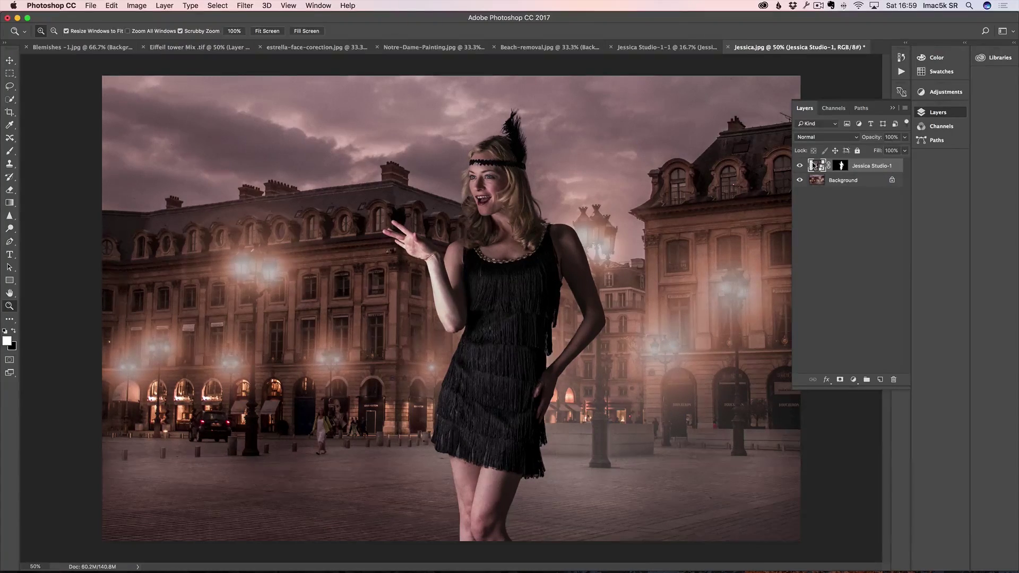
Step: Warm the colour temperature, darken highlights further and set Exposure to -1.00
{"action": "double_click", "coordinate": [812, 166]}
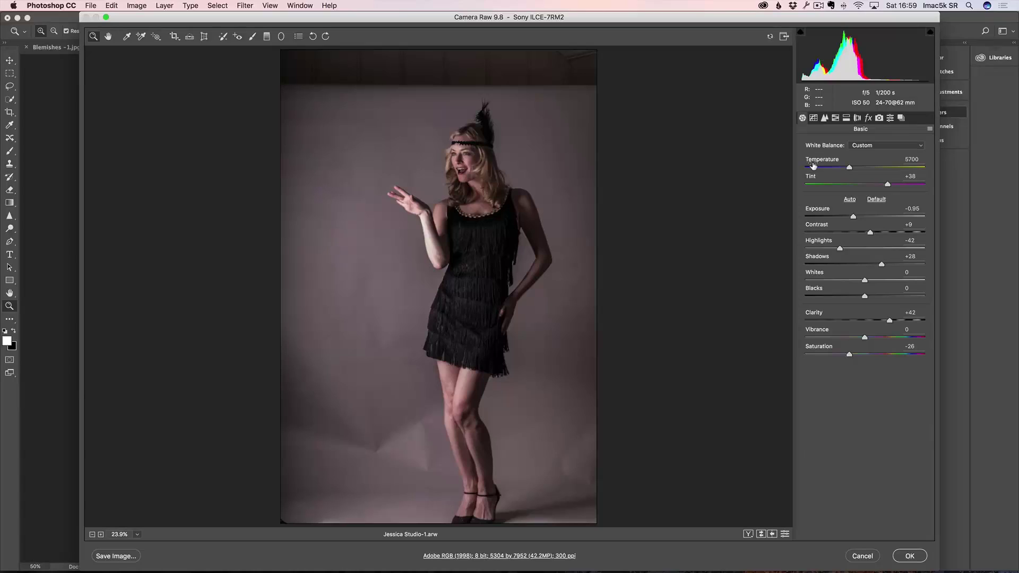
{"action": "left_click", "coordinate": [856, 167]}
{"action": "left_click_drag", "start_coordinate": [856, 167], "coordinate": [892, 184]}
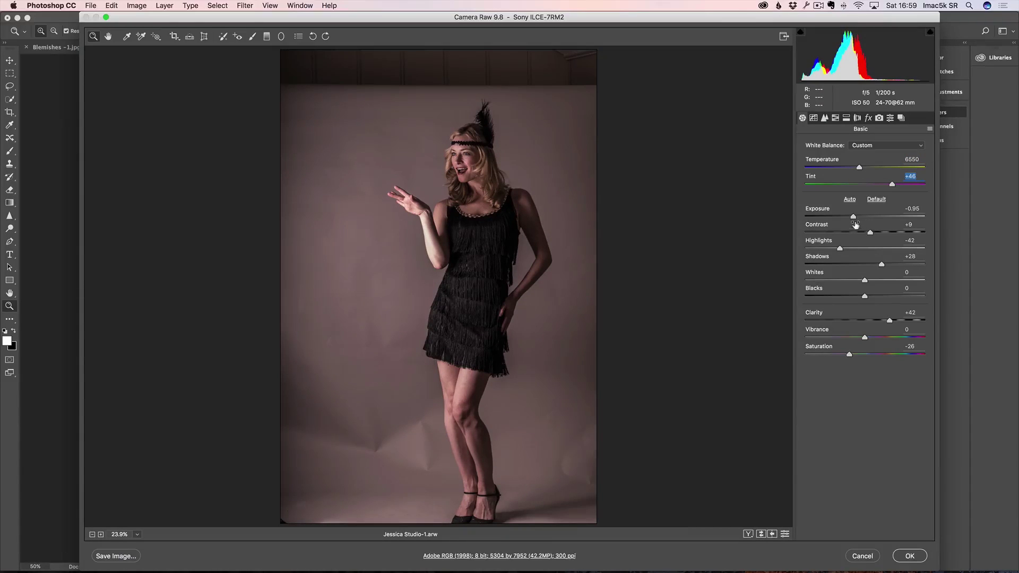
{"action": "left_click_drag", "start_coordinate": [840, 248], "coordinate": [824, 250]}
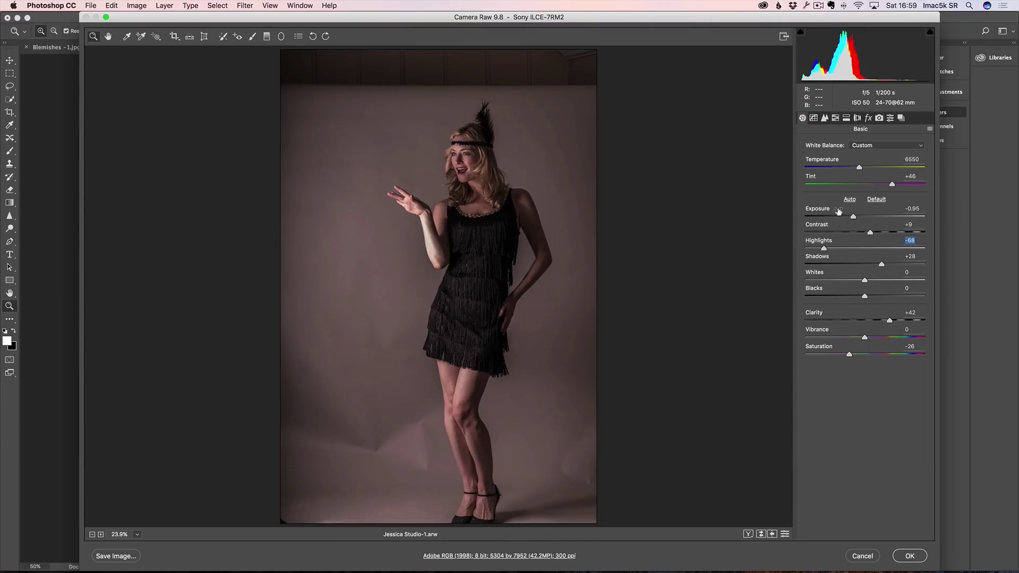
{"action": "left_click_drag", "start_coordinate": [854, 218], "coordinate": [852, 218]}
{"action": "left_click", "coordinate": [911, 558]}
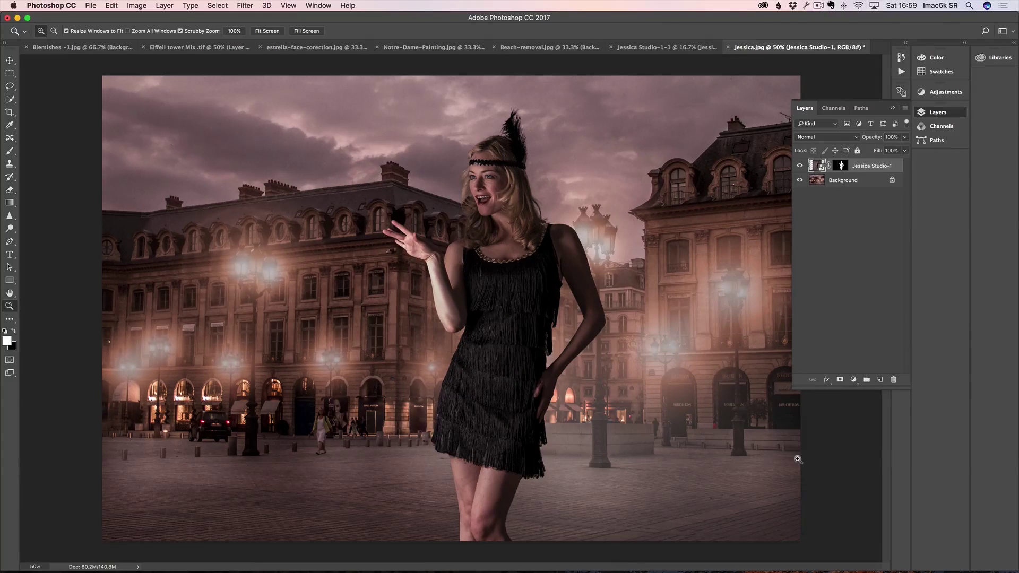
{"action": "left_click", "coordinate": [472, 303]}
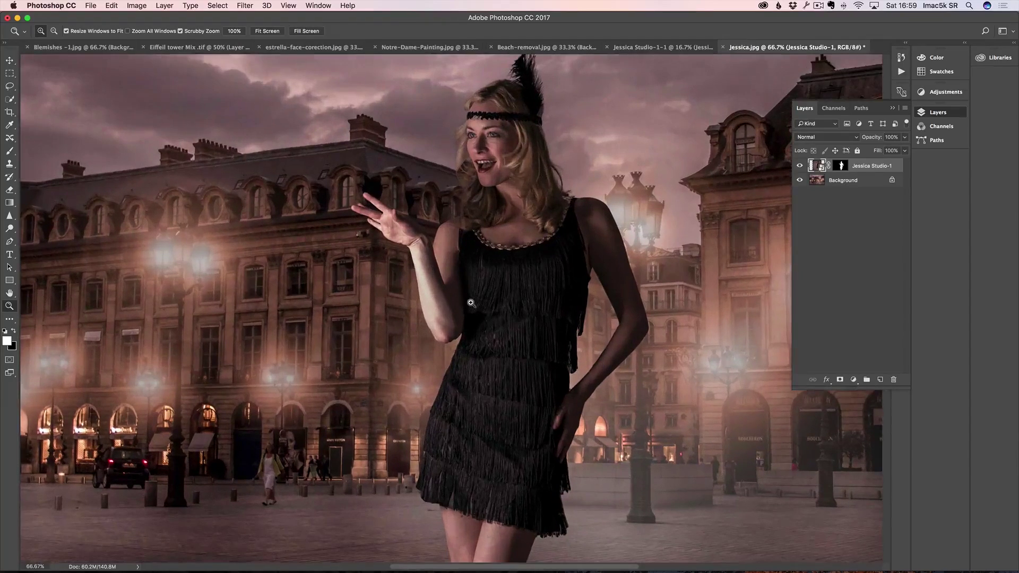
{"action": "left_click", "coordinate": [471, 304], "text": "alt"}
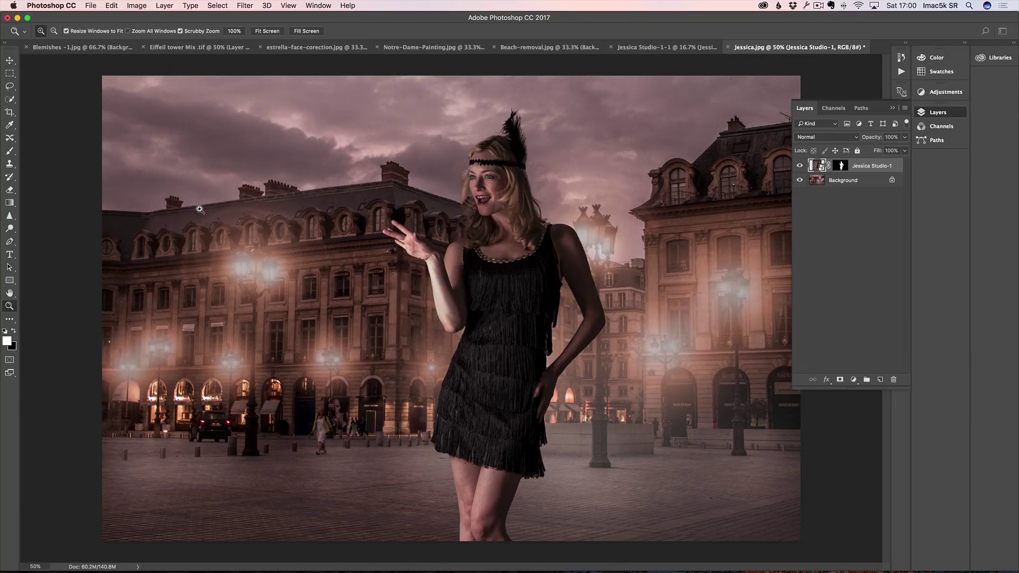
Step: Open Light-for-Jessica.jpg in Photoshop from Adobe Bridge
{"action": "key", "text": "super+Tab"}
{"action": "left_click", "coordinate": [401, 289]}
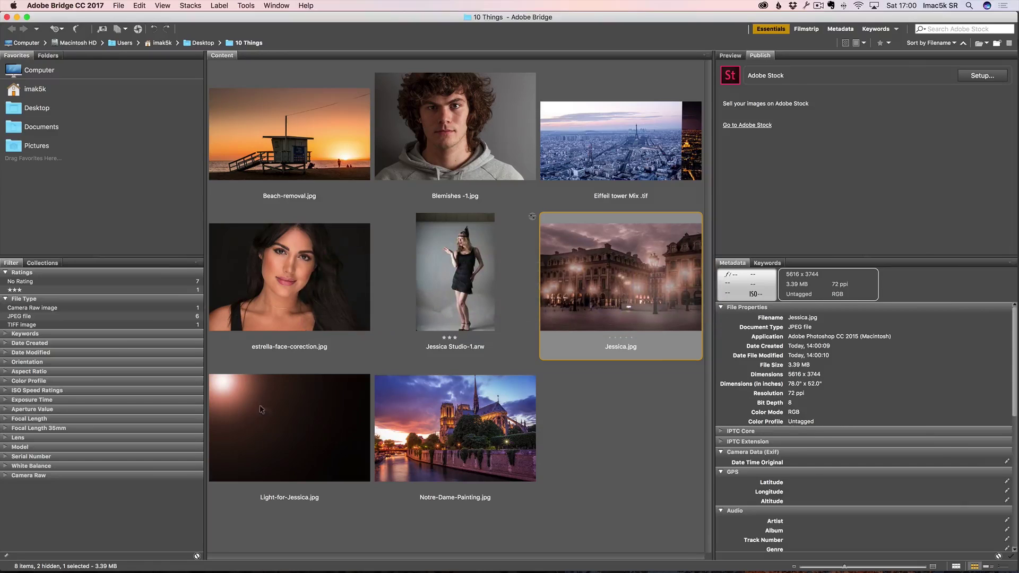
{"action": "key", "text": "super+Tab"}
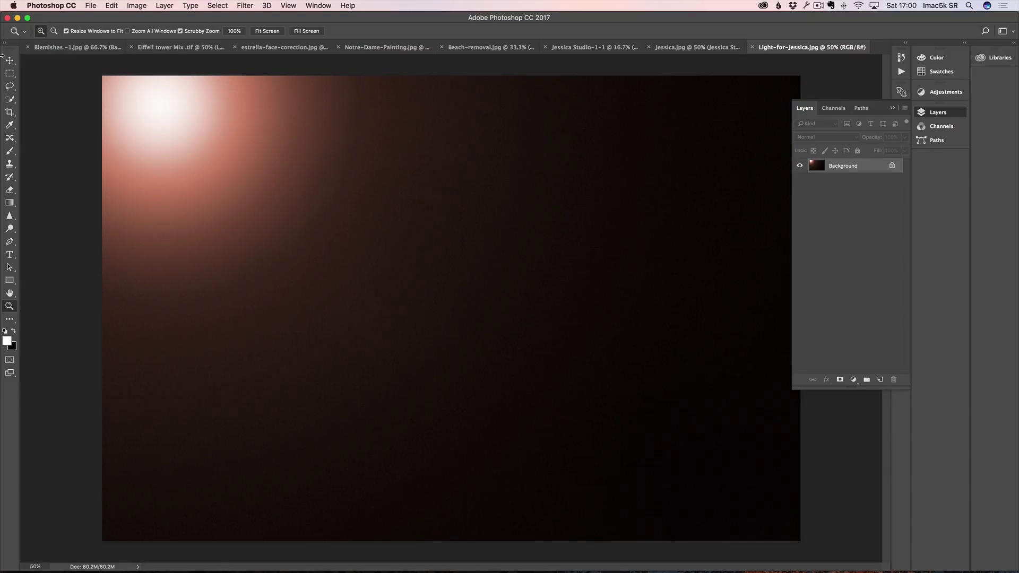
Step: Drag the light image into Jessica.jpg as a new Layer 1
{"action": "left_click", "coordinate": [9, 60]}
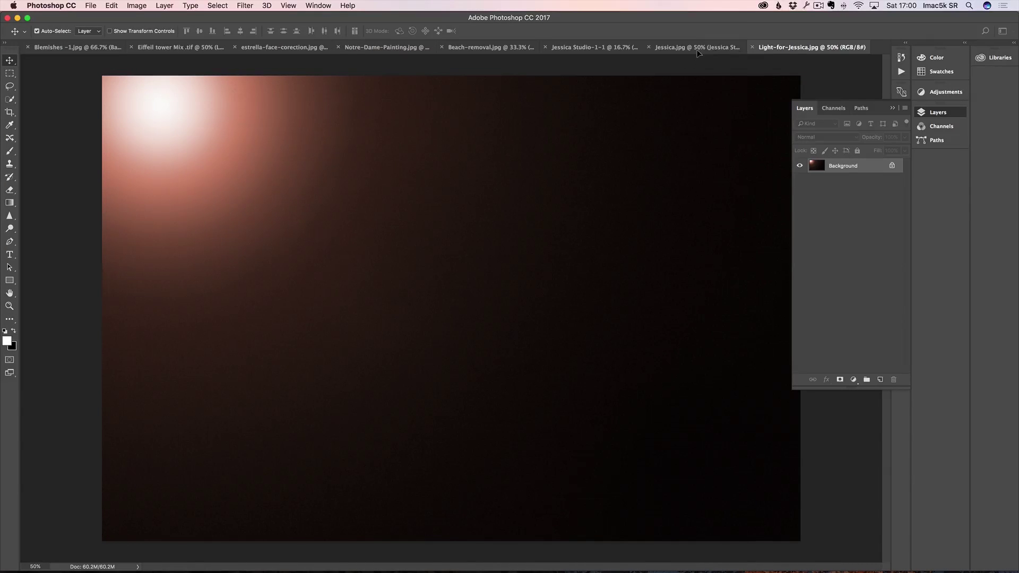
{"action": "left_click", "coordinate": [698, 48]}
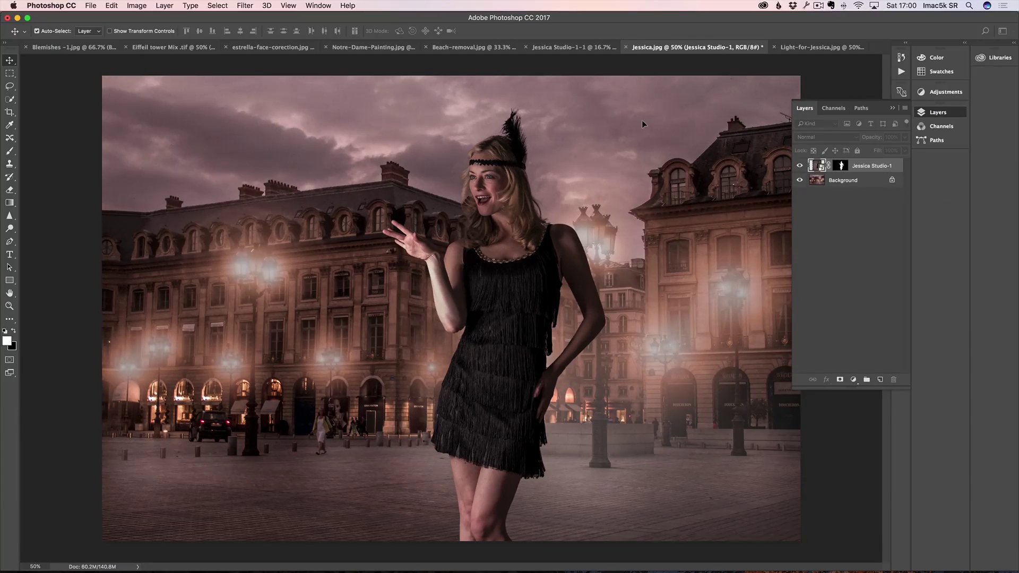
{"action": "left_click_drag", "start_coordinate": [642, 120], "coordinate": [667, 104]}
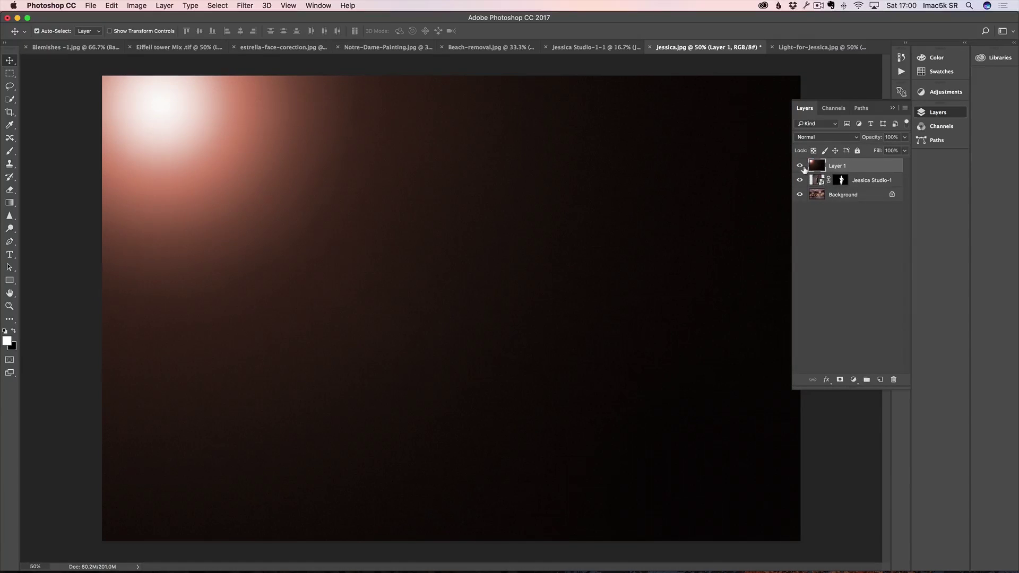
{"action": "left_click", "coordinate": [800, 166]}
{"action": "left_click", "coordinate": [800, 166]}
Step: Set Layer 1's blend mode to Screen and compare the glow on and off
{"action": "left_click", "coordinate": [826, 136]}
{"action": "left_click", "coordinate": [827, 209]}
{"action": "left_click", "coordinate": [799, 166]}
{"action": "left_click", "coordinate": [799, 166]}
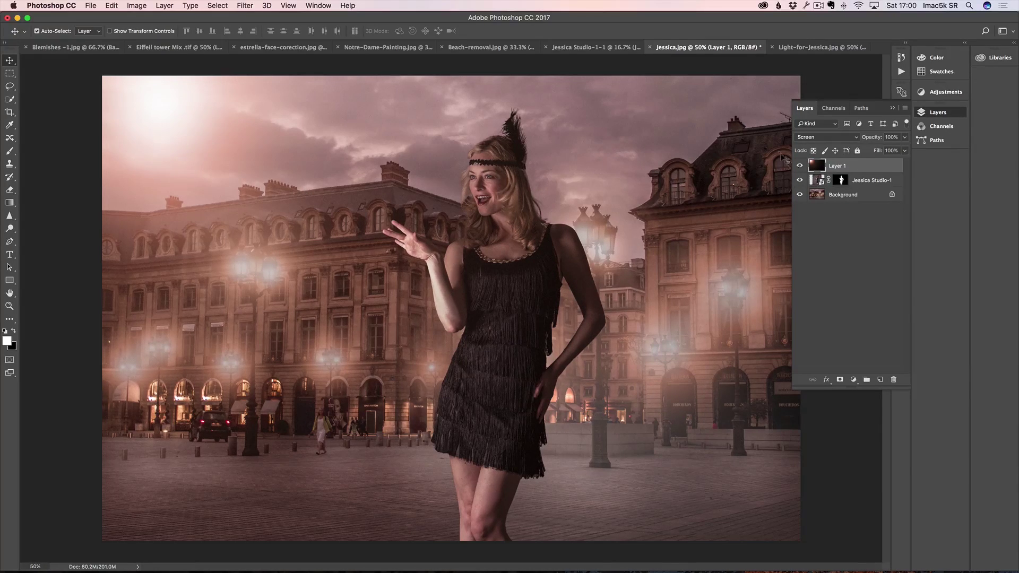
{"action": "left_click", "coordinate": [800, 166]}
{"action": "left_click", "coordinate": [800, 166]}
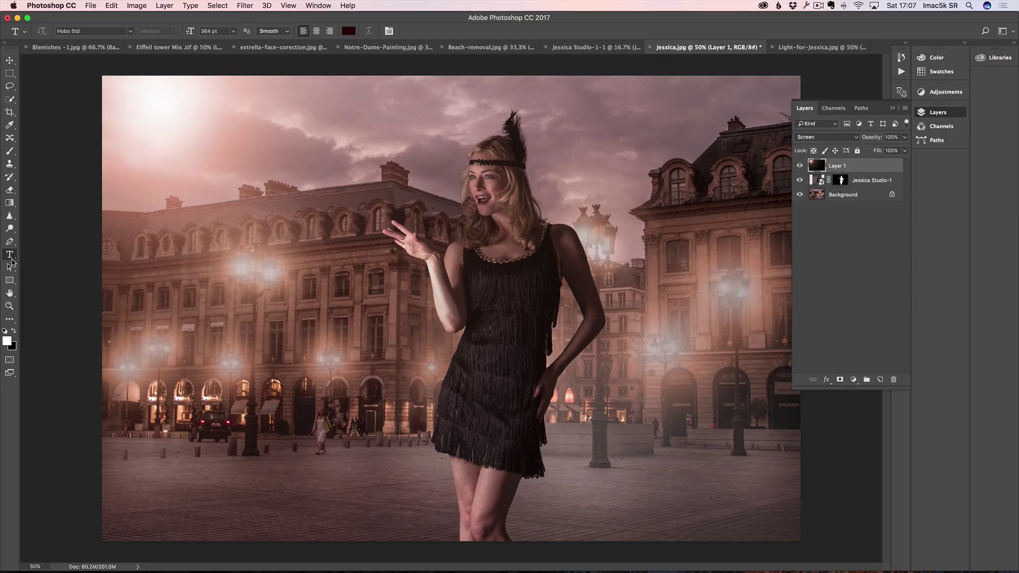
Step: Type 'PARIS' at the top-left in near-black Arial Narrow
{"action": "left_click", "coordinate": [149, 127]}
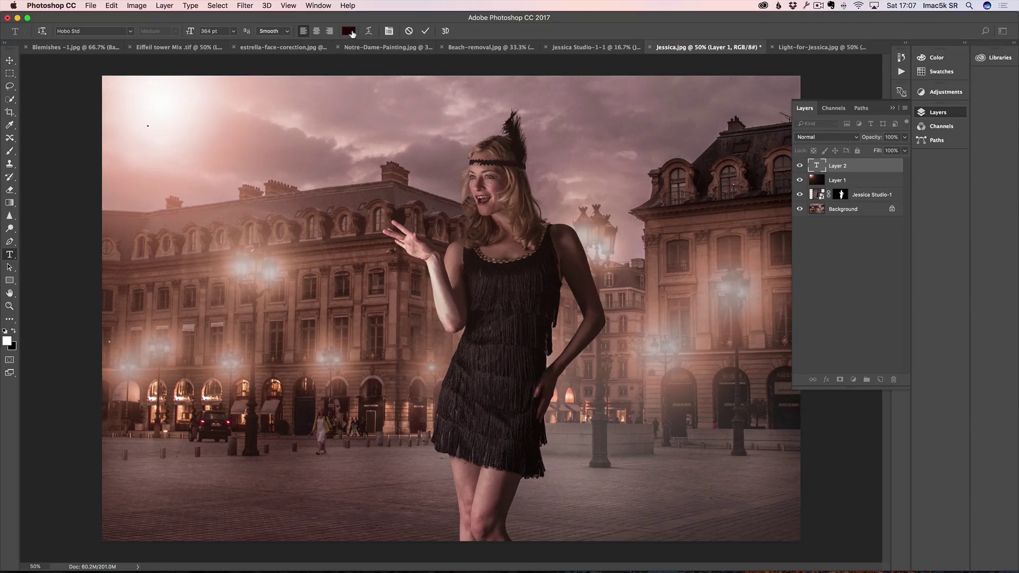
{"action": "left_click", "coordinate": [349, 31]}
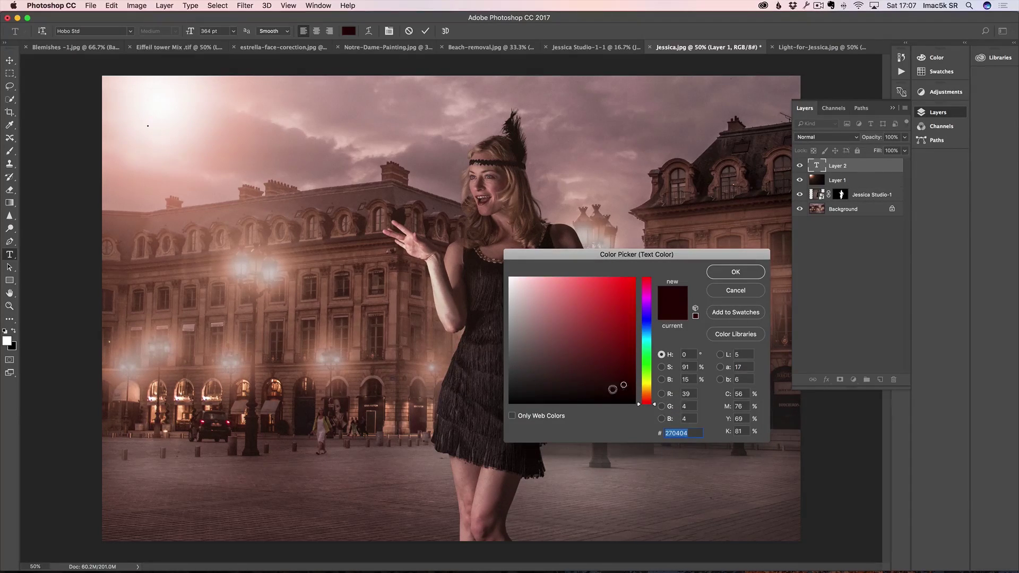
{"action": "left_click_drag", "start_coordinate": [547, 395], "coordinate": [619, 401]}
{"action": "left_click", "coordinate": [731, 277]}
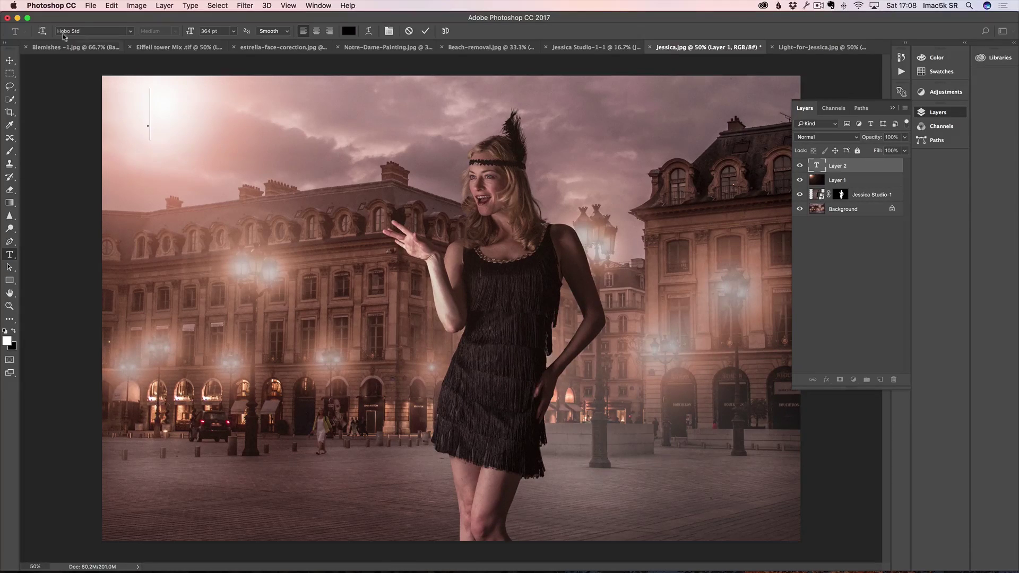
{"action": "left_click", "coordinate": [130, 31]}
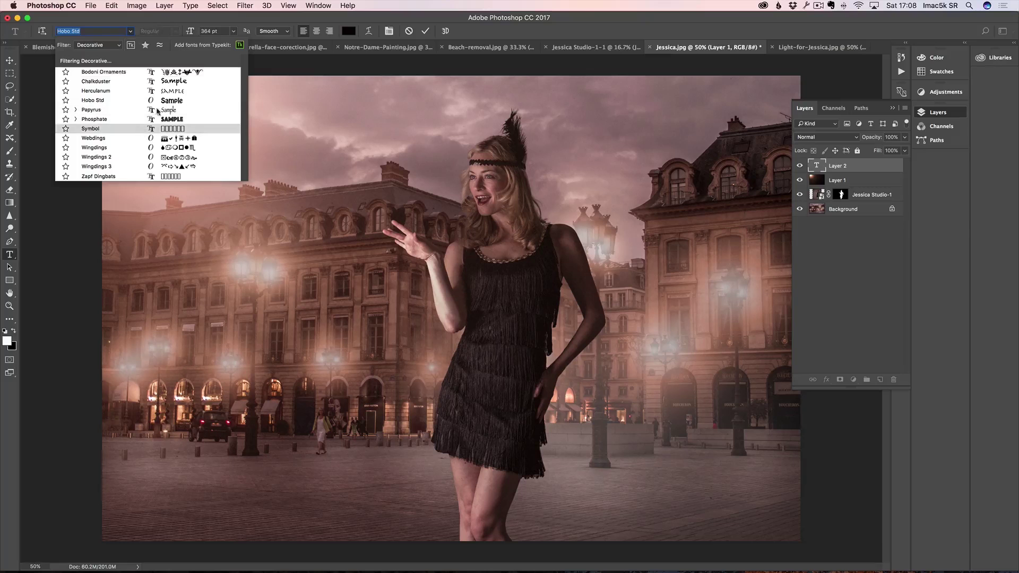
{"action": "left_click", "coordinate": [121, 46]}
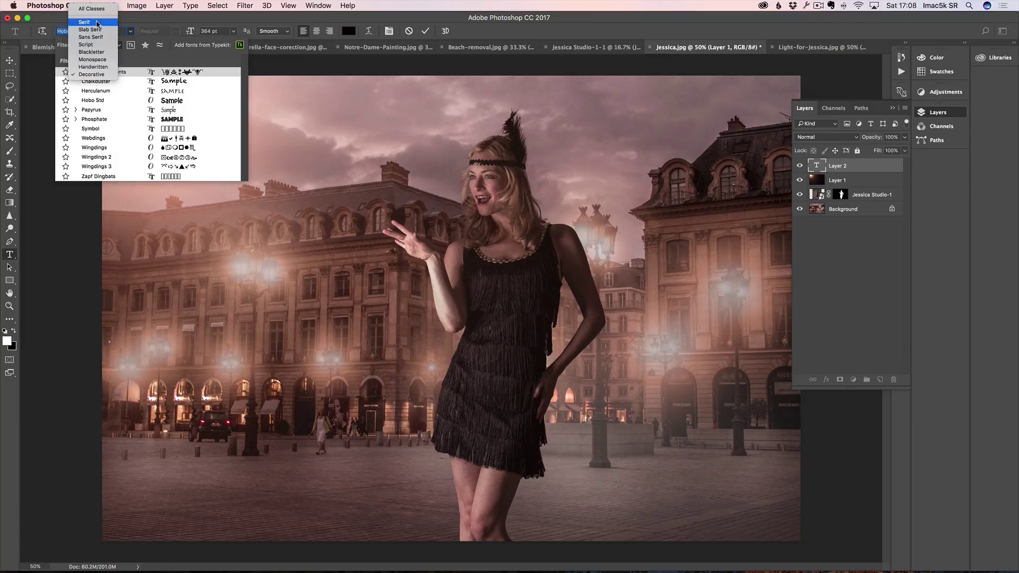
{"action": "left_click", "coordinate": [100, 38]}
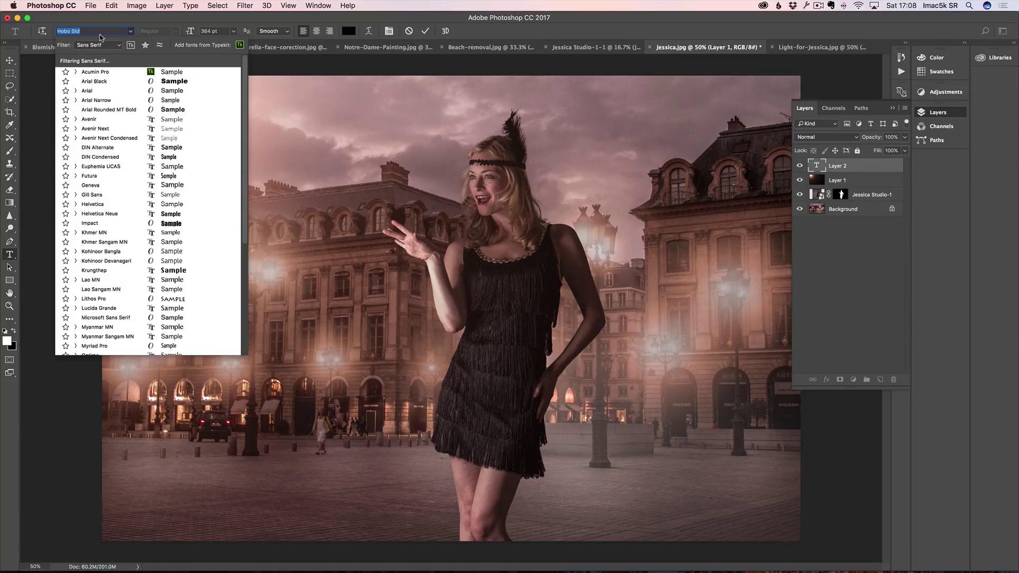
{"action": "left_click", "coordinate": [104, 100]}
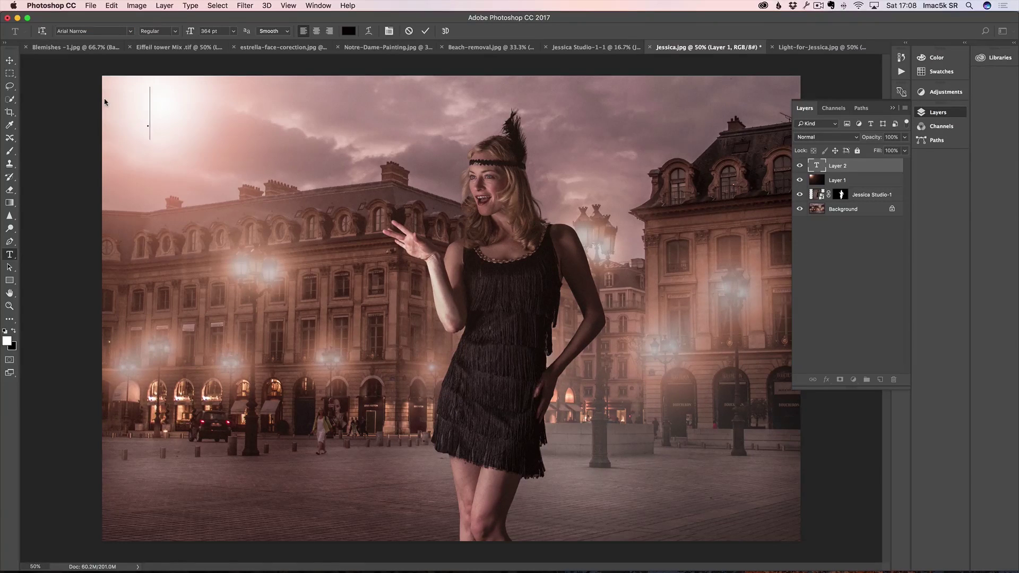
{"action": "type", "text": "PARIS"}
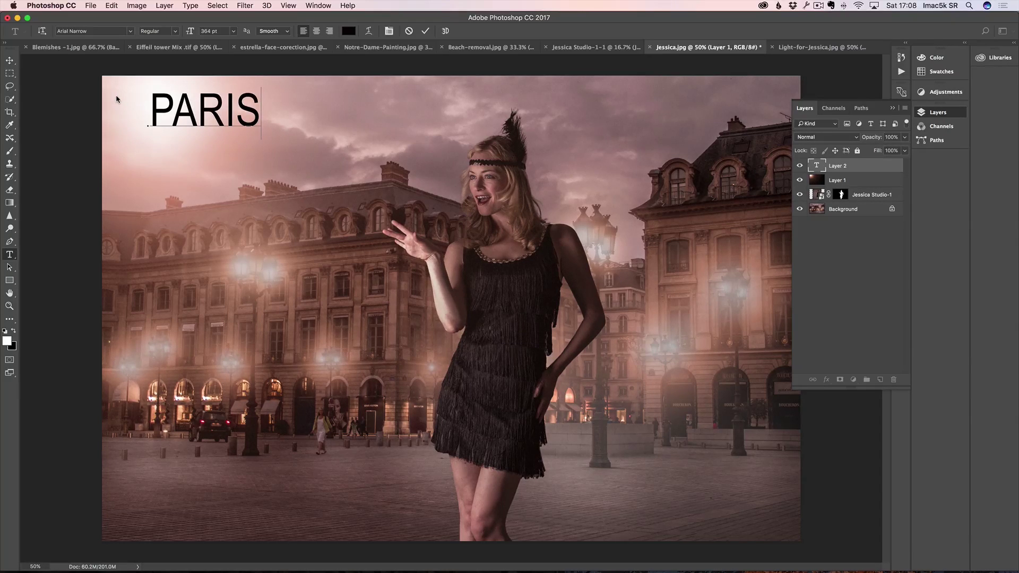
Step: Recolour PARIS a very dark red-black and commit the text layer
{"action": "double_click", "coordinate": [241, 106]}
{"action": "left_click", "coordinate": [349, 31]}
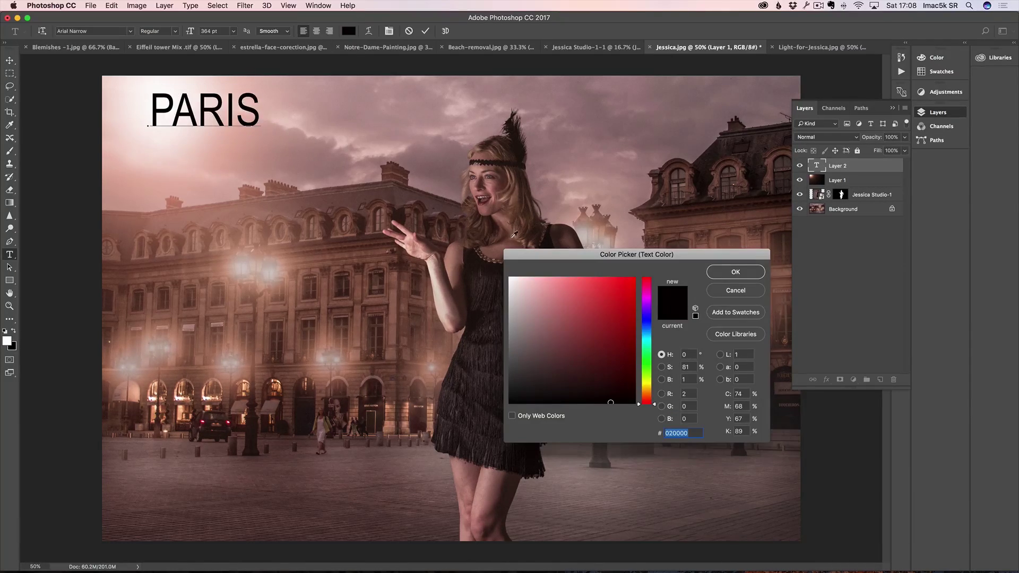
{"action": "left_click_drag", "start_coordinate": [586, 400], "coordinate": [538, 392]}
{"action": "left_click", "coordinate": [741, 271]}
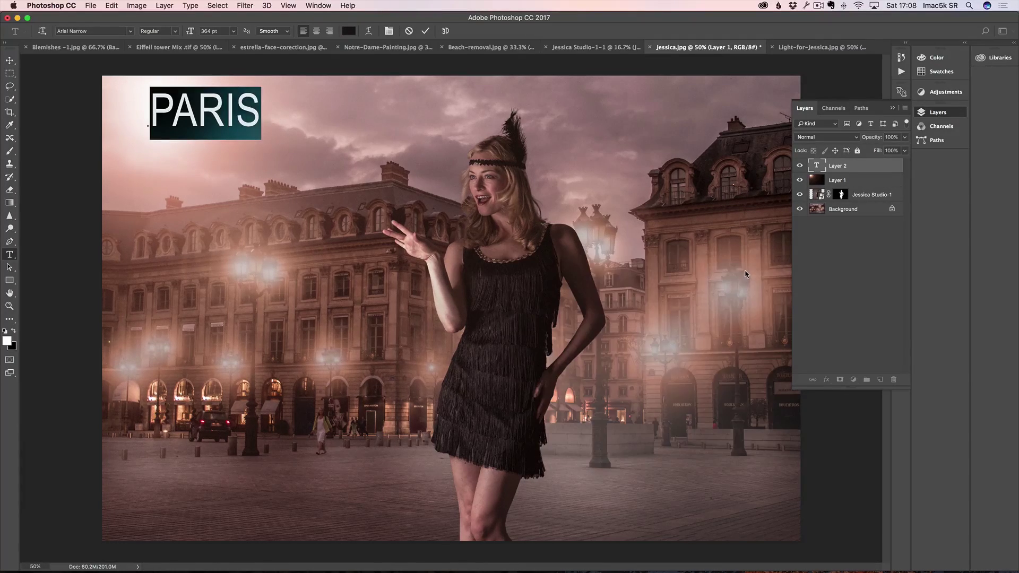
{"action": "left_click", "coordinate": [10, 61]}
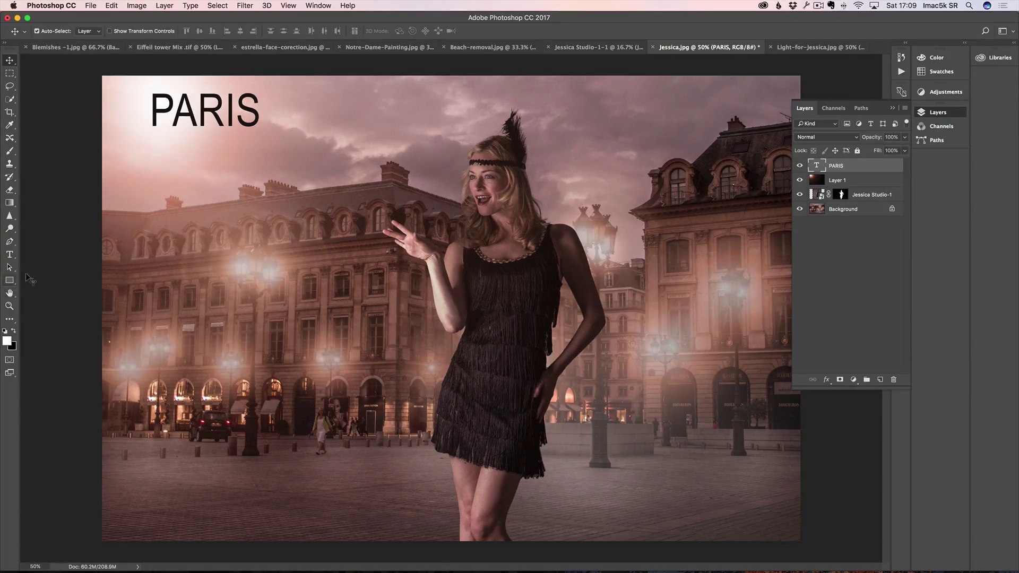
Step: Paste the model's name as a new text line below PARIS and select it
{"action": "key", "text": "t"}
{"action": "left_click", "coordinate": [155, 149]}
{"action": "key", "text": "super"}
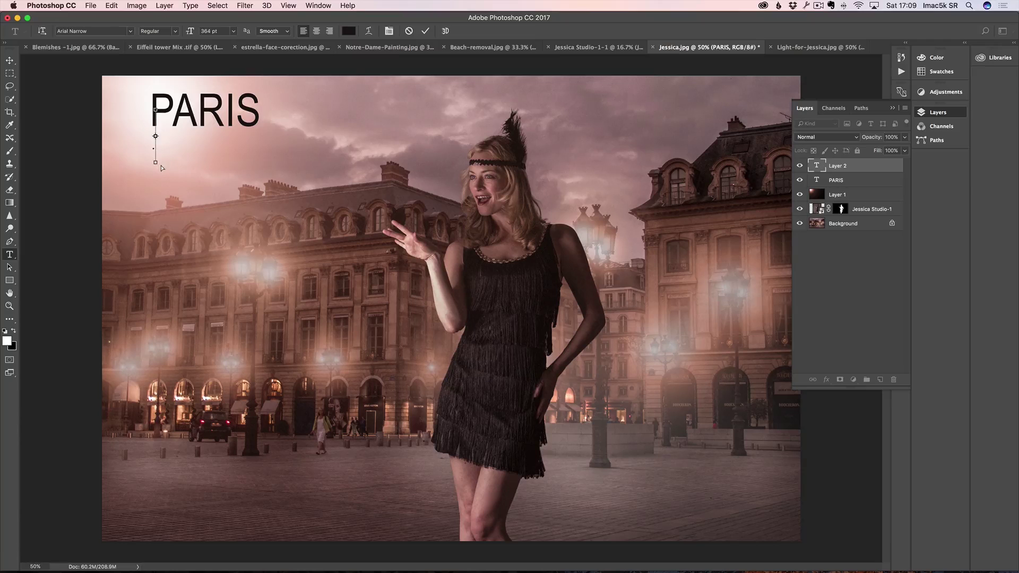
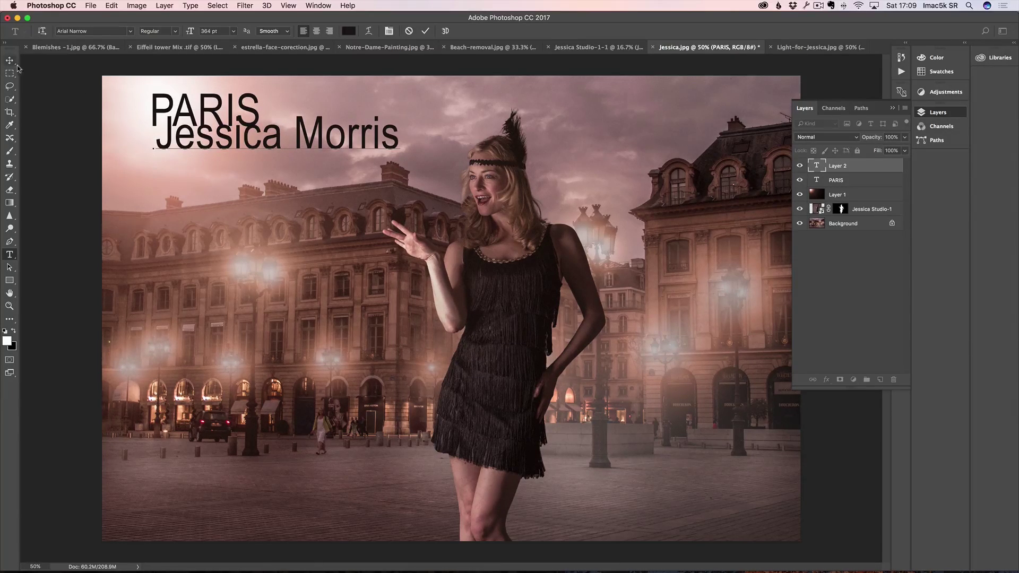
{"action": "key", "text": "shift+Left"}
{"action": "key", "text": "shift+Left"}
{"action": "key", "text": "shift+Left"}
{"action": "key", "text": "shift+Left"}
{"action": "key", "text": "shift+Left"}
{"action": "key", "text": "shift+Left"}
{"action": "key", "text": "shift+Left"}
{"action": "key", "text": "shift+Left"}
{"action": "key", "text": "shift+Left"}
{"action": "key", "text": "shift+Left"}
{"action": "key", "text": "shift+Left"}
{"action": "key", "text": "shift+Left"}
{"action": "key", "text": "shift+Left"}
{"action": "key", "text": "shift+Left"}
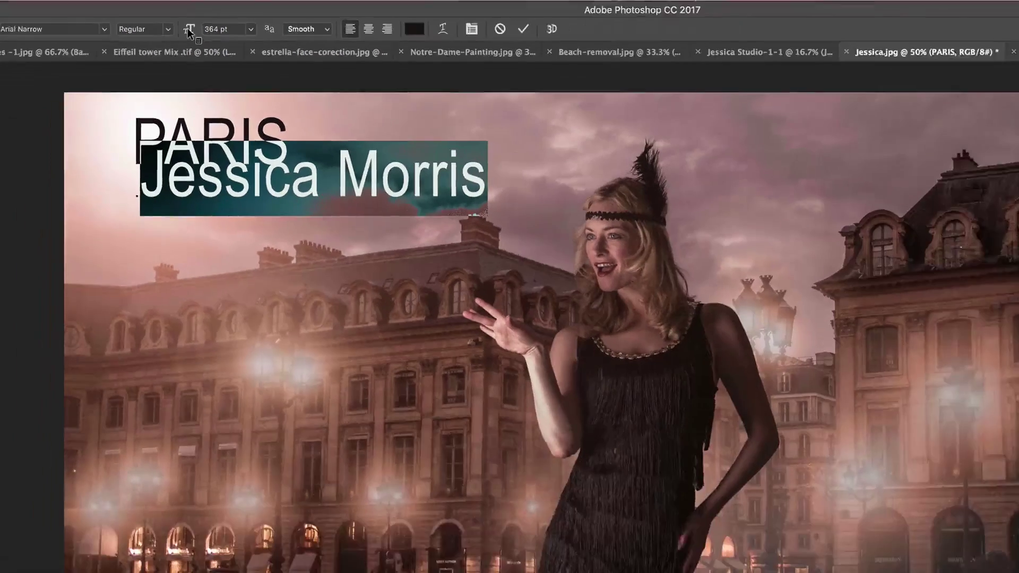
Step: Shrink the name to 110 pt, widen its tracking, and move it up under PARIS
{"action": "left_click_drag", "start_coordinate": [187, 28], "coordinate": [68, 38]}
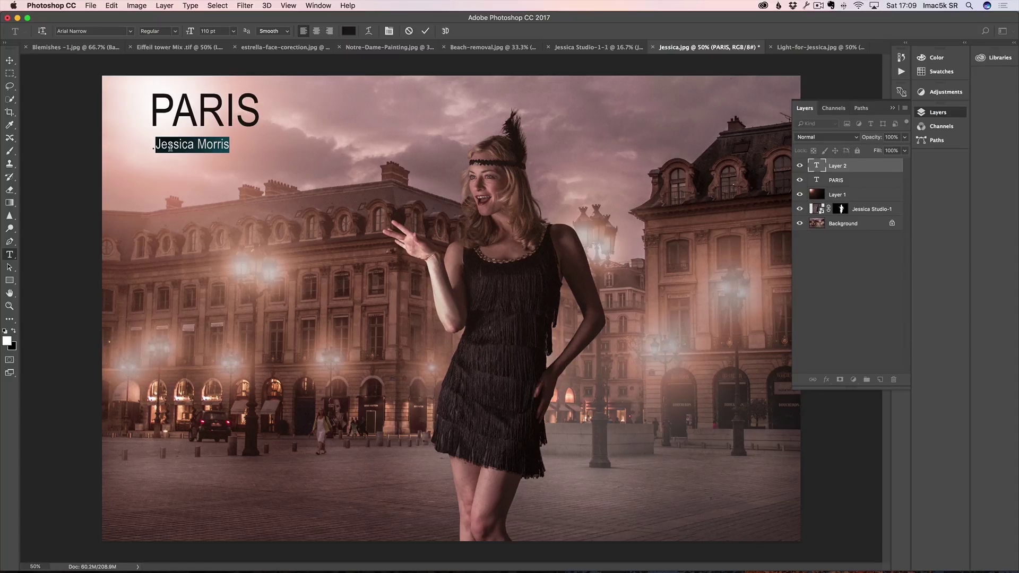
{"action": "key", "text": "alt+Right"}
{"action": "key", "text": "alt+Right"}
{"action": "key", "text": "alt+Right"}
{"action": "key", "text": "alt+Right"}
{"action": "key", "text": "alt+Right"}
{"action": "key", "text": "alt+Right"}
{"action": "key", "text": "alt+Right"}
{"action": "key", "text": "alt+Right"}
{"action": "key", "text": "alt+Right"}
{"action": "key", "text": "alt+Right"}
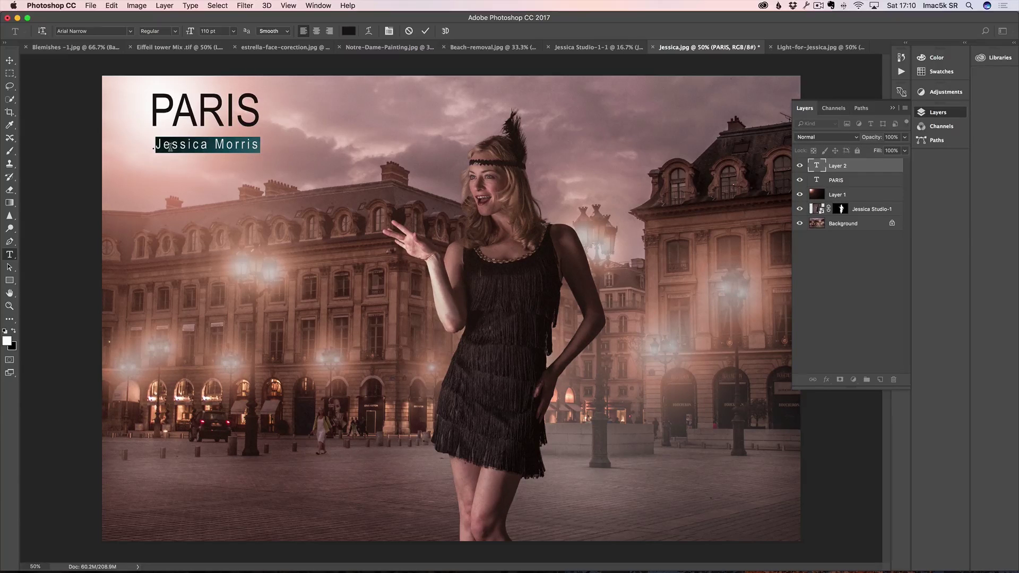
{"action": "key", "text": "alt+Right"}
{"action": "key", "text": "alt+Right"}
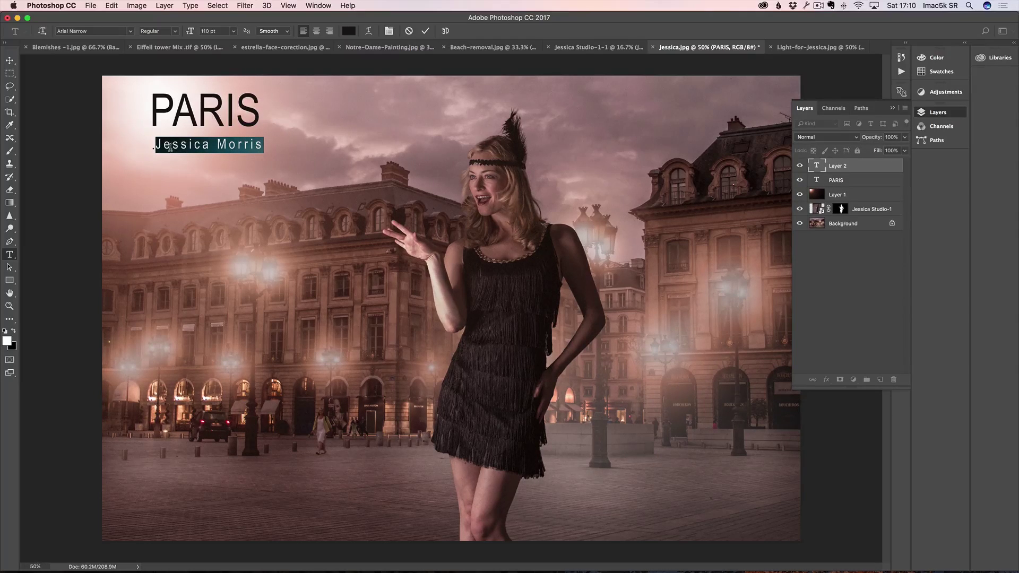
{"action": "left_click", "coordinate": [9, 60]}
{"action": "left_click_drag", "start_coordinate": [209, 147], "coordinate": [204, 141]}
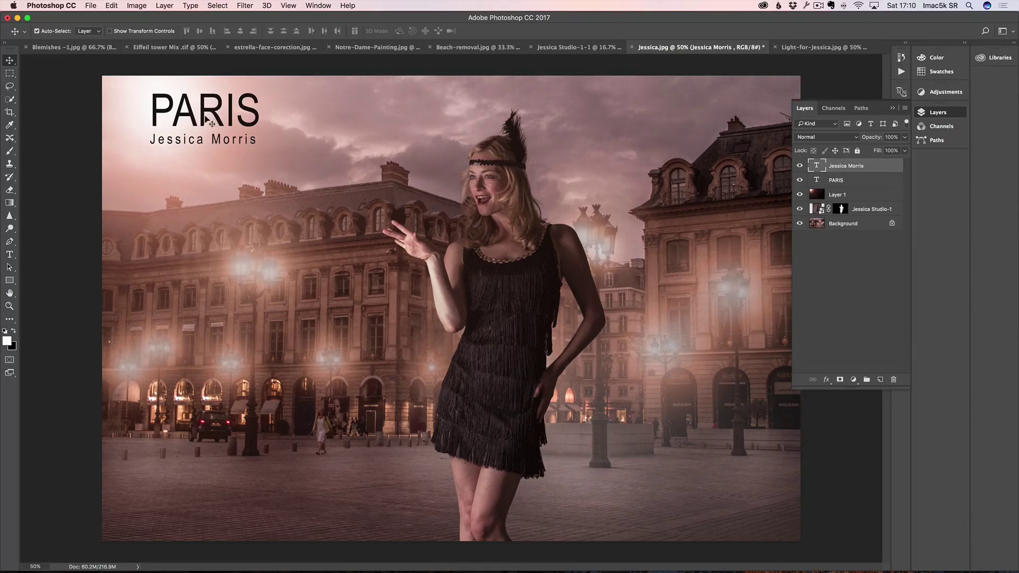
Step: Select the PARIS letters and apply Hobo Std from the Decorative font filter
{"action": "key", "text": "t"}
{"action": "left_click_drag", "start_coordinate": [259, 112], "coordinate": [150, 110]}
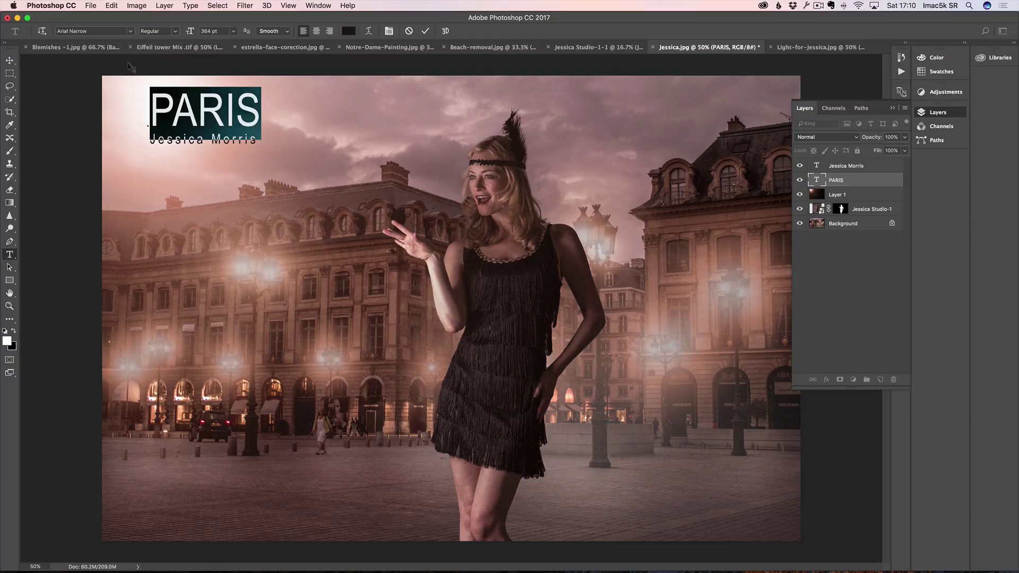
{"action": "left_click", "coordinate": [130, 31]}
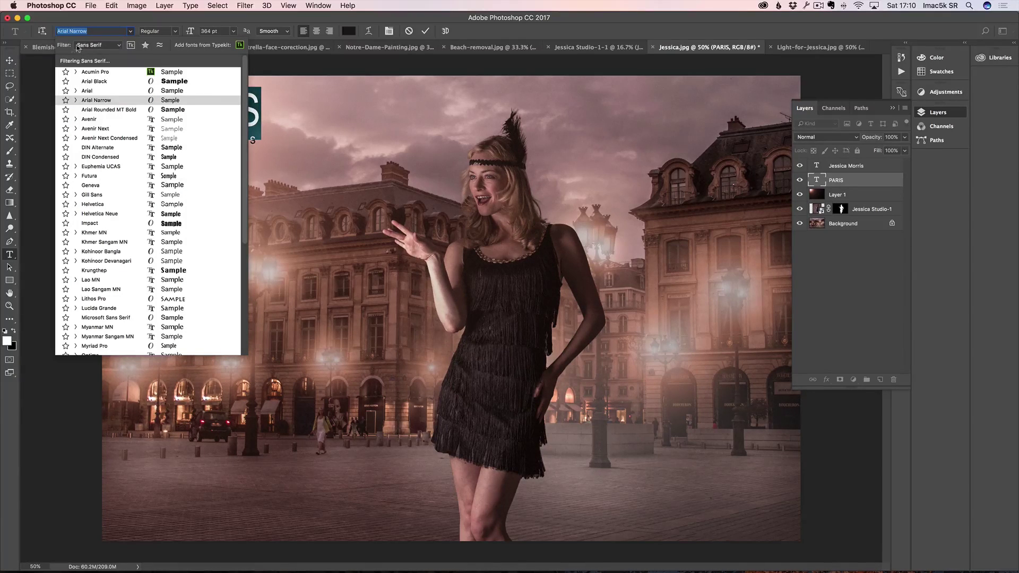
{"action": "left_click", "coordinate": [110, 46]}
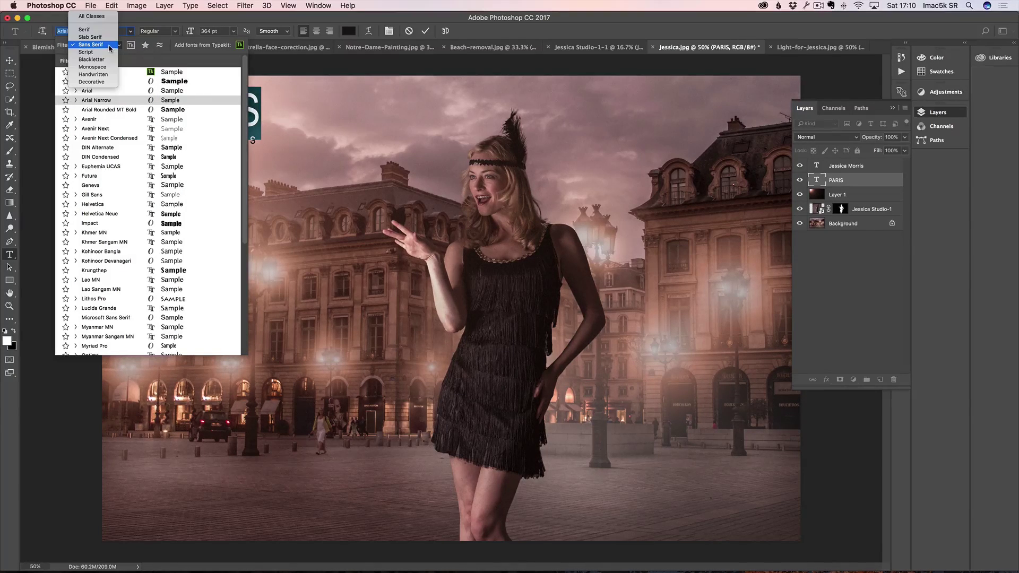
{"action": "left_click", "coordinate": [101, 82]}
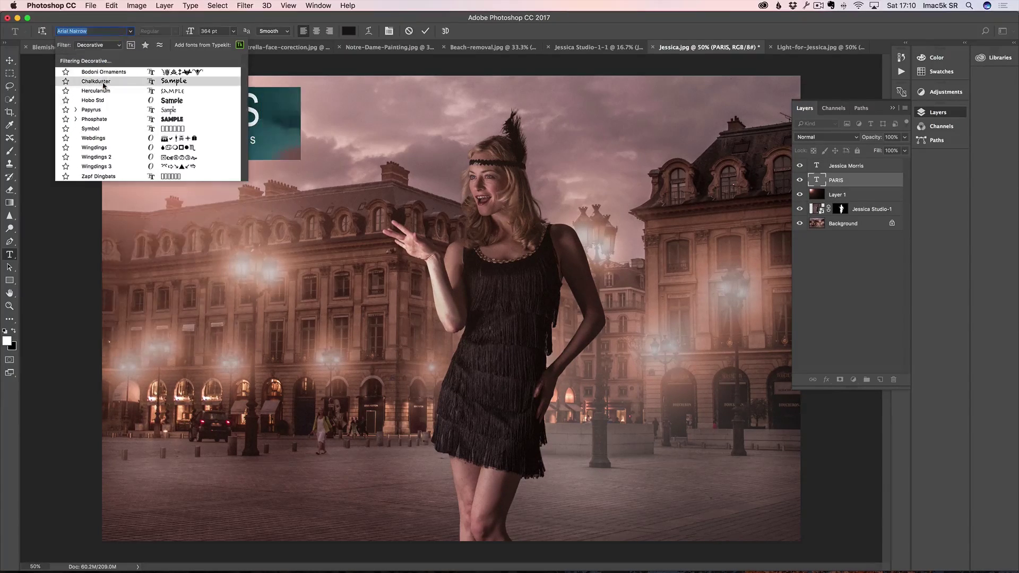
{"action": "left_click", "coordinate": [97, 101]}
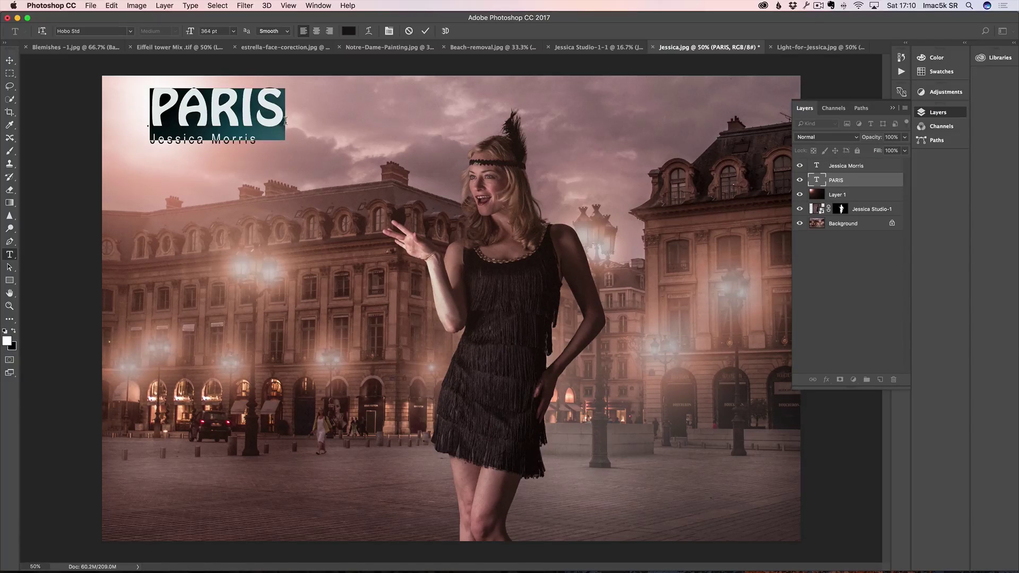
{"action": "left_click", "coordinate": [10, 61]}
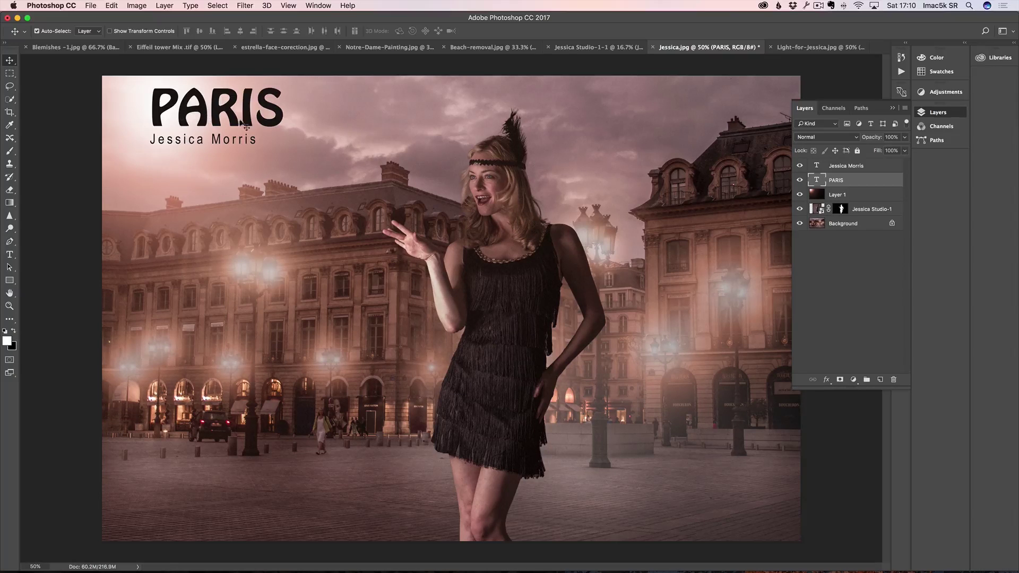
Step: Select the name-line layer and move it up and right beneath PARIS
{"action": "right_click", "coordinate": [212, 141]}
{"action": "left_click", "coordinate": [229, 143]}
{"action": "left_click_drag", "start_coordinate": [195, 145], "coordinate": [210, 141]}
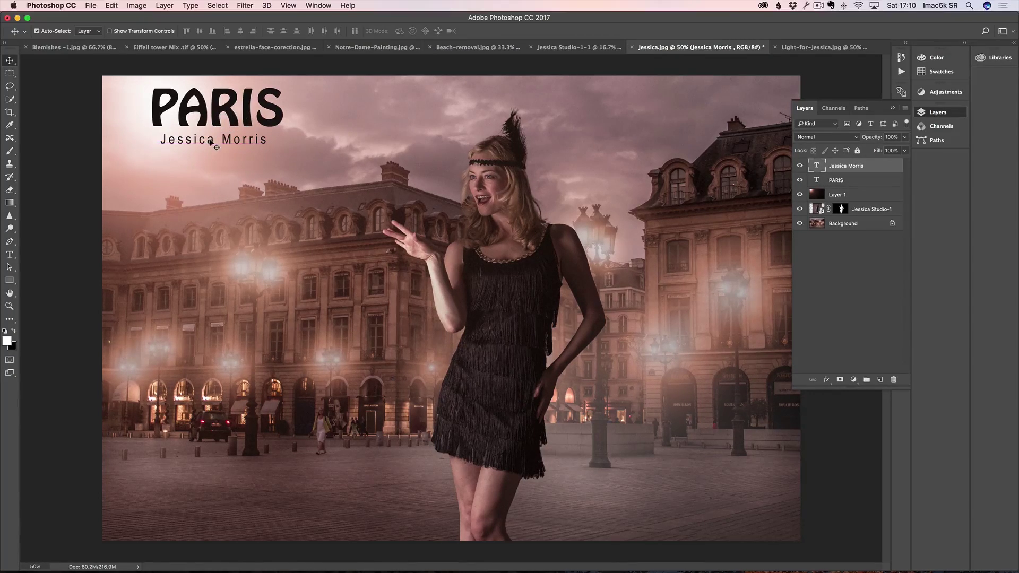
Step: Widen the name line's letter spacing to 352 tracking in the Character panel
{"action": "key", "text": "t"}
{"action": "left_click_drag", "start_coordinate": [269, 139], "coordinate": [157, 139]}
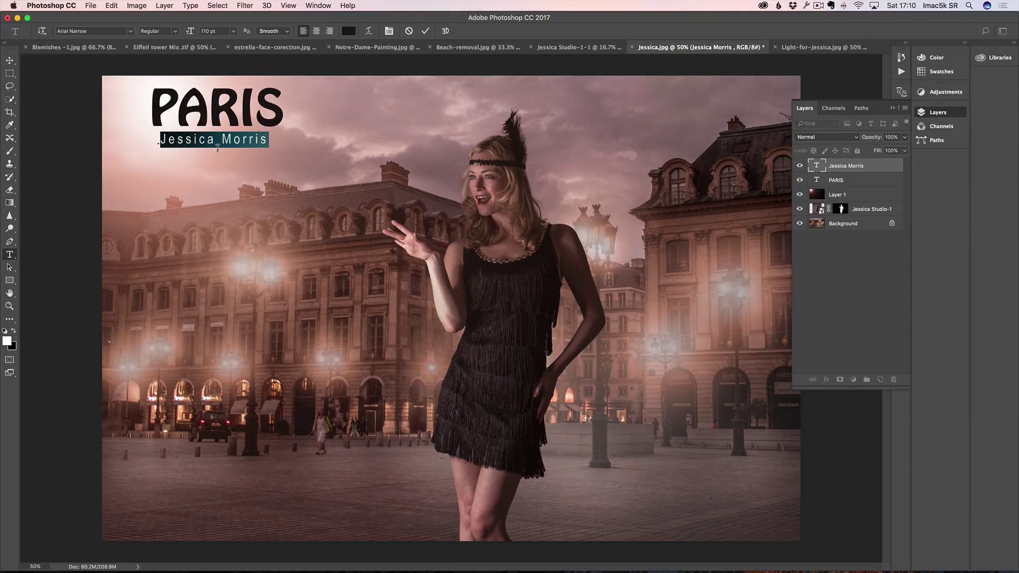
{"action": "key", "text": "alt+Right"}
{"action": "key", "text": "alt+Right"}
{"action": "key", "text": "alt+Right"}
{"action": "key", "text": "alt+Left"}
{"action": "key", "text": "alt+Left"}
{"action": "key", "text": "alt+Left"}
{"action": "key", "text": "alt+Right"}
{"action": "key", "text": "alt+Right"}
{"action": "key", "text": "alt+Right"}
{"action": "key", "text": "alt+Left"}
{"action": "key", "text": "alt+Left"}
{"action": "key", "text": "alt+Left"}
{"action": "key", "text": "alt+Right"}
{"action": "key", "text": "alt+Right"}
{"action": "key", "text": "alt+Left"}
{"action": "key", "text": "alt+Left"}
{"action": "key", "text": "alt+Right"}
{"action": "key", "text": "alt+Right"}
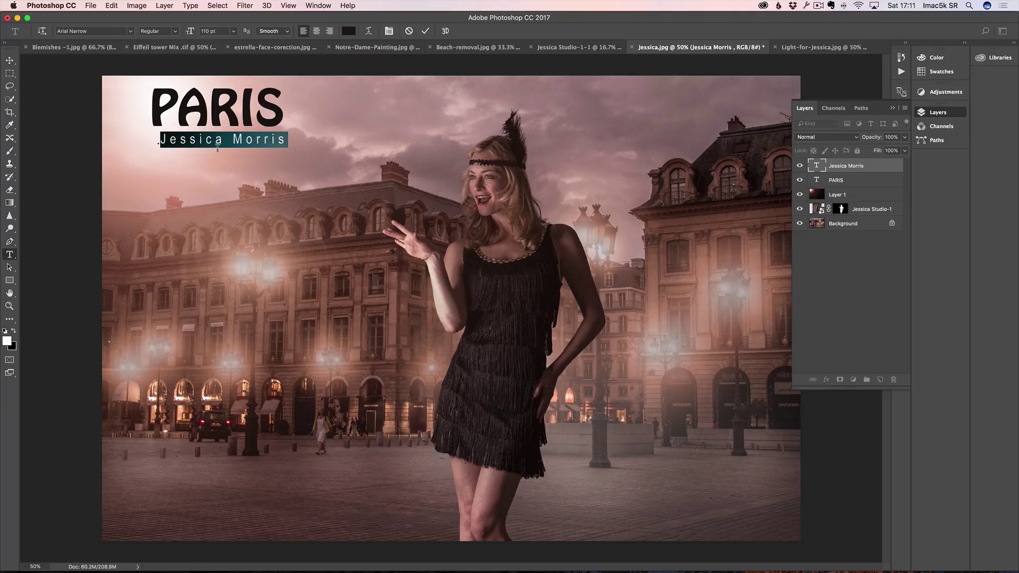
{"action": "left_click", "coordinate": [389, 30]}
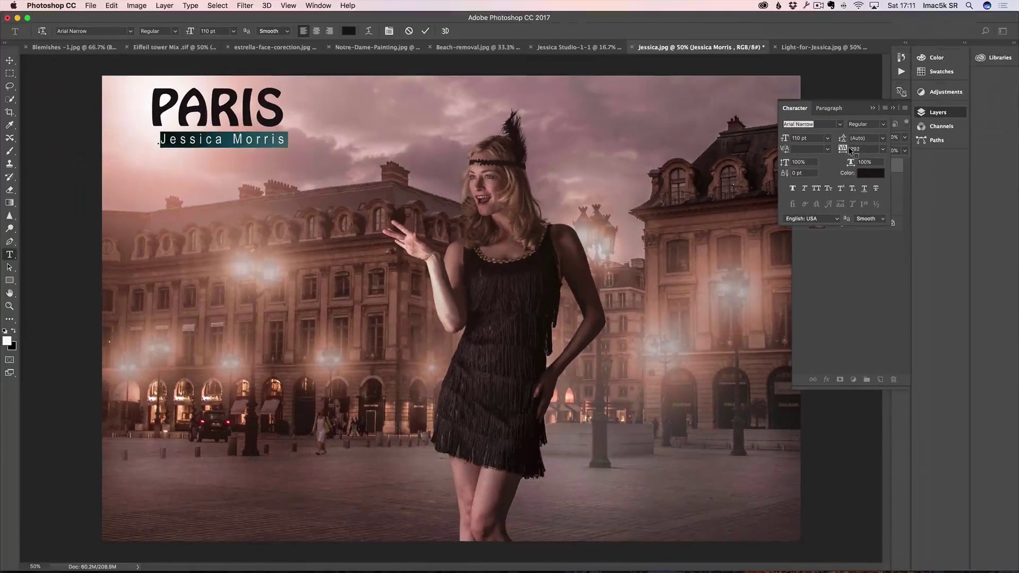
{"action": "left_click_drag", "start_coordinate": [848, 147], "coordinate": [844, 153]}
{"action": "left_click", "coordinate": [9, 60]}
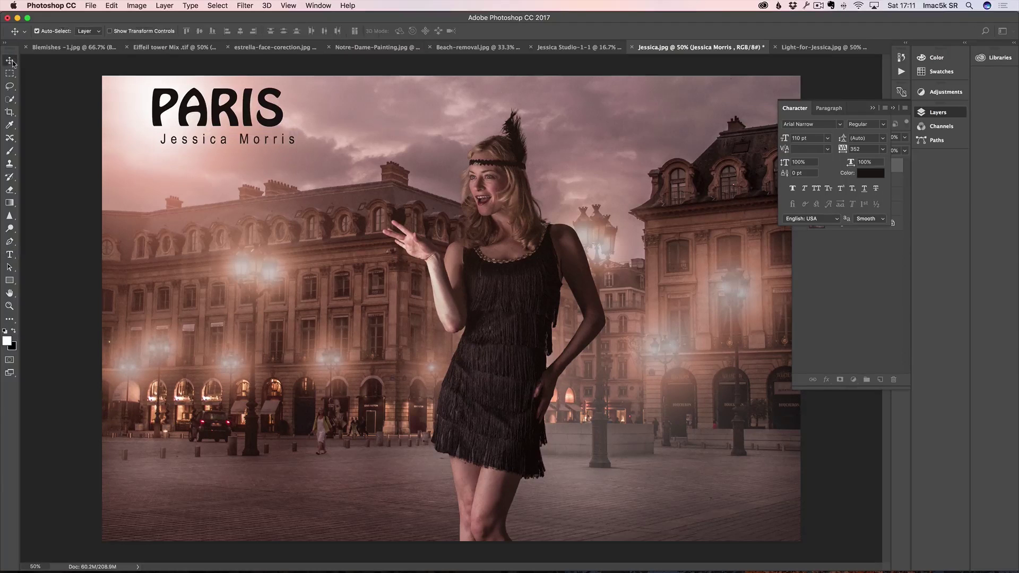
Step: Reduce the name's tracking to 332, centre it under PARIS, and close the Character and Layers panels
{"action": "left_click_drag", "start_coordinate": [237, 141], "coordinate": [225, 137]}
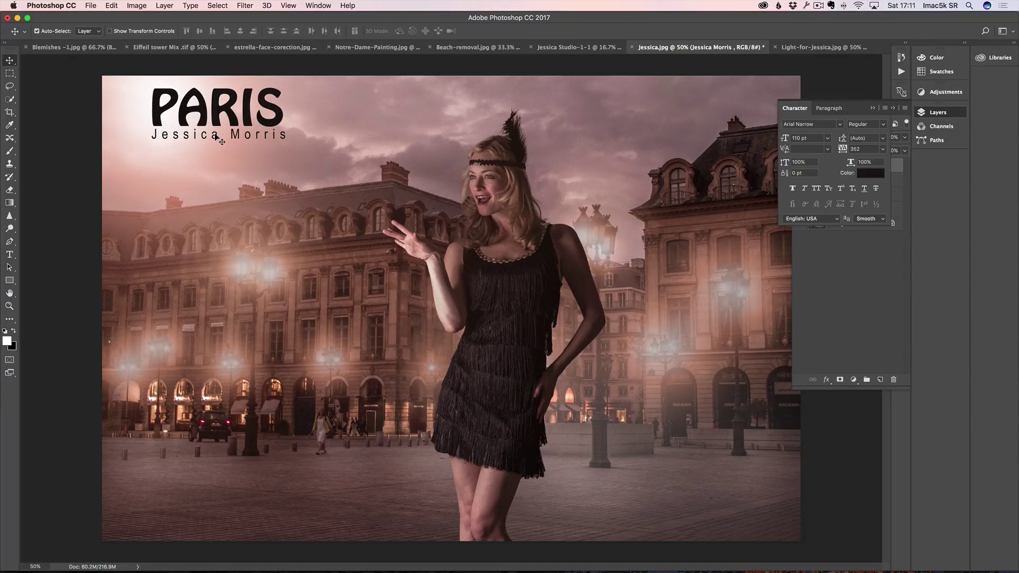
{"action": "left_click_drag", "start_coordinate": [215, 135], "coordinate": [213, 134]}
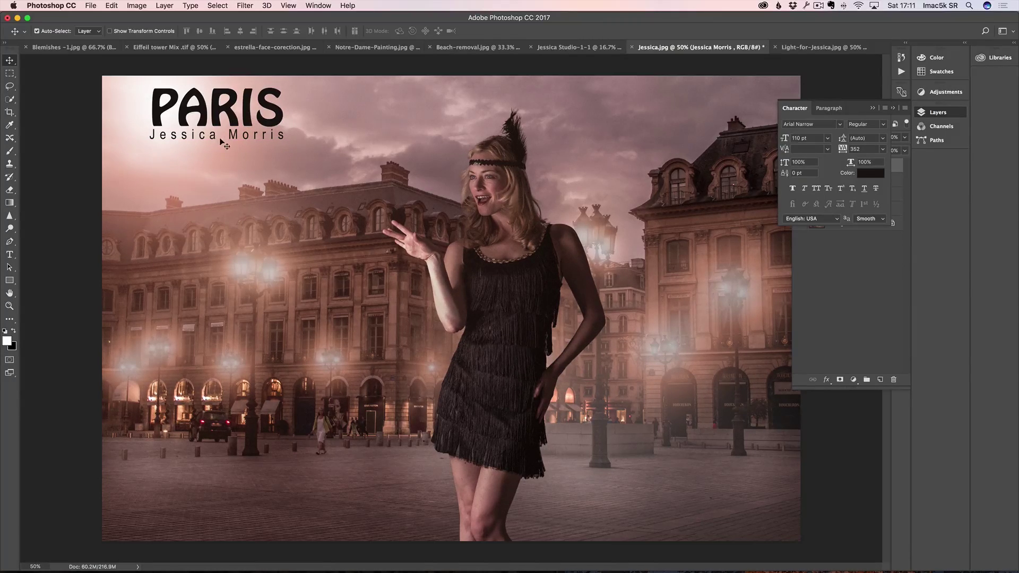
{"action": "key", "text": "t"}
{"action": "left_click_drag", "start_coordinate": [288, 134], "coordinate": [148, 133]}
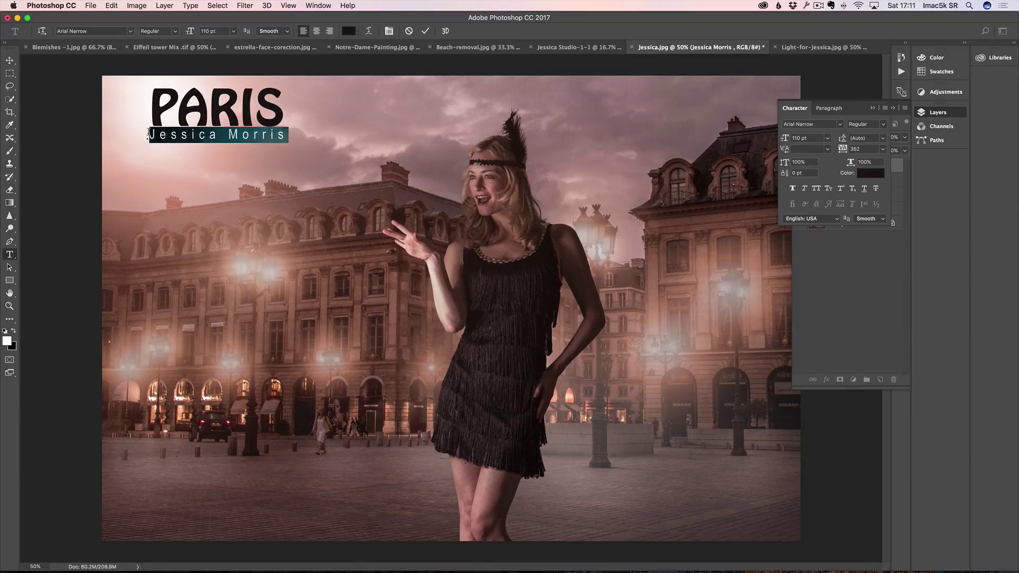
{"action": "key", "text": "alt+Left"}
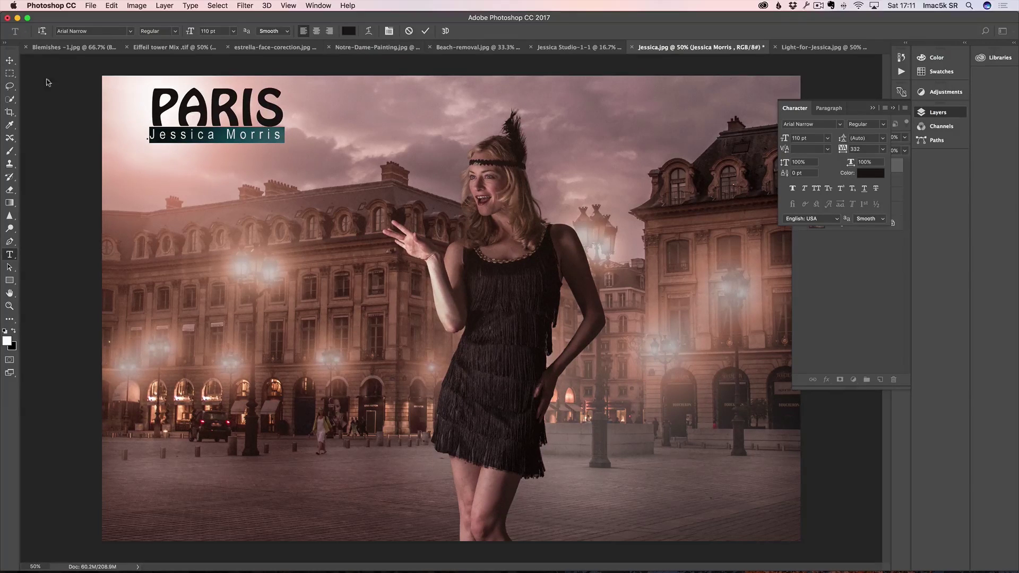
{"action": "left_click", "coordinate": [10, 62]}
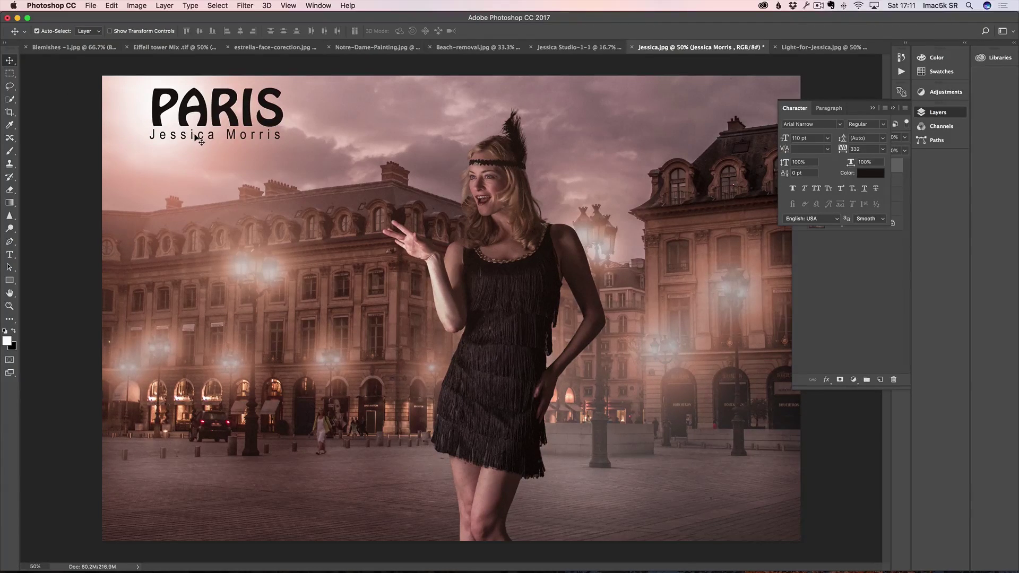
{"action": "left_click_drag", "start_coordinate": [196, 139], "coordinate": [197, 144]}
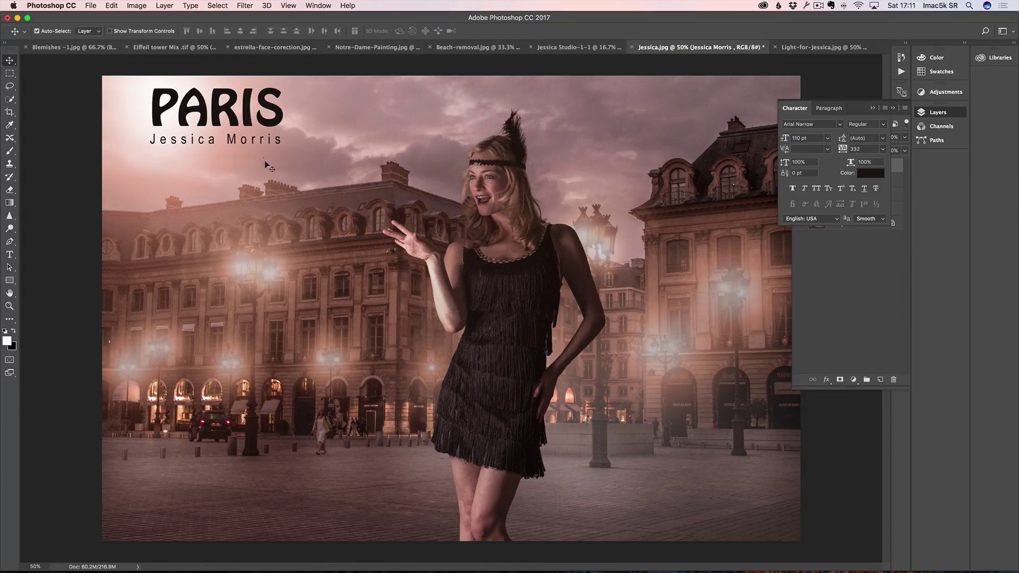
{"action": "left_click", "coordinate": [872, 109]}
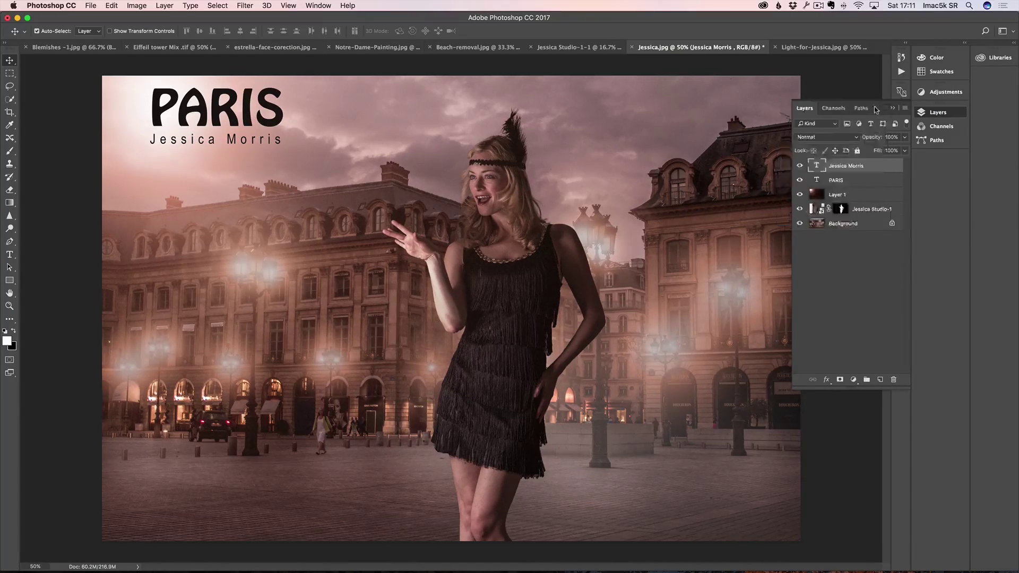
{"action": "left_click", "coordinate": [892, 109]}
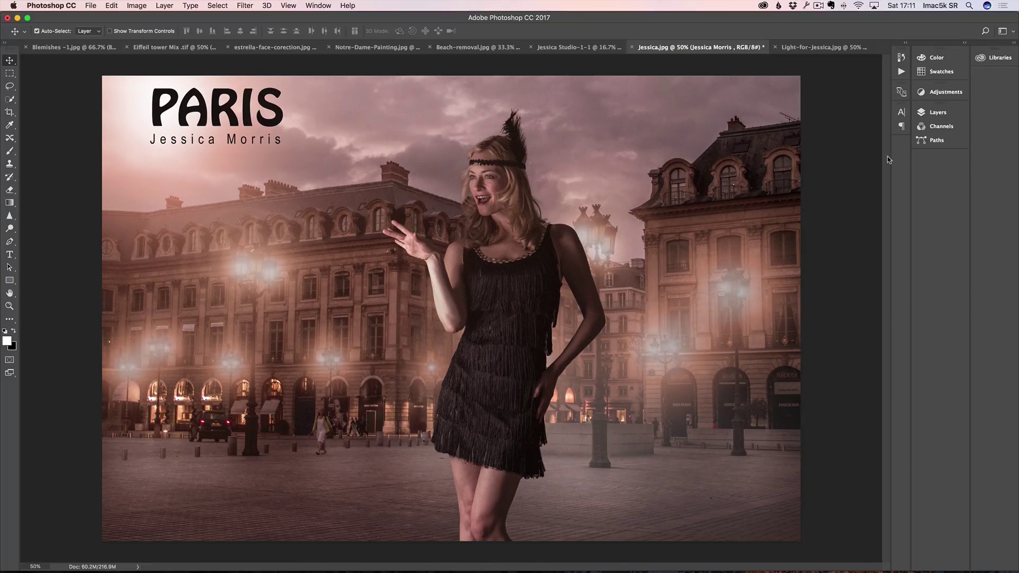